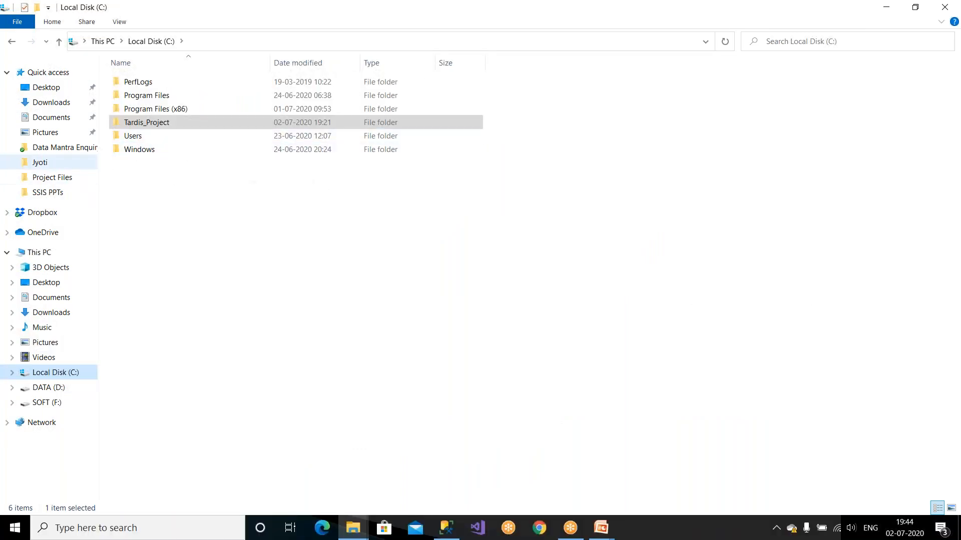
# Open the Tardis_Project folder on Local Disk (C:) and delete the extracted OLTP folder inside it
pyautogui.doubleClick(160, 123)
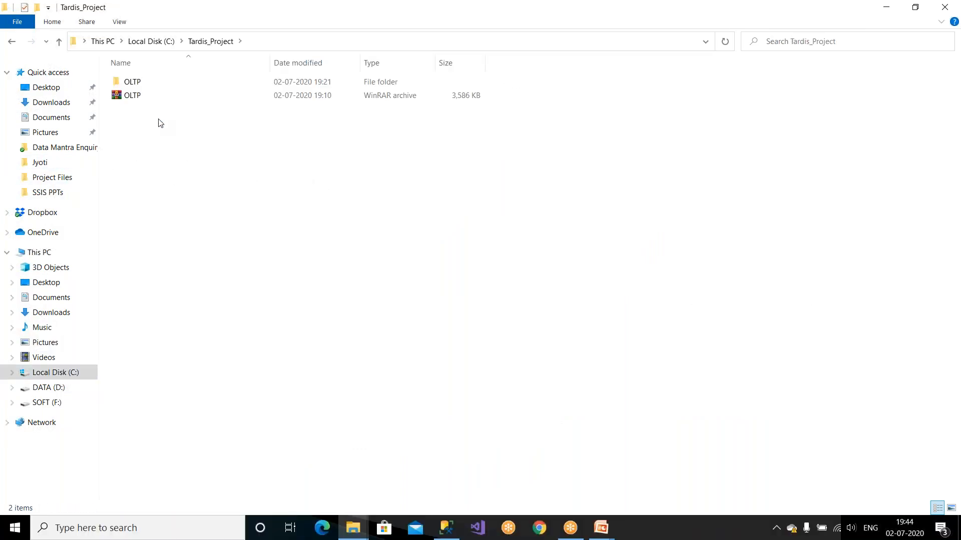
pyautogui.click(142, 98)
pyautogui.click(142, 88)
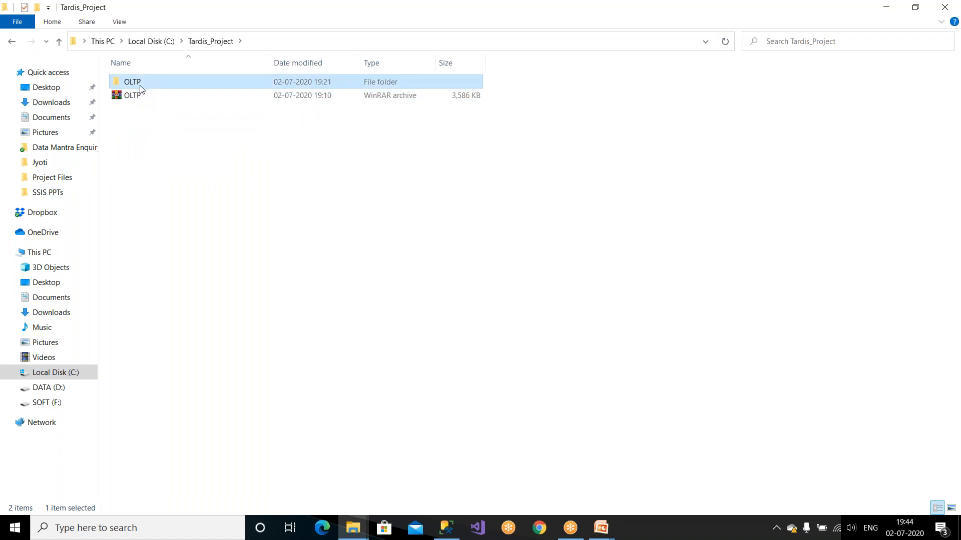
pyautogui.press('Delete')
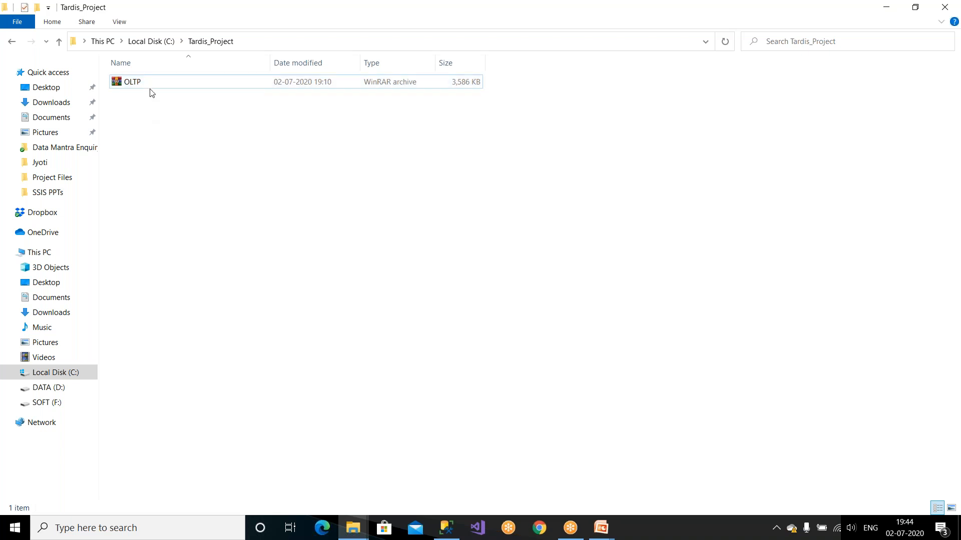
# Place the OLTP archive from Tardis_Project into the Downloads folder
pyautogui.click(151, 92)
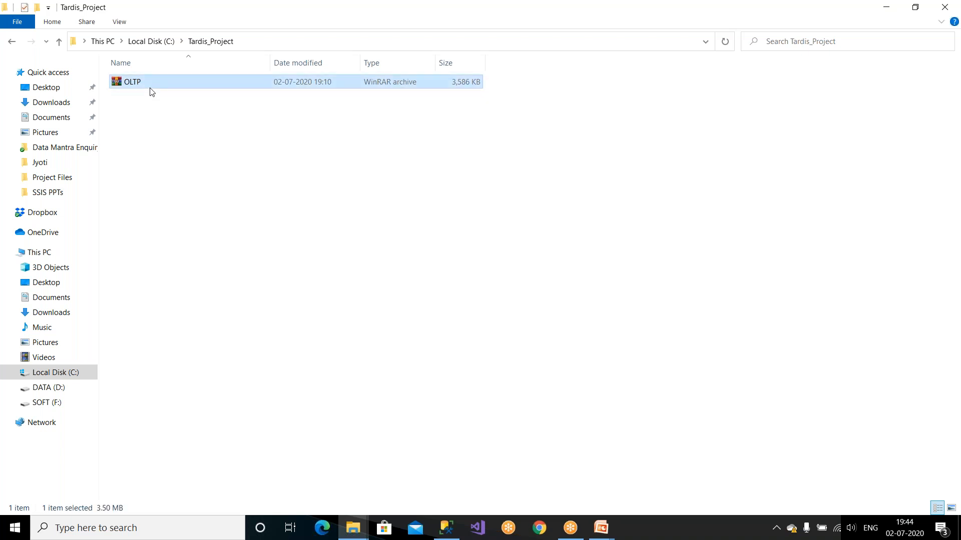
pyautogui.click(51, 102)
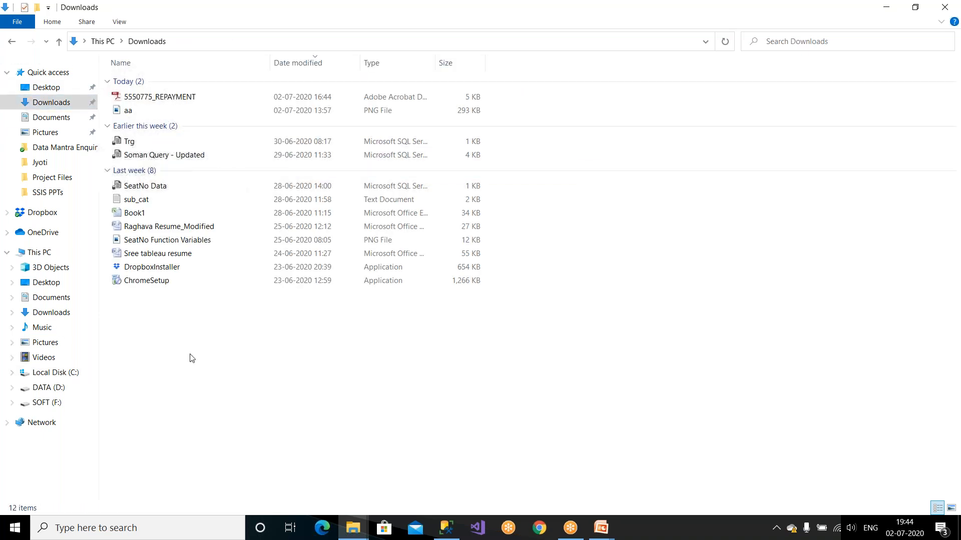
pyautogui.hotkey('ctrl', 'v')
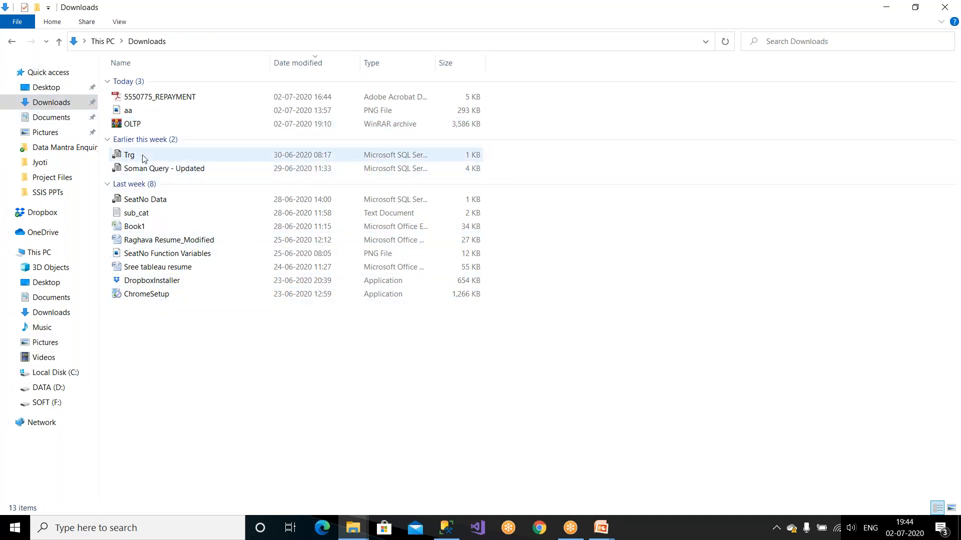
# Copy the OLTP archive in Downloads, then create and open a new folder named Tardis on Local Disk (C:)
pyautogui.rightClick(144, 125)
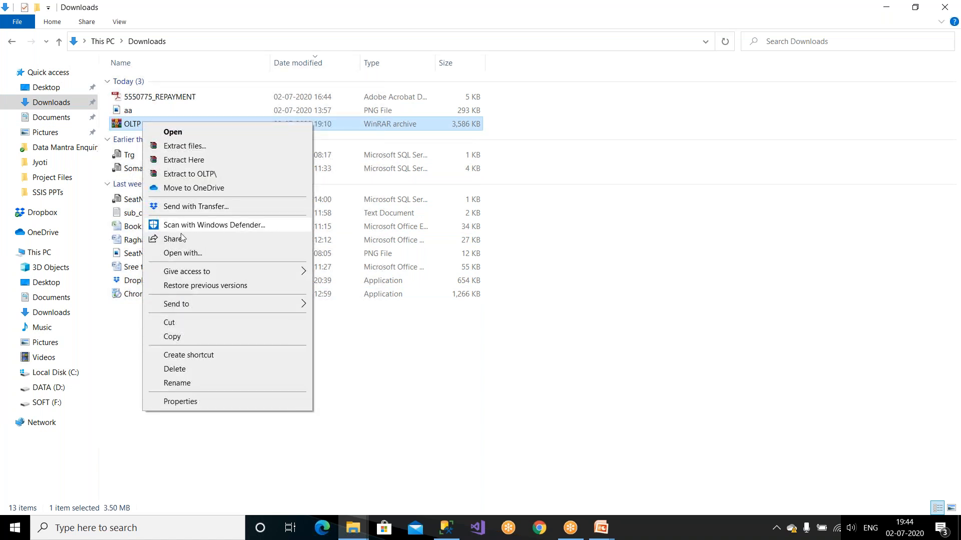
pyautogui.click(184, 337)
pyautogui.click(75, 379)
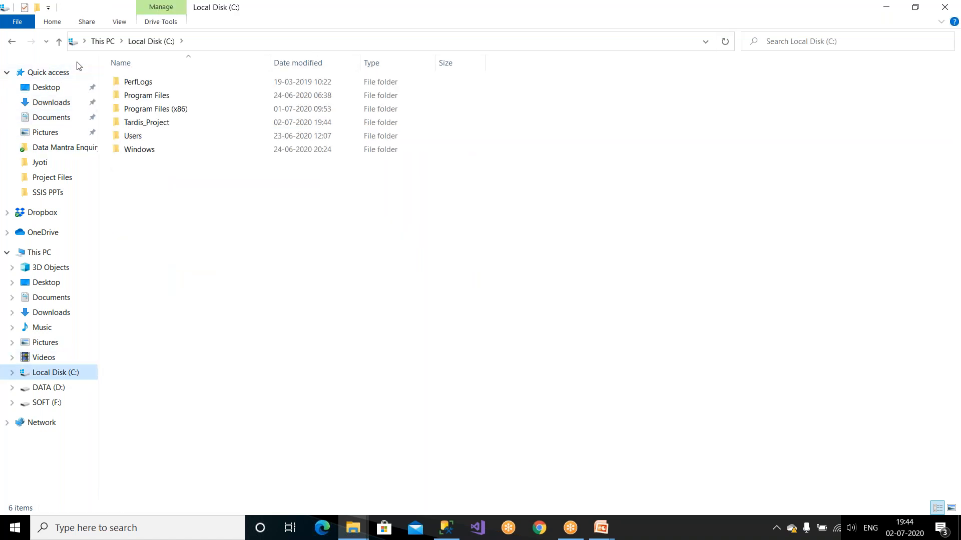
pyautogui.click(40, 12)
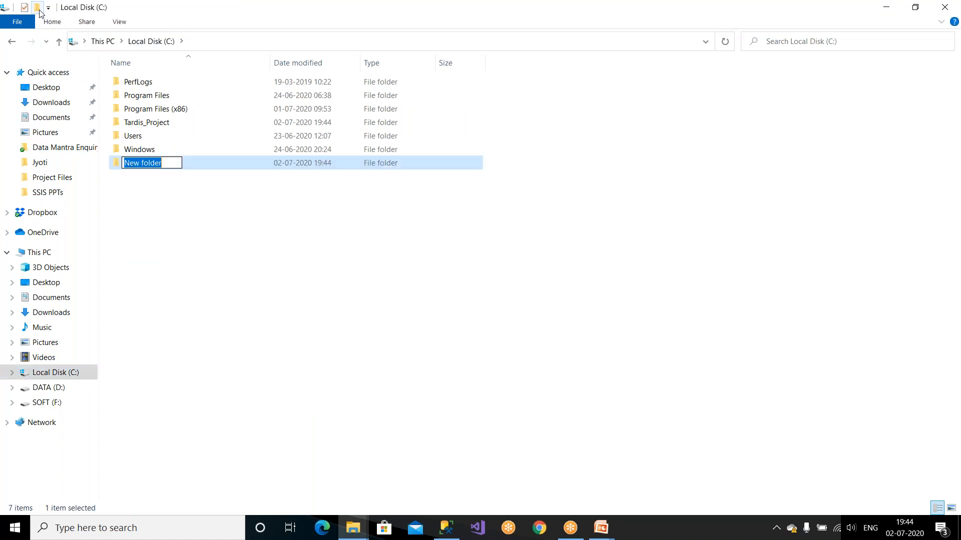
pyautogui.write('Tra')
pyautogui.press('BackSpace')
pyautogui.press('BackSpace')
pyautogui.write('ardis')
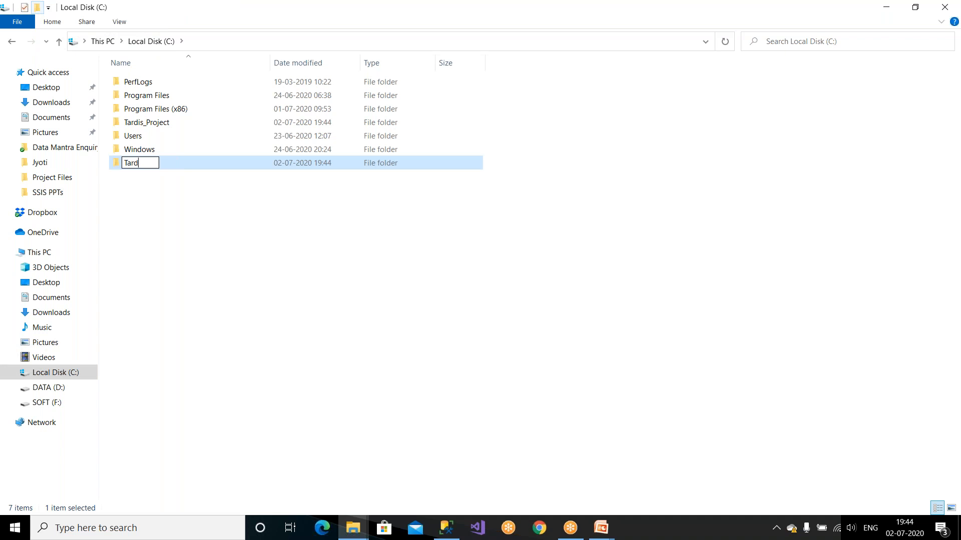
pyautogui.press('Return')
pyautogui.press('Return')
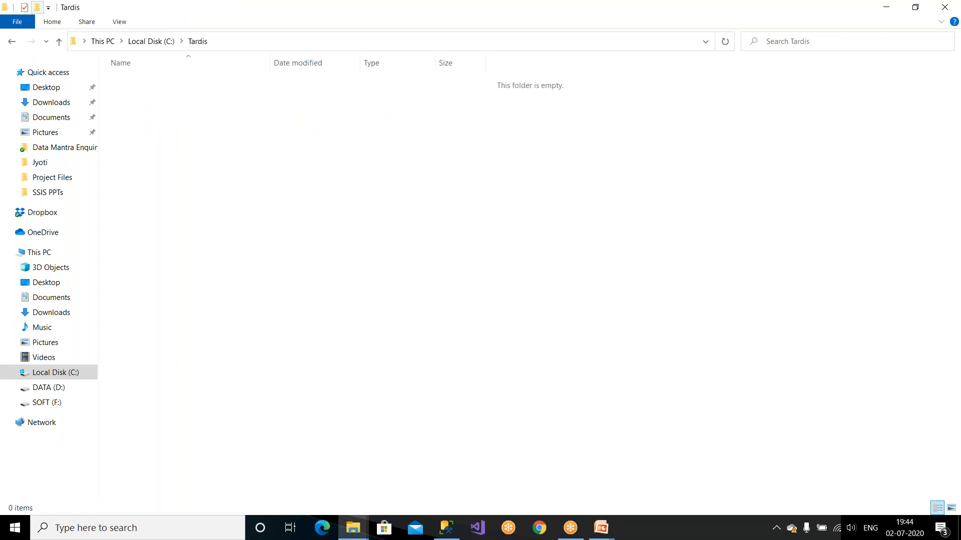
# Paste the OLTP archive into the Tardis folder and extract its contents there
pyautogui.rightClick(200, 156)
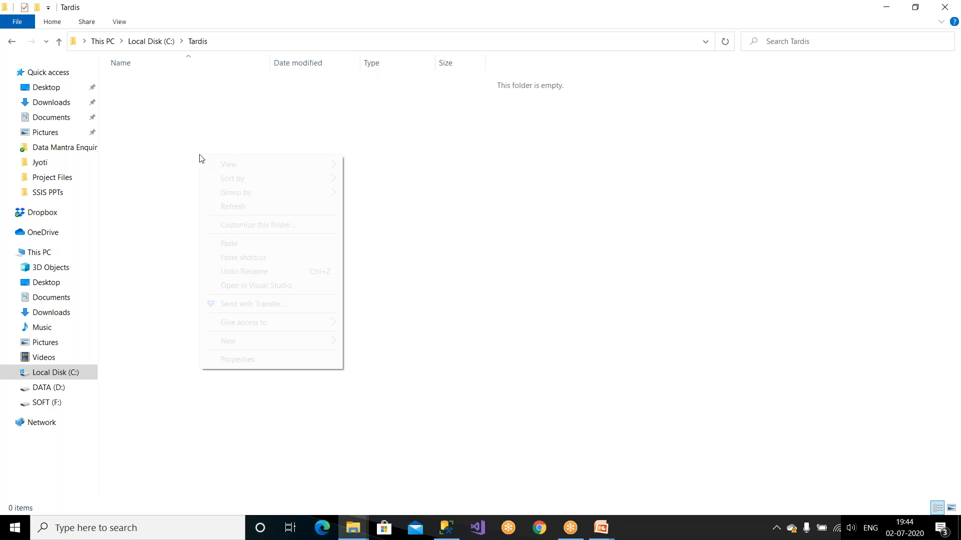
pyautogui.click(224, 243)
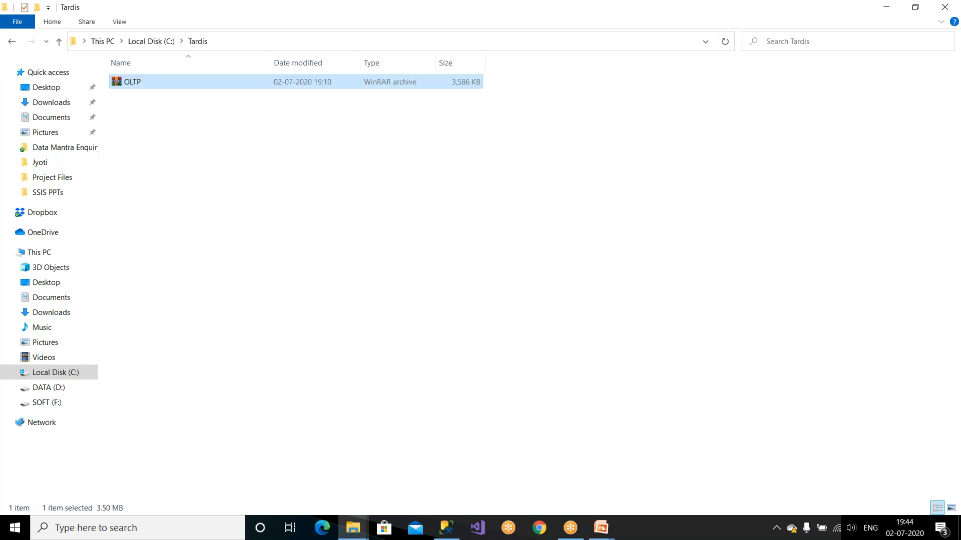
pyautogui.click(147, 123)
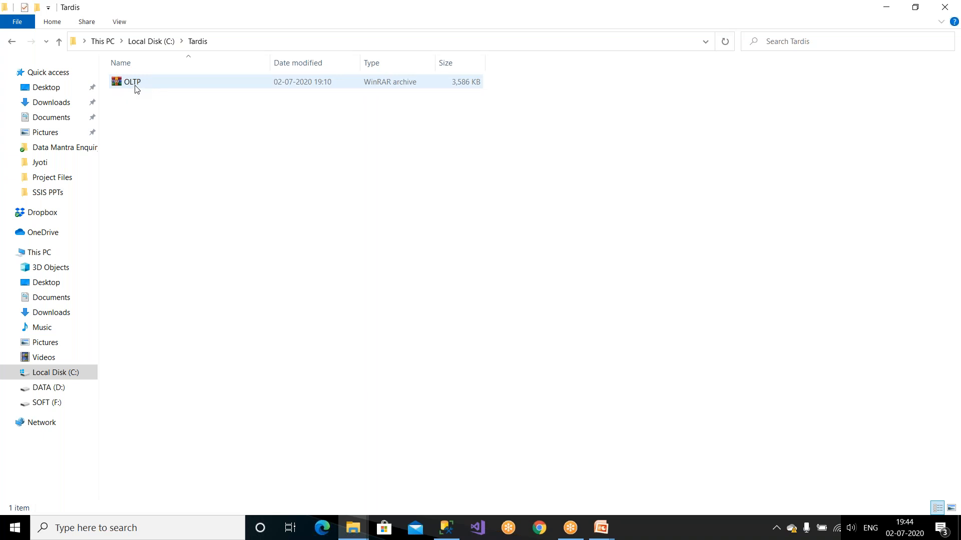
pyautogui.rightClick(136, 86)
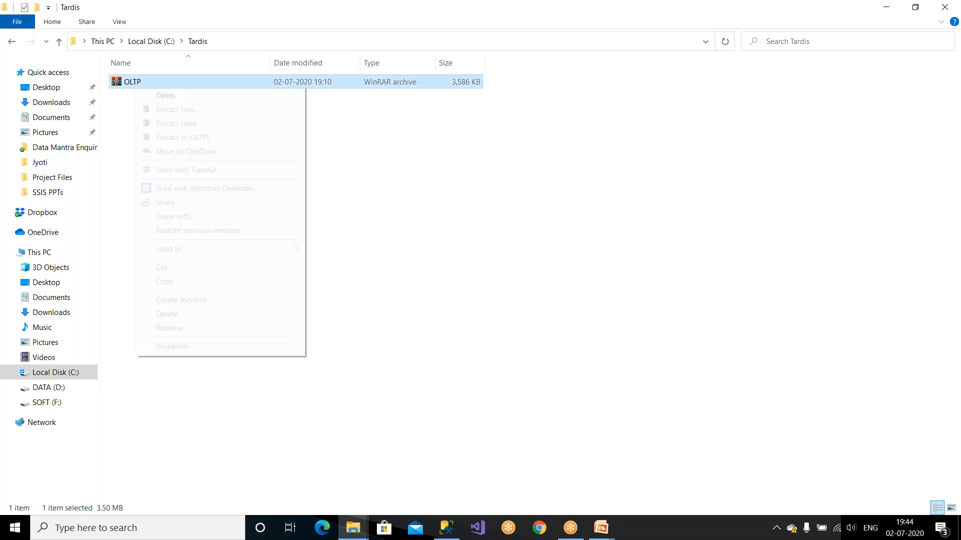
pyautogui.click(160, 124)
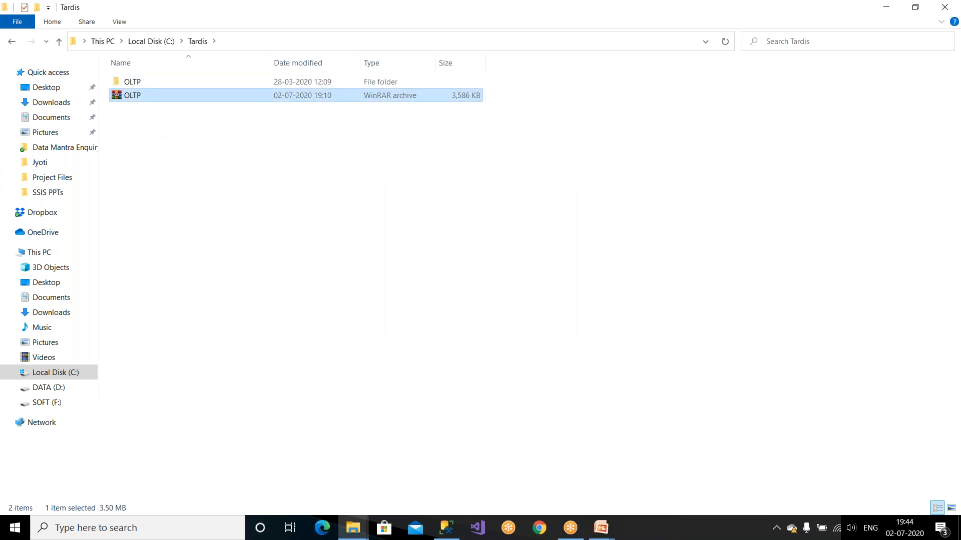
# Open the extracted OLTP folder and widen the Name and Type columns to show the full file types
pyautogui.doubleClick(149, 82)
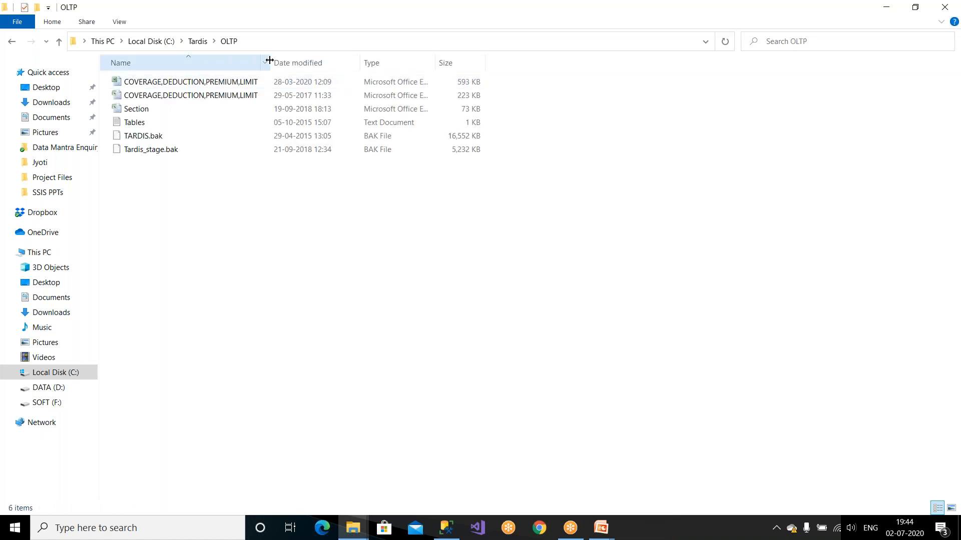
pyautogui.moveTo(271, 62); pyautogui.dragTo(338, 62)
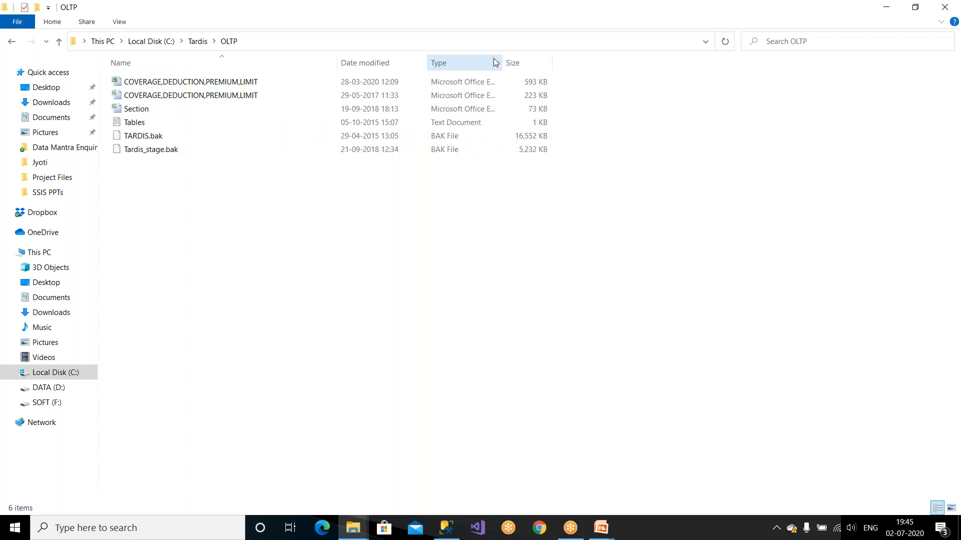
pyautogui.moveTo(508, 62); pyautogui.dragTo(713, 62)
# Delete the Microsoft Office Excel Worksheet version of COVERAGE,DEDUCTION,PREMIUM,LIMIT, keeping the Excel 97-2003 file
pyautogui.click(192, 95)
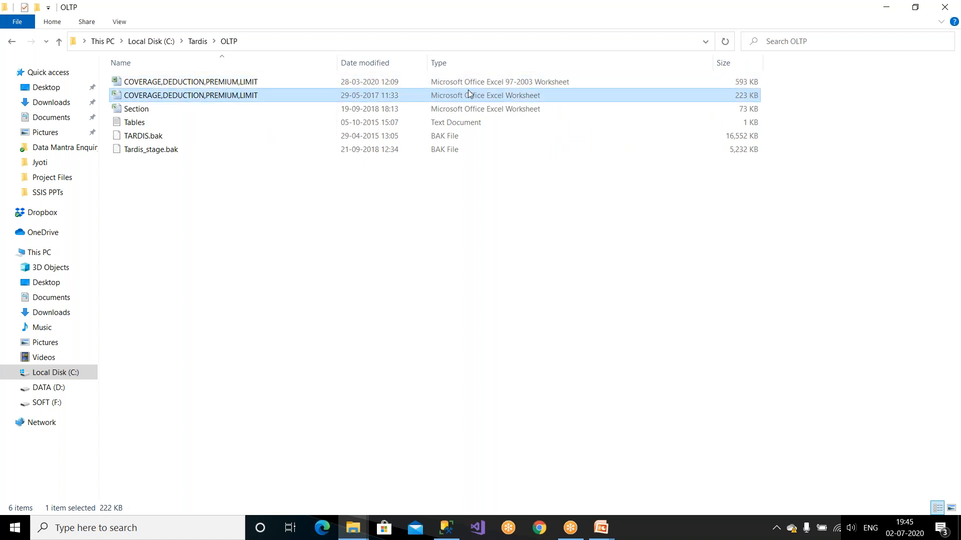
pyautogui.click(512, 83)
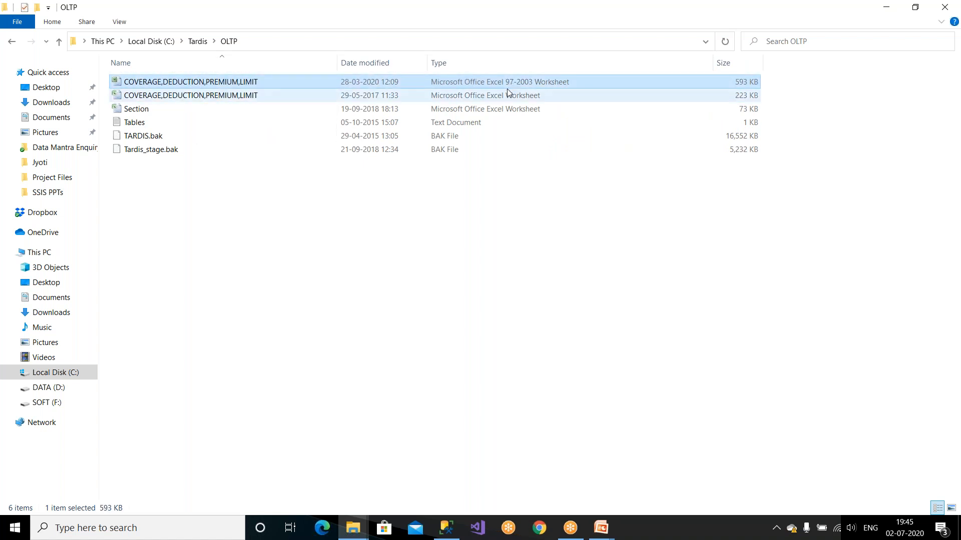
pyautogui.click(507, 97)
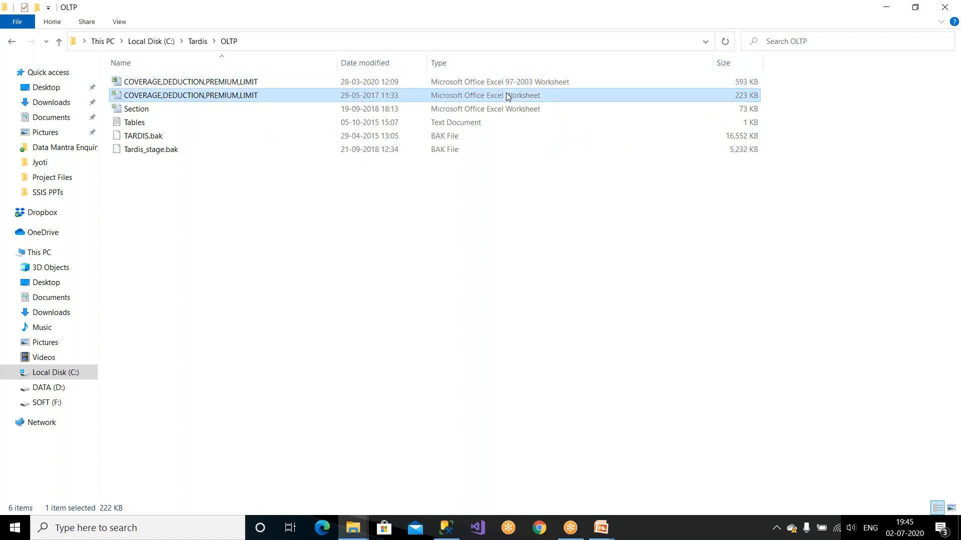
pyautogui.rightClick(161, 98)
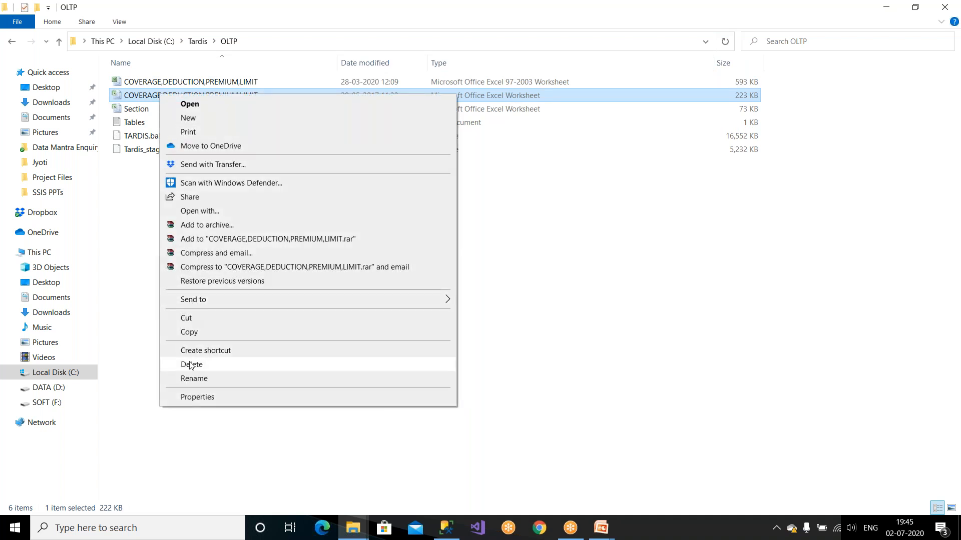
pyautogui.click(190, 365)
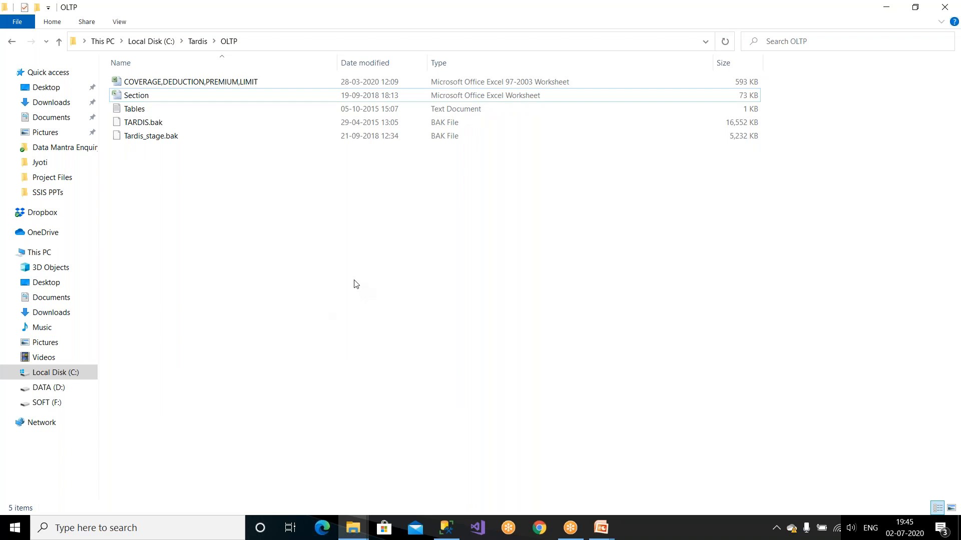
# Review the remaining OLTP files, including the TARDIS.bak and Tardis_stage.bak backups, and retrace the folder path from Local Disk (C:)
pyautogui.moveTo(330, 272); pyautogui.dragTo(117, 84)
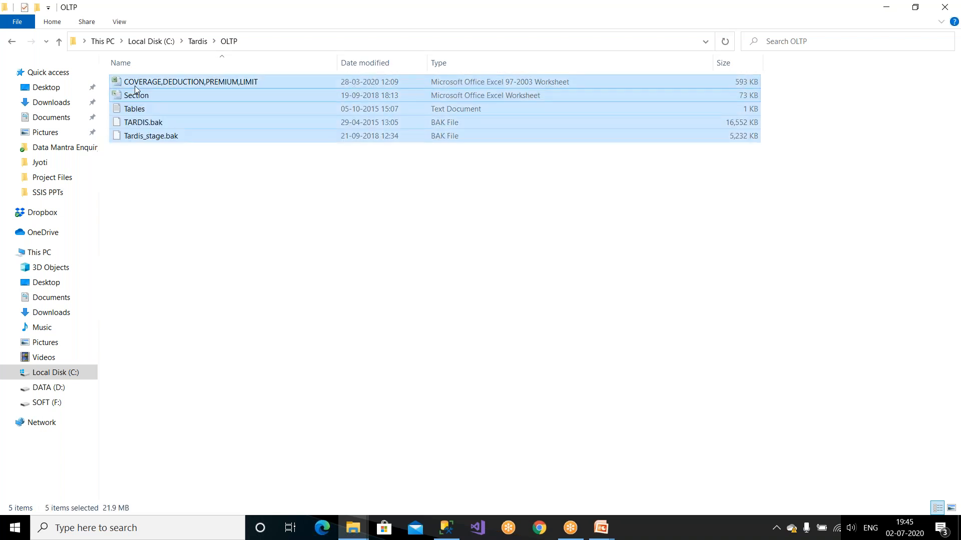
pyautogui.click(135, 94)
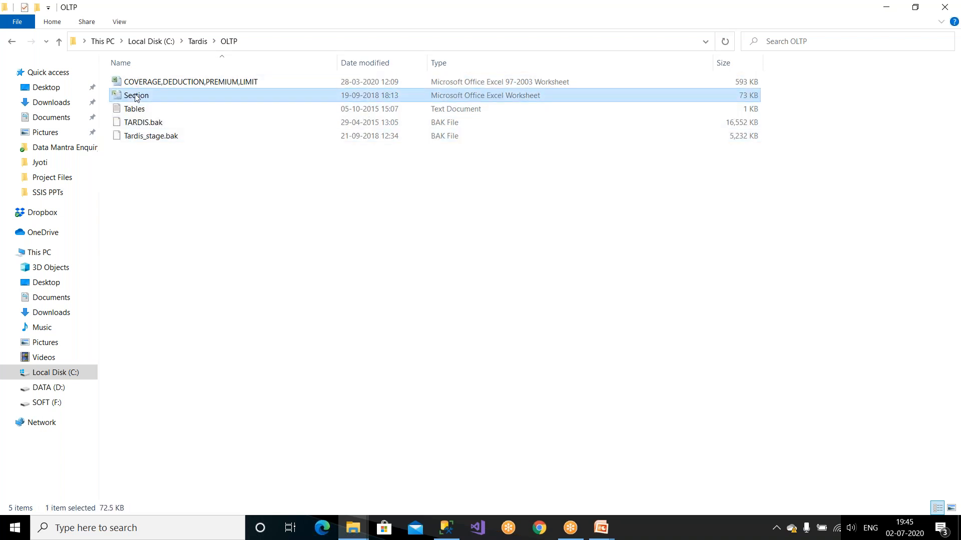
pyautogui.click(145, 123)
pyautogui.click(151, 136)
pyautogui.click(153, 125)
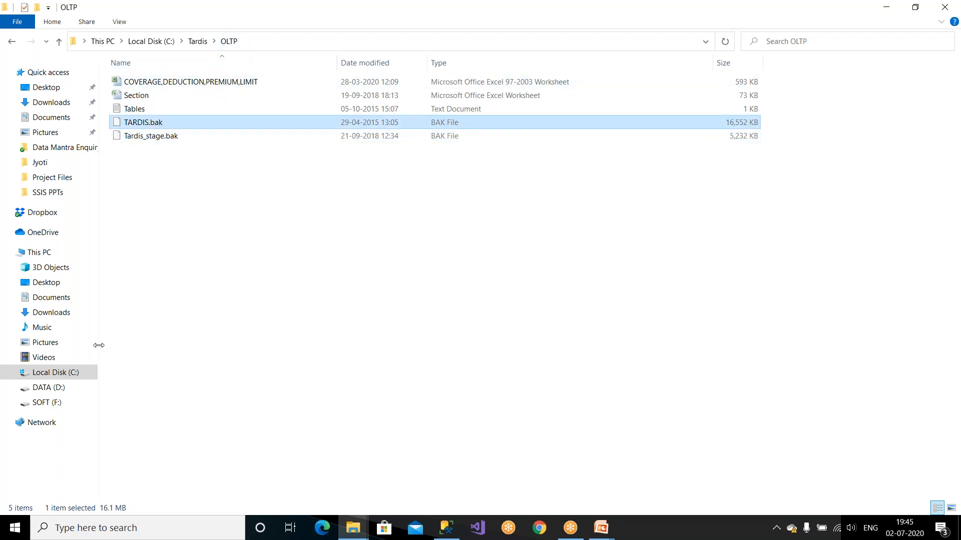
pyautogui.click(81, 372)
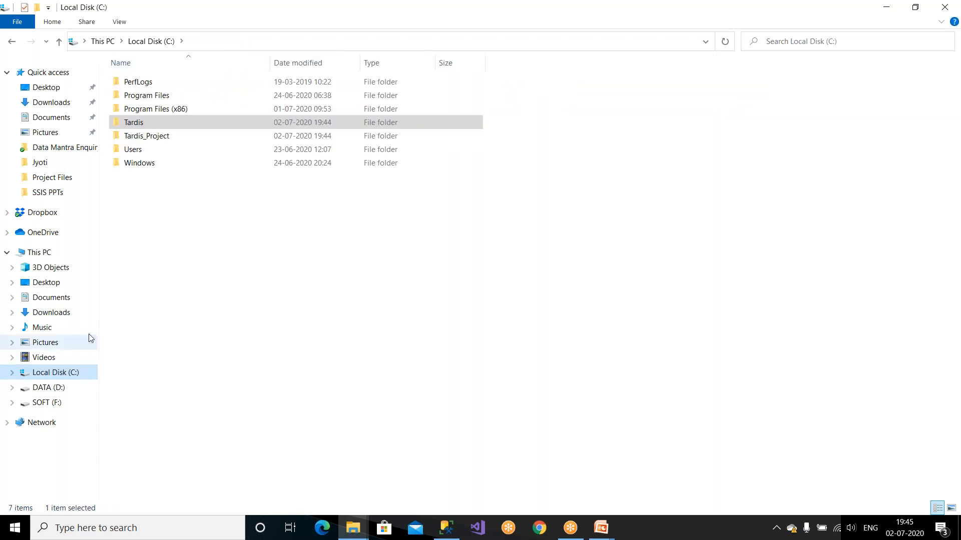
pyautogui.doubleClick(140, 123)
pyautogui.doubleClick(134, 83)
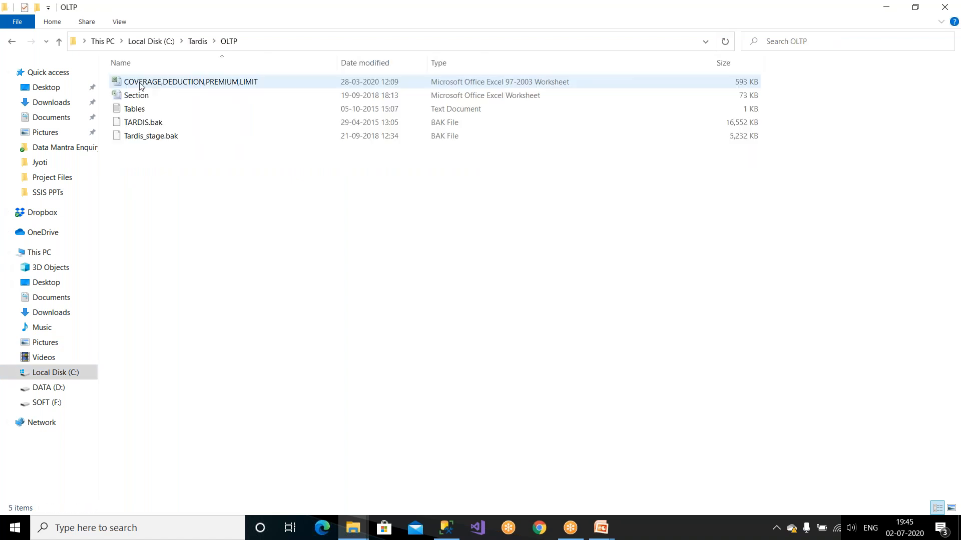
pyautogui.moveTo(199, 226); pyautogui.dragTo(139, 87)
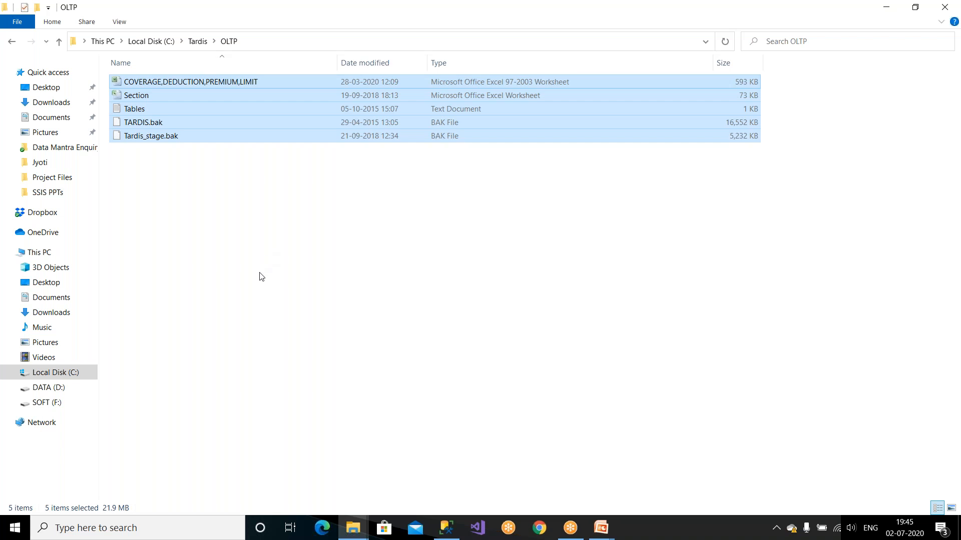
# Switch to the PowerPoint slide show and view the "SSIS - Loading the Data" slide
pyautogui.click(603, 532)
pyautogui.click(737, 478)
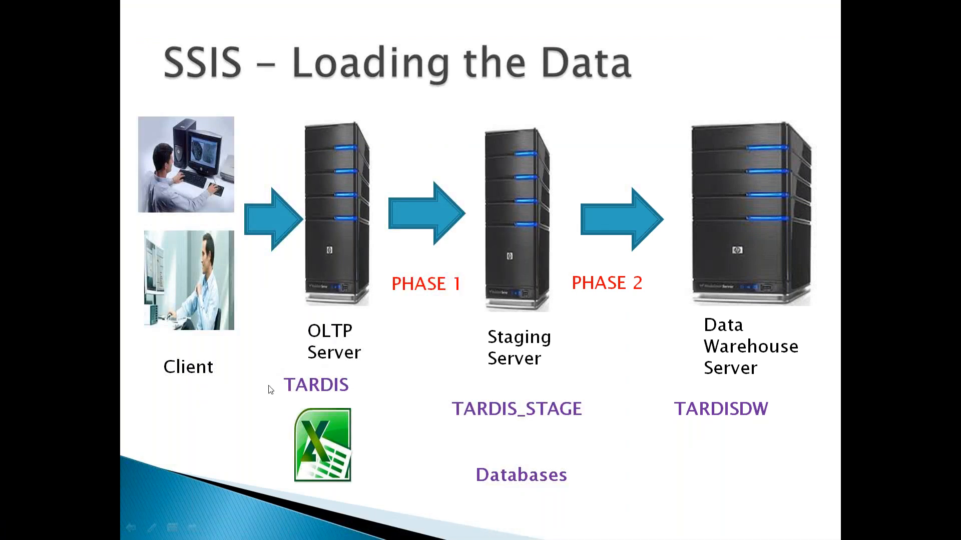
# Switch to SQL Server Management Studio and collapse and re-expand the server's Databases tree to examine the existing databases
pyautogui.press('super')
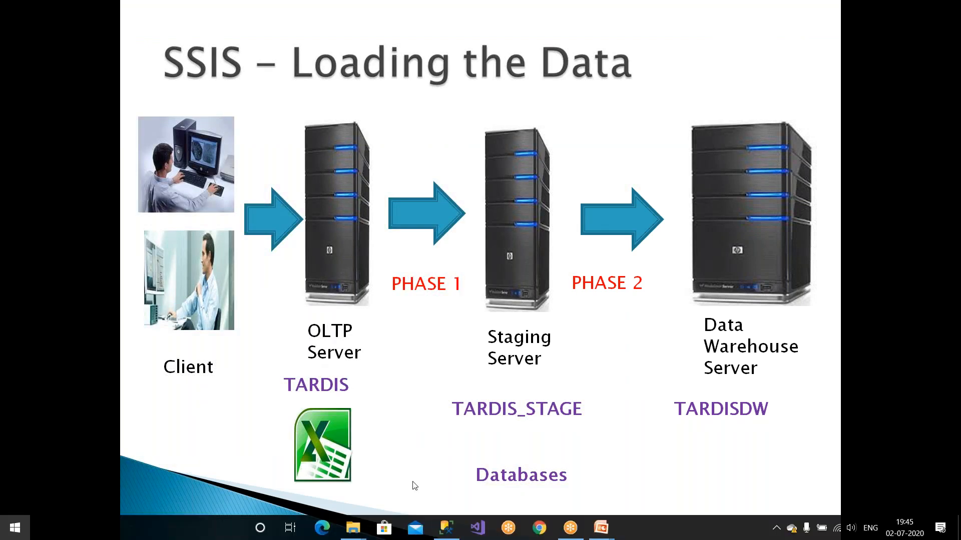
pyautogui.click(446, 527)
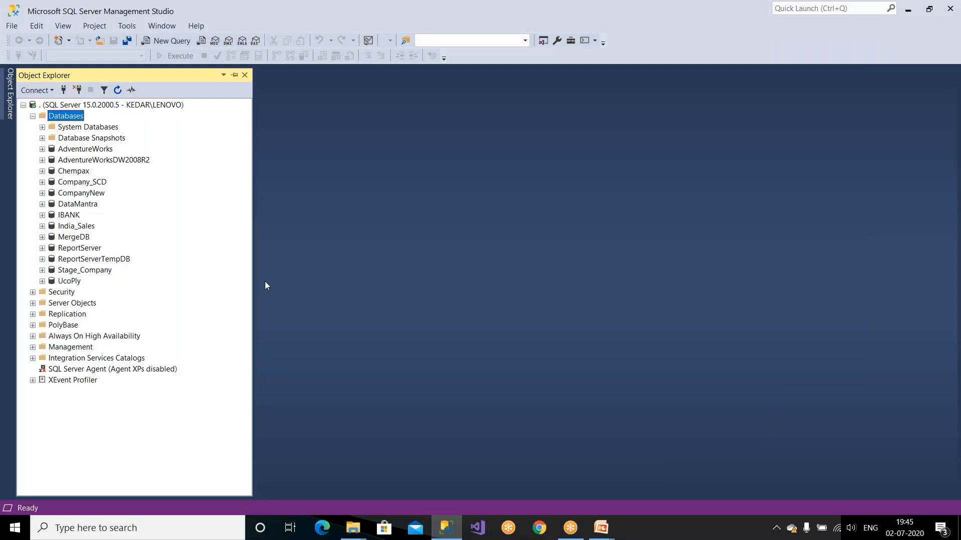
pyautogui.click(33, 116)
pyautogui.click(23, 105)
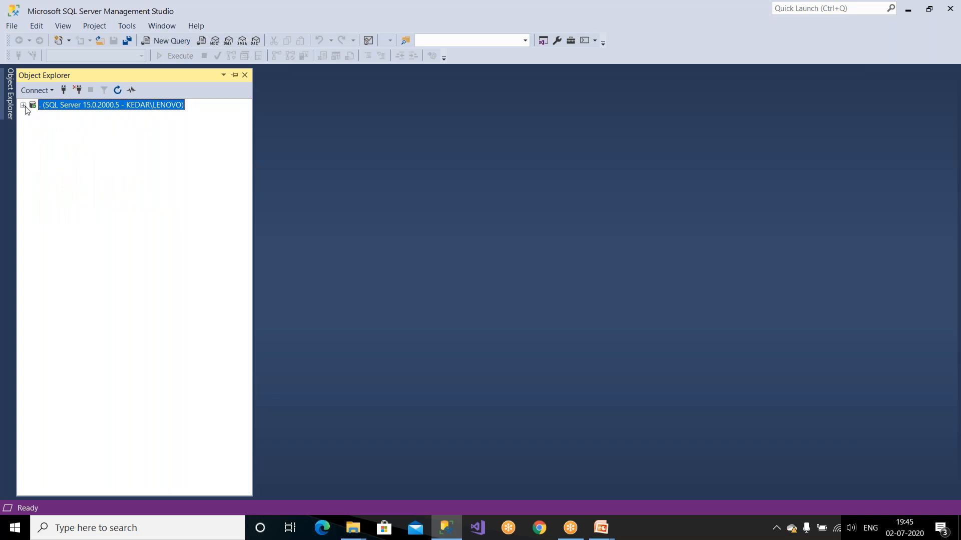
pyautogui.click(23, 105)
pyautogui.click(33, 116)
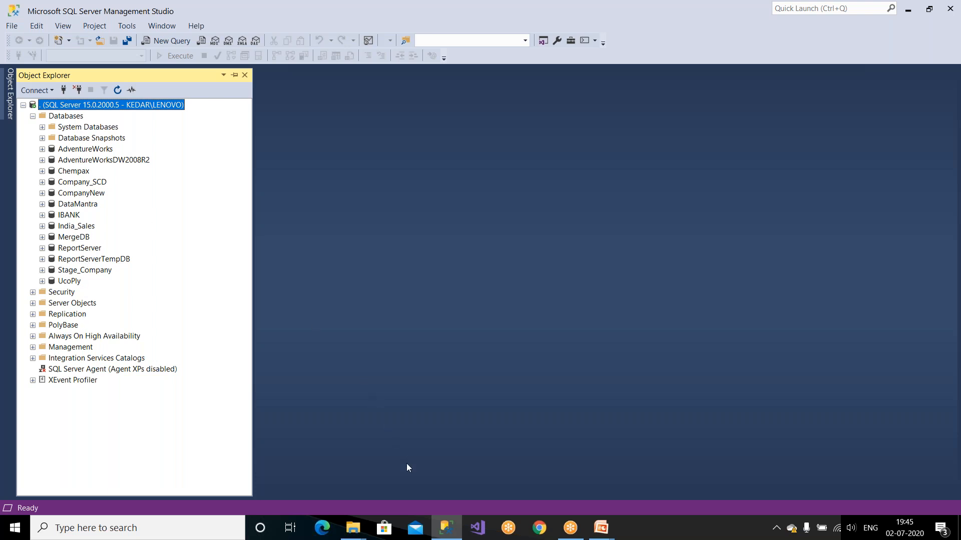
# Switch to the PowerPoint slide show to check the OLTP, staging and data warehouse database names, and return to SQL Server Management Studio
pyautogui.click(595, 532)
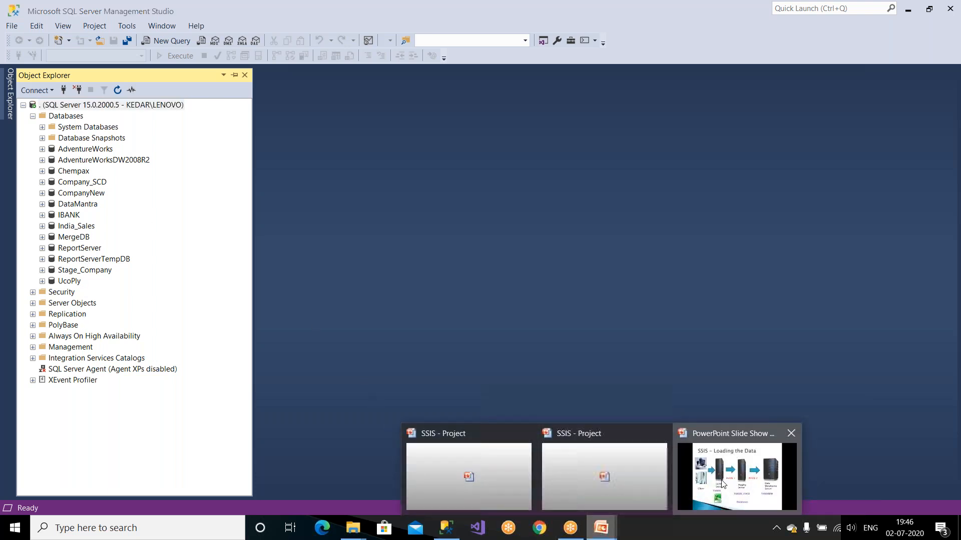
pyautogui.click(736, 478)
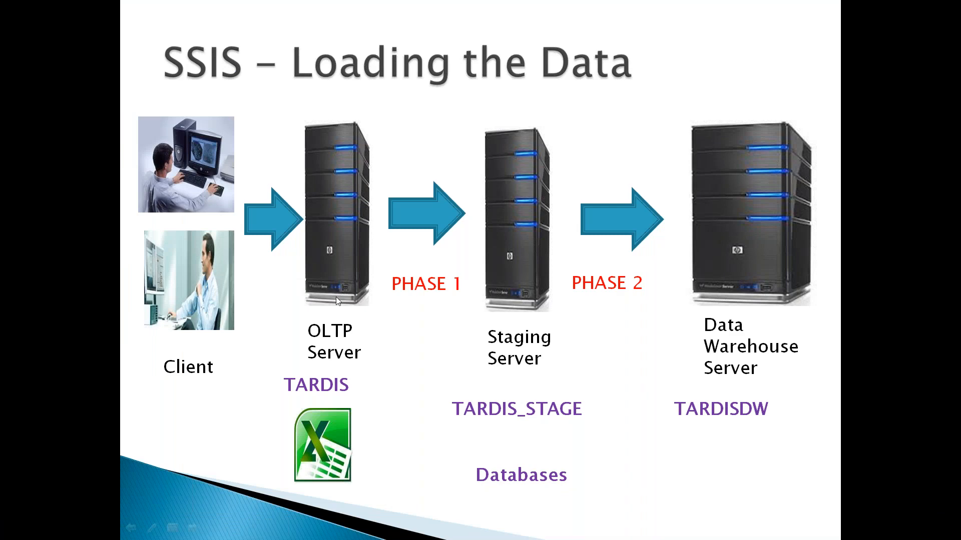
pyautogui.hotkey('alt', 'Tab')
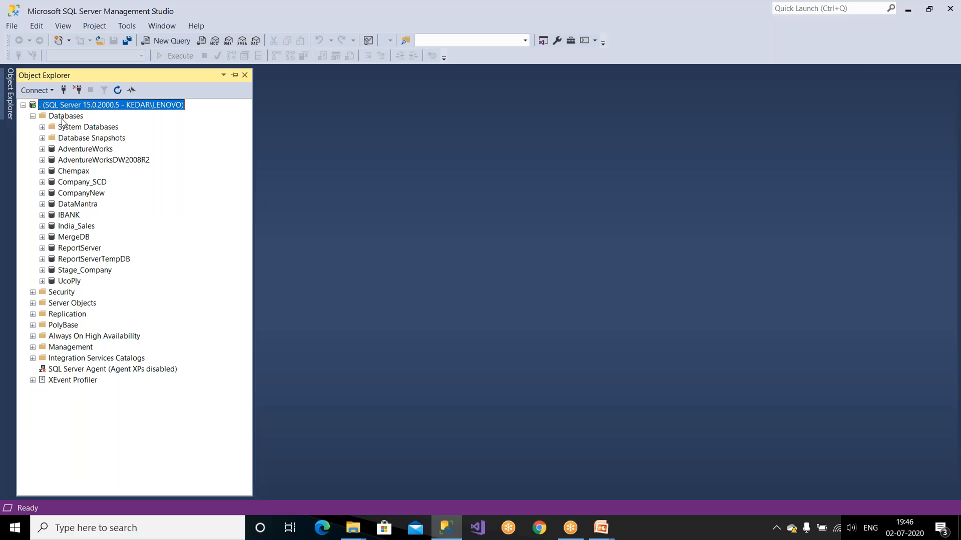
# Start a database restore on the server with Device as the source and open the backup device selection
pyautogui.click(64, 118)
pyautogui.rightClick(62, 123)
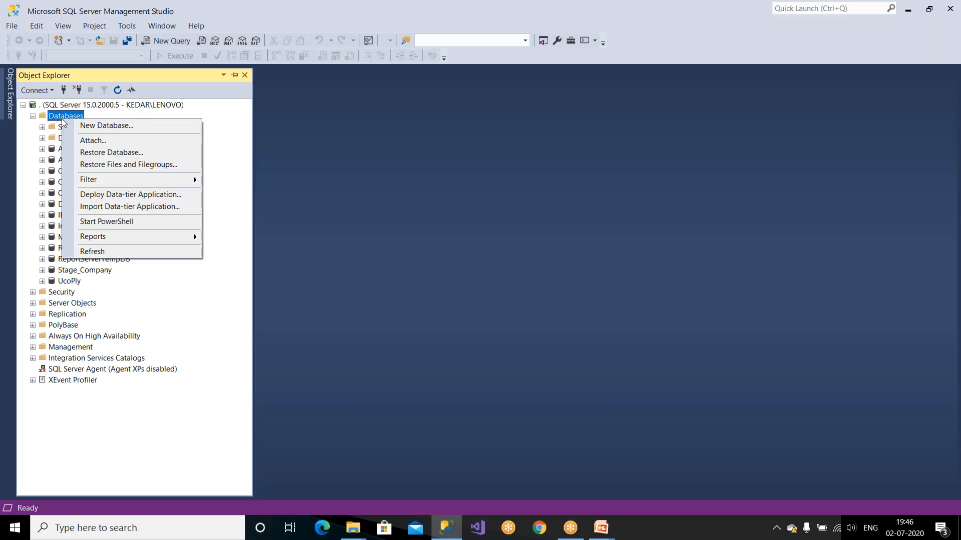
pyautogui.click(93, 156)
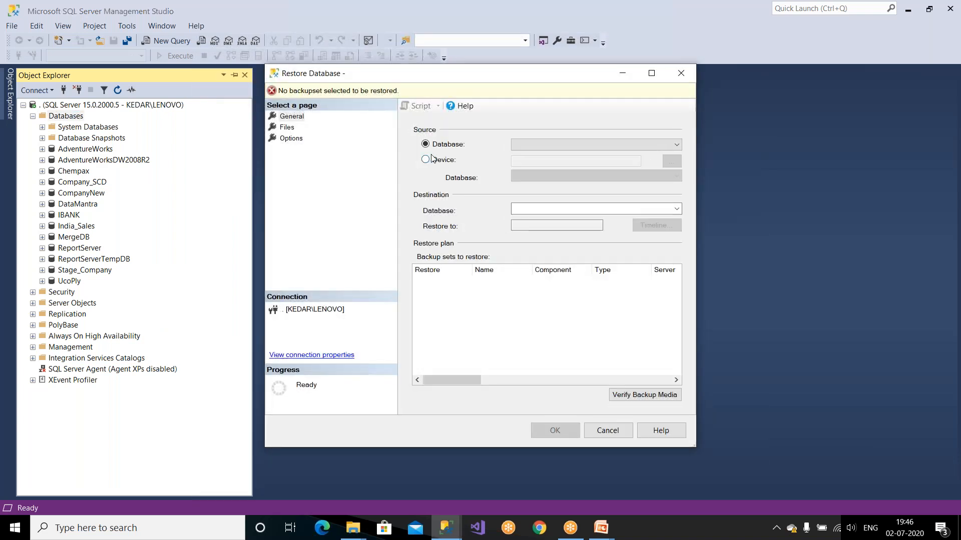
pyautogui.click(433, 161)
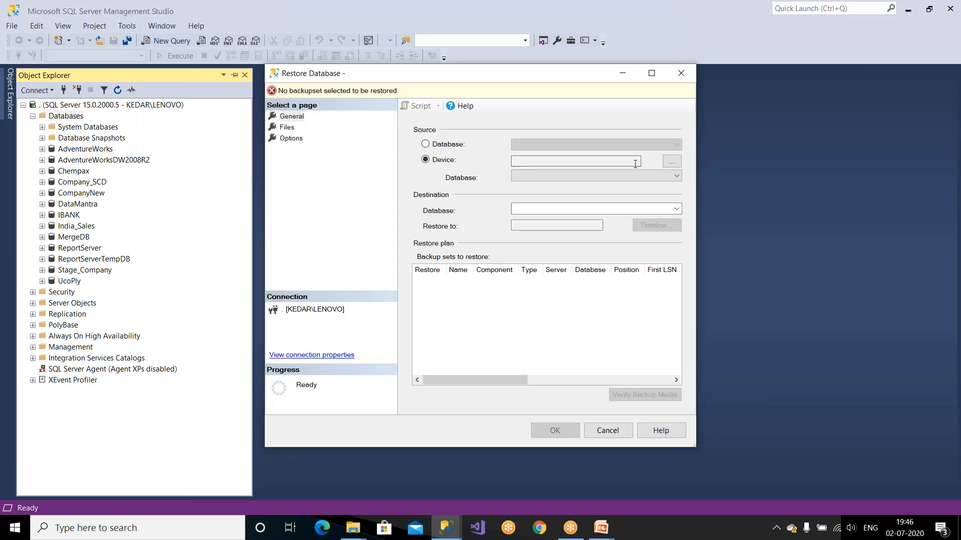
pyautogui.click(670, 164)
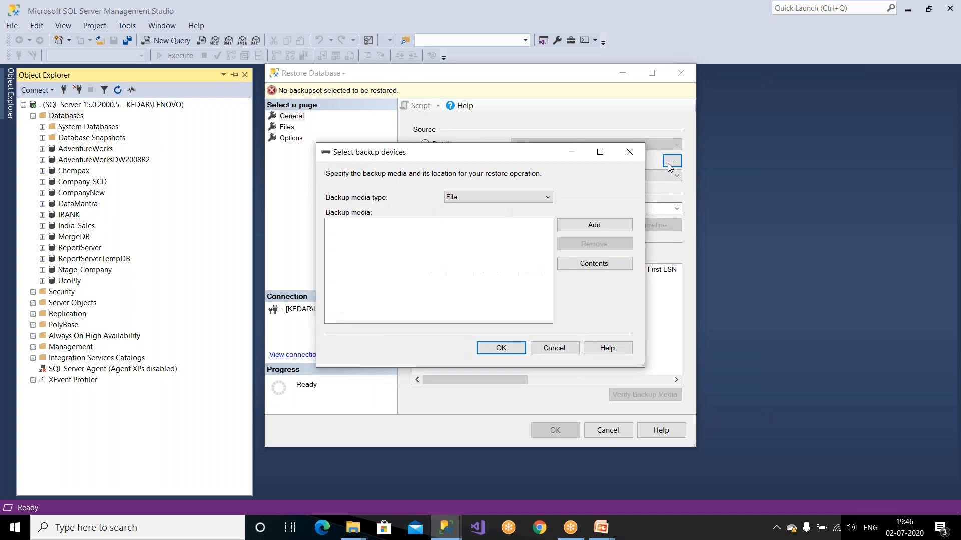
# Add the backup file C:\Tardis\OLTP\TARDIS.bak as the backup media and accept it as the restore source
pyautogui.click(590, 226)
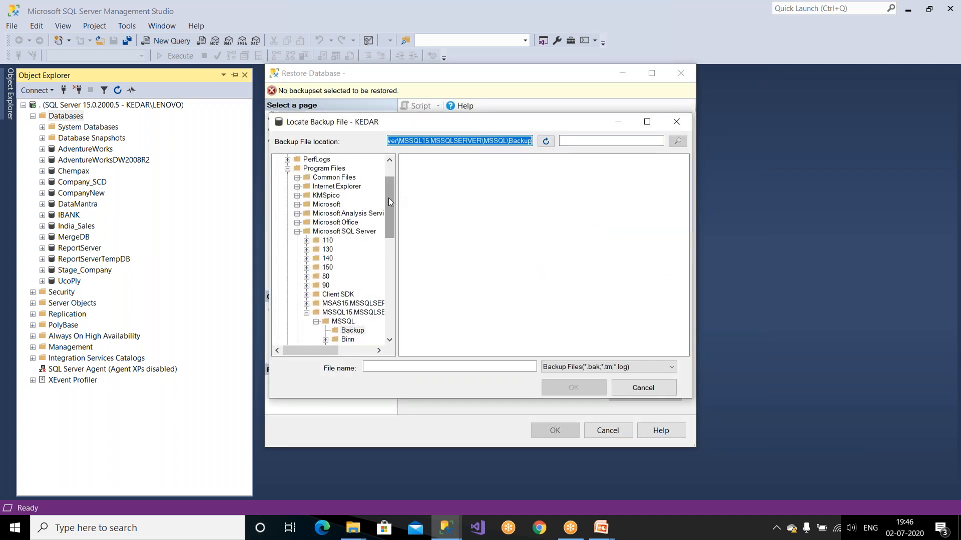
pyautogui.moveTo(388, 197)
pyautogui.mouseDown()
pyautogui.moveTo(388, 186)
pyautogui.moveTo(396, 296)
pyautogui.moveTo(388, 185)
pyautogui.mouseUp()
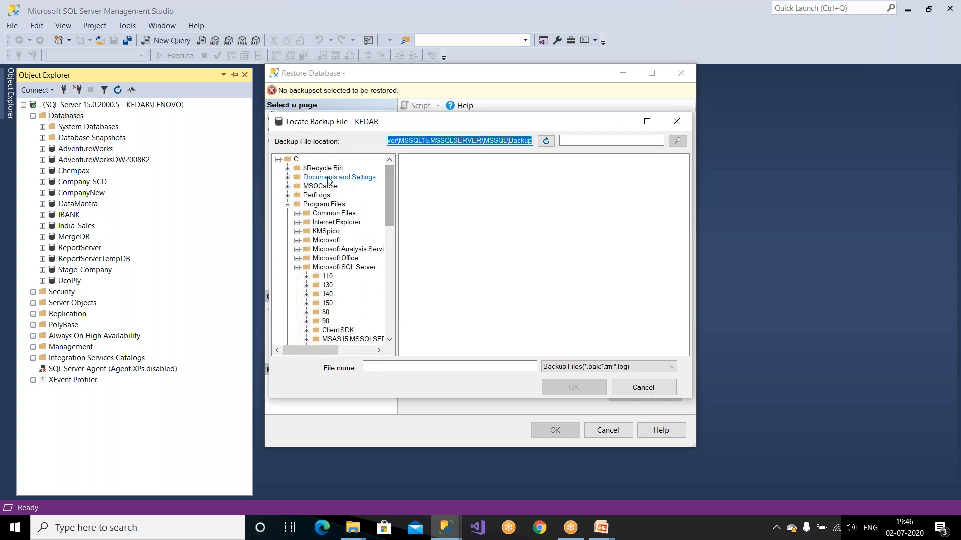
pyautogui.click(296, 160)
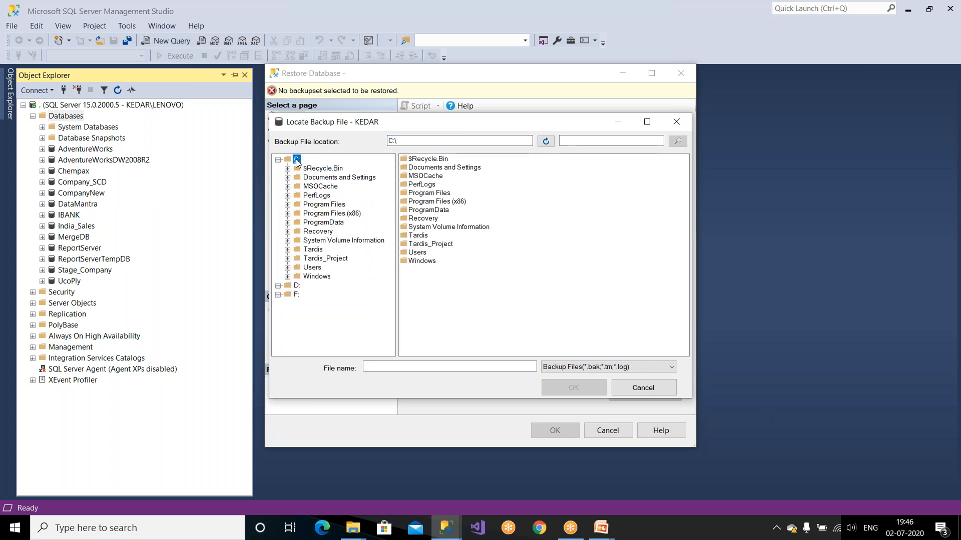
pyautogui.click(417, 237)
pyautogui.doubleClick(417, 237)
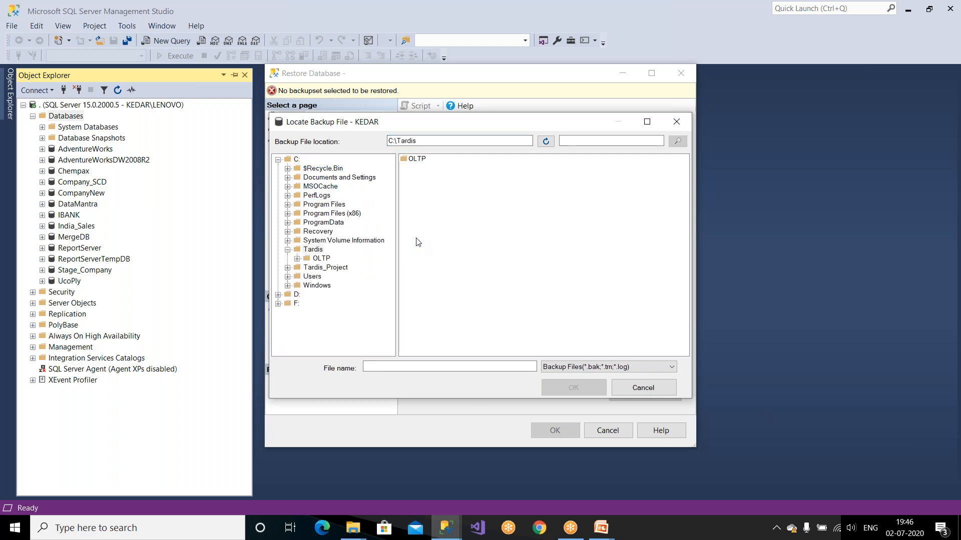
pyautogui.doubleClick(417, 159)
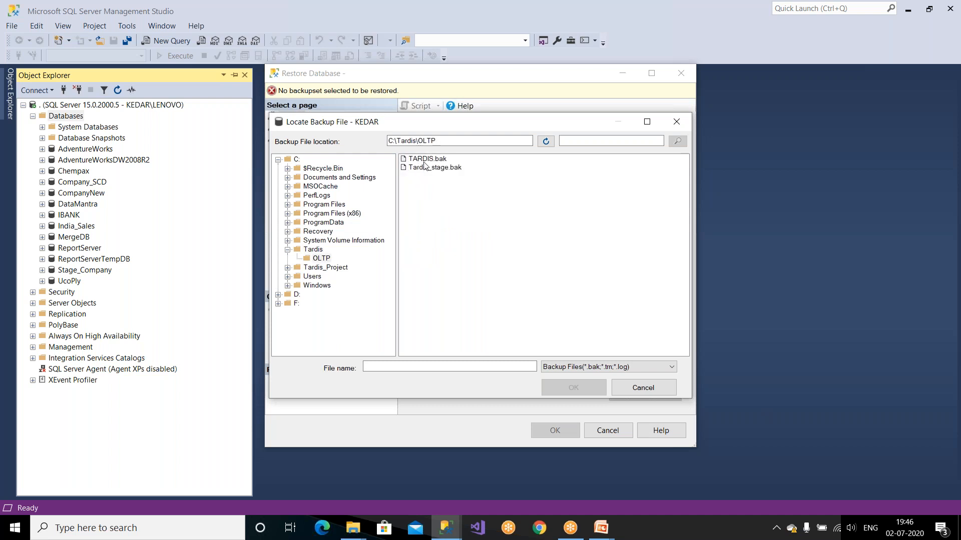
pyautogui.click(424, 161)
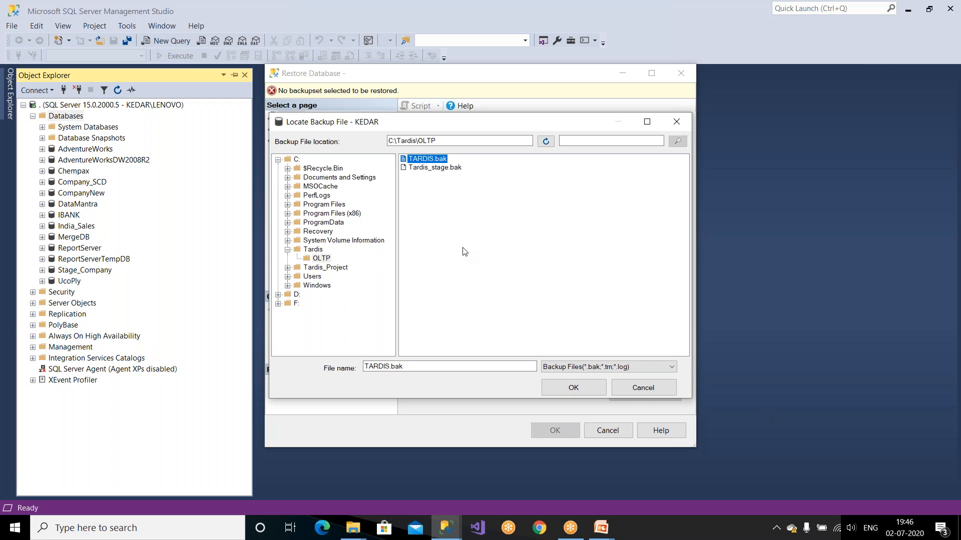
pyautogui.click(559, 390)
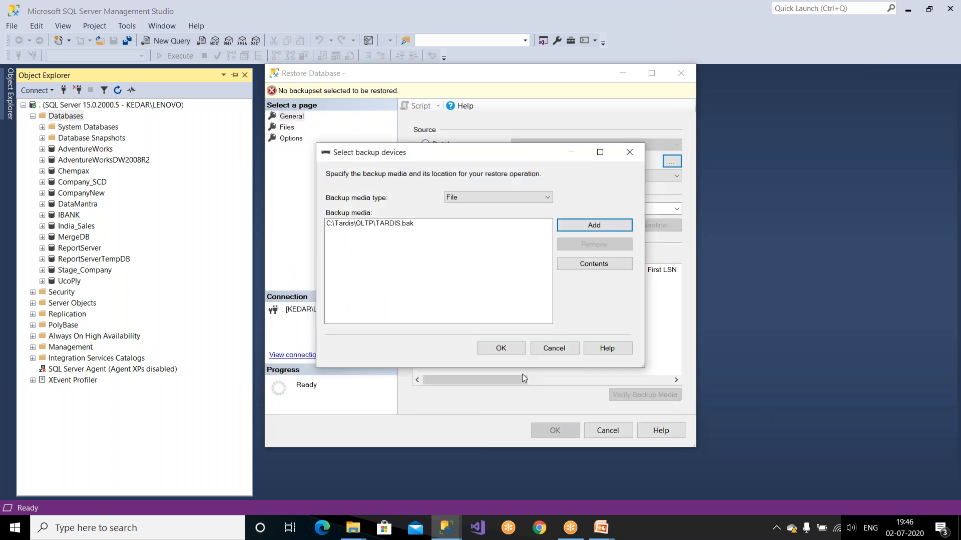
pyautogui.click(501, 349)
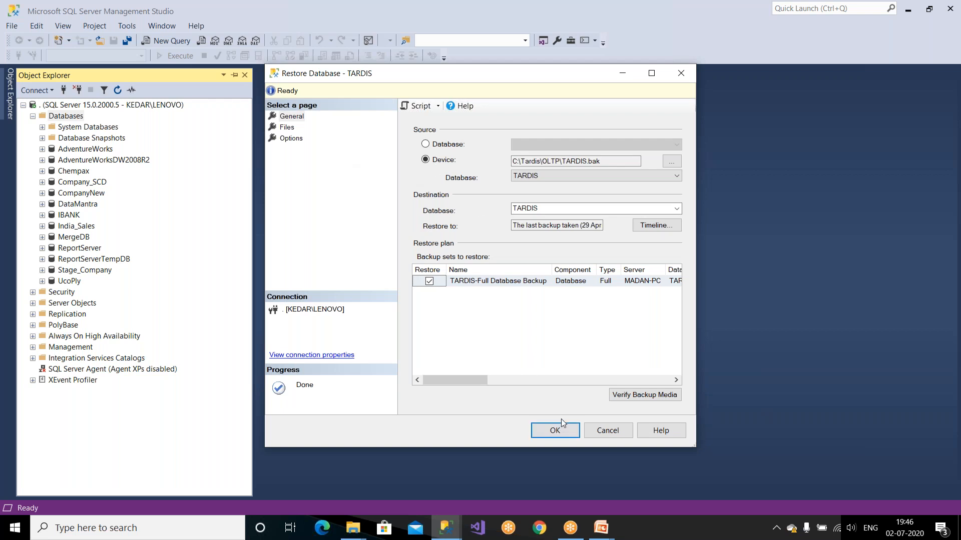
# Restore the TARDIS database with "Overwrite the existing database (WITH REPLACE)" enabled, and refresh the Databases list
pyautogui.click(294, 139)
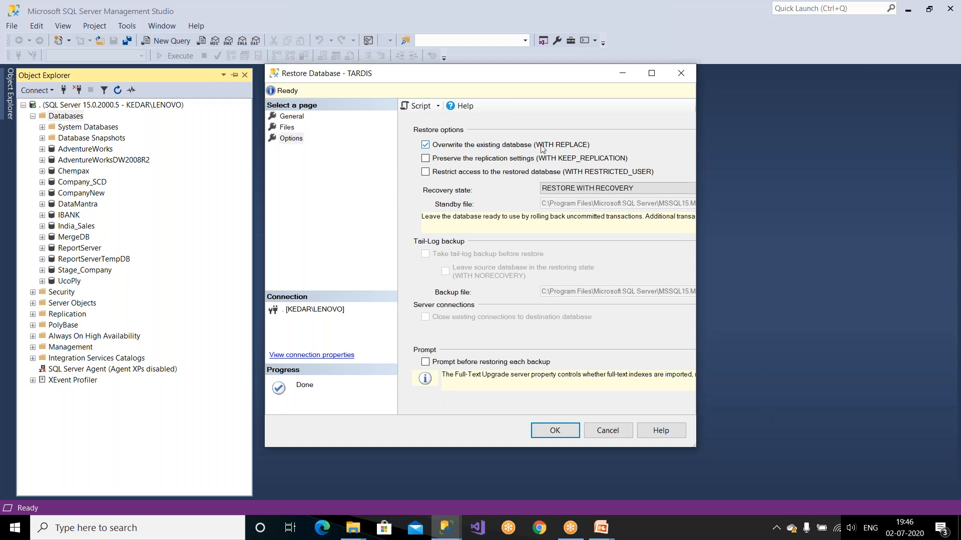
pyautogui.click(295, 117)
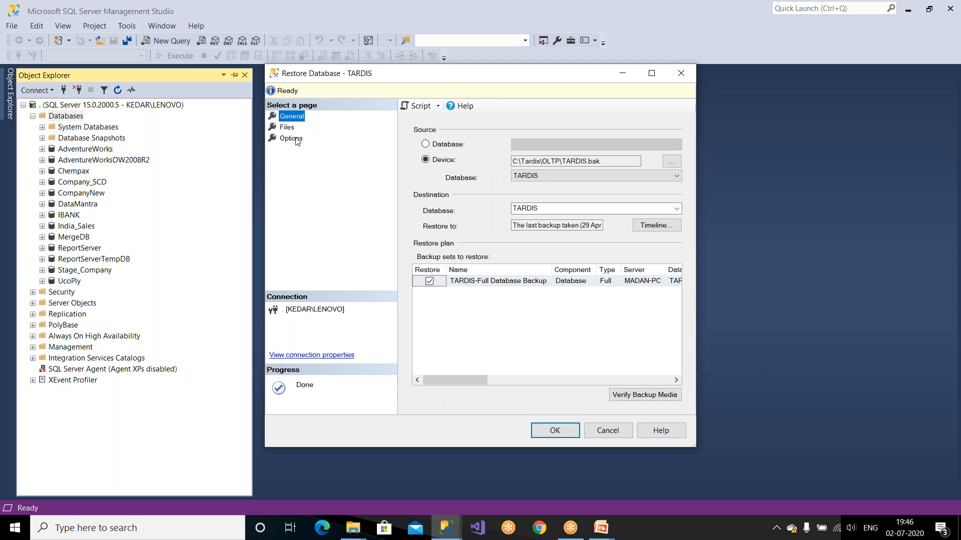
pyautogui.click(294, 139)
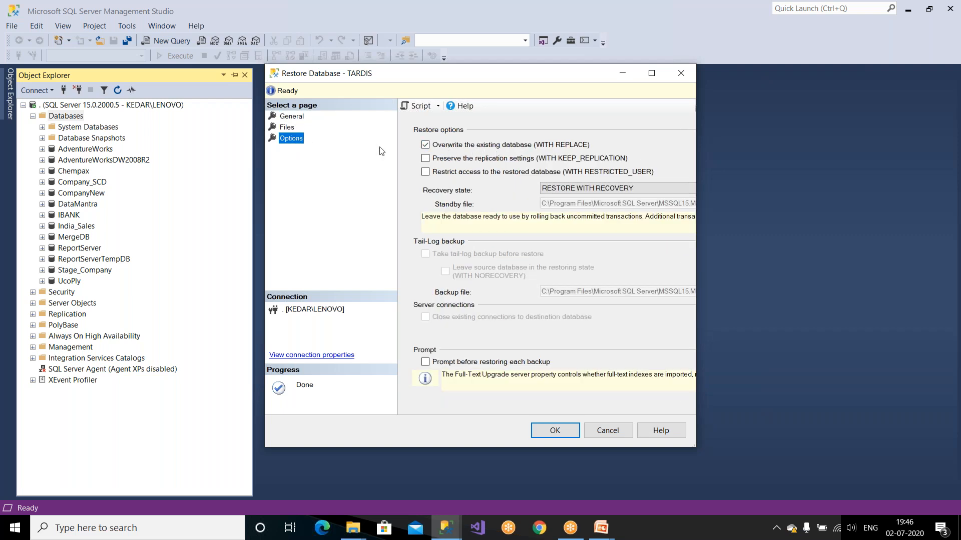
pyautogui.click(294, 117)
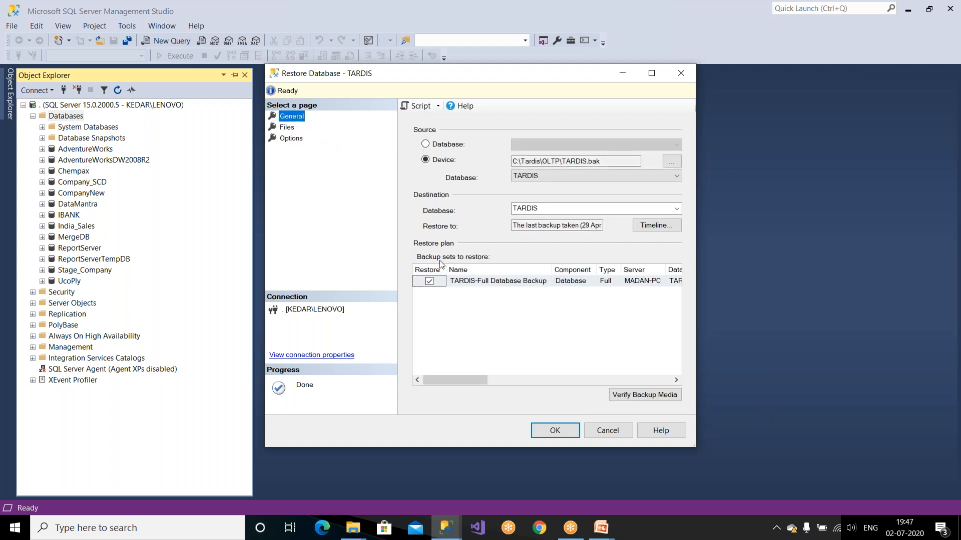
pyautogui.click(292, 138)
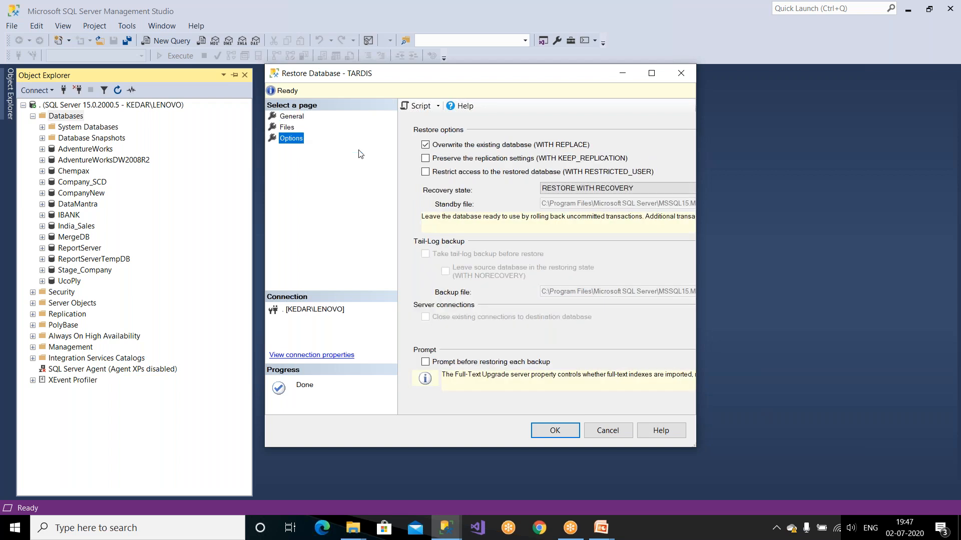
pyautogui.click(425, 144)
pyautogui.click(555, 431)
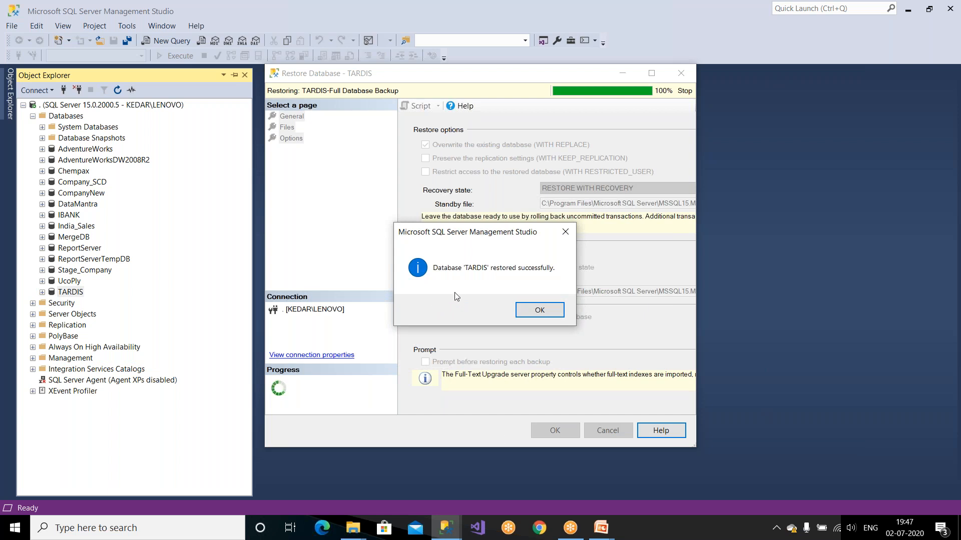
pyautogui.click(539, 310)
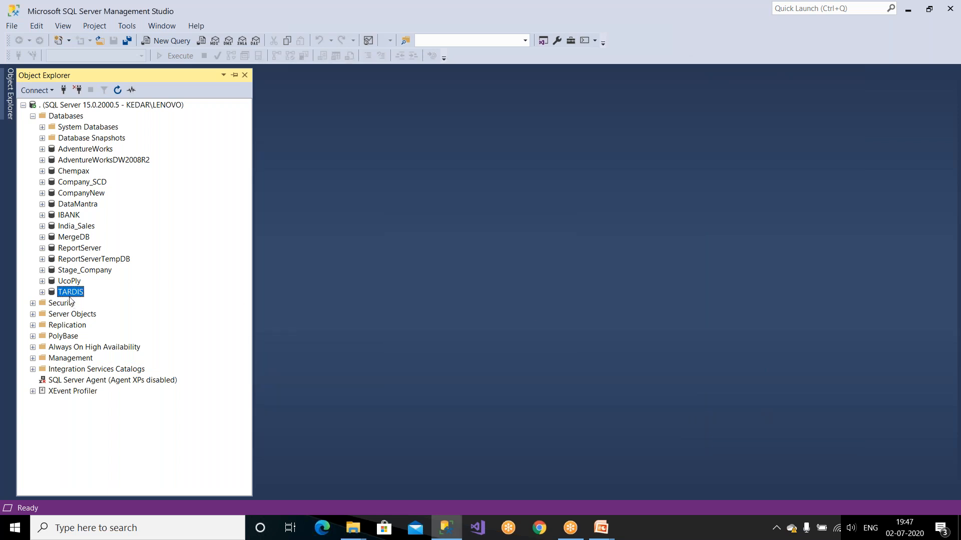
pyautogui.click(66, 117)
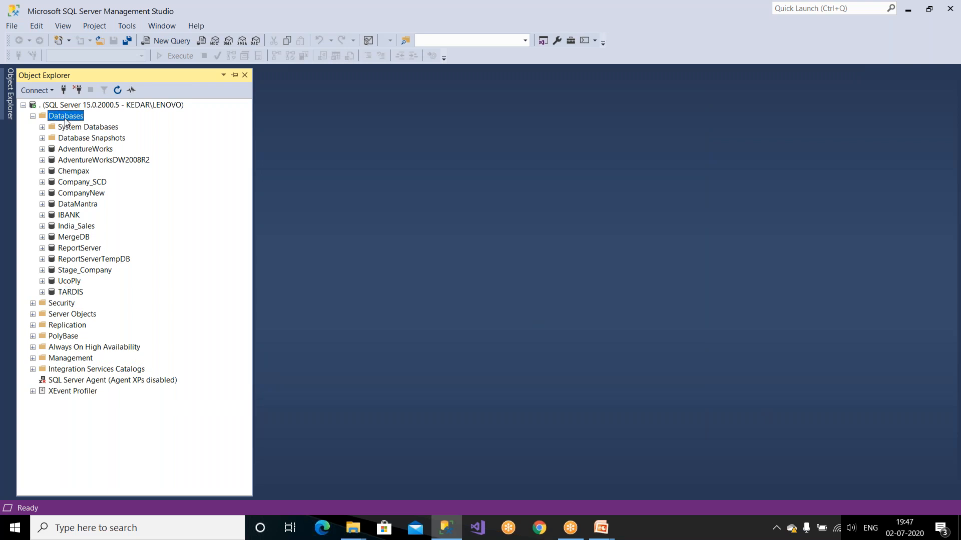
pyautogui.click(118, 91)
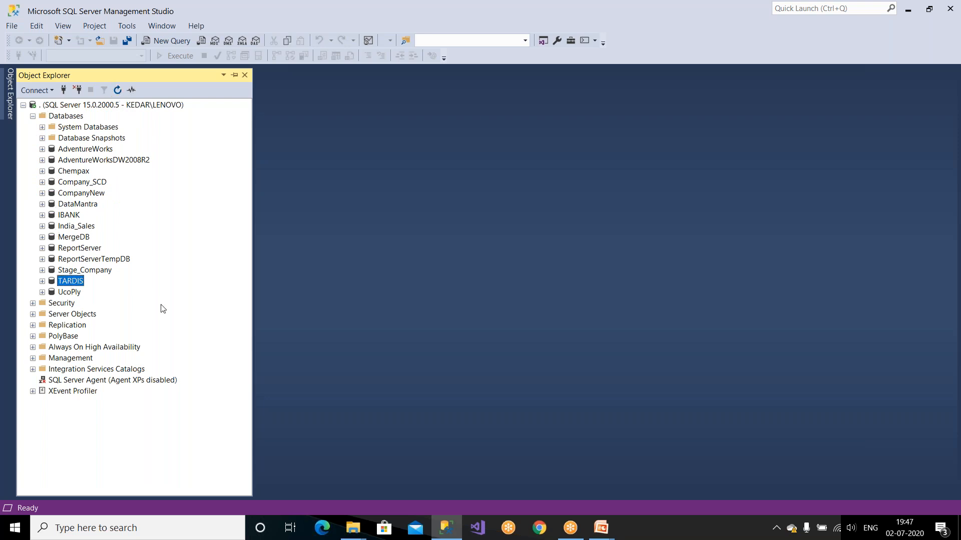
# View the "SSIS - Loading the Data" slide and switch to File Explorer's OLTP folder to review the two Excel source files and TARDIS.bak
pyautogui.click(601, 528)
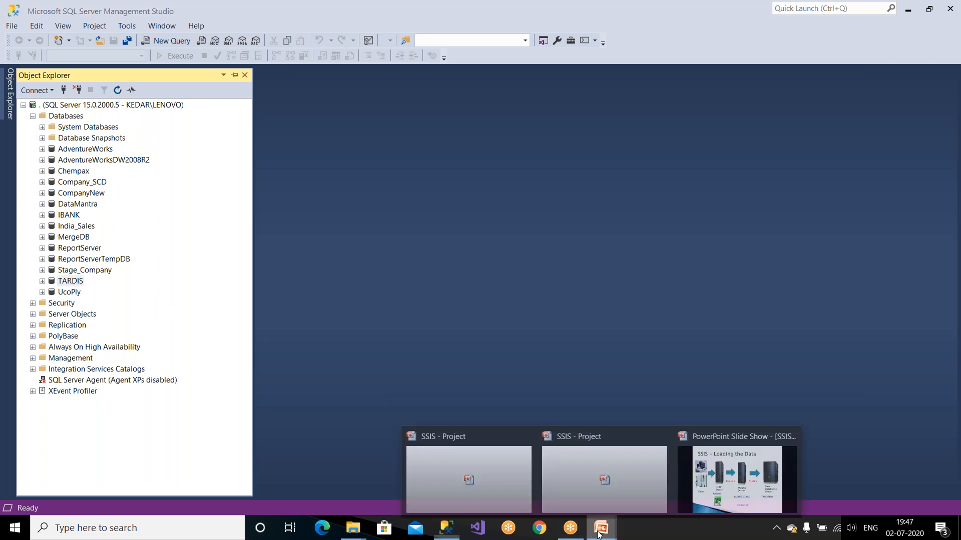
pyautogui.click(695, 472)
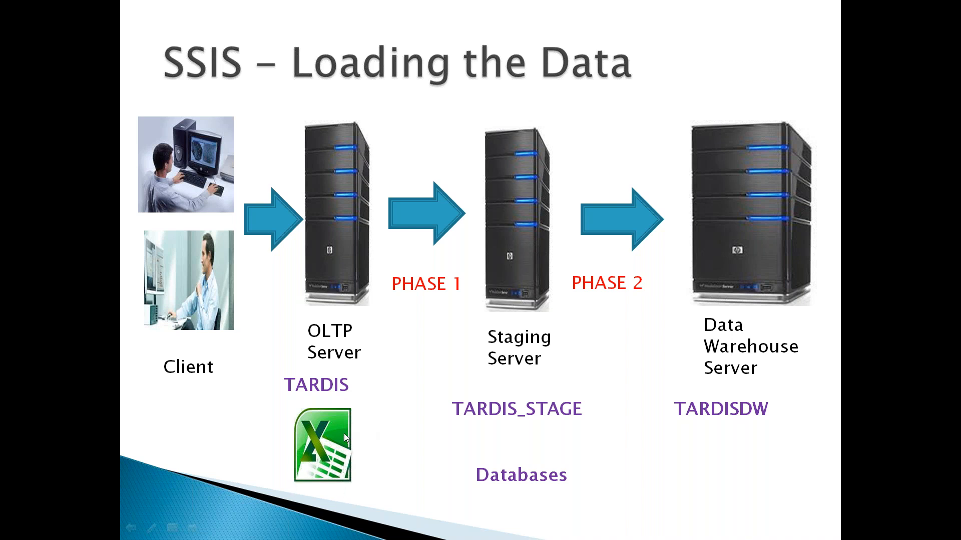
pyautogui.press('super')
pyautogui.moveTo(354, 531)
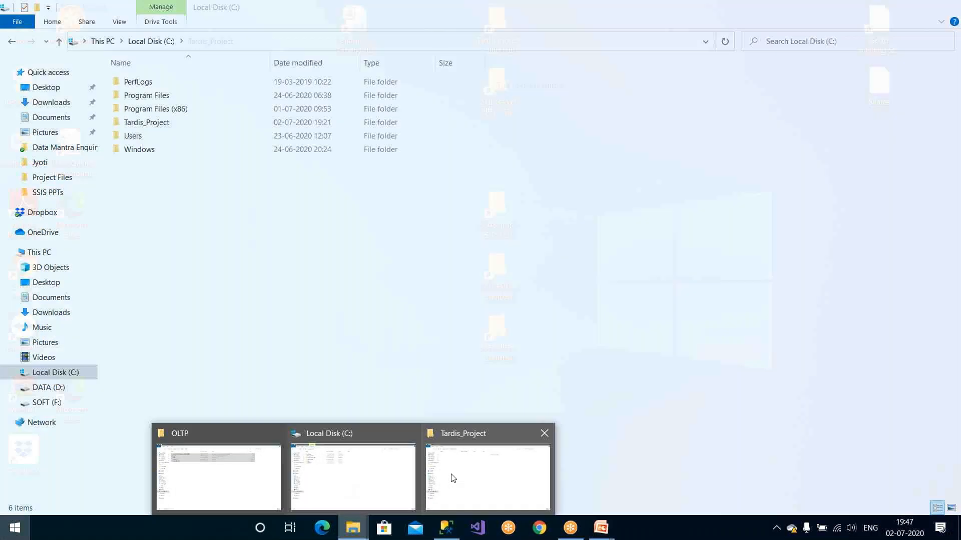
pyautogui.click(218, 476)
pyautogui.click(152, 97)
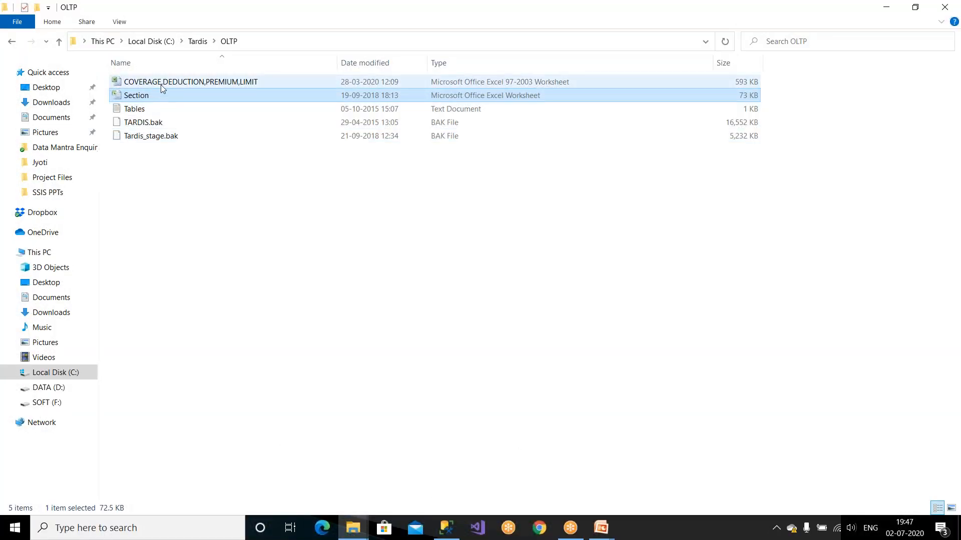
pyautogui.click(161, 85)
pyautogui.click(255, 43)
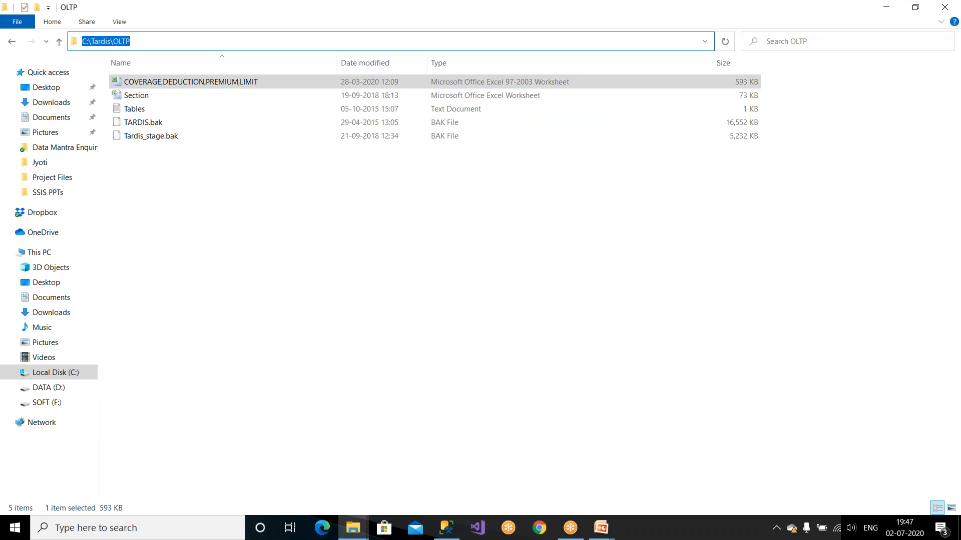
pyautogui.click(150, 96)
pyautogui.click(148, 84)
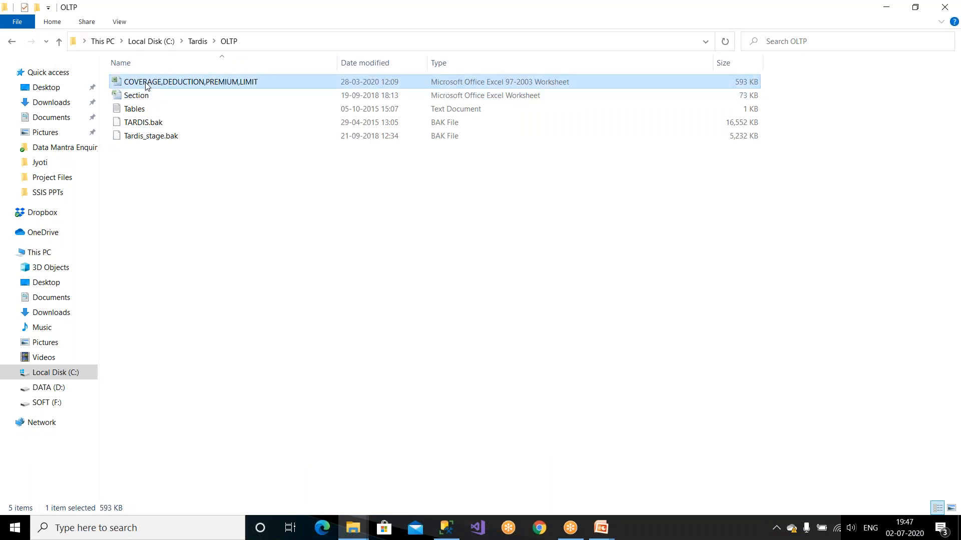
pyautogui.click(137, 123)
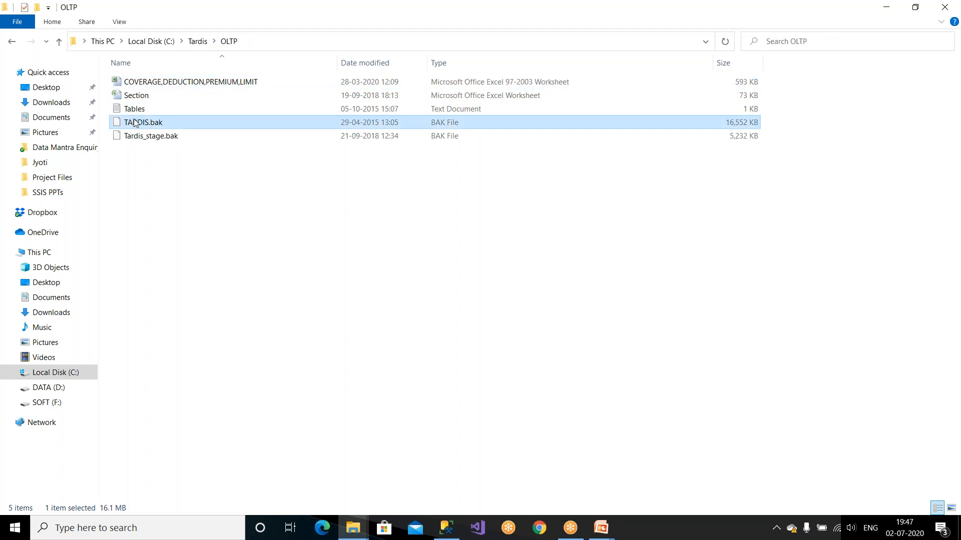
# Switch to SQL Server Management Studio, refresh the Databases list, and expand the TARDIS database's Tables to review the Claim tables
pyautogui.click(446, 528)
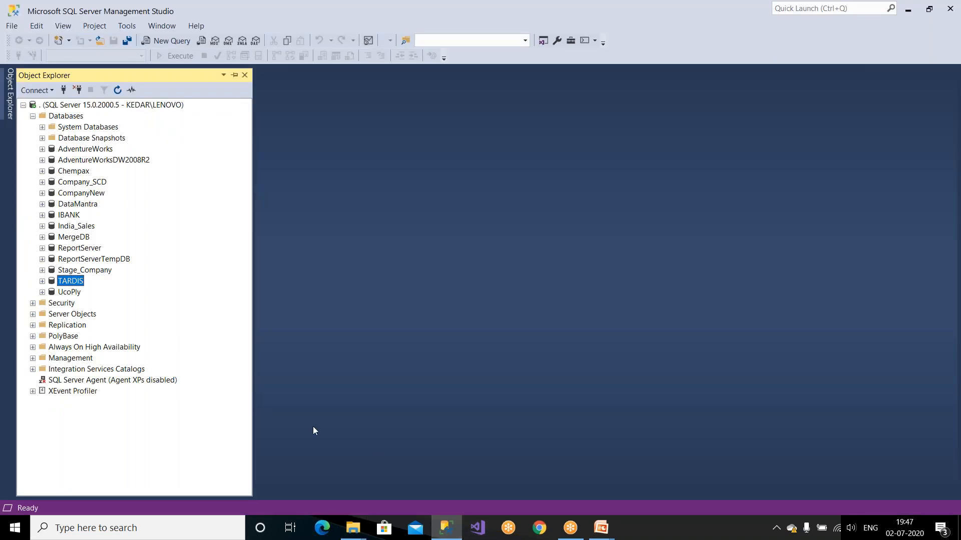
pyautogui.click(70, 116)
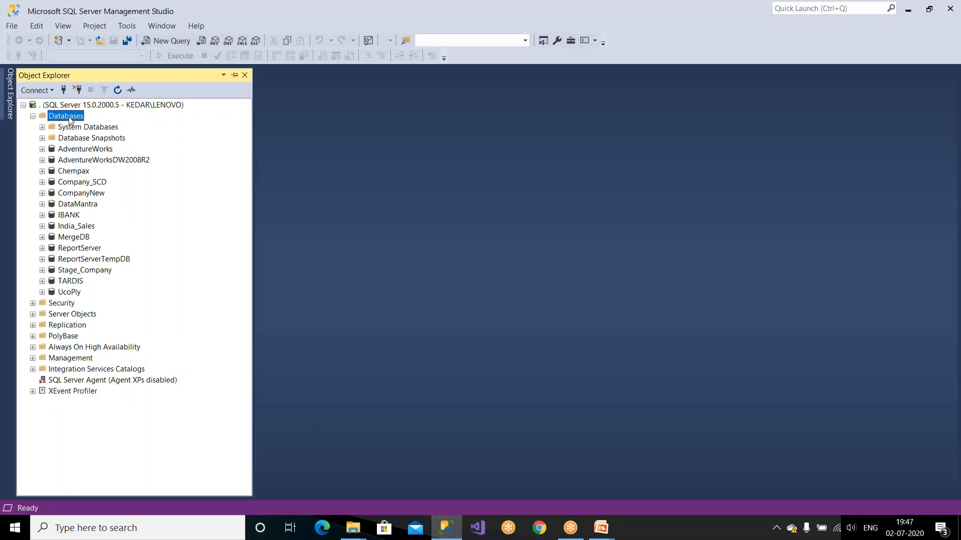
pyautogui.click(117, 90)
pyautogui.doubleClick(71, 281)
pyautogui.click(53, 304)
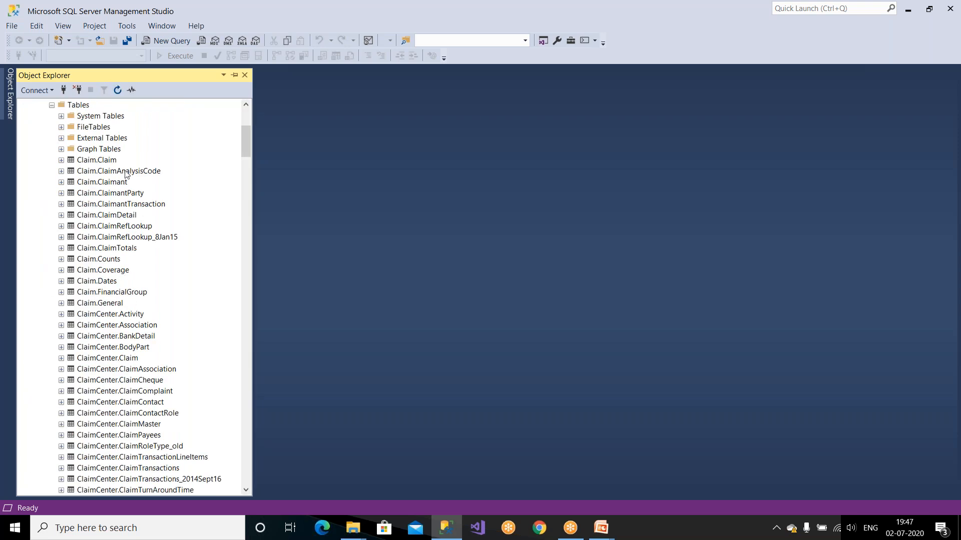
pyautogui.click(111, 160)
pyautogui.click(100, 194)
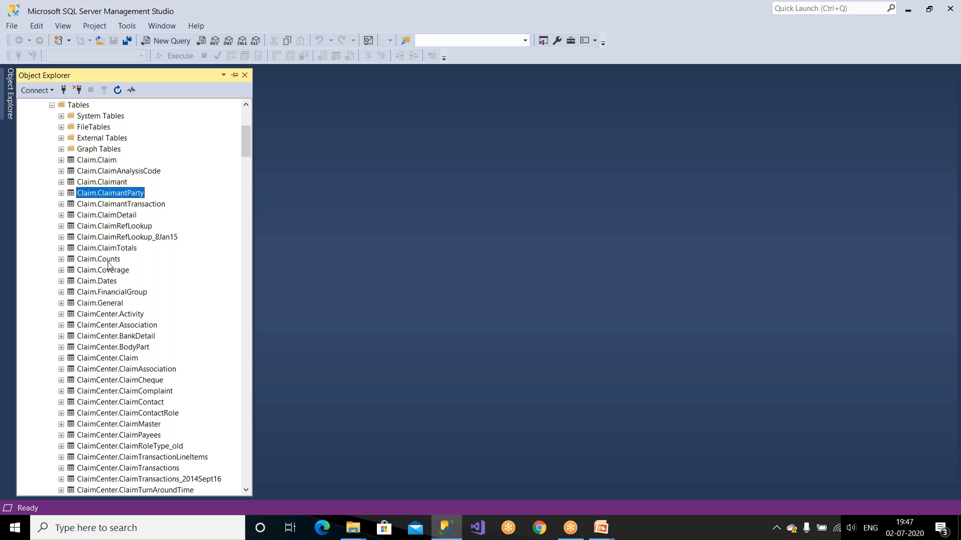
# Review the rest of the TARDIS tables, from the Claim tables through the dbo, Finance, Policy and PropertyAnalytics schemas
pyautogui.scroll(-20, 110, 265)
pyautogui.scroll(-20, 111, 273)
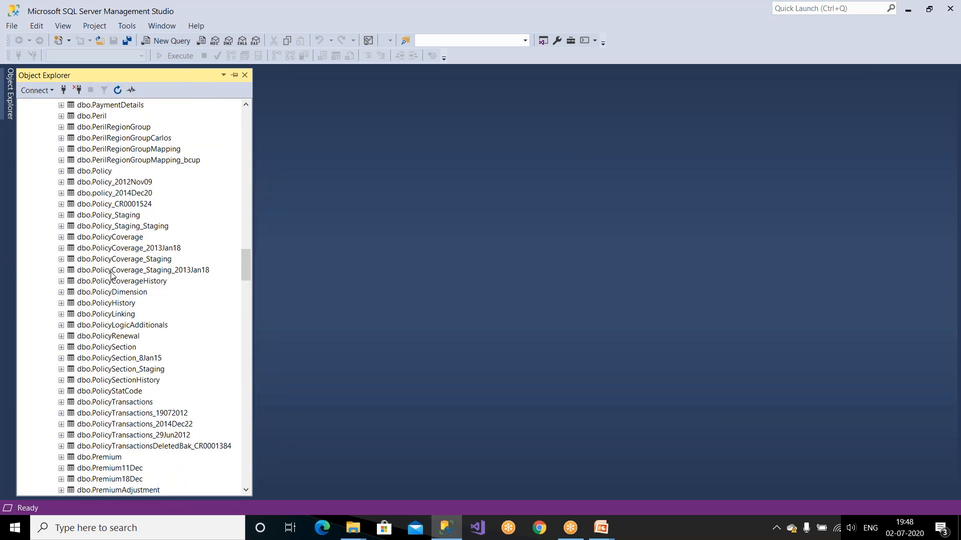
pyautogui.scroll(-5, 111, 274)
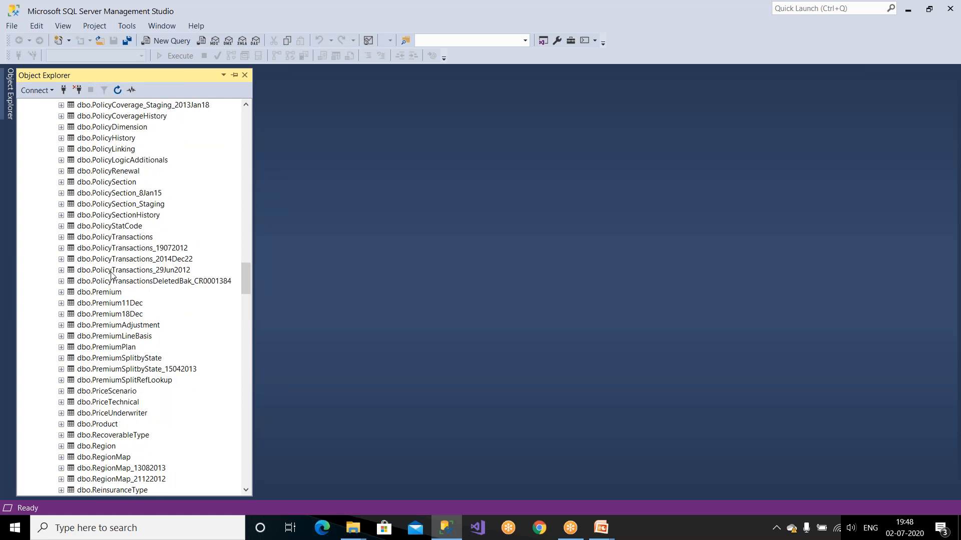
pyautogui.scroll(-20, 113, 275)
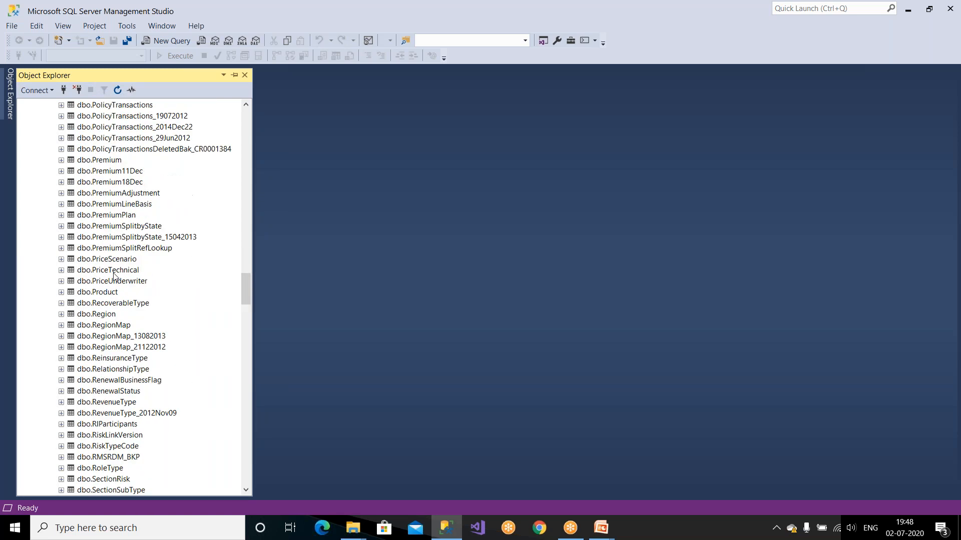
pyautogui.scroll(-17, 113, 275)
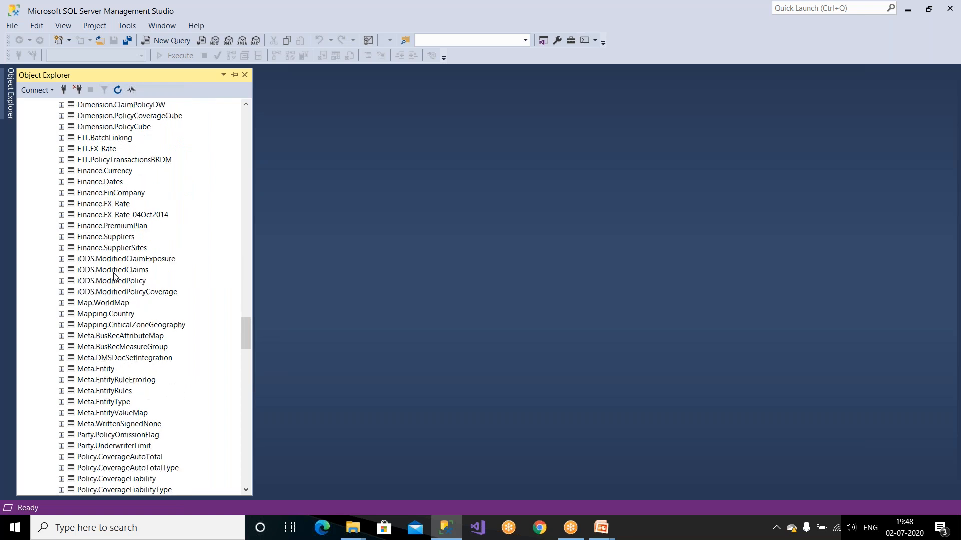
pyautogui.scroll(-10, 114, 275)
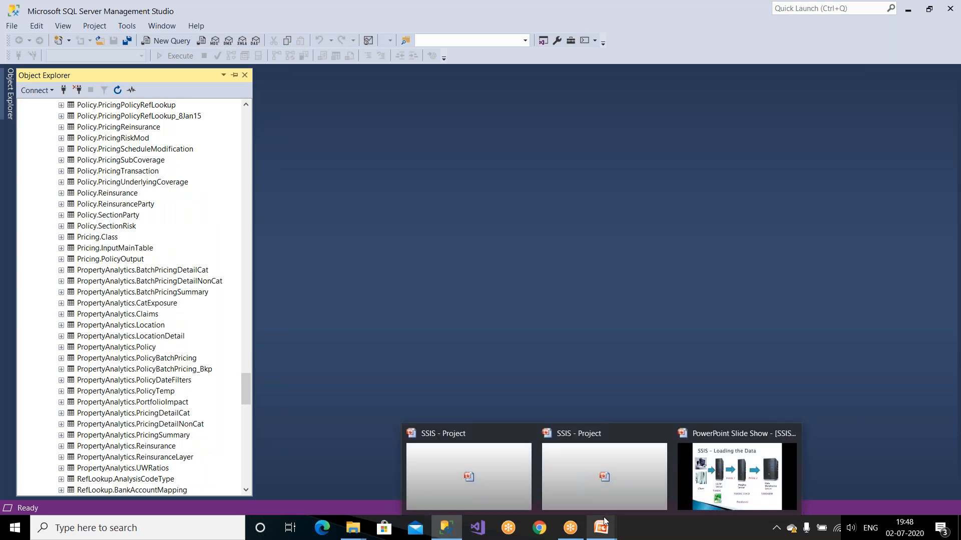
# Open Paint and enlarge the blank canvas to 1900 × 831 px
pyautogui.press('super')
pyautogui.write('paint')
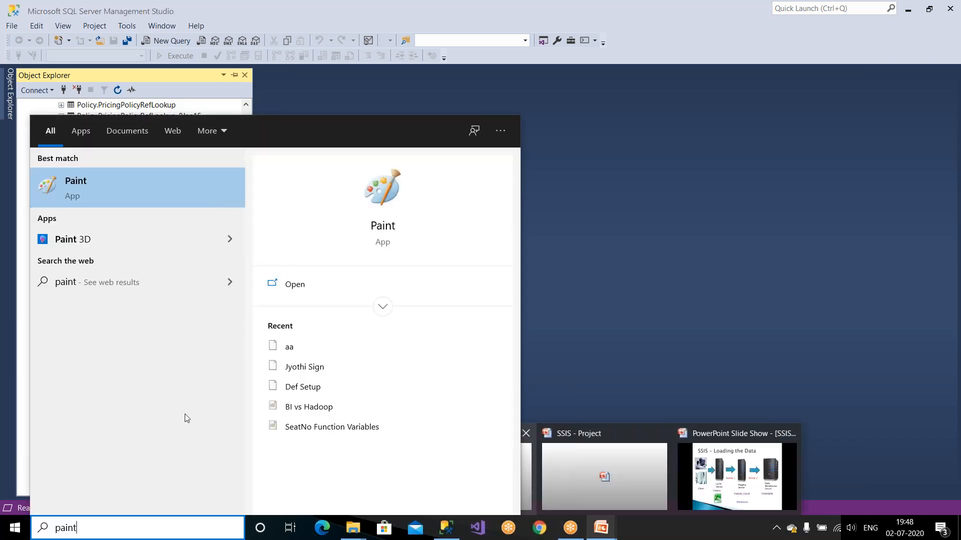
pyautogui.click(99, 200)
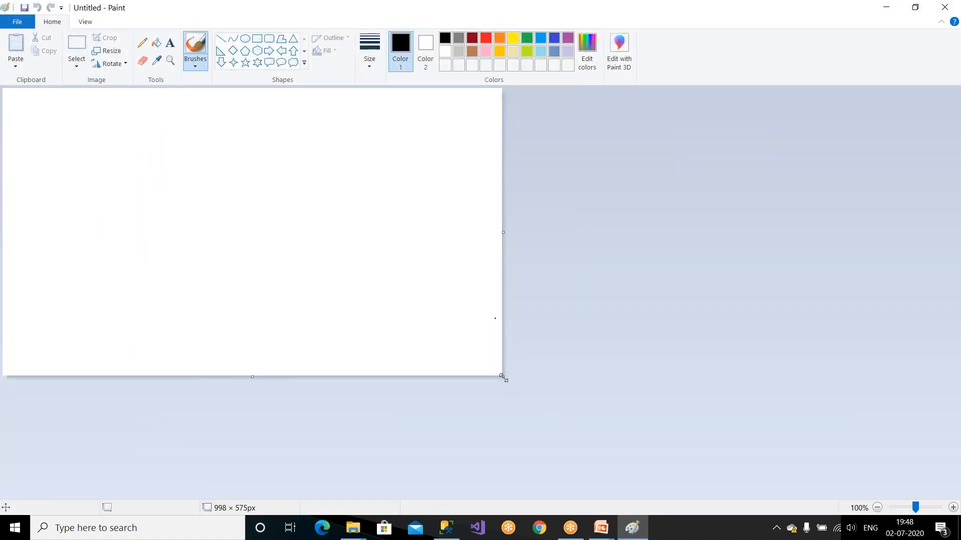
pyautogui.moveTo(503, 377); pyautogui.dragTo(953, 505)
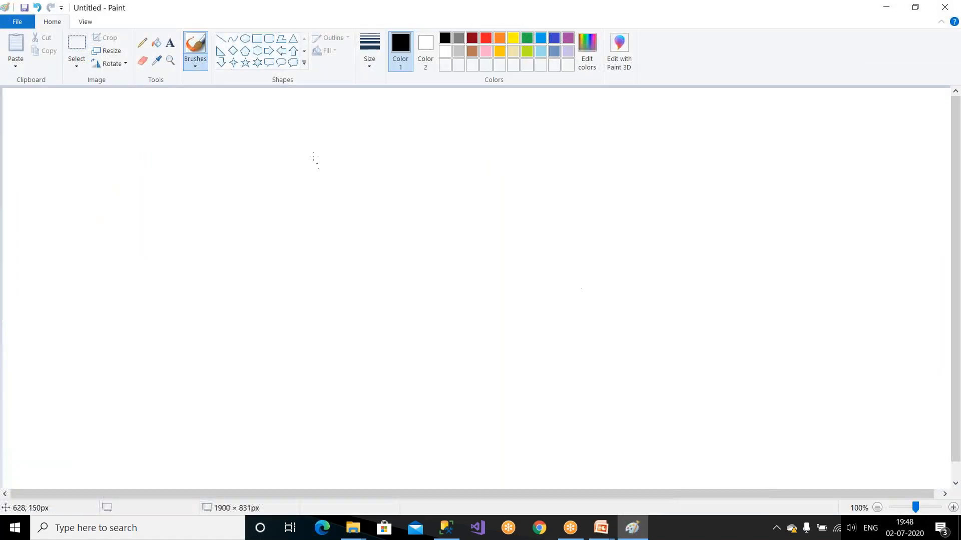
# Draw a large upright ellipse in the left part of the canvas and label it "OLTP" above
pyautogui.click(245, 38)
pyautogui.moveTo(65, 139); pyautogui.dragTo(294, 433)
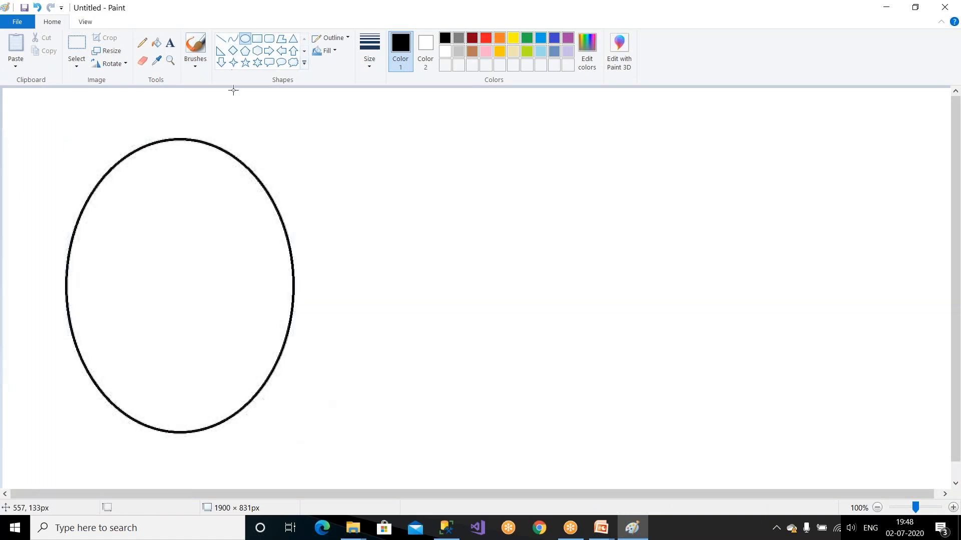
pyautogui.click(171, 43)
pyautogui.click(163, 114)
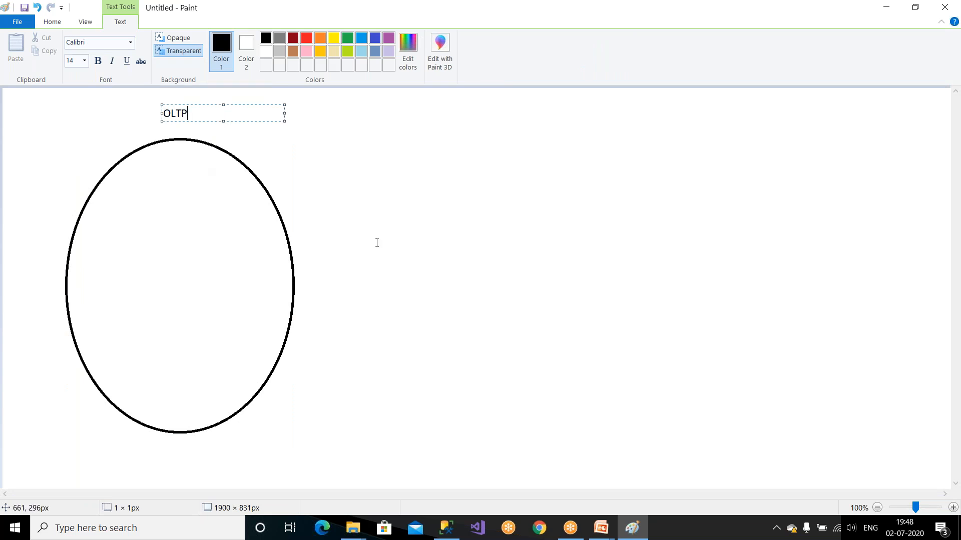
pyautogui.click(298, 113)
# Draw two rectangles, one above the other, inside the OLTP ellipse and add the text "C:\Tardis\OLTP" below the lower one
pyautogui.moveTo(129, 189); pyautogui.dragTo(225, 260)
pyautogui.moveTo(134, 306); pyautogui.dragTo(216, 350)
pyautogui.click(171, 45)
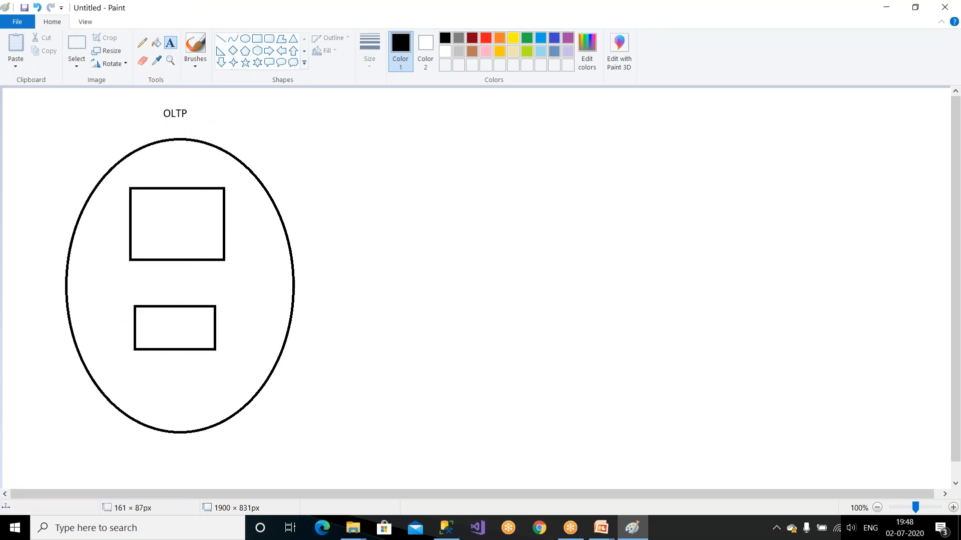
pyautogui.click(139, 364)
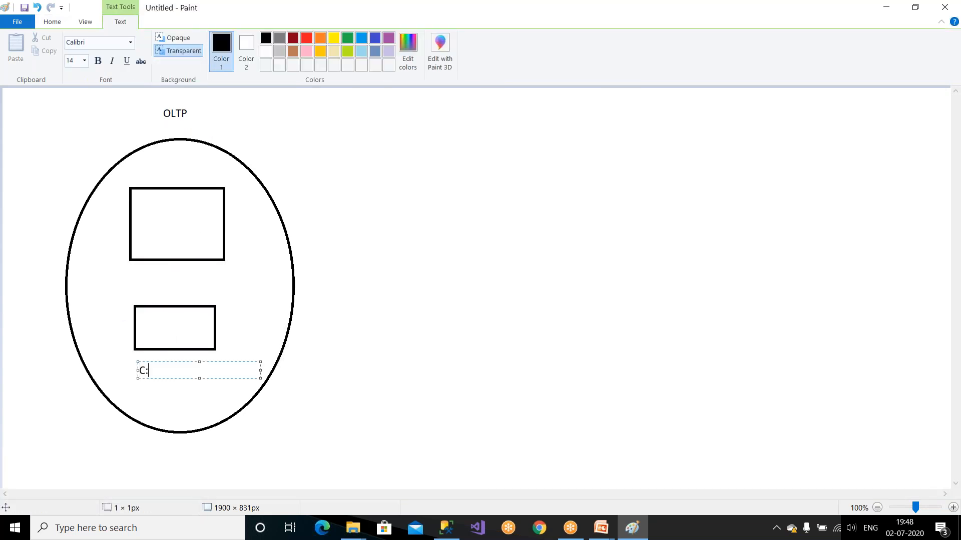
pyautogui.write('C:\\OL')
pyautogui.press('BackSpace')
pyautogui.press('BackSpace')
pyautogui.write('Tardis')
pyautogui.click(421, 423)
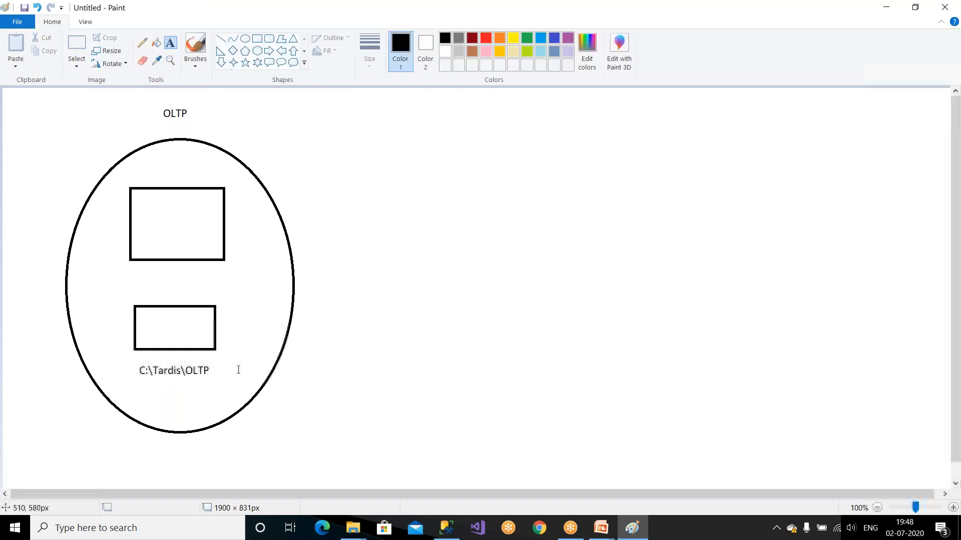
# Label the lower rectangle in the ellipse "Excel" and the upper one "Tardis"
pyautogui.click(155, 322)
pyautogui.write('Excel')
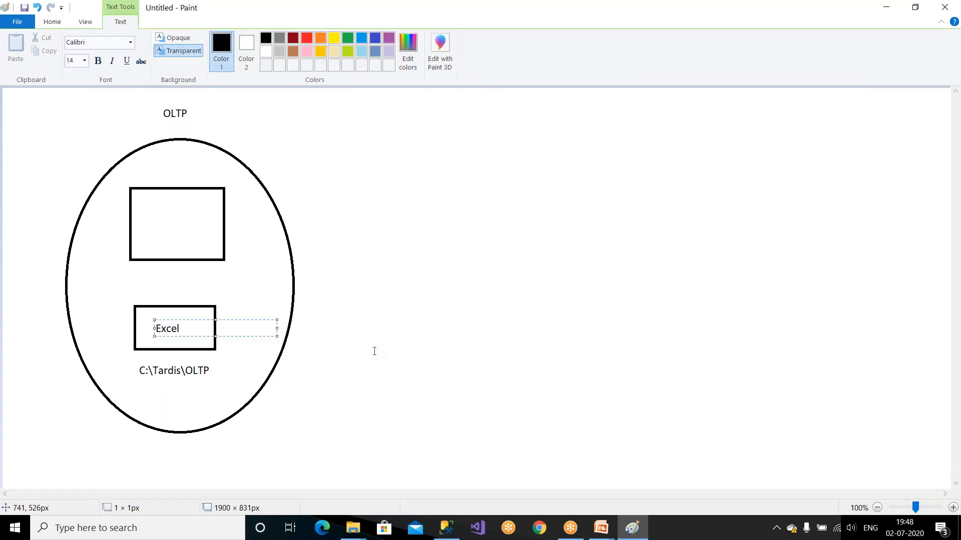
pyautogui.click(374, 351)
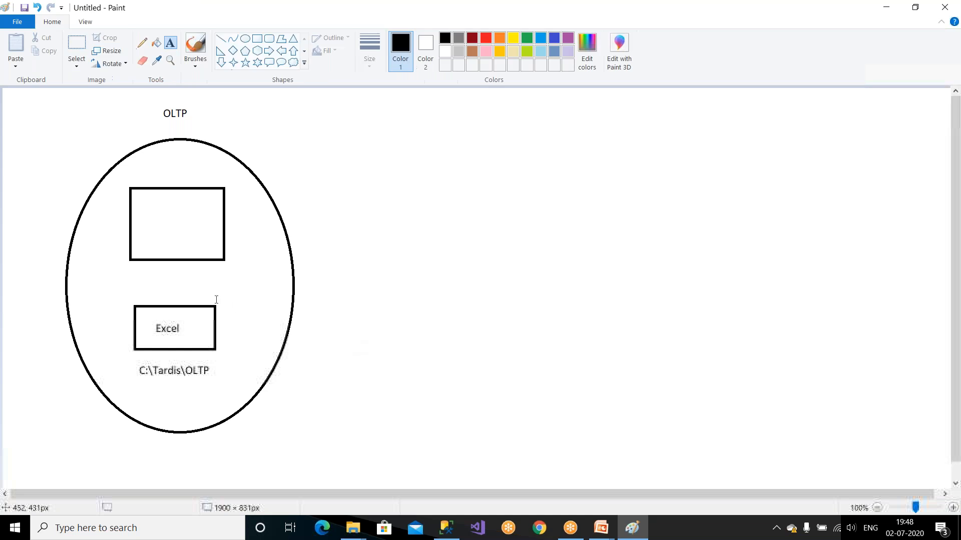
pyautogui.click(150, 222)
pyautogui.write('Tardis')
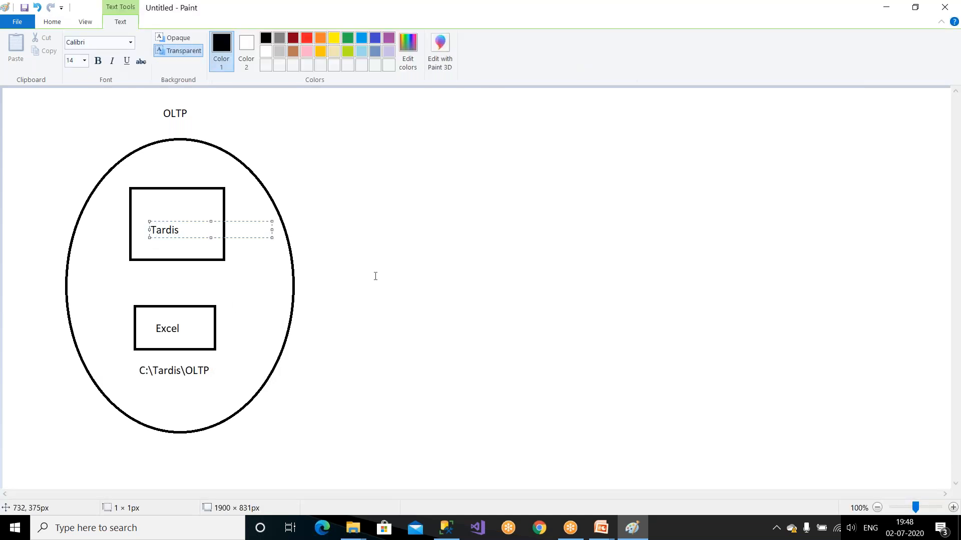
pyautogui.click(380, 275)
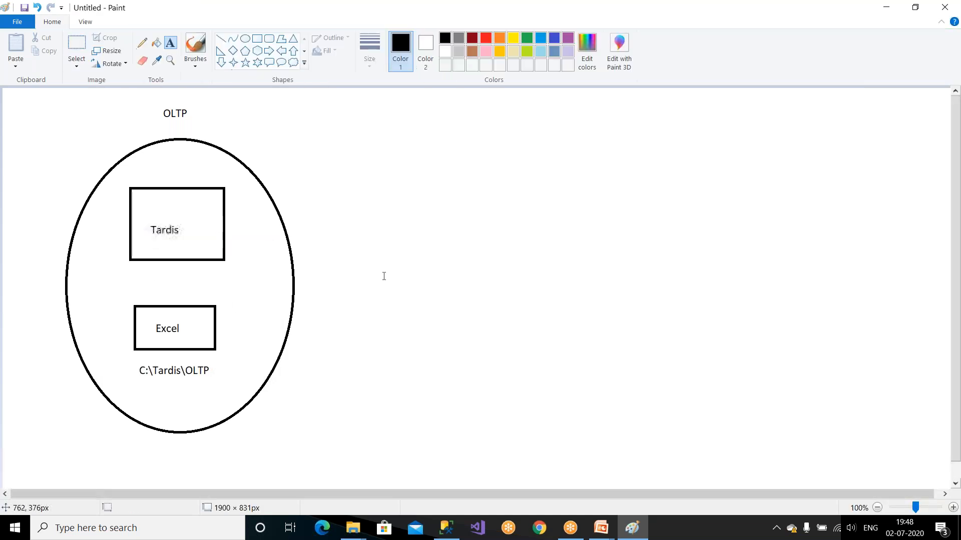
# Draw two right-pointing block arrows leading out of the ellipse, one from the Tardis box and one from the Excel box
pyautogui.click(269, 50)
pyautogui.moveTo(246, 203)
pyautogui.mouseDown()
pyautogui.moveTo(291, 227)
pyautogui.moveTo(403, 234)
pyautogui.mouseUp()
pyautogui.moveTo(236, 314)
pyautogui.mouseDown()
pyautogui.moveTo(267, 332)
pyautogui.moveTo(394, 344)
pyautogui.mouseUp()
pyautogui.click(457, 315)
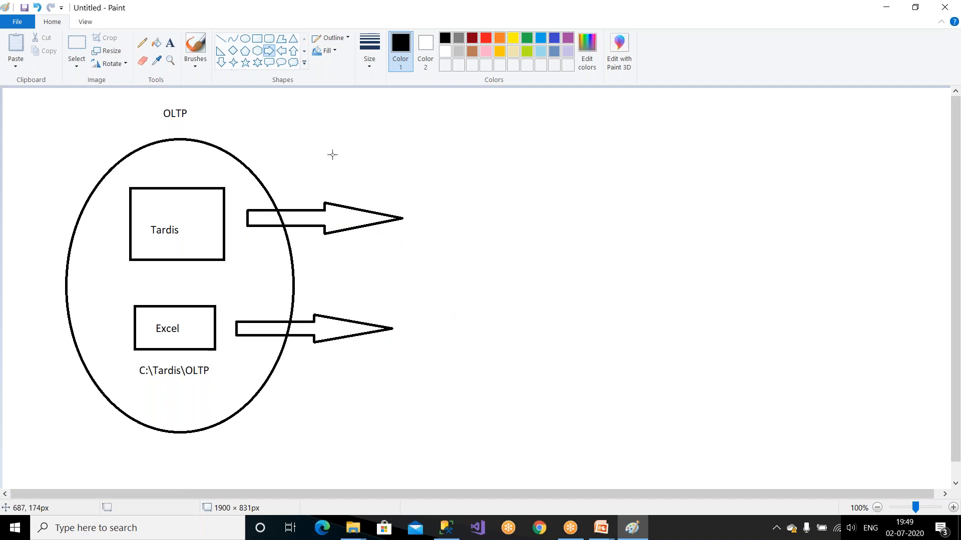
# Draw a tall rectangle to the right of the two arrows and title it "Stage Database" above
pyautogui.click(257, 38)
pyautogui.moveTo(457, 173); pyautogui.dragTo(605, 387)
pyautogui.click(343, 194)
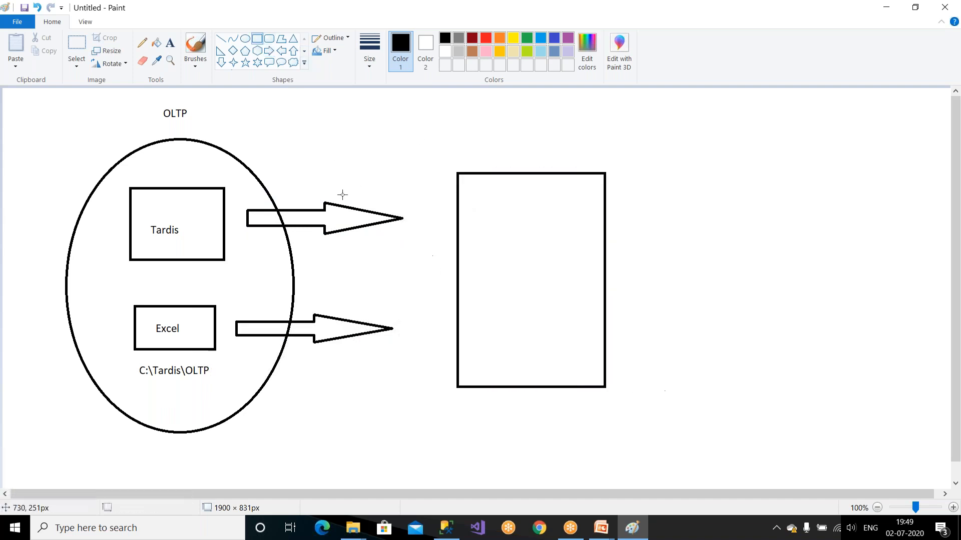
pyautogui.click(174, 46)
pyautogui.click(487, 153)
pyautogui.write('Stage')
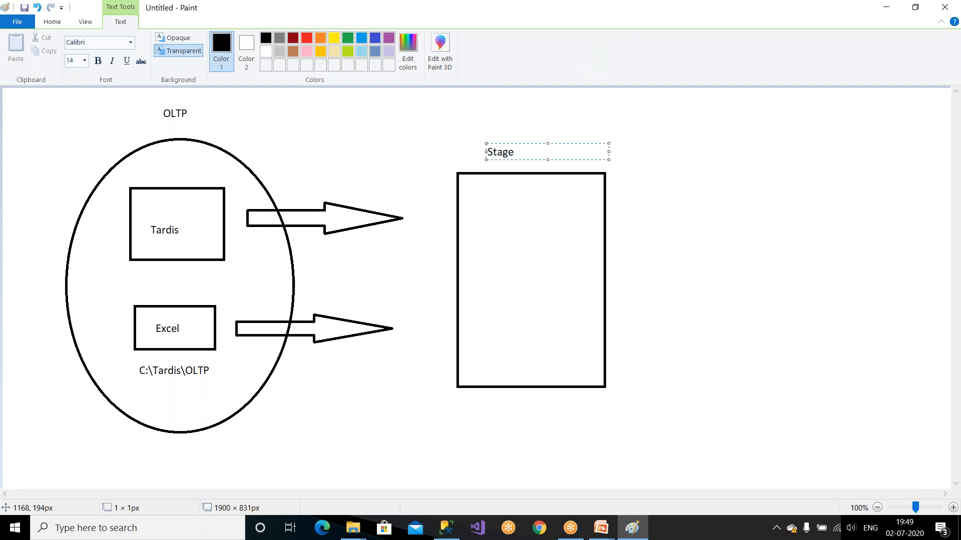
pyautogui.write(' Database')
pyautogui.click(491, 407)
# Add the database name "Tardis_Stage" as text below the Stage Database rectangle
pyautogui.click(494, 398)
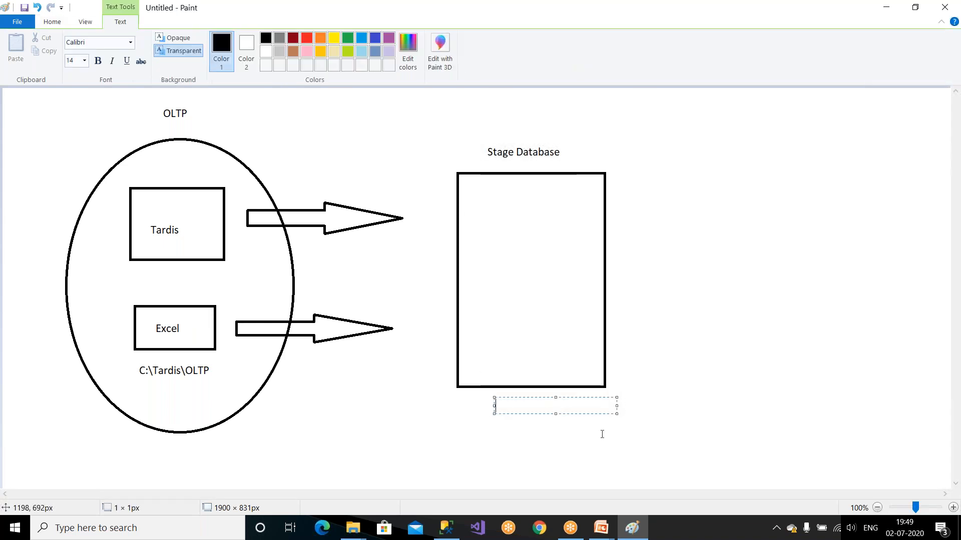
pyautogui.write('Tardis_Stage')
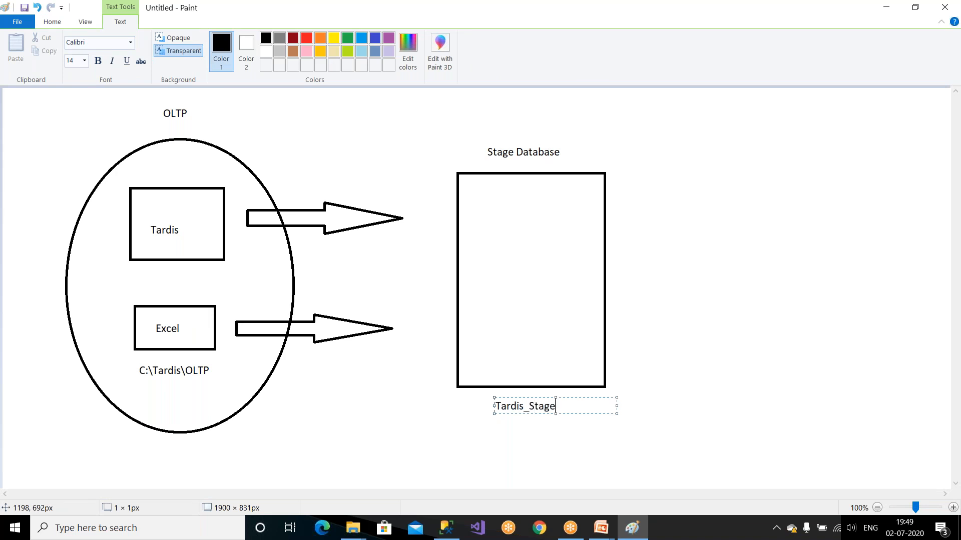
pyautogui.click(737, 406)
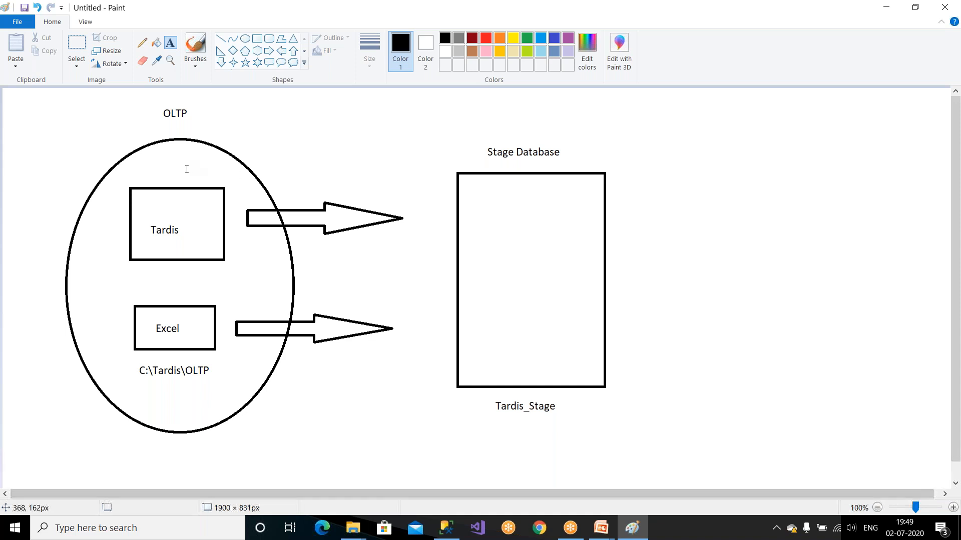
# Switch to SQL Server Management Studio and collapse the TARDIS database in the Databases list
pyautogui.click(443, 528)
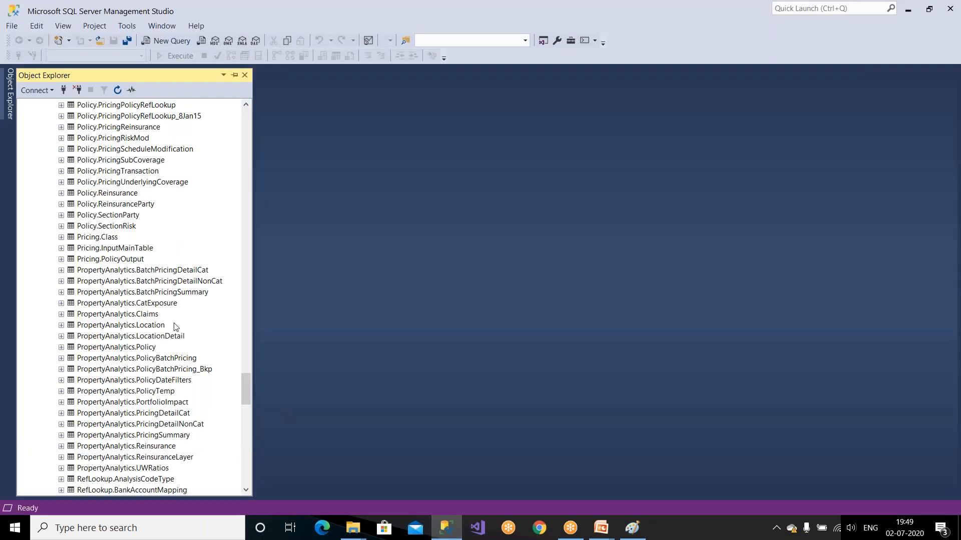
pyautogui.scroll(20, 215, 356)
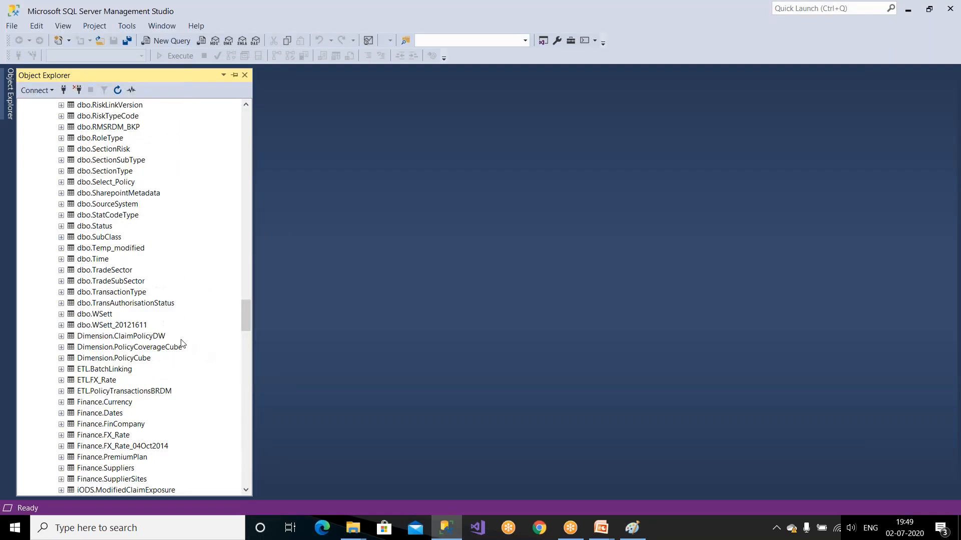
pyautogui.scroll(20, 179, 344)
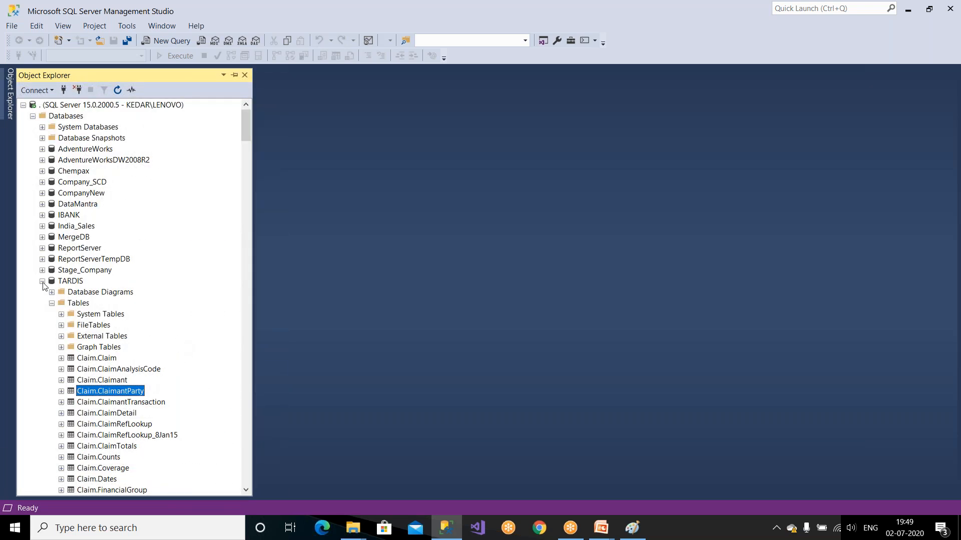
pyautogui.click(43, 282)
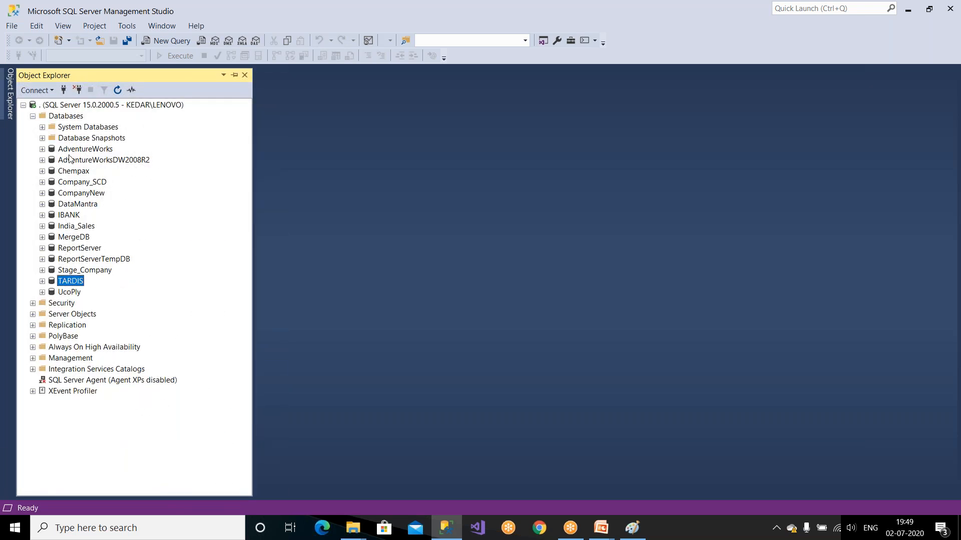
pyautogui.click(66, 119)
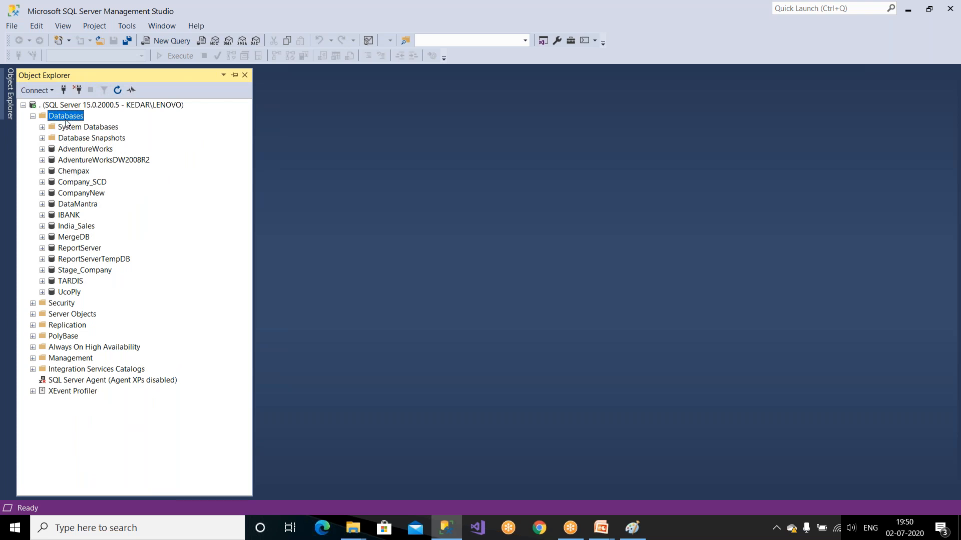
pyautogui.rightClick(65, 120)
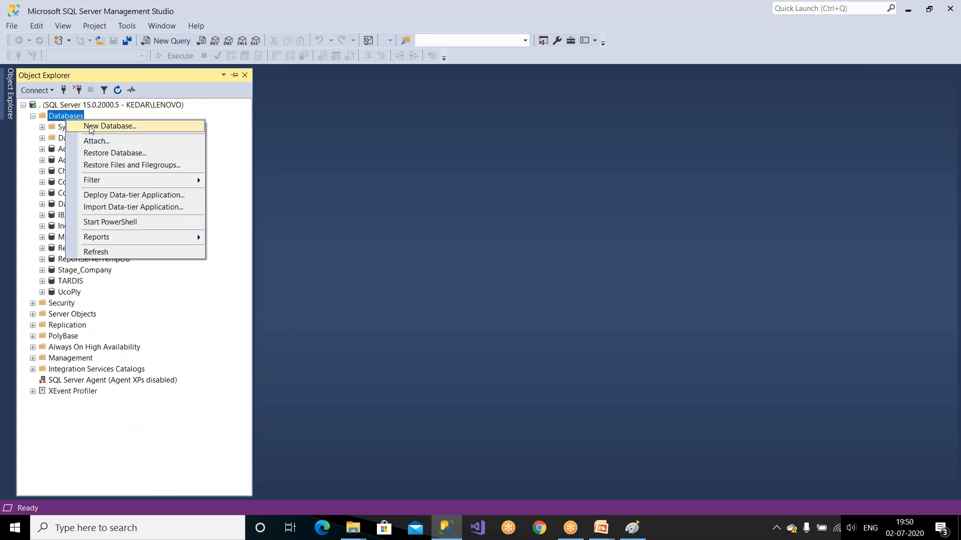
pyautogui.click(297, 132)
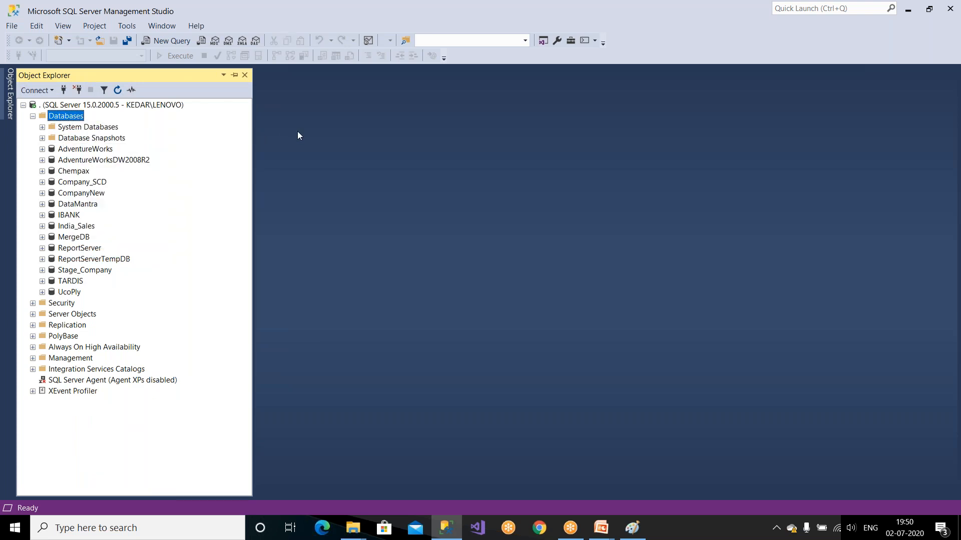
# Write the statement "create database Tardis_Stage" followed by "go" in a new query, keeping Object Explorer pinned open
pyautogui.click(159, 42)
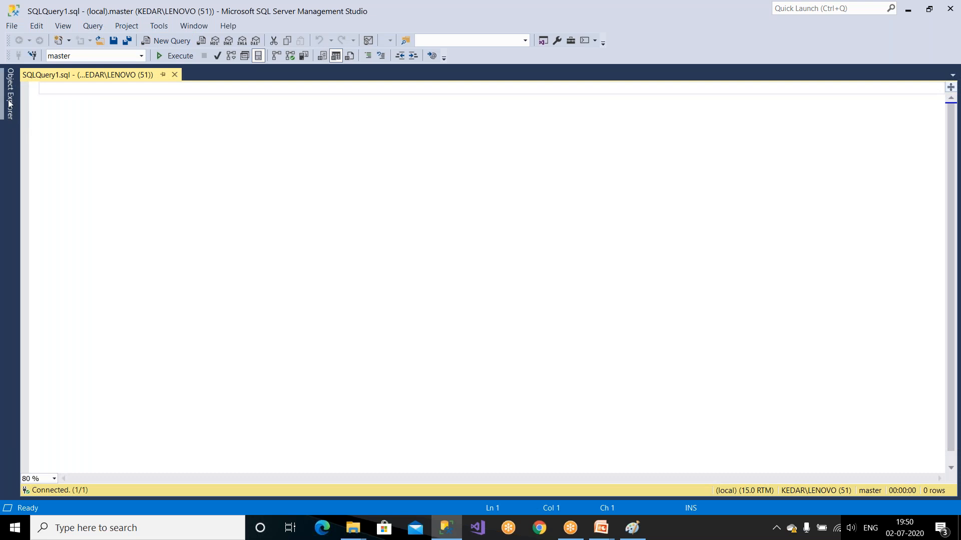
pyautogui.click(9, 104)
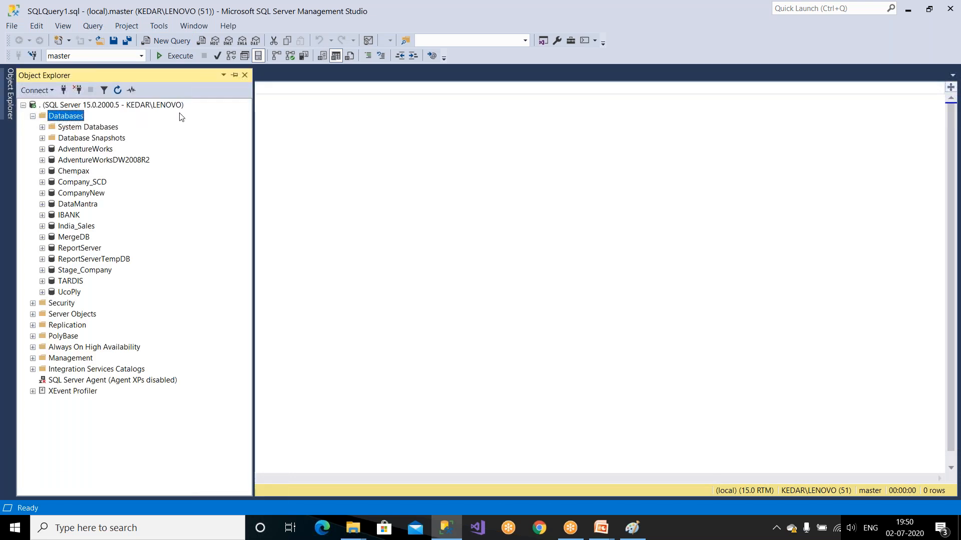
pyautogui.click(237, 76)
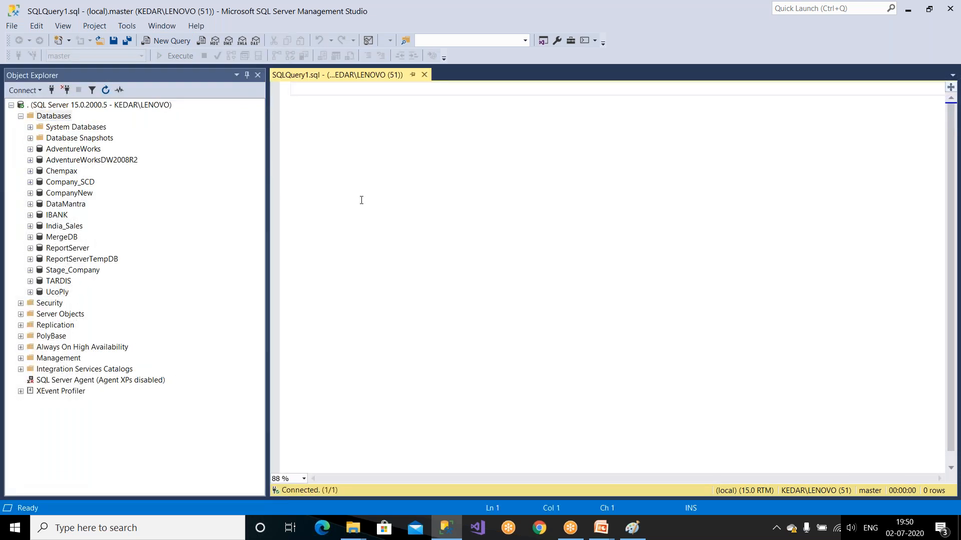
pyautogui.write('create ')
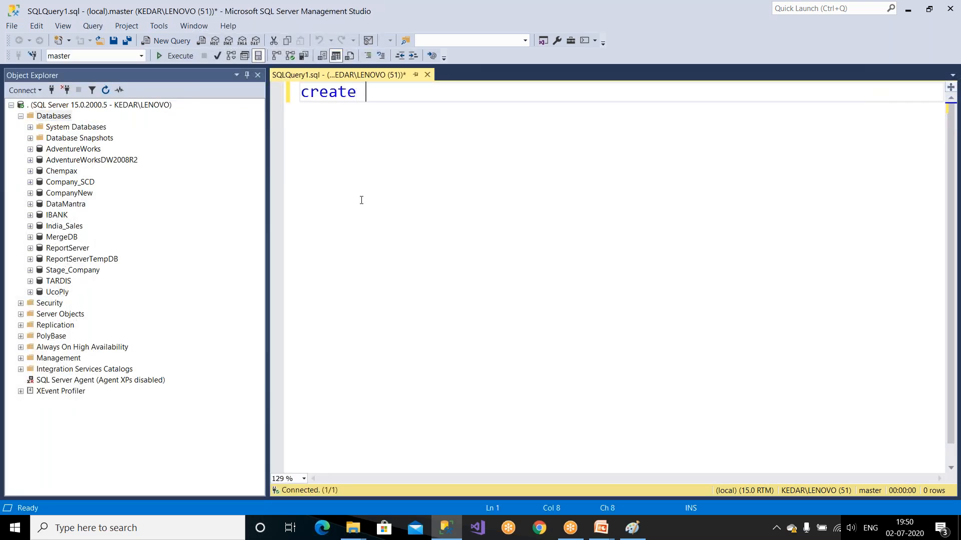
pyautogui.write('database ')
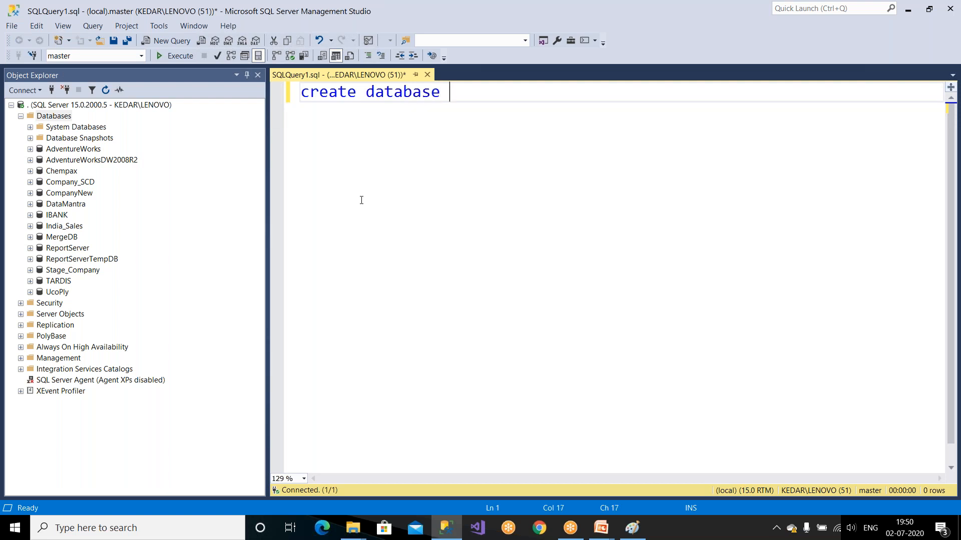
pyautogui.write('Tardis_Stage')
pyautogui.press('Return')
pyautogui.write('go')
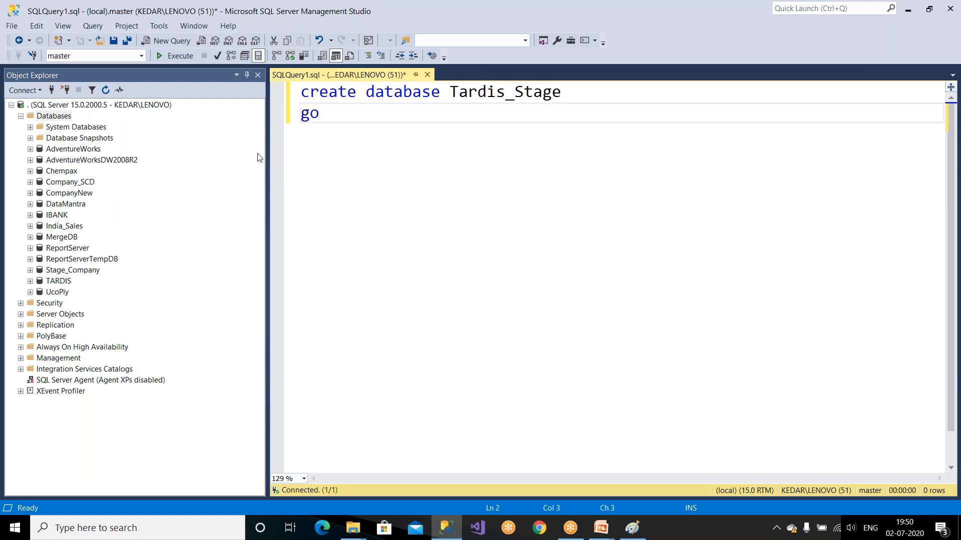
# Insert "use master" and "go" above the create database statement, separated from it by a blank line
pyautogui.click(304, 98)
pyautogui.press('Return')
pyautogui.press('Return')
pyautogui.press('Up')
pyautogui.press('Up')
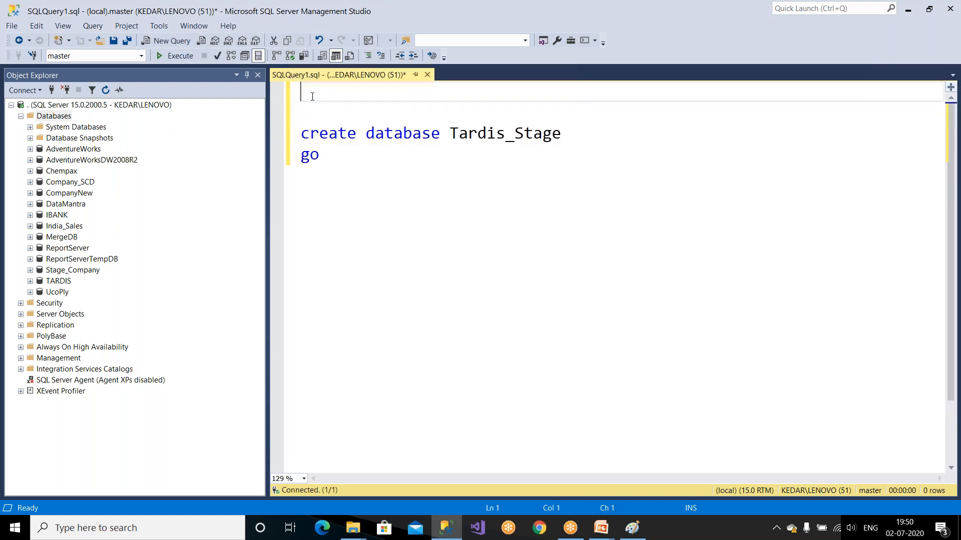
pyautogui.write('use master')
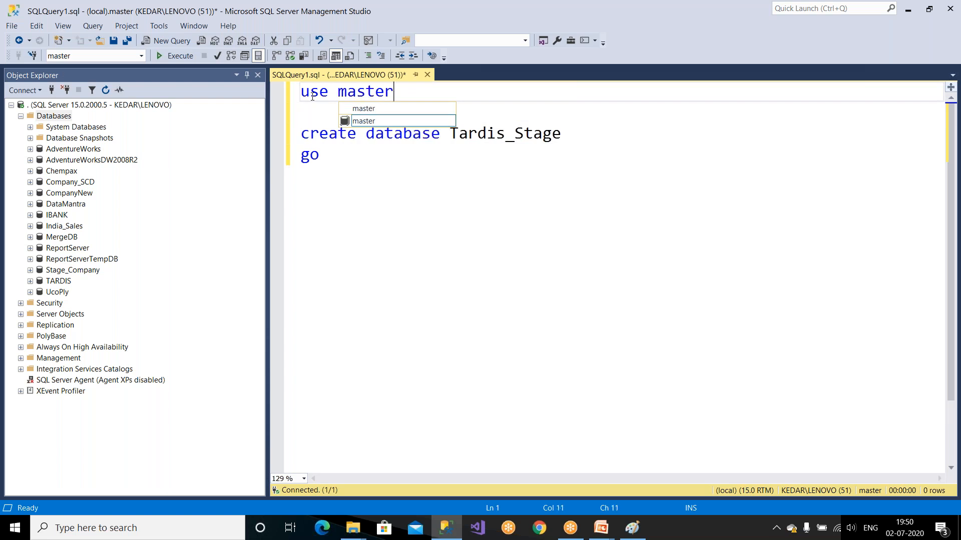
pyautogui.press('Return')
pyautogui.press('Return')
pyautogui.write('go')
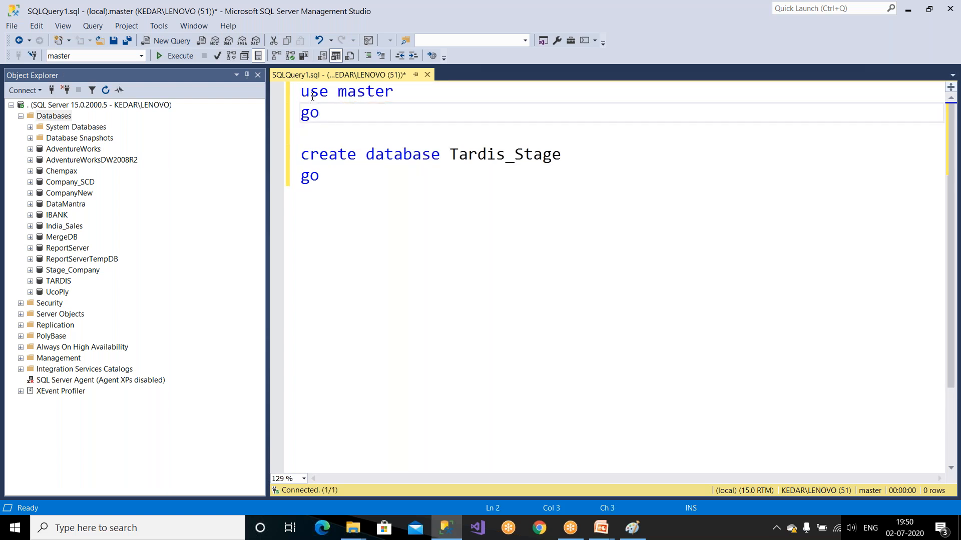
pyautogui.moveTo(340, 176); pyautogui.dragTo(280, 150)
pyautogui.click(337, 176)
pyautogui.moveTo(327, 113); pyautogui.dragTo(295, 91)
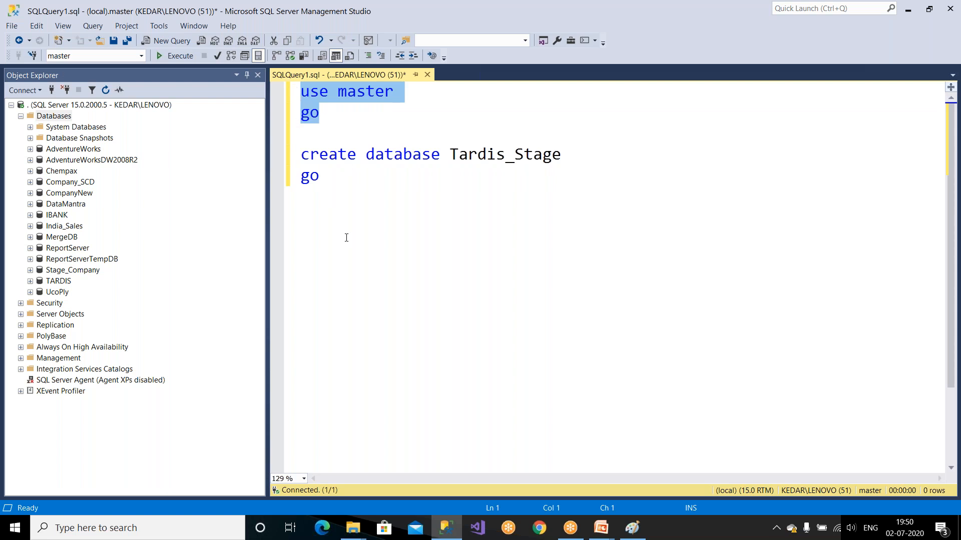
# Retype the underscore and the initial letters T and S in the database name Tardis_Stage
pyautogui.click(505, 164)
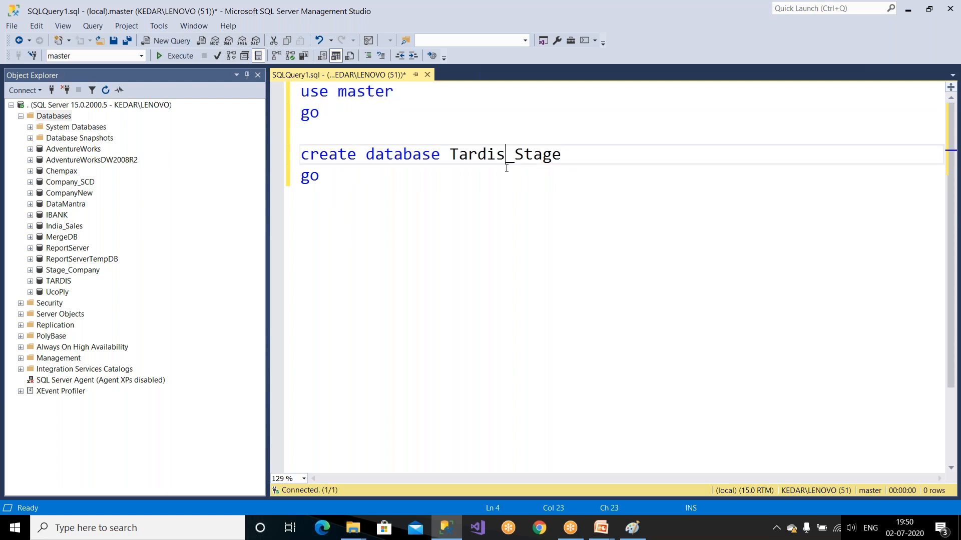
pyautogui.press('Delete')
pyautogui.press('BackSpace')
pyautogui.write('_')
pyautogui.click(458, 159)
pyautogui.click(516, 158)
pyautogui.write('s')
pyautogui.click(453, 157)
pyautogui.hotkey('shift', 'Right')
pyautogui.write('t')
pyautogui.press('BackSpace')
pyautogui.write('T')
pyautogui.press('Right')
pyautogui.press('Right')
pyautogui.press('Right')
pyautogui.press('Right')
pyautogui.press('Right')
pyautogui.press('Right')
pyautogui.hotkey('shift', 'Right')
pyautogui.write('S')
# Compare the database names in the Paint diagram with the query and the TARDIS database in Management Studio
pyautogui.click(446, 528)
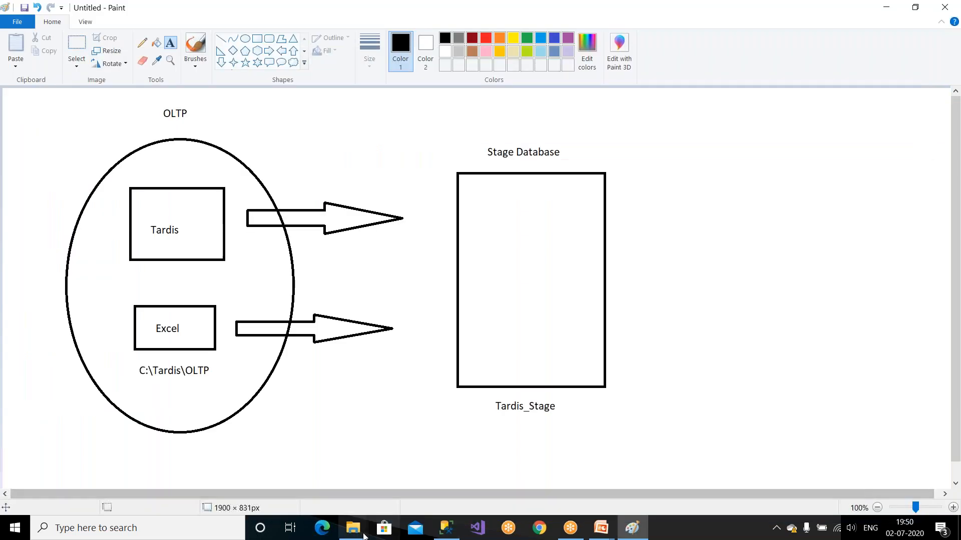
pyautogui.click(353, 527)
pyautogui.click(441, 527)
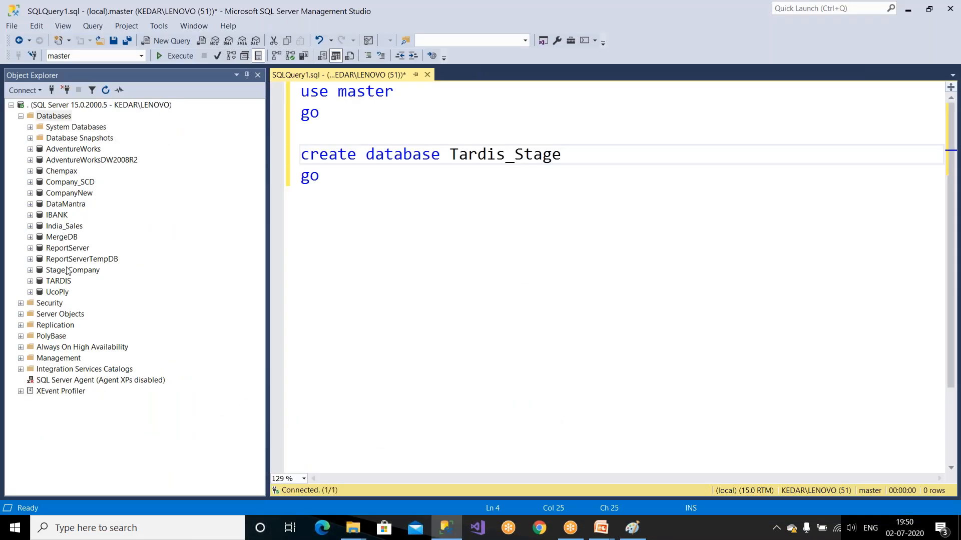
pyautogui.click(67, 282)
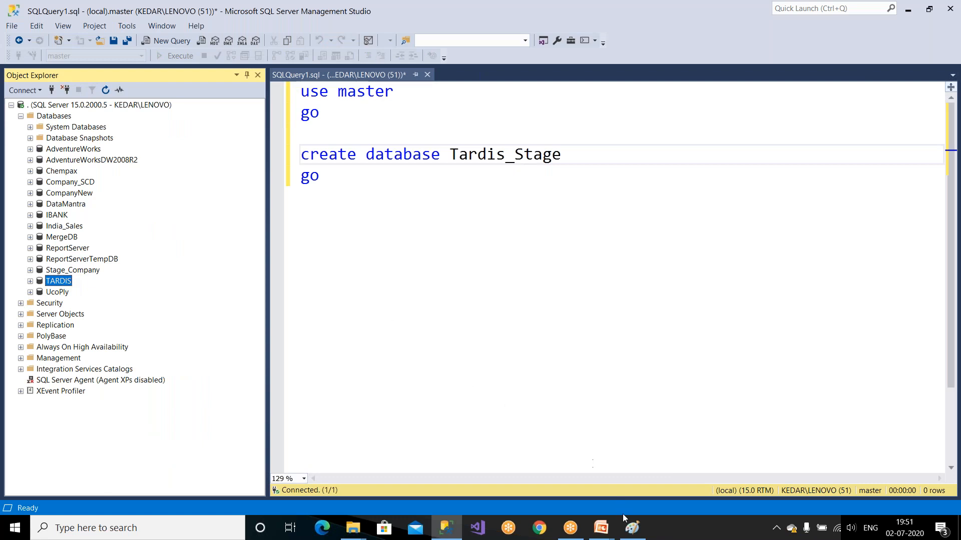
pyautogui.click(632, 528)
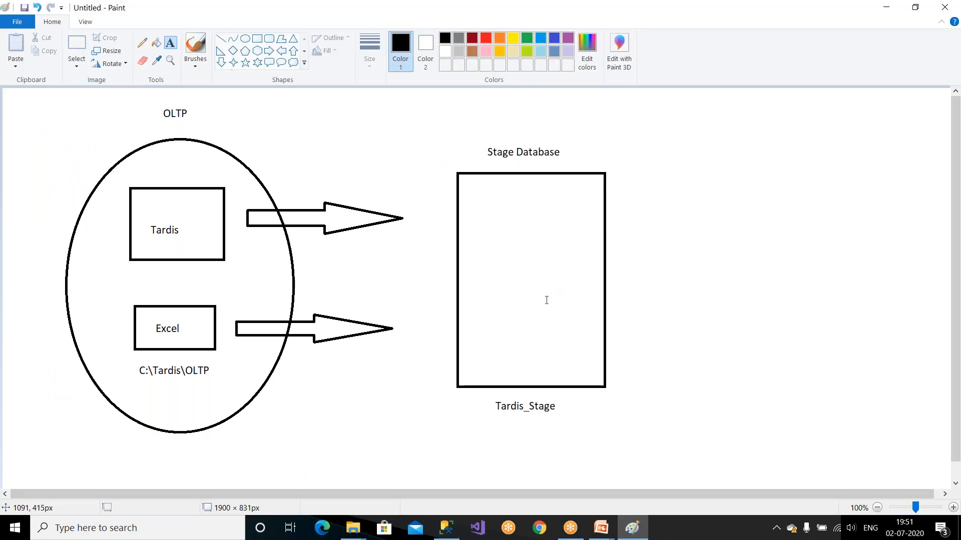
pyautogui.click(446, 527)
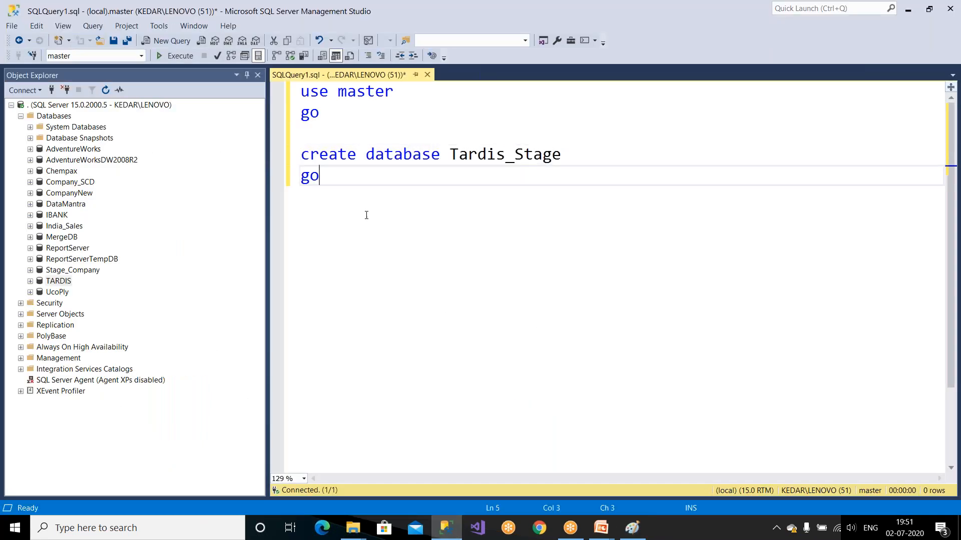
# Execute the whole script to create the Tardis_Stage database and enlarge the output message to read it
pyautogui.hotkey('ctrl', 'a')
pyautogui.click(318, 274)
pyautogui.click(188, 57)
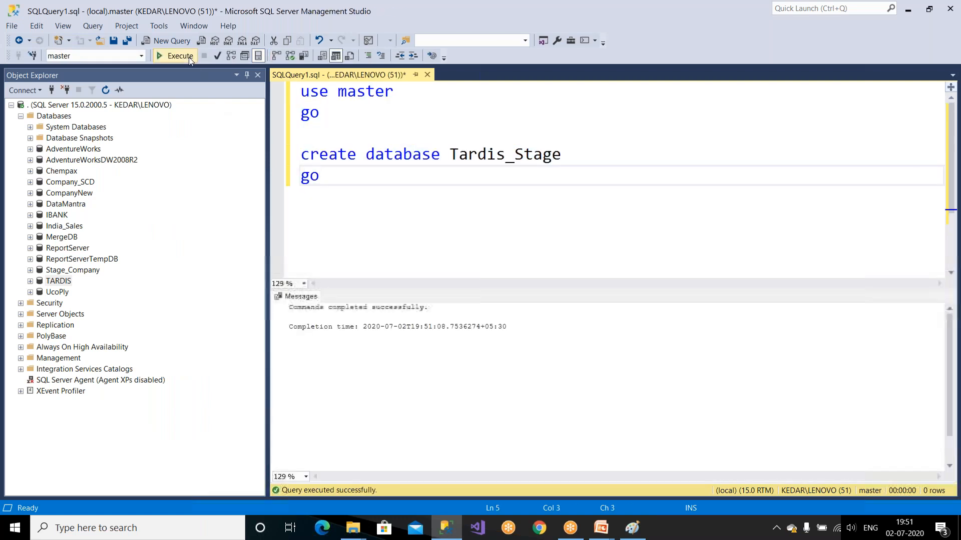
pyautogui.scroll(4, 355, 332)
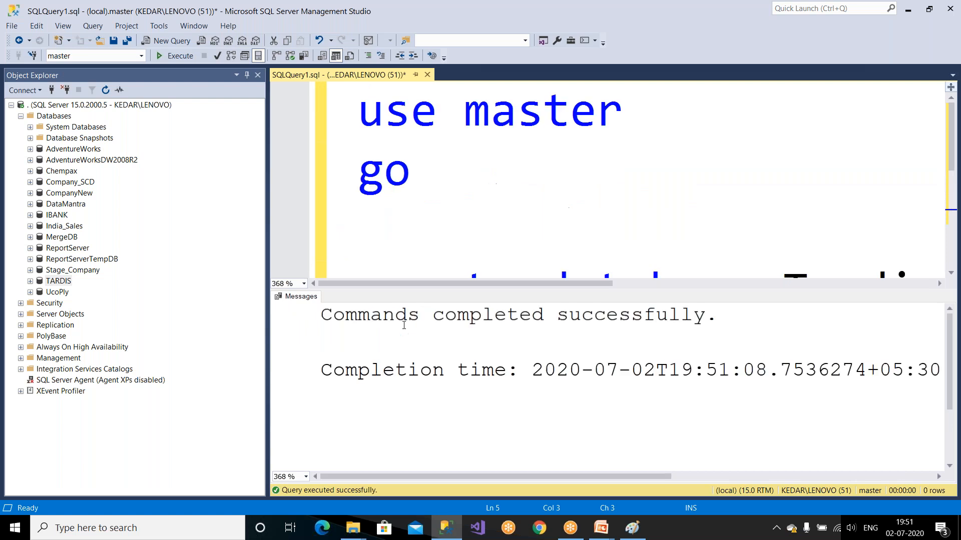
pyautogui.moveTo(406, 317); pyautogui.dragTo(620, 370)
pyautogui.scroll(-3, 399, 221)
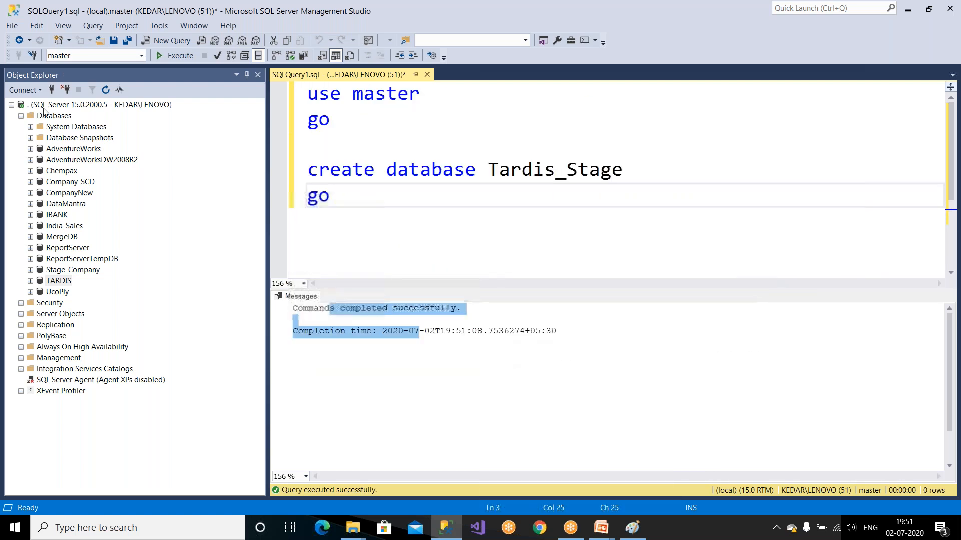
# Refresh the Databases list and inspect the Tables folder of Tardis_Stage, collapsing the database again
pyautogui.click(54, 115)
pyautogui.click(106, 90)
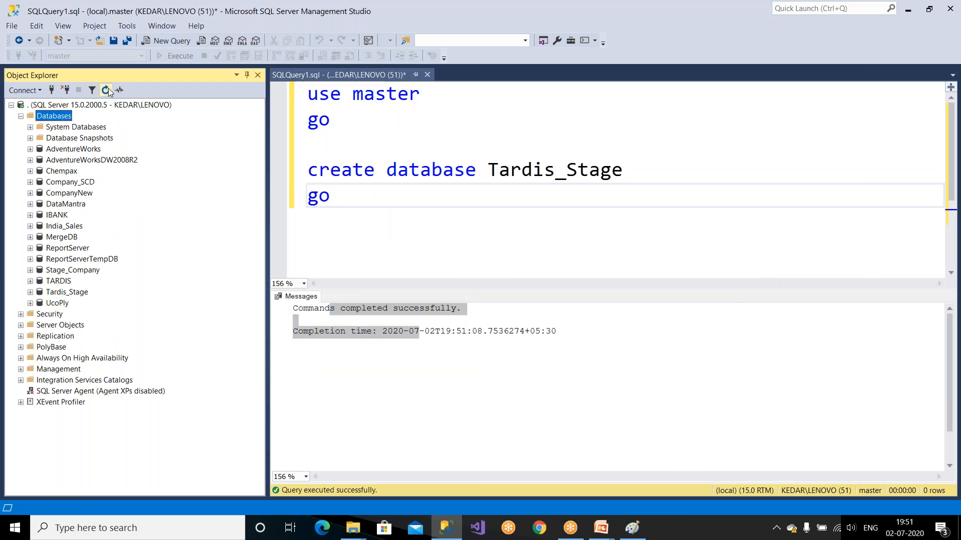
pyautogui.doubleClick(75, 294)
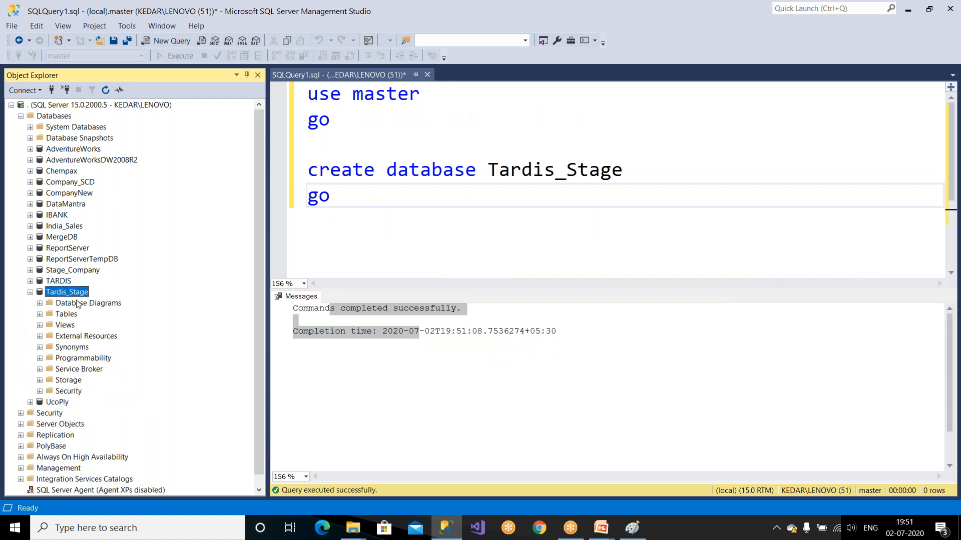
pyautogui.doubleClick(70, 316)
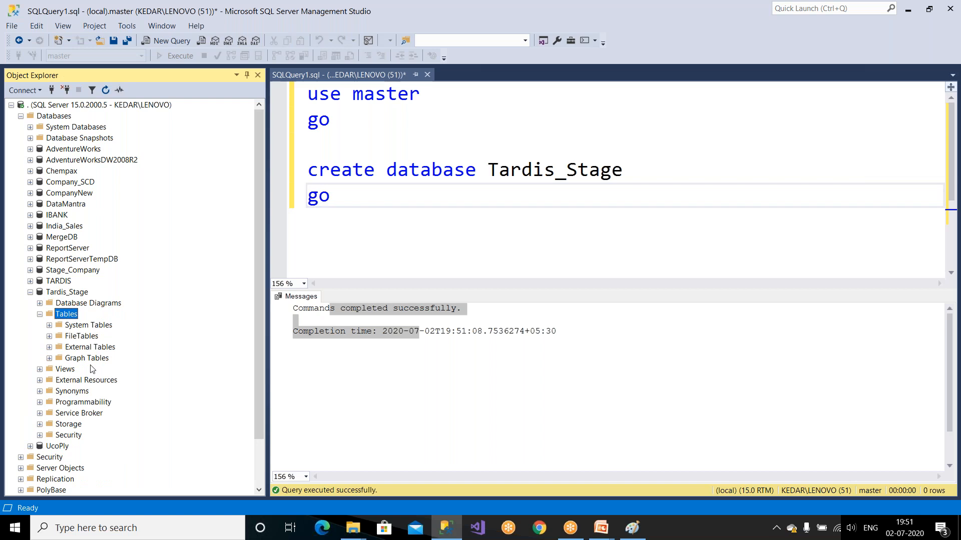
pyautogui.click(31, 292)
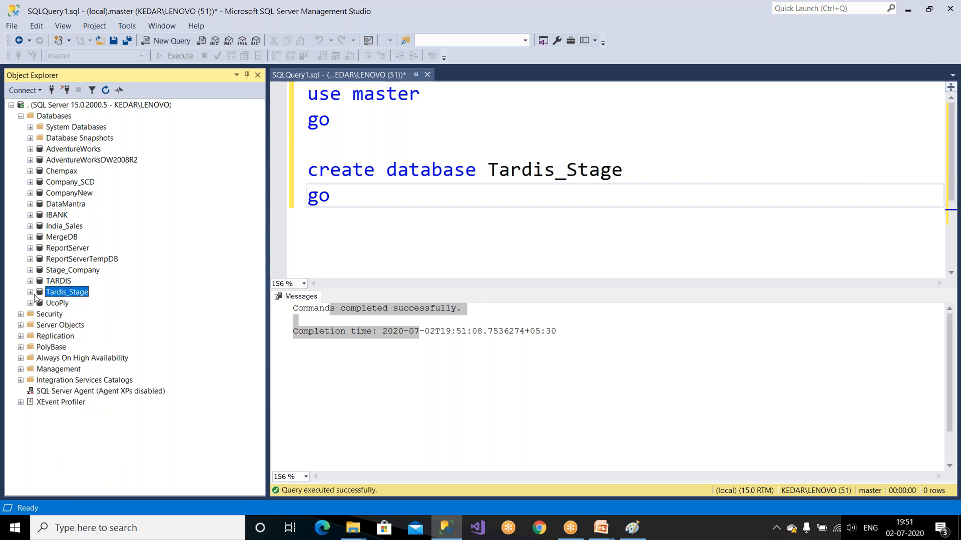
pyautogui.moveTo(454, 212); pyautogui.dragTo(250, 76)
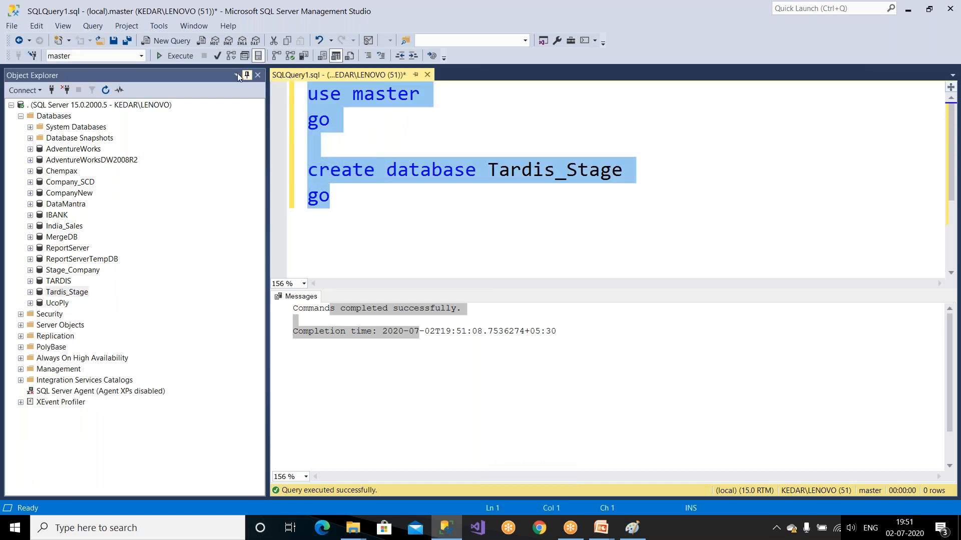
pyautogui.click(378, 126)
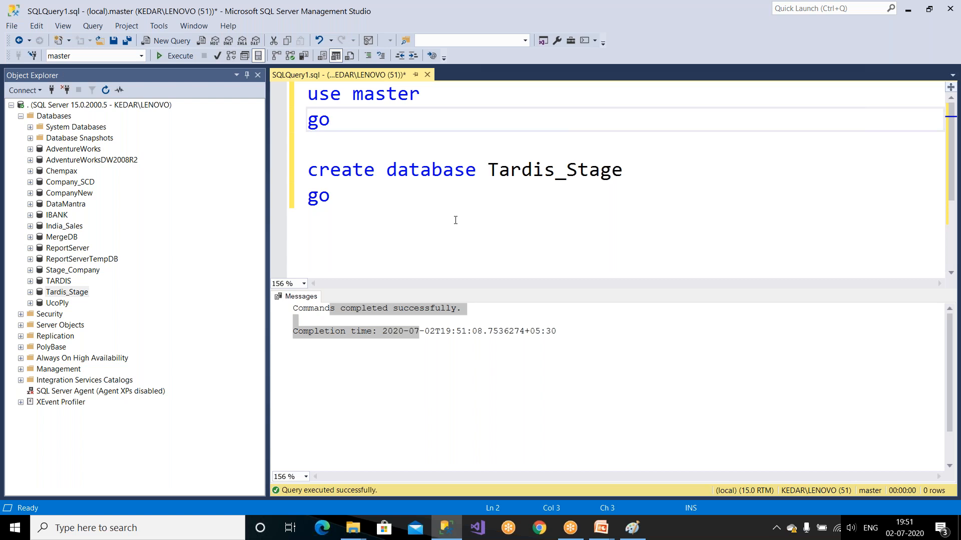
pyautogui.moveTo(378, 221); pyautogui.dragTo(308, 145)
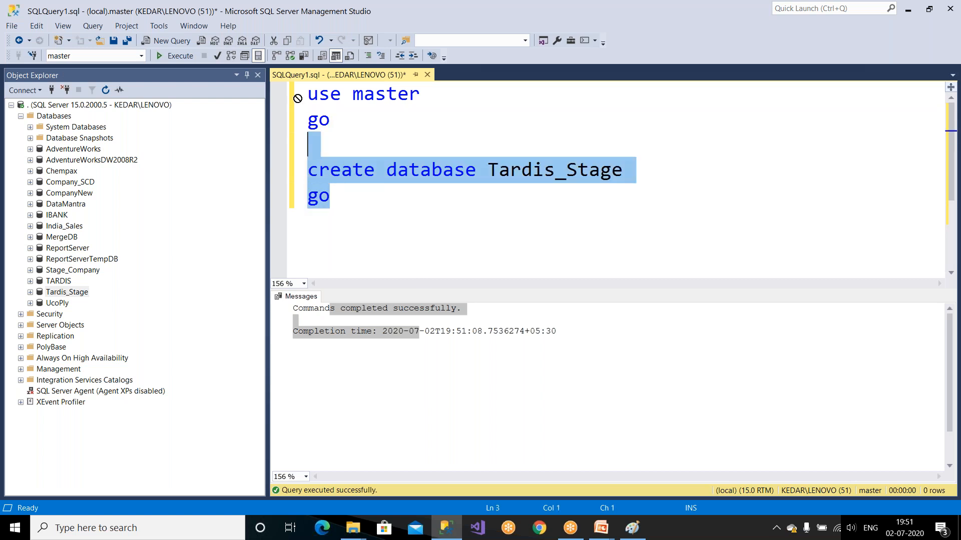
pyautogui.click(67, 281)
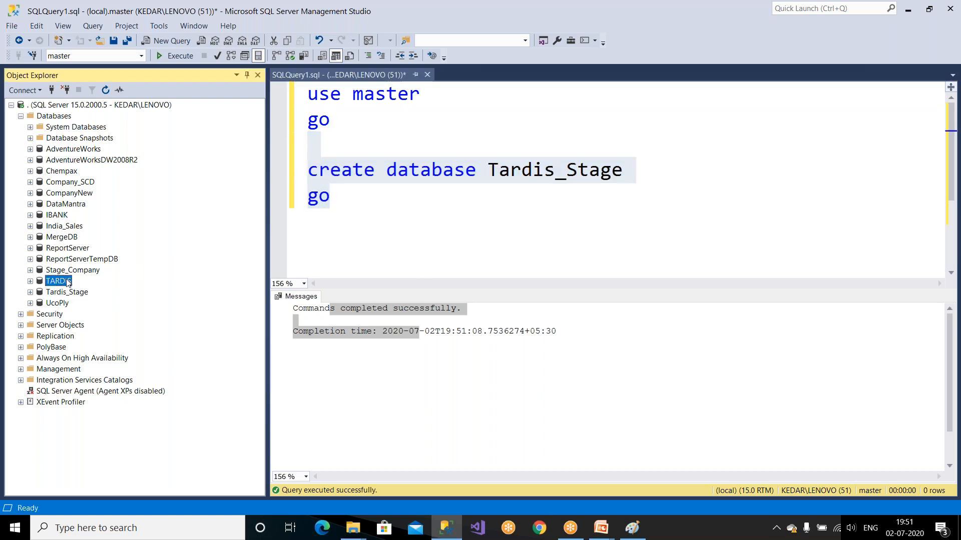
pyautogui.click(76, 294)
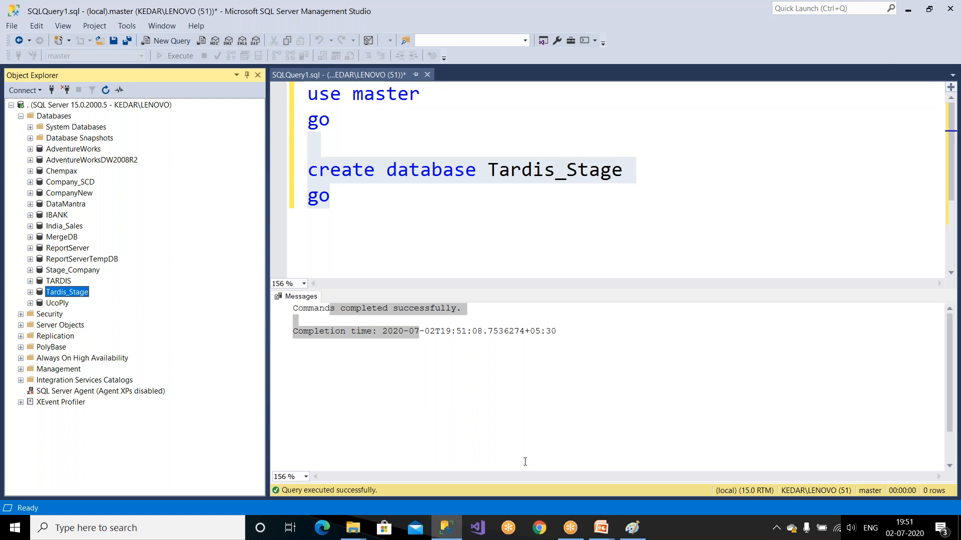
# Review the "SSIS - Loading the Data" slide in the PowerPoint slide show and return to Management Studio
pyautogui.click(601, 528)
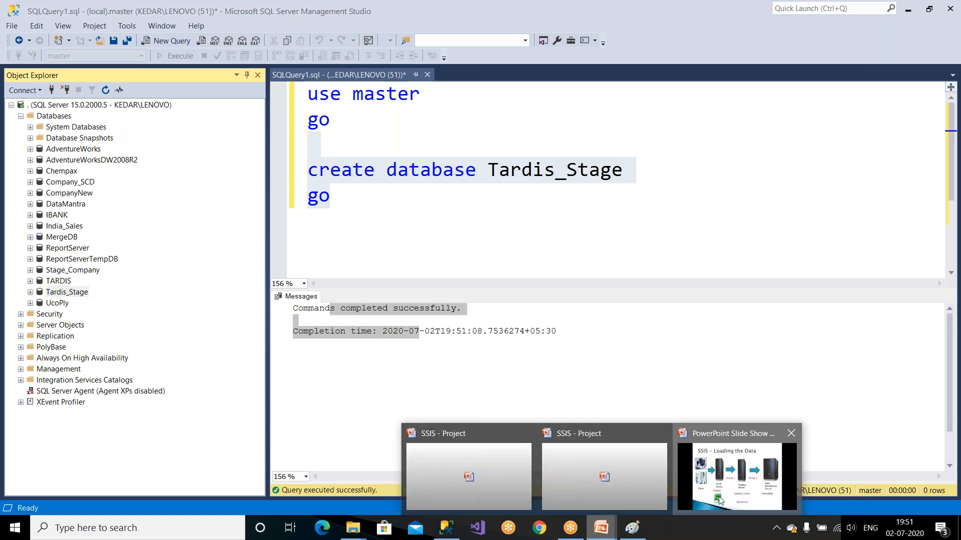
pyautogui.click(720, 501)
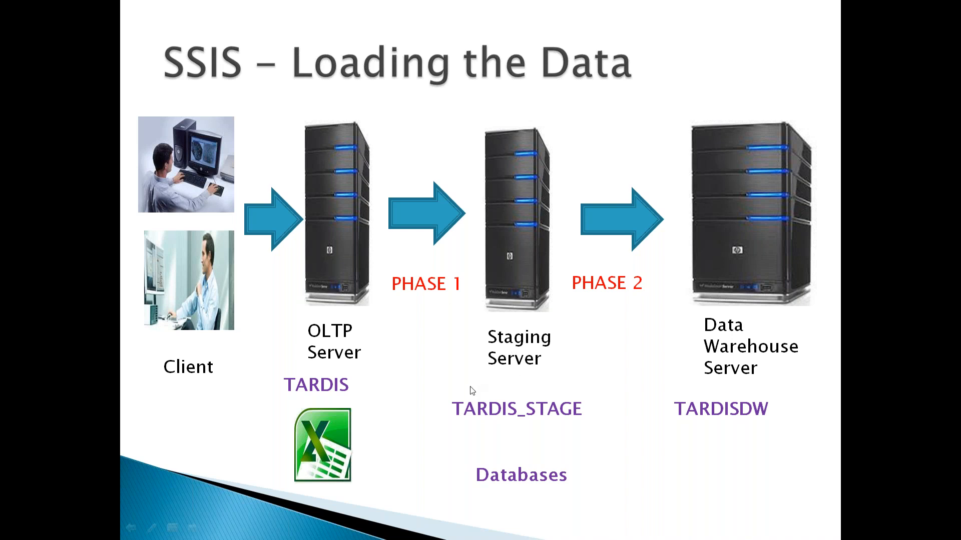
pyautogui.hotkey('alt', 'Tab')
pyautogui.click(426, 206)
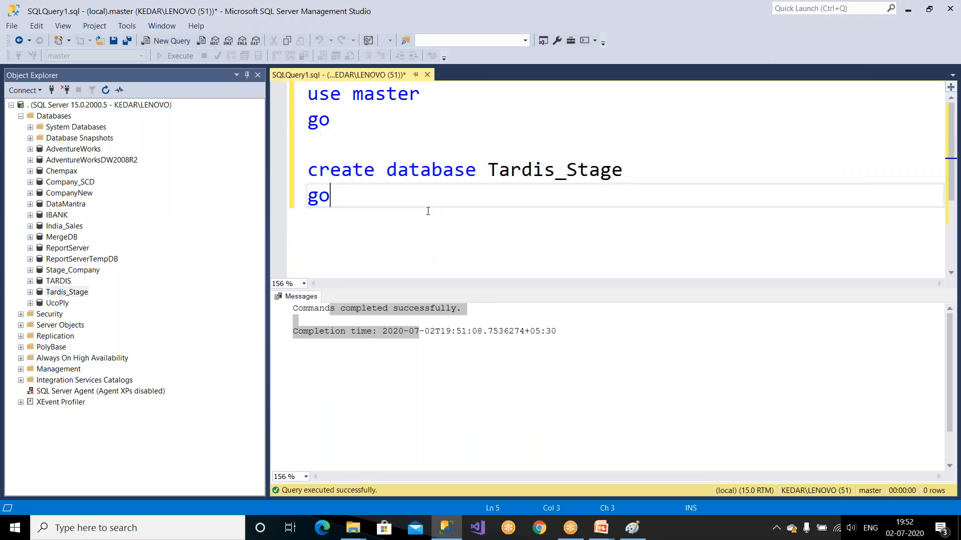
# Start a new database from the Databases folder, enter Tardis_Stage as its name, and cancel the dialog
pyautogui.click(54, 116)
pyautogui.rightClick(52, 117)
pyautogui.press('Escape')
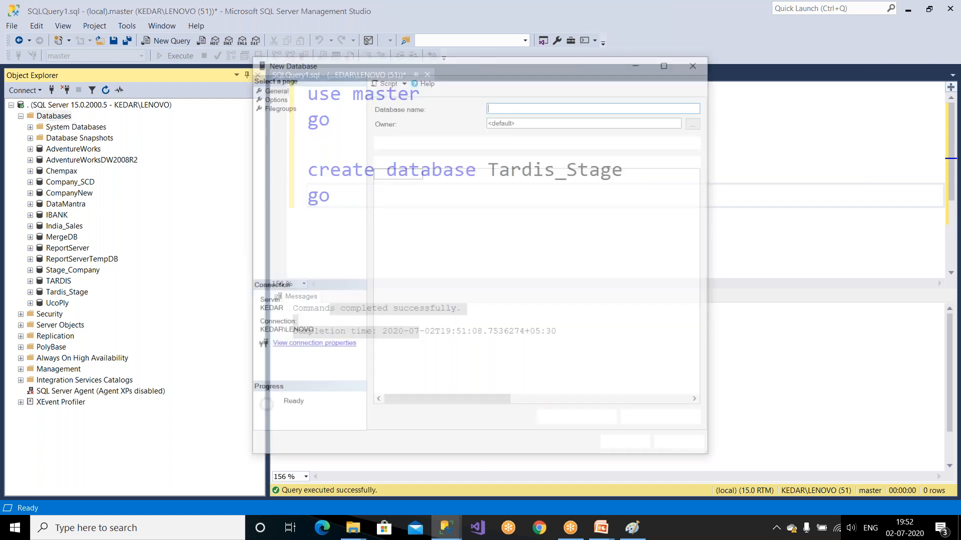
pyautogui.write('Tardis')
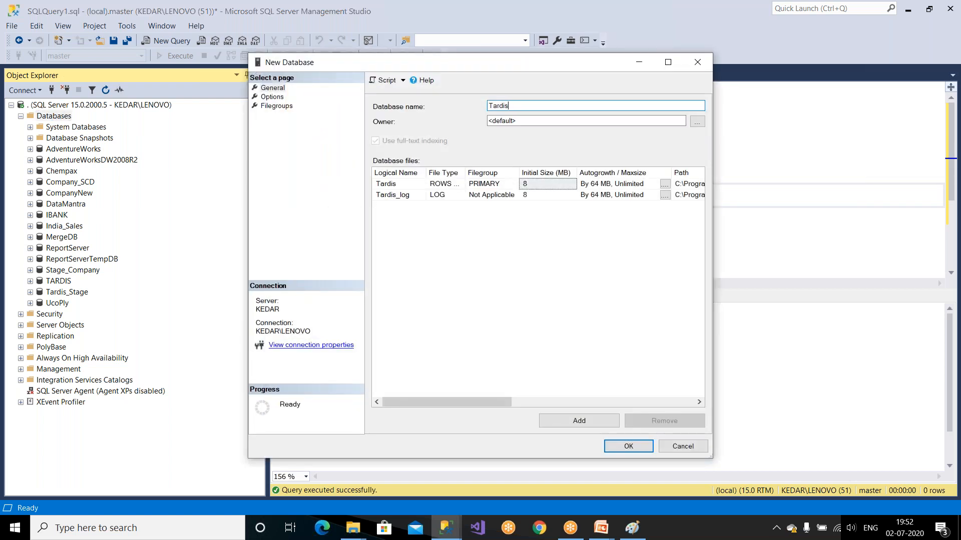
pyautogui.write('_Stage')
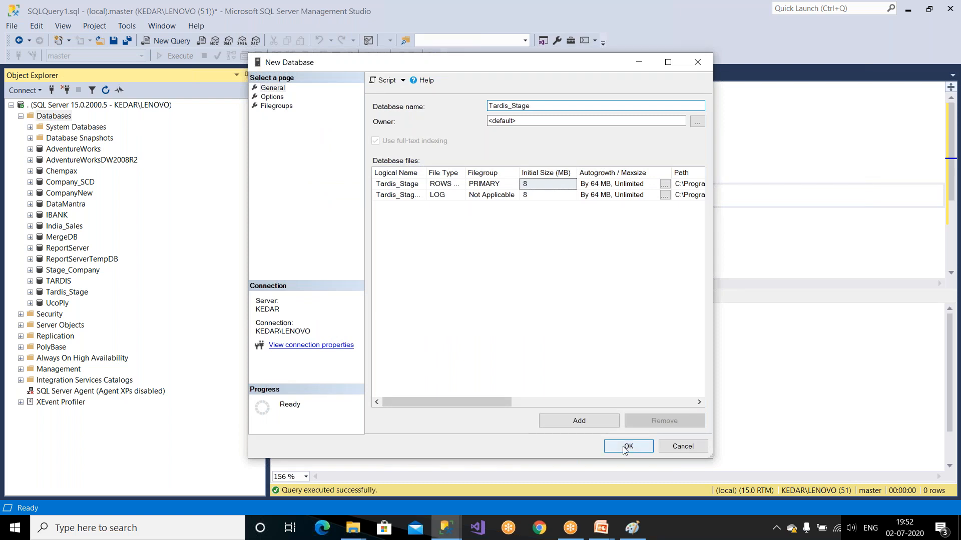
pyautogui.click(680, 447)
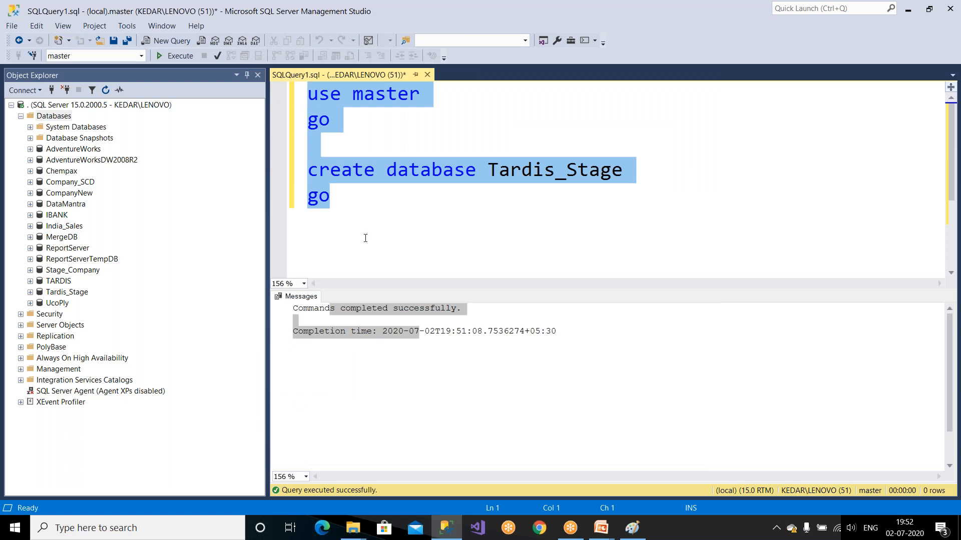
# Refresh the Databases list and locate the TARDIS and Tardis_Stage databases in it
pyautogui.click(365, 238)
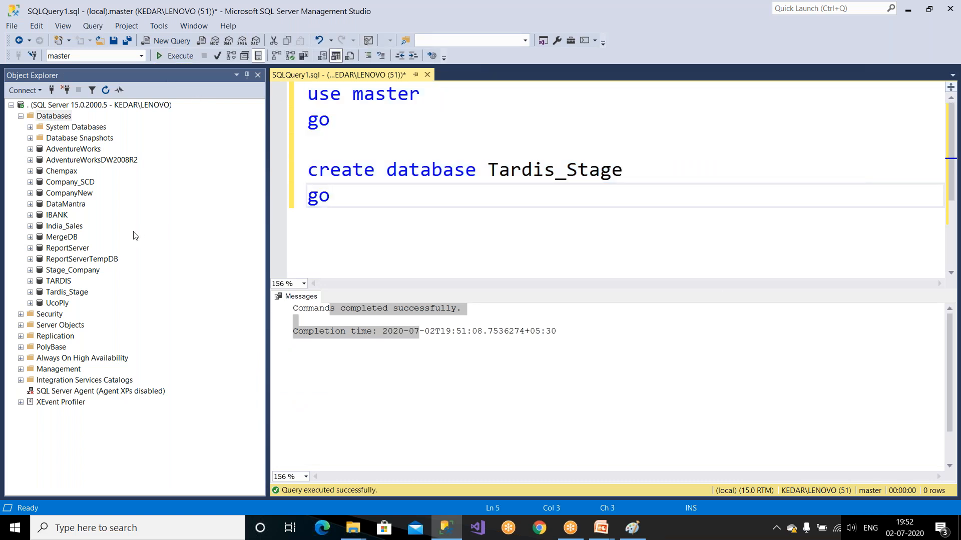
pyautogui.click(75, 293)
pyautogui.moveTo(320, 228); pyautogui.dragTo(308, 95)
pyautogui.click(363, 241)
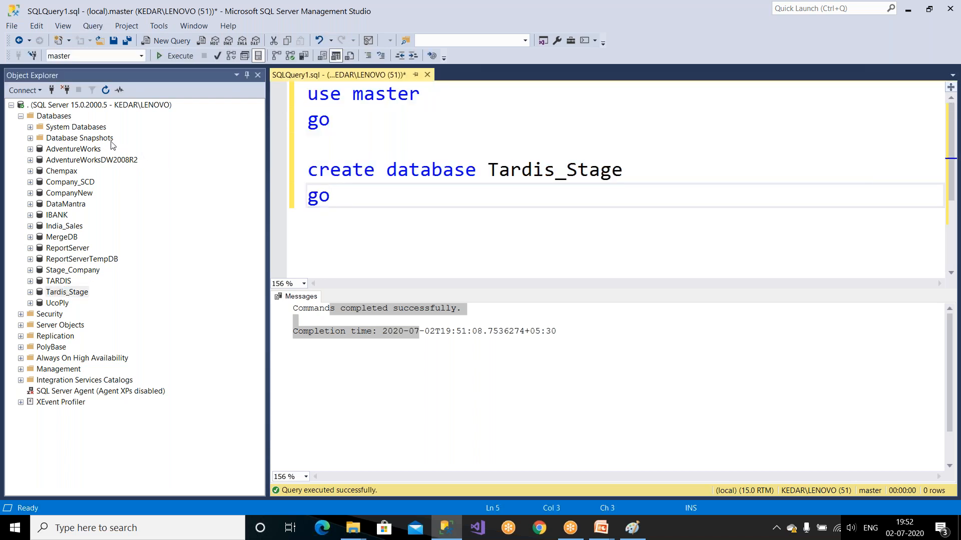
pyautogui.click(54, 116)
pyautogui.press('F5')
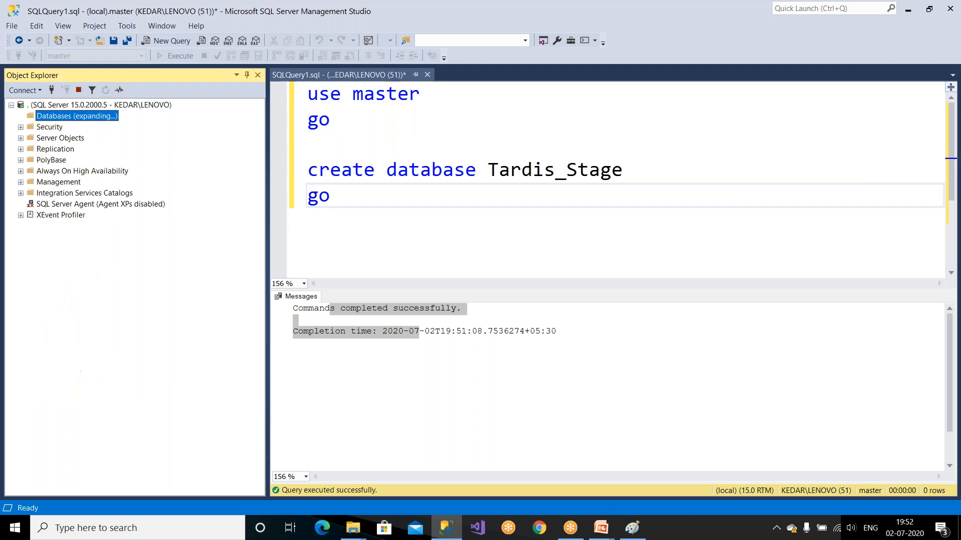
pyautogui.click(105, 90)
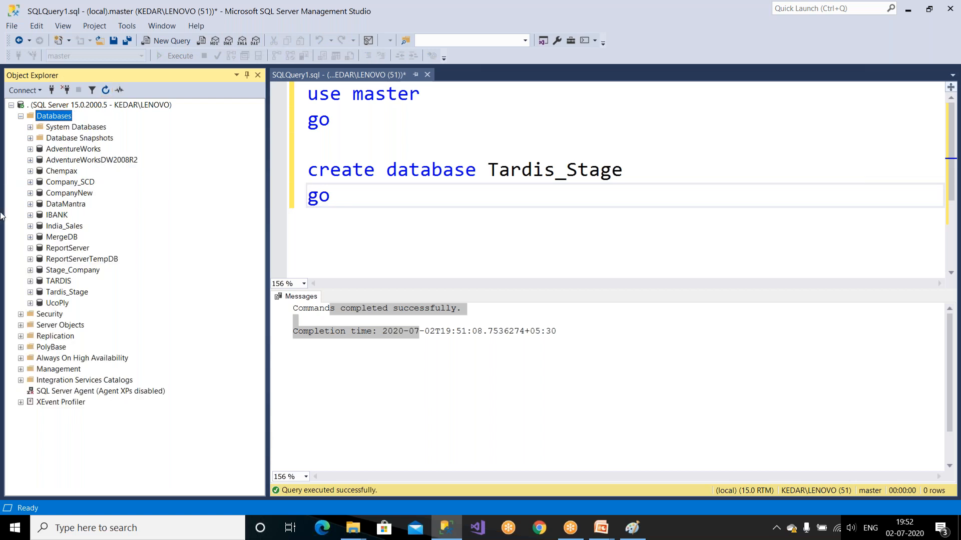
pyautogui.click(52, 283)
pyautogui.click(67, 294)
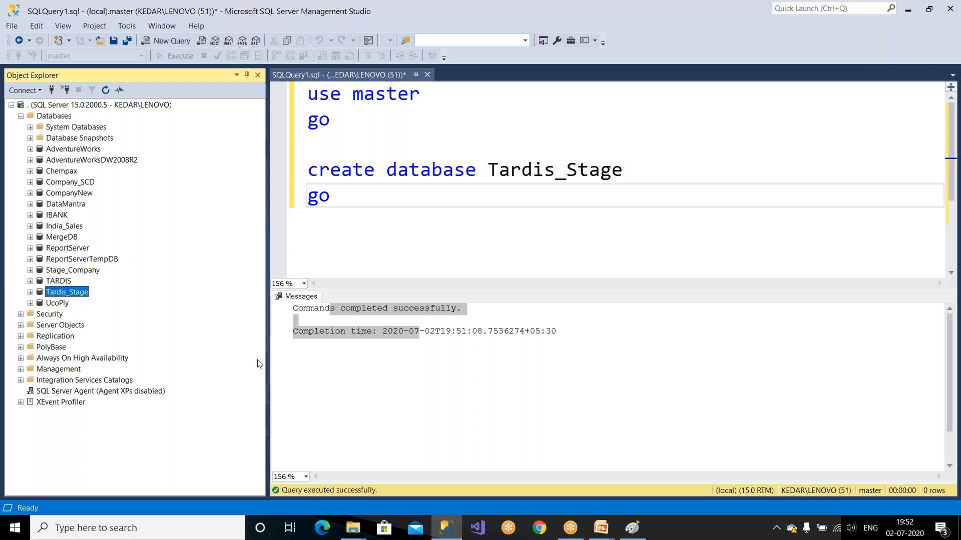
# Expand the TARDIS database and its Tables folder to show the source tables
pyautogui.moveTo(447, 534)
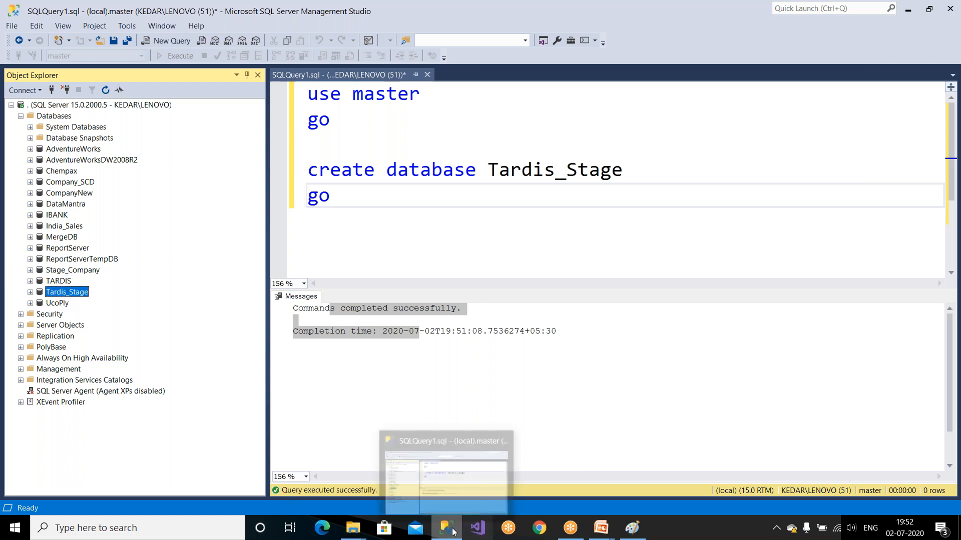
pyautogui.click(601, 528)
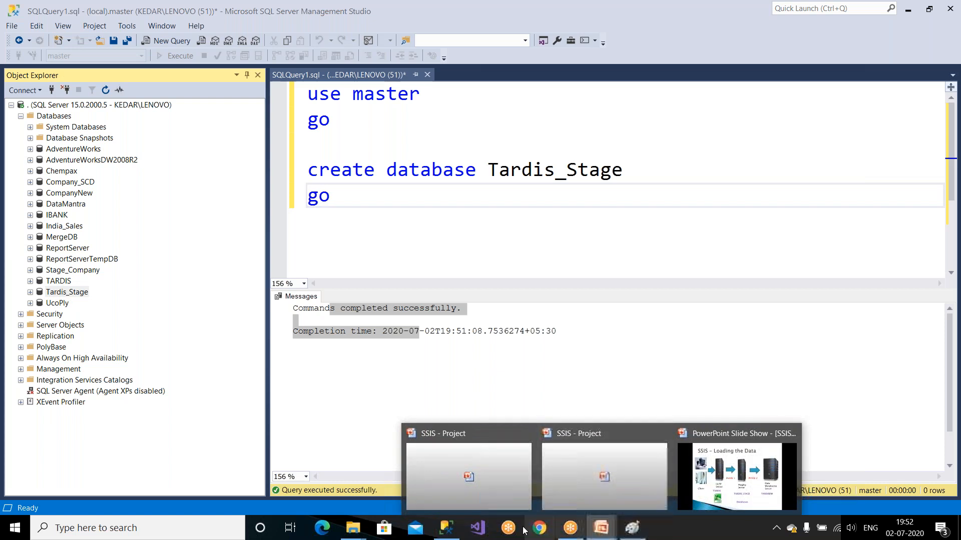
pyautogui.click(446, 528)
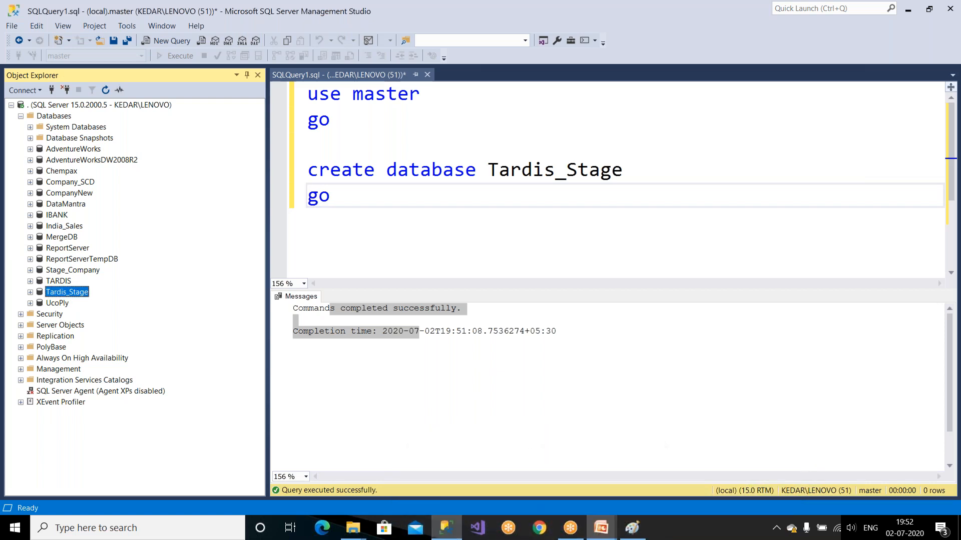
pyautogui.doubleClick(52, 282)
pyautogui.doubleClick(48, 304)
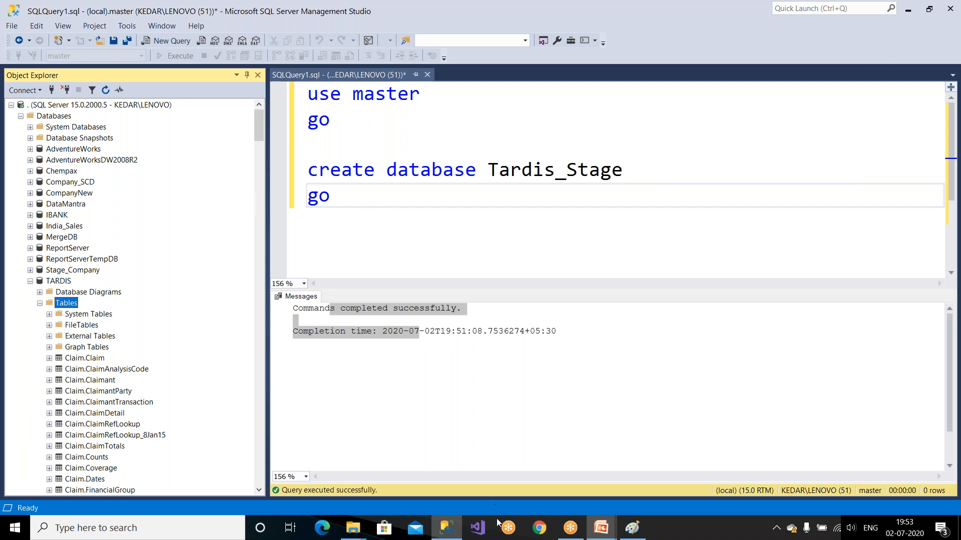
# Advance the PowerPoint slide show from "SSIS - Loading the Data" to "Tables: OLTP to Stage" and return to Management Studio
pyautogui.click(597, 531)
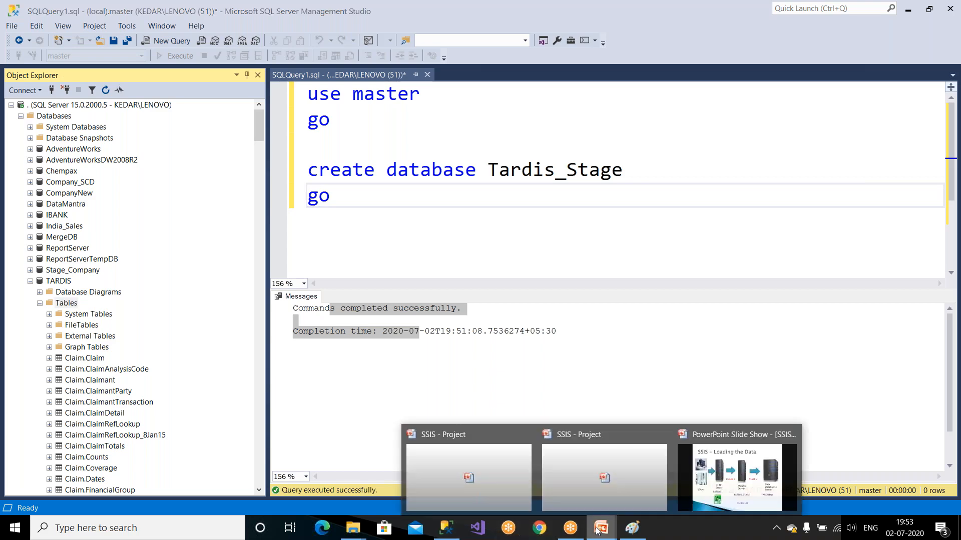
pyautogui.click(736, 473)
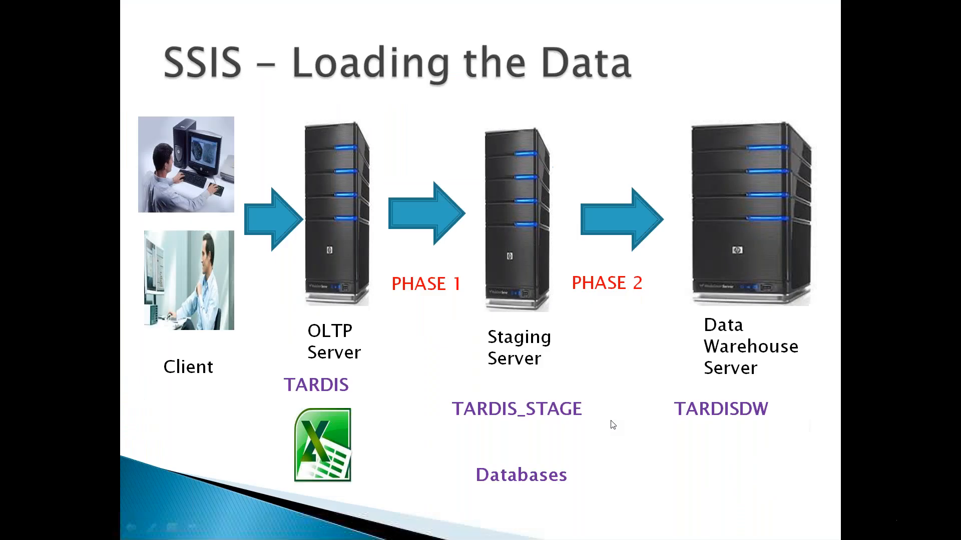
pyautogui.click(534, 388)
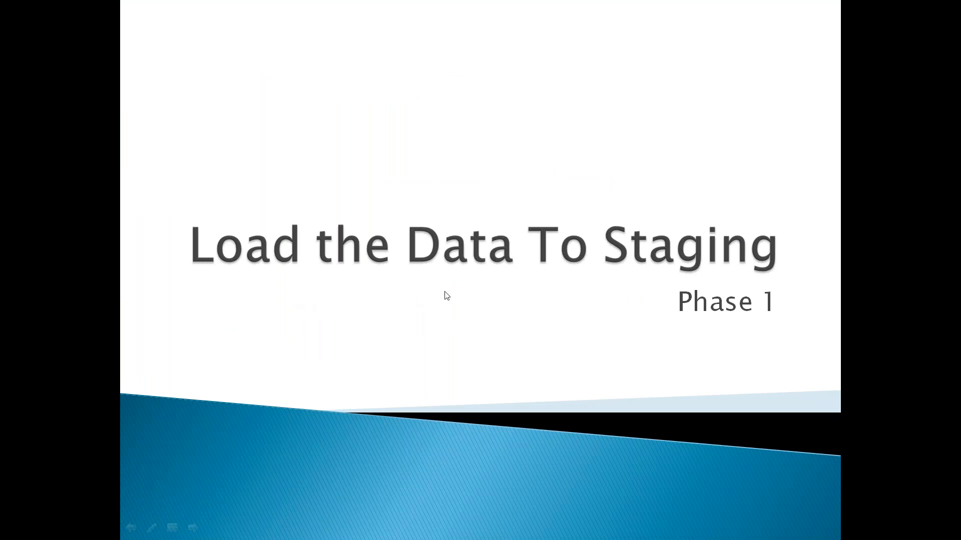
pyautogui.click(640, 400)
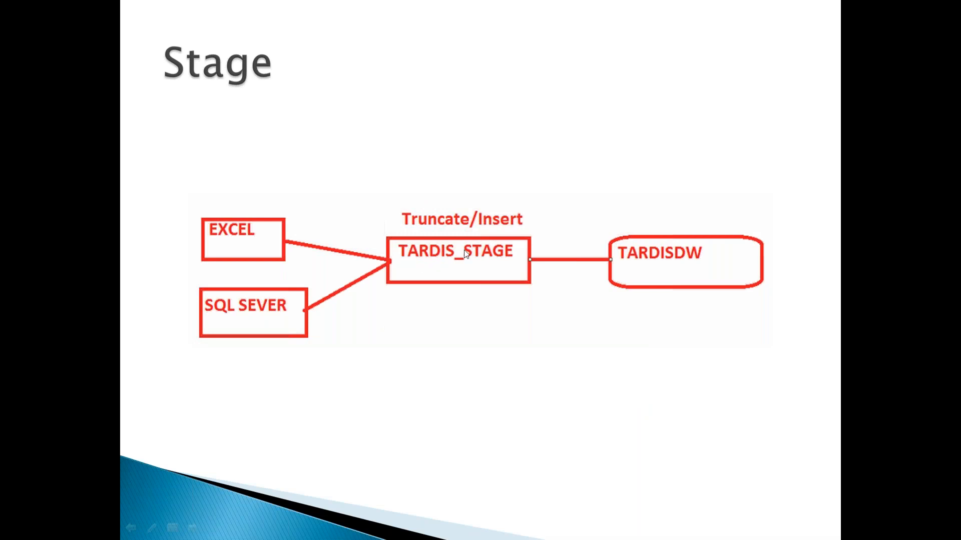
pyautogui.click(455, 323)
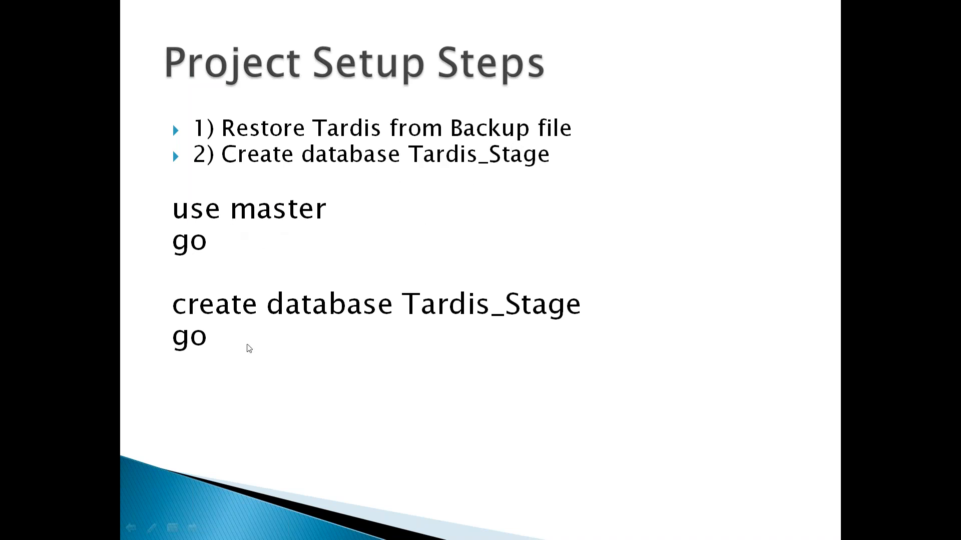
pyautogui.click(396, 356)
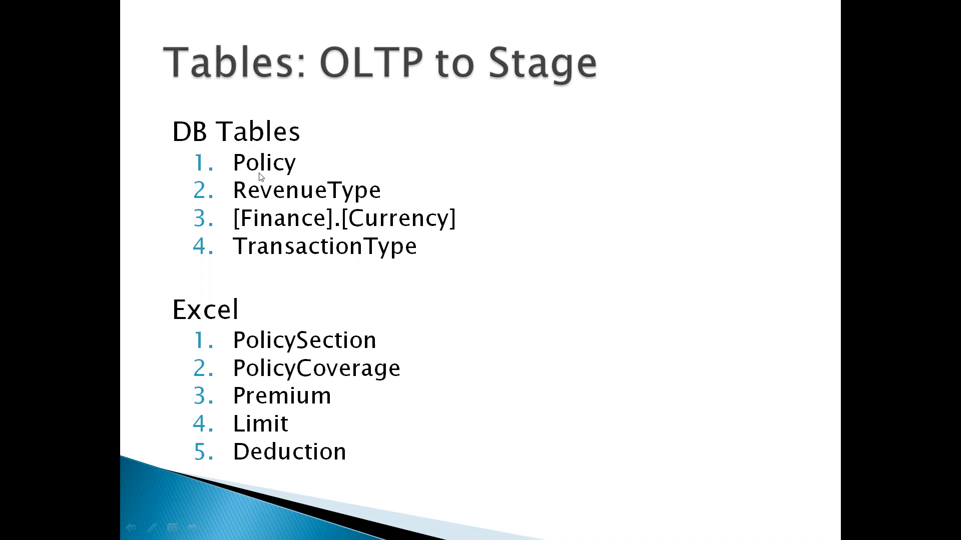
pyautogui.hotkey('alt', 'Tab')
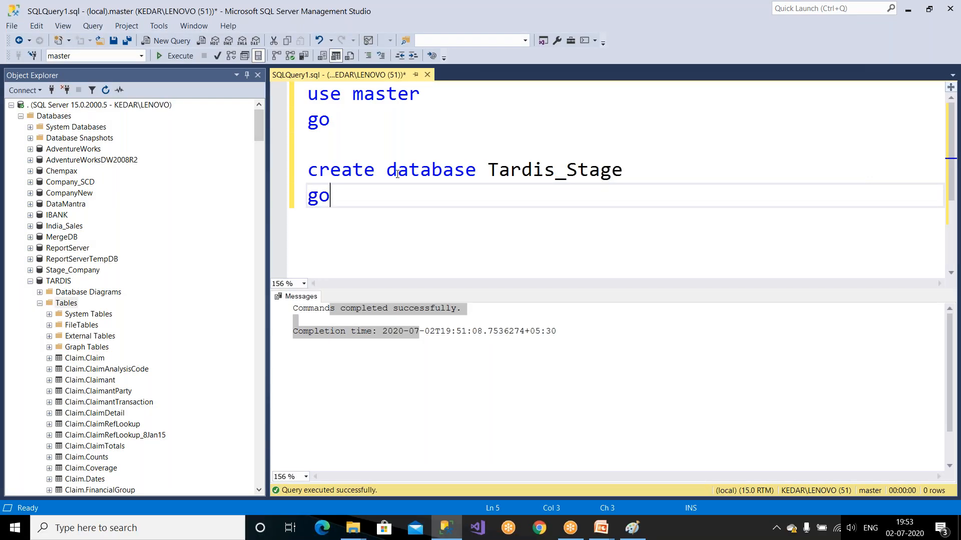
# Close SQLQuery1.sql without saving, and execute "use Tardis" followed by "go" in a new query
pyautogui.click(427, 74)
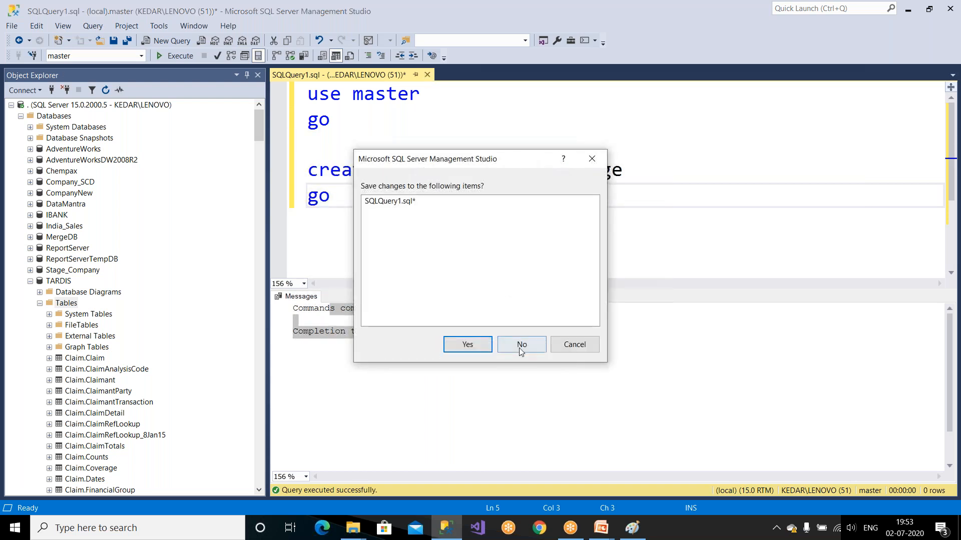
pyautogui.click(519, 345)
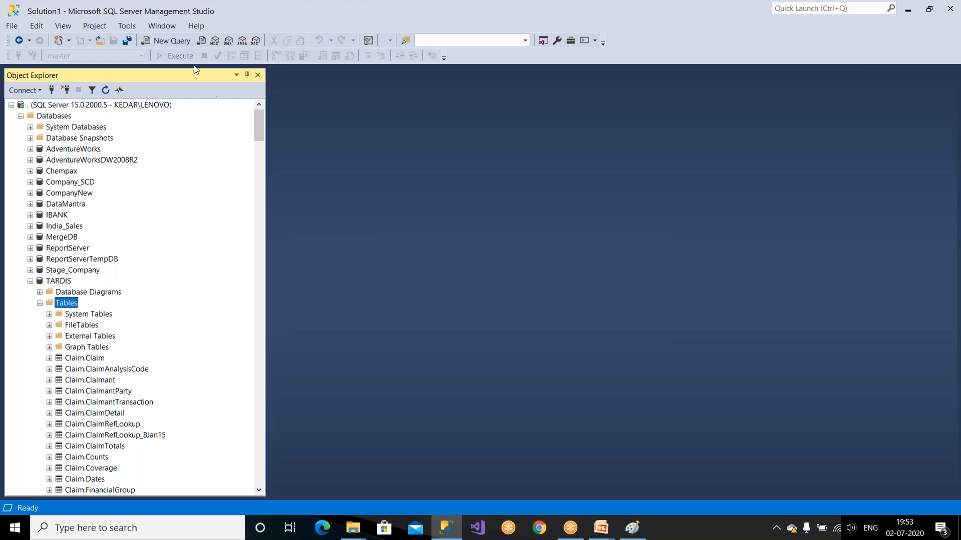
pyautogui.click(173, 42)
pyautogui.write('use ta')
pyautogui.press('BackSpace')
pyautogui.press('BackSpace')
pyautogui.write('Tardis')
pyautogui.press('Return')
pyautogui.write('go')
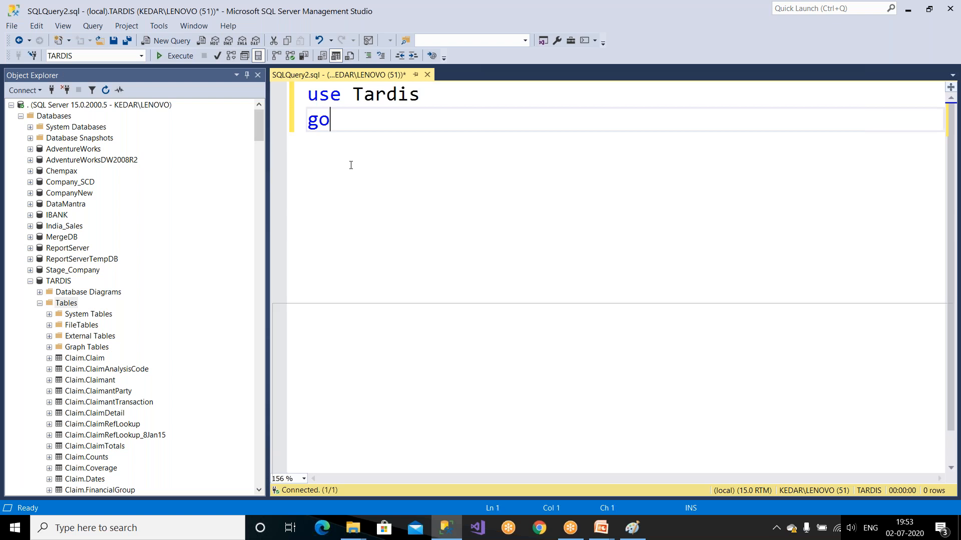
pyautogui.press('F5')
# Add the comment "--Tables" and the query "select * from Policy", checking the DB table name on the slide
pyautogui.press('Return')
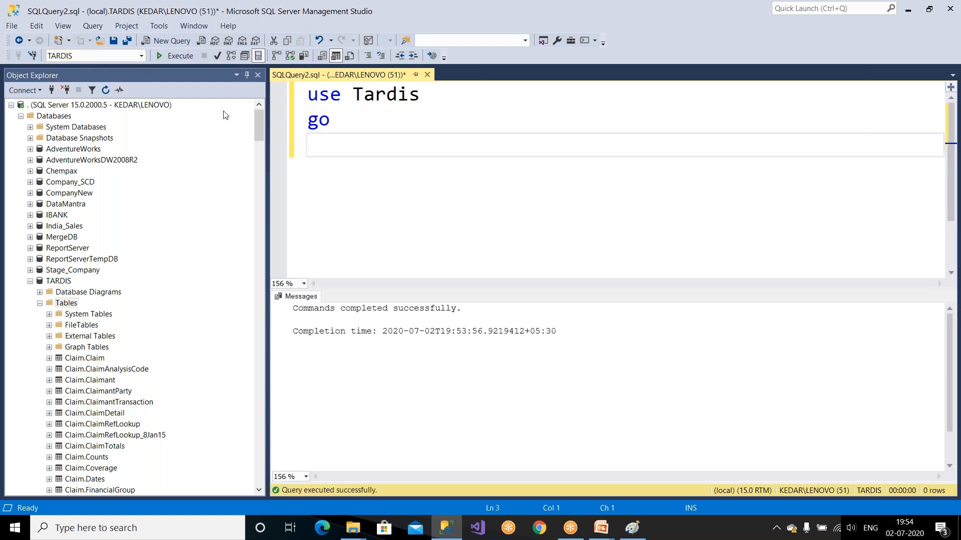
pyautogui.press('Return')
pyautogui.write('--ta')
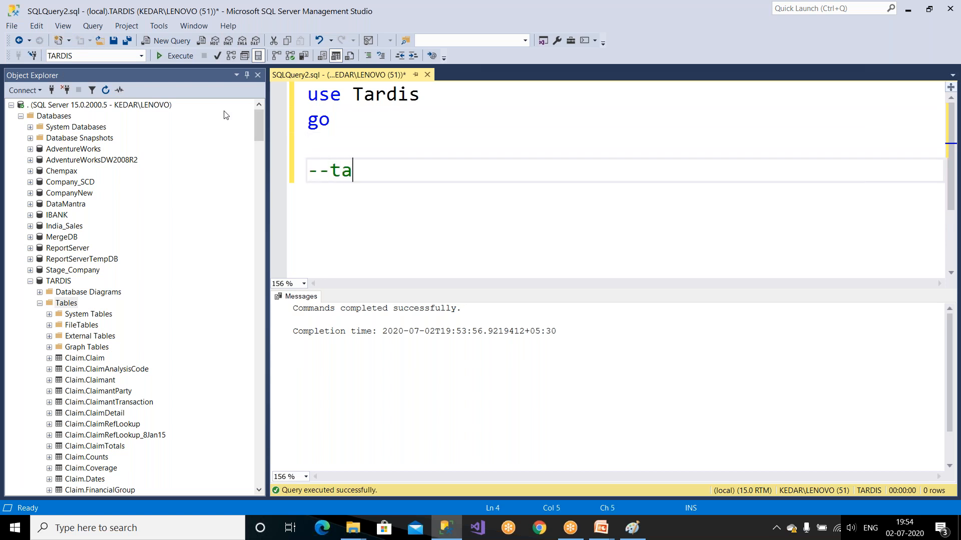
pyautogui.press('BackSpace')
pyautogui.write('Tables')
pyautogui.hotkey('alt', 'Tab')
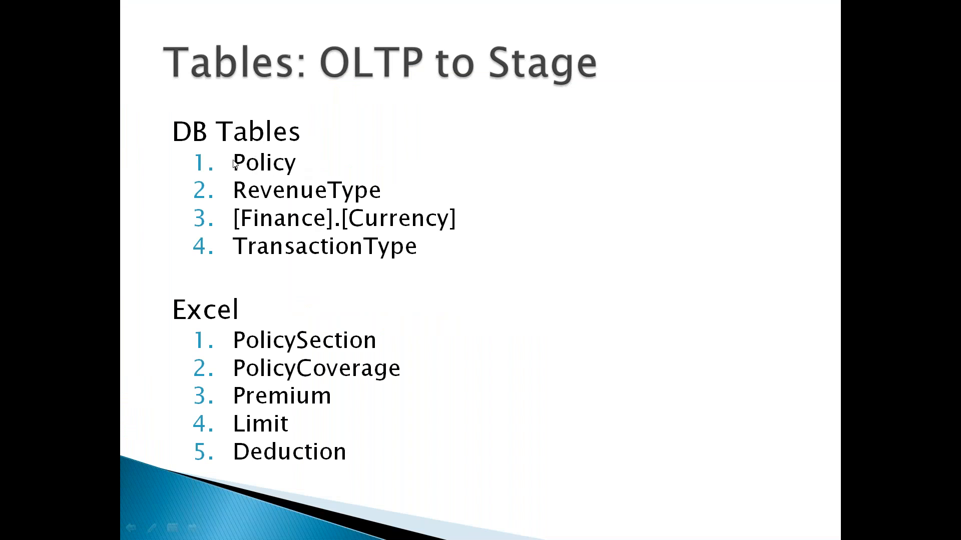
pyautogui.hotkey('alt', 'Tab')
pyautogui.press('Return')
pyautogui.write('select * from Policy')
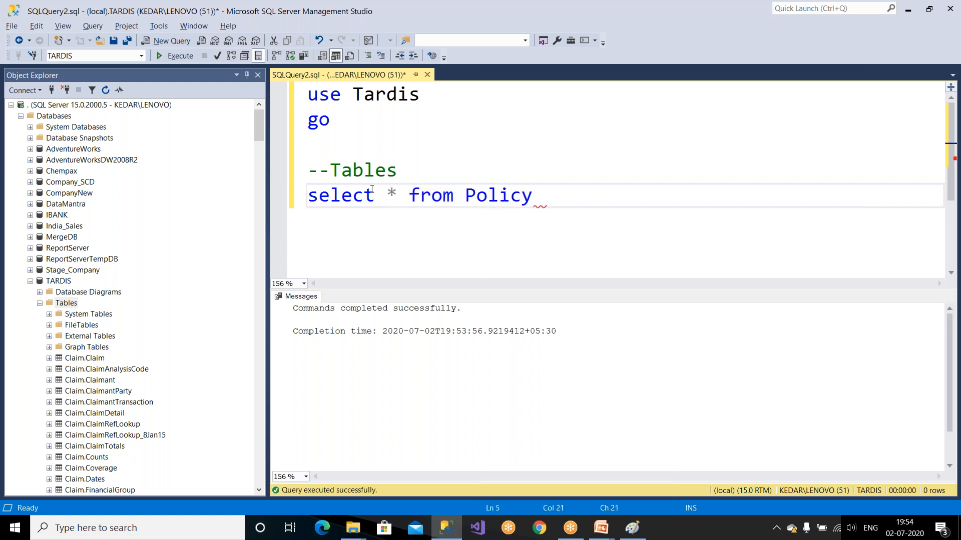
# Look through the tables of the TARDIS database for dbo.Policy and select it
pyautogui.click(90, 358)
pyautogui.scroll(-5, 99, 349)
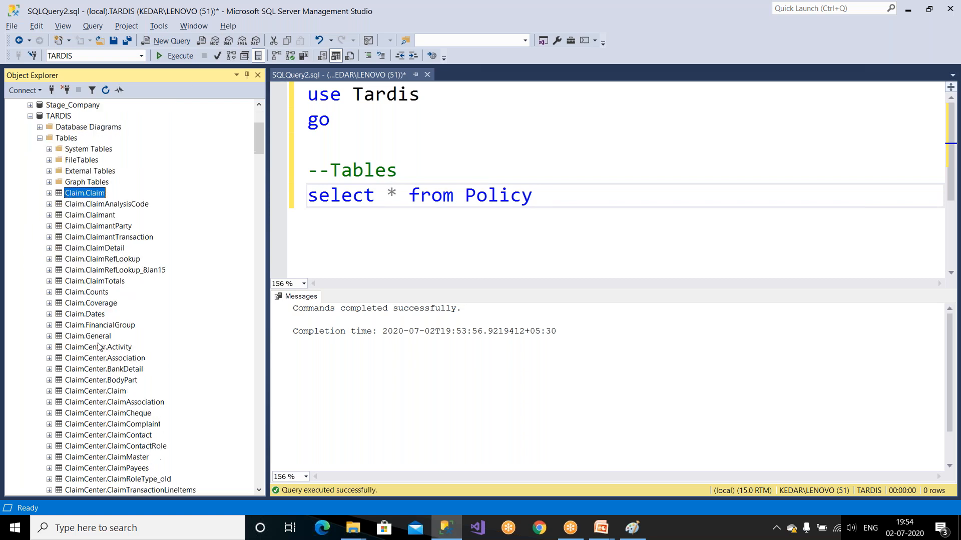
pyautogui.click(99, 349)
pyautogui.scroll(-1, 98, 350)
pyautogui.scroll(3, 98, 349)
pyautogui.click(54, 182)
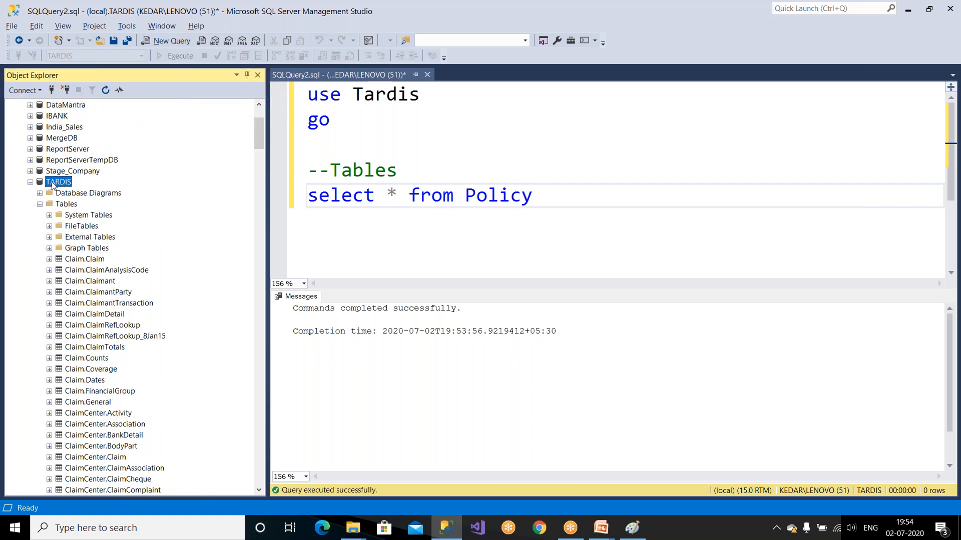
pyautogui.click(80, 260)
pyautogui.scroll(-6, 98, 317)
pyautogui.scroll(-15, 97, 317)
pyautogui.click(97, 318)
pyautogui.scroll(-2, 97, 319)
pyautogui.scroll(-20, 97, 322)
pyautogui.scroll(-3, 97, 323)
pyautogui.click(93, 318)
pyautogui.scroll(-5, 93, 323)
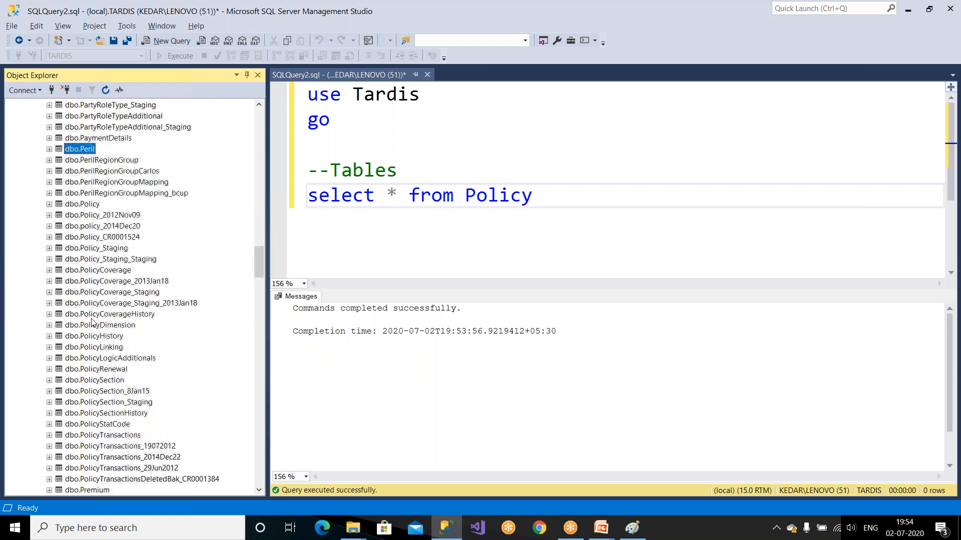
pyautogui.click(96, 206)
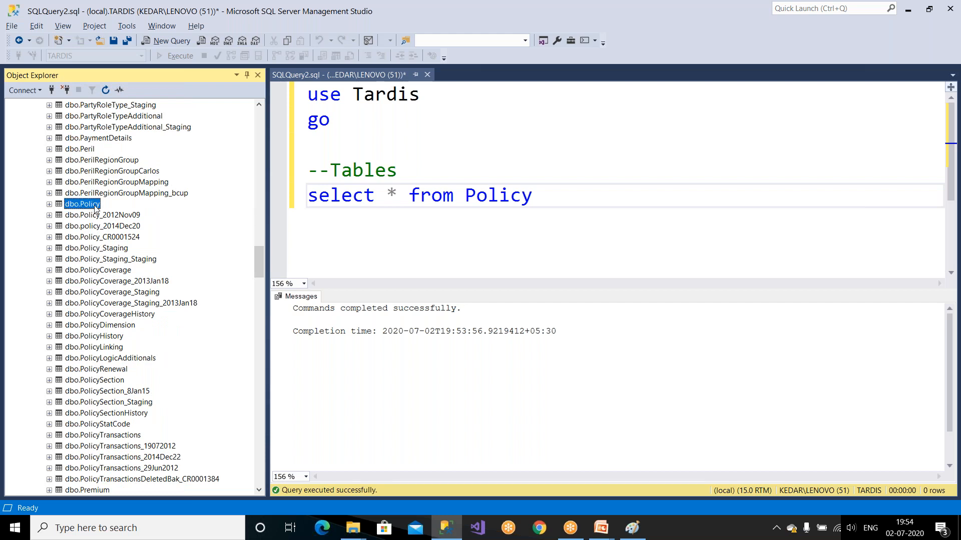
# Execute the whole script and examine the Policy results down to the last row, widening the row number column
pyautogui.moveTo(546, 201); pyautogui.dragTo(307, 94)
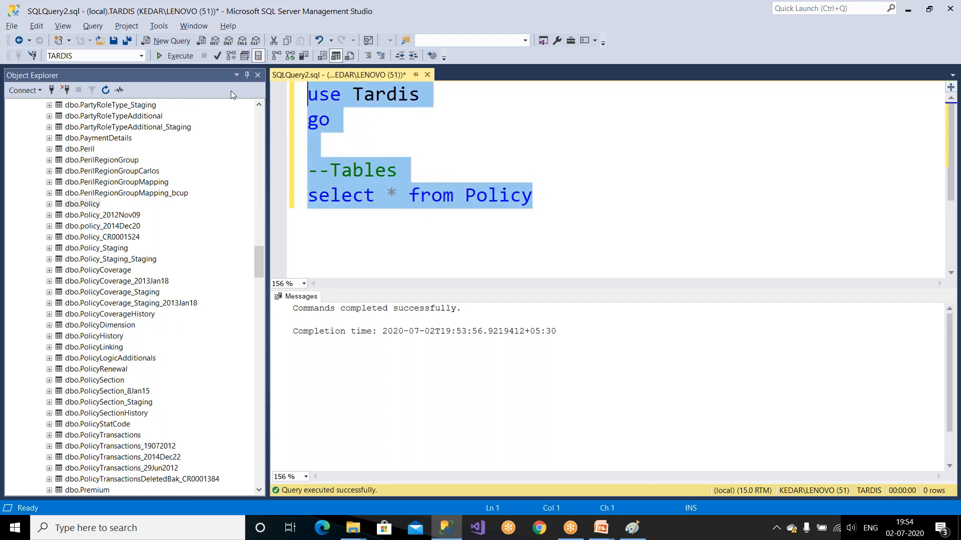
pyautogui.click(180, 55)
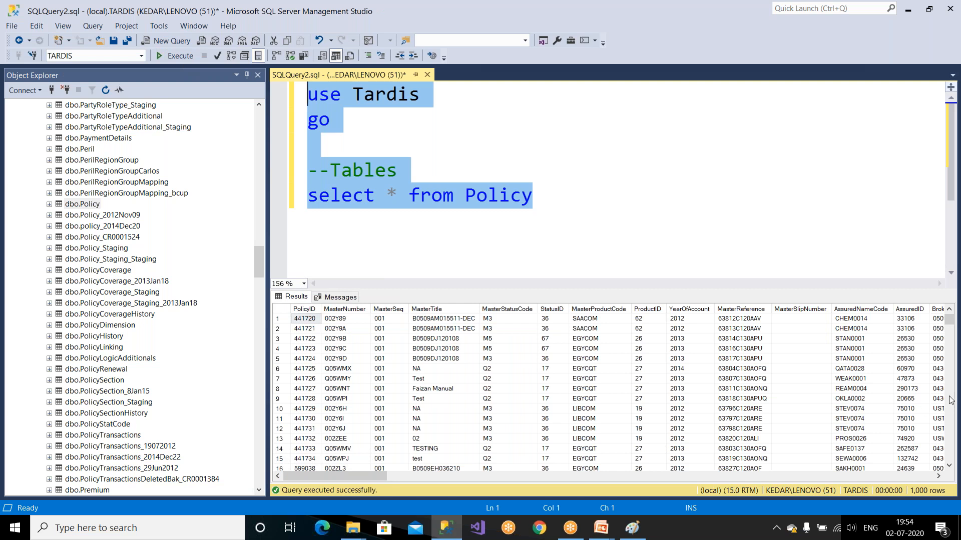
pyautogui.scroll(-2, 953, 336)
pyautogui.moveTo(952, 336); pyautogui.dragTo(952, 471)
pyautogui.moveTo(290, 307); pyautogui.dragTo(342, 307)
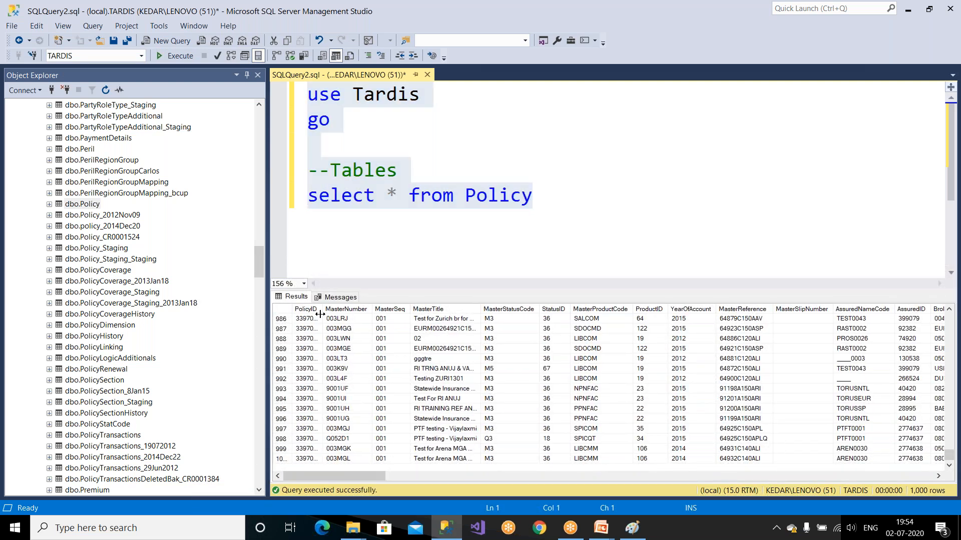
pyautogui.click(302, 460)
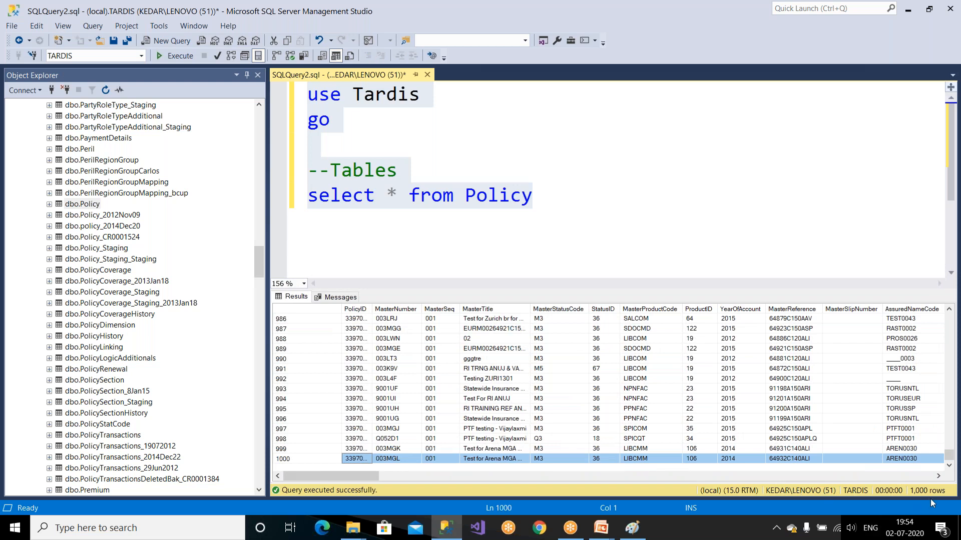
# Append the comment "-- 1000 Rows" to the Policy select statement
pyautogui.click(557, 202)
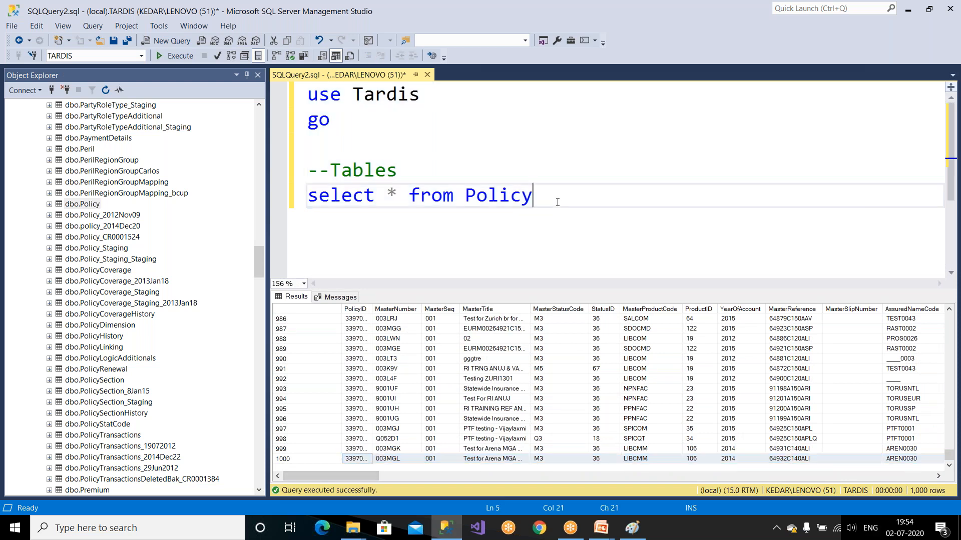
pyautogui.write('-- 1000 Rows')
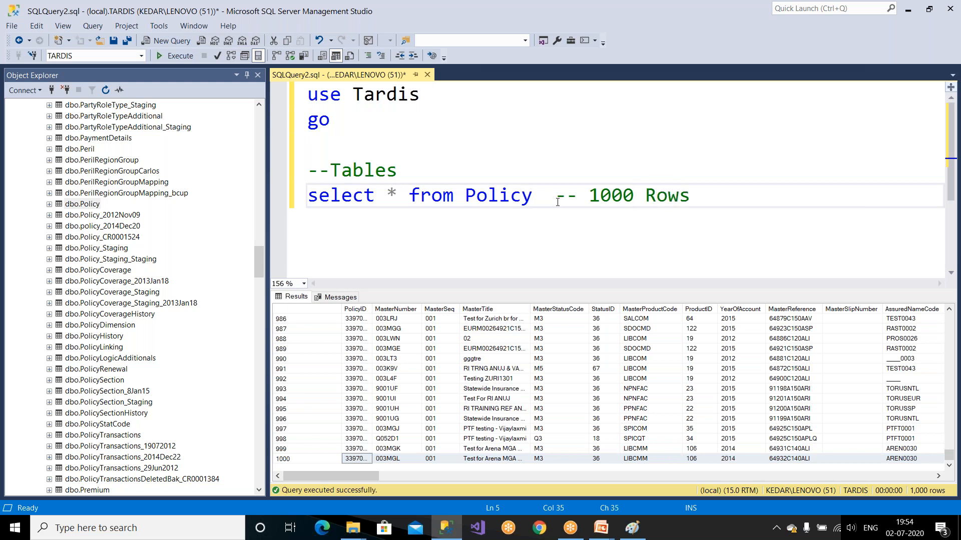
pyautogui.doubleClick(480, 196)
pyautogui.click(481, 196)
# Execute only the "use Tardis" and "go" lines and return to the Policy select statement
pyautogui.moveTo(381, 122); pyautogui.dragTo(286, 100)
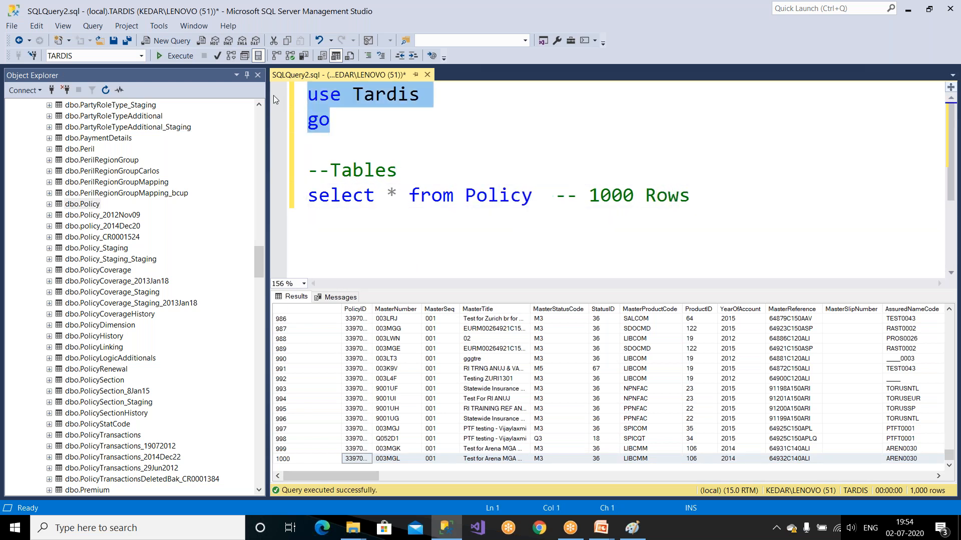
pyautogui.click(180, 57)
pyautogui.click(330, 203)
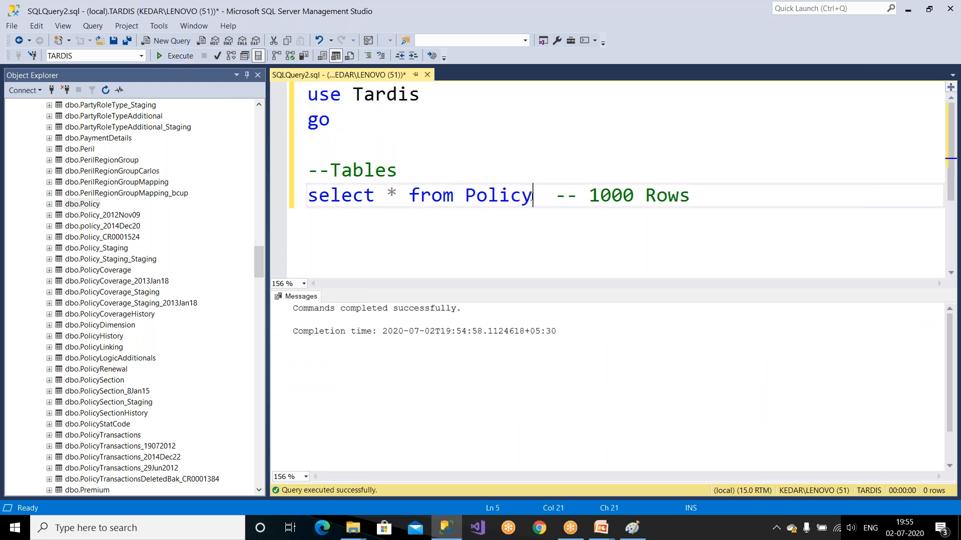
# Execute the Policy select statement, run the "use Tardis" and "go" lines, and execute the Policy select again
pyautogui.moveTo(535, 196); pyautogui.dragTo(293, 198)
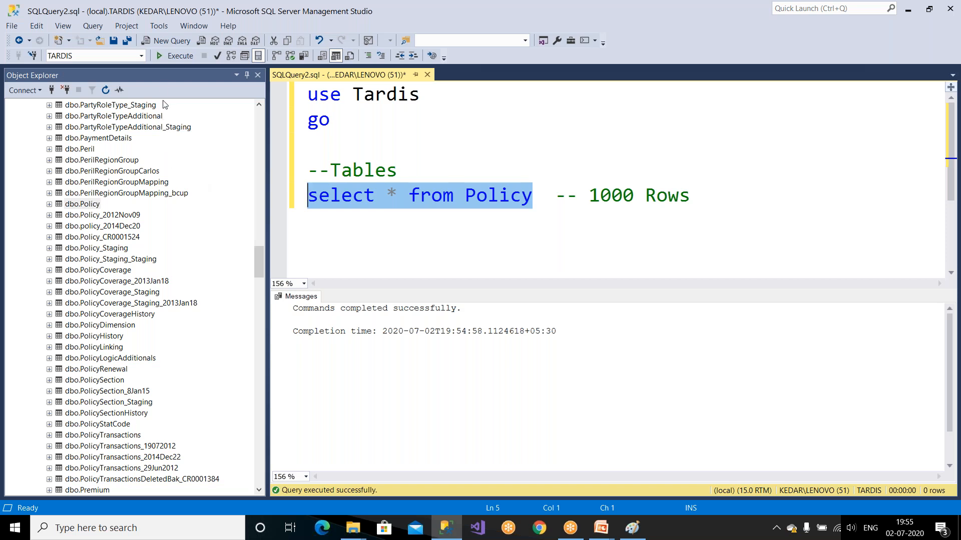
pyautogui.click(173, 56)
pyautogui.moveTo(341, 131); pyautogui.dragTo(301, 99)
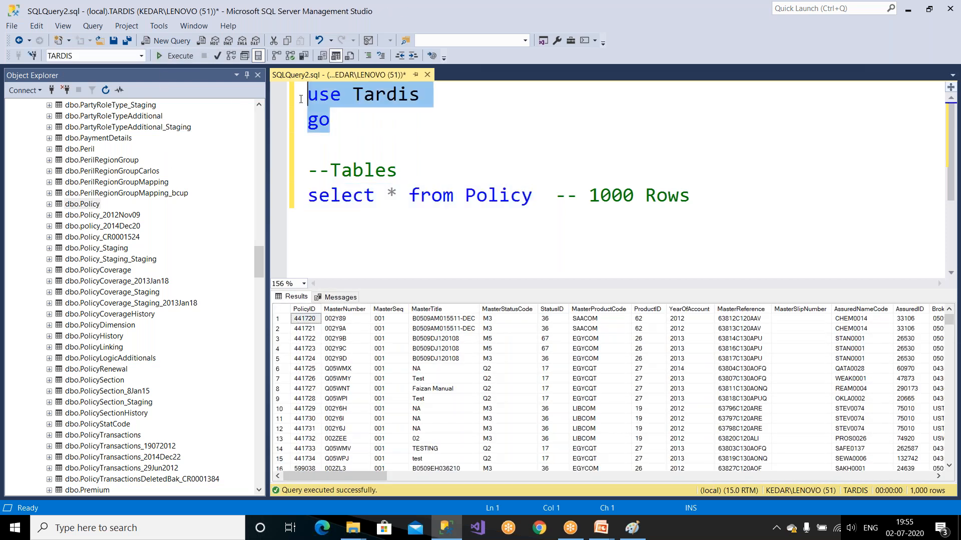
pyautogui.click(171, 56)
pyautogui.moveTo(532, 198); pyautogui.dragTo(307, 197)
pyautogui.click(185, 59)
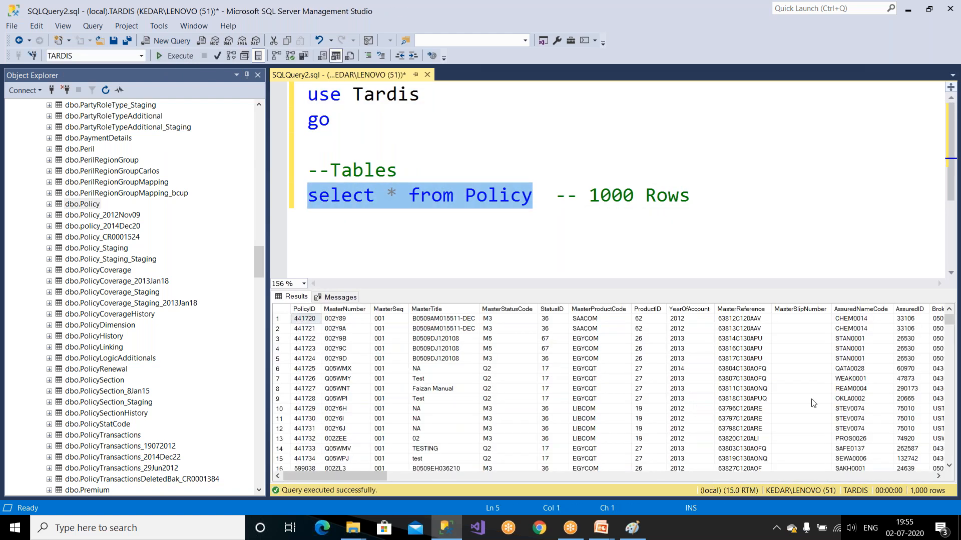
# Switch to the PowerPoint slide show, check the OLTP to Stage table list and return to Management Studio
pyautogui.click(601, 528)
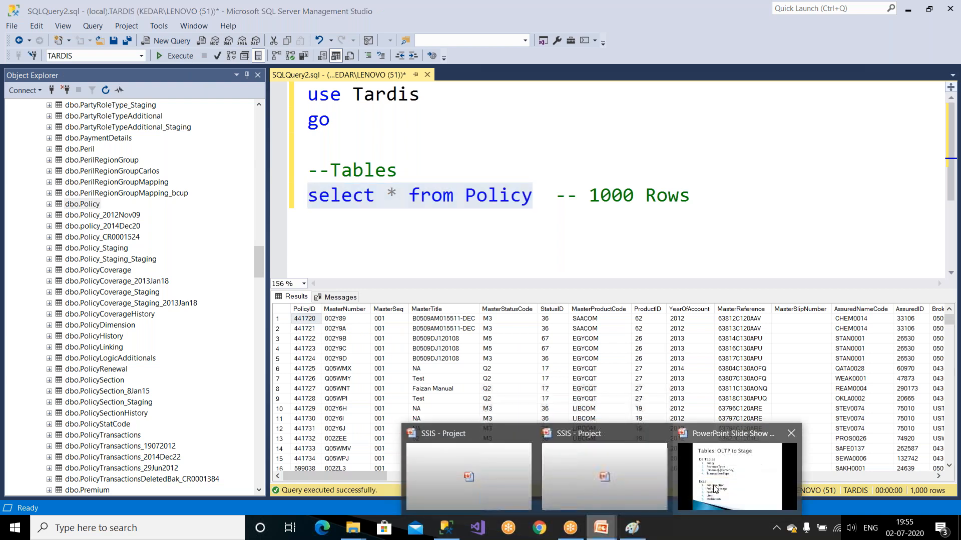
pyautogui.click(715, 488)
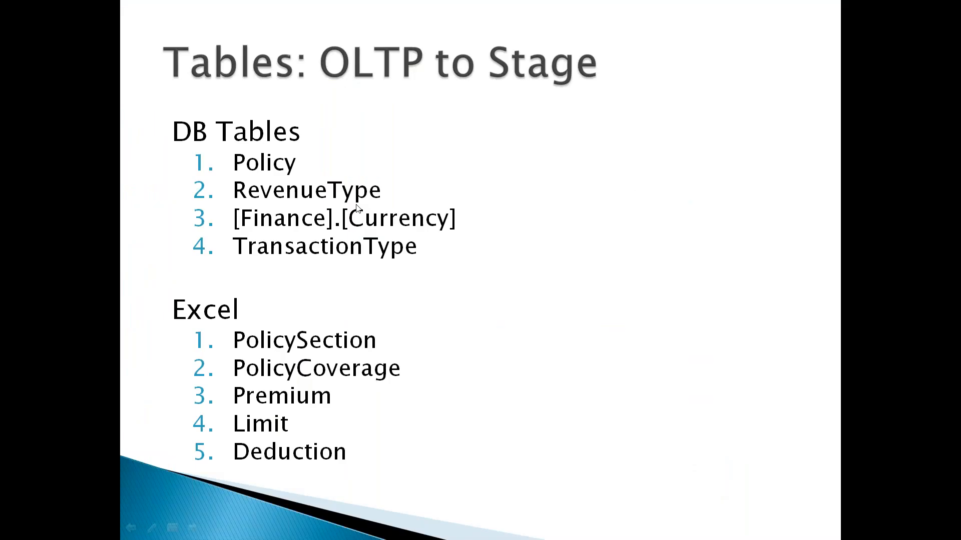
pyautogui.hotkey('alt', 'Tab')
# Add the statement "select * from RevenueType" on a new line below the Policy select
pyautogui.moveTo(454, 201); pyautogui.dragTo(278, 206)
pyautogui.hotkey('ctrl', 'c')
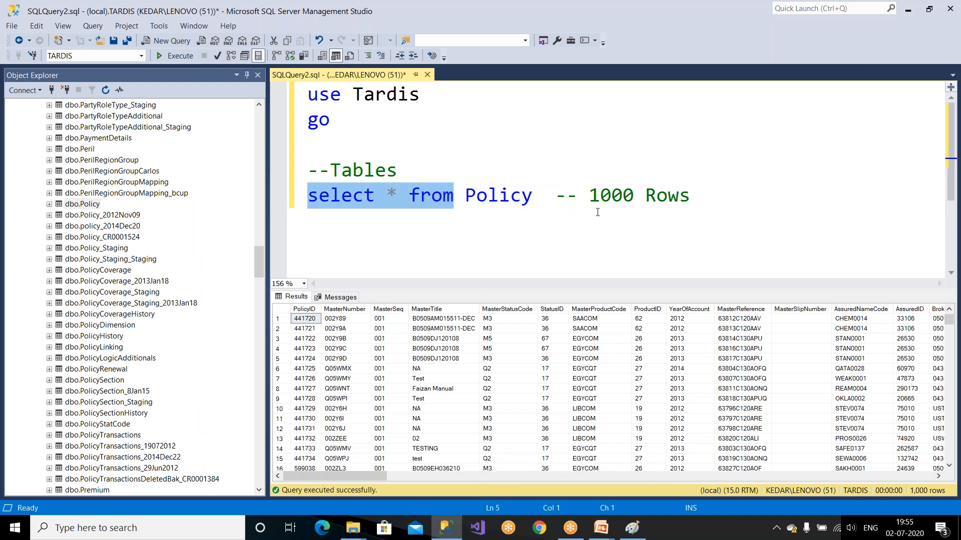
pyautogui.click(697, 203)
pyautogui.press('Return')
pyautogui.hotkey('ctrl', 'v')
pyautogui.write('Fe')
pyautogui.press('BackSpace')
pyautogui.press('BackSpace')
pyautogui.write('Rebe')
pyautogui.press('BackSpace')
pyautogui.press('BackSpace')
pyautogui.write('be')
pyautogui.press('BackSpace')
pyautogui.press('BackSpace')
pyautogui.write('venue')
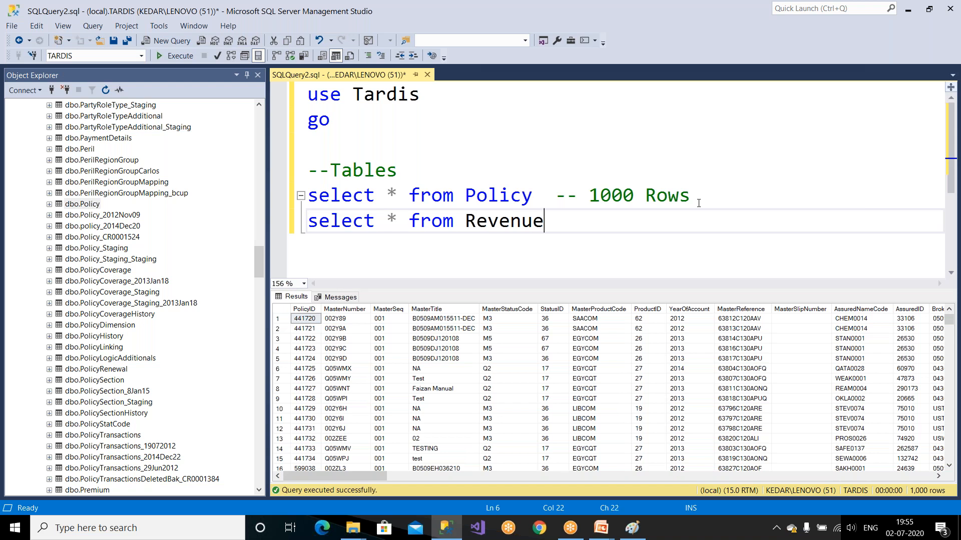
pyautogui.write('Type')
# Find dbo.RevenueType among the TARDIS tables and insert it as the table name in the second select statement
pyautogui.click(112, 347)
pyautogui.scroll(-10, 113, 347)
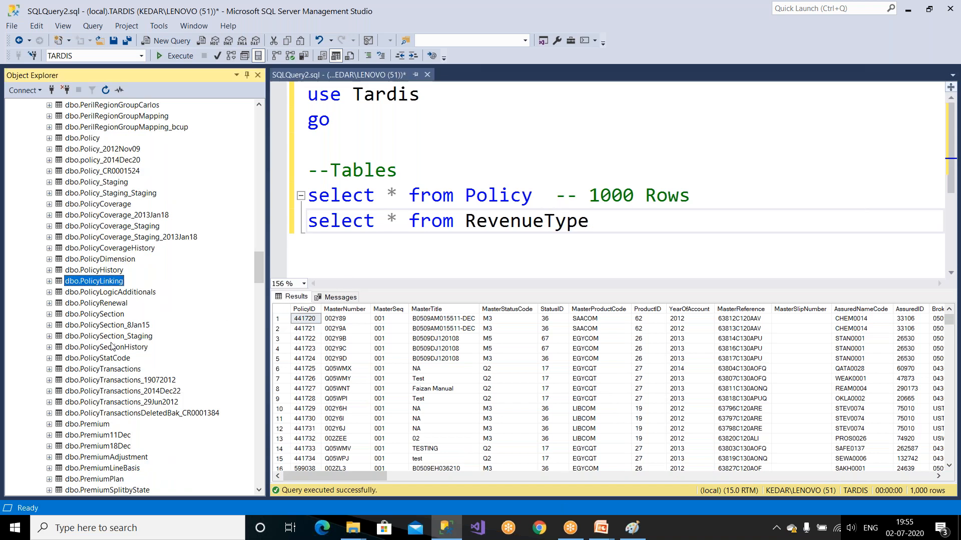
pyautogui.click(100, 282)
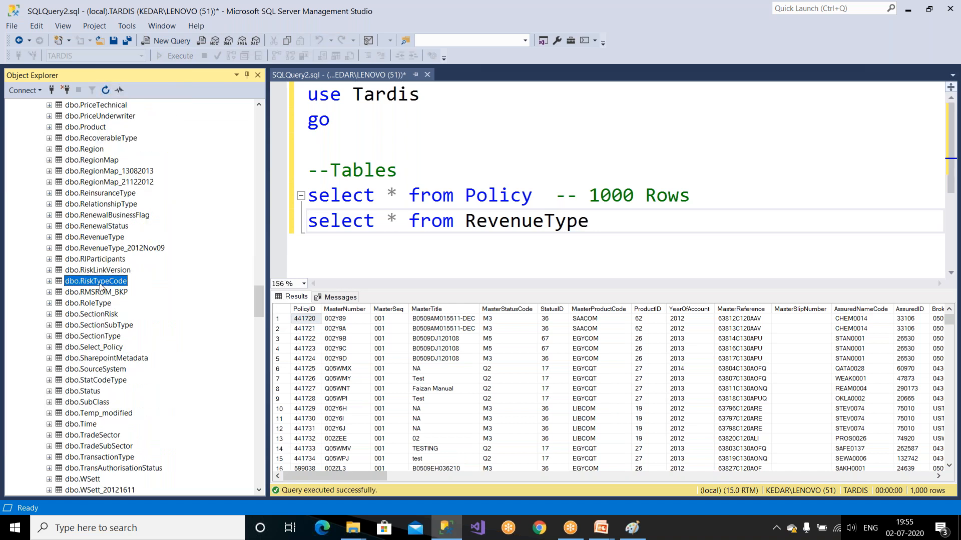
pyautogui.click(113, 238)
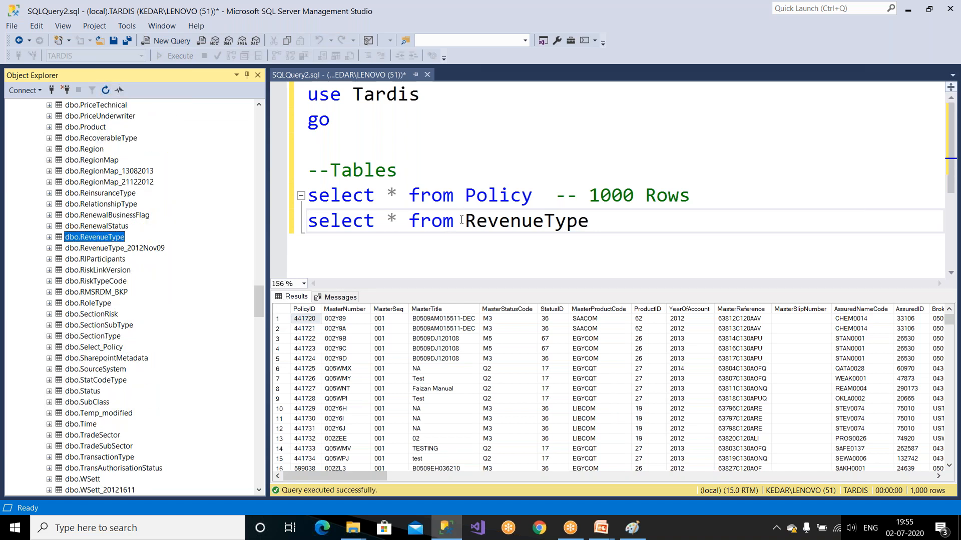
pyautogui.moveTo(464, 221); pyautogui.dragTo(591, 222)
pyautogui.press('BackSpace')
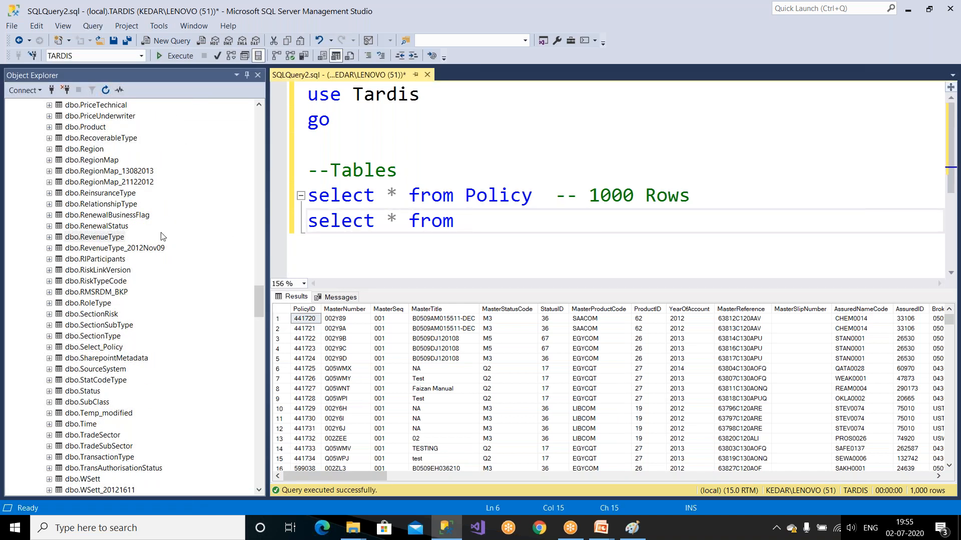
pyautogui.moveTo(113, 244); pyautogui.dragTo(479, 253)
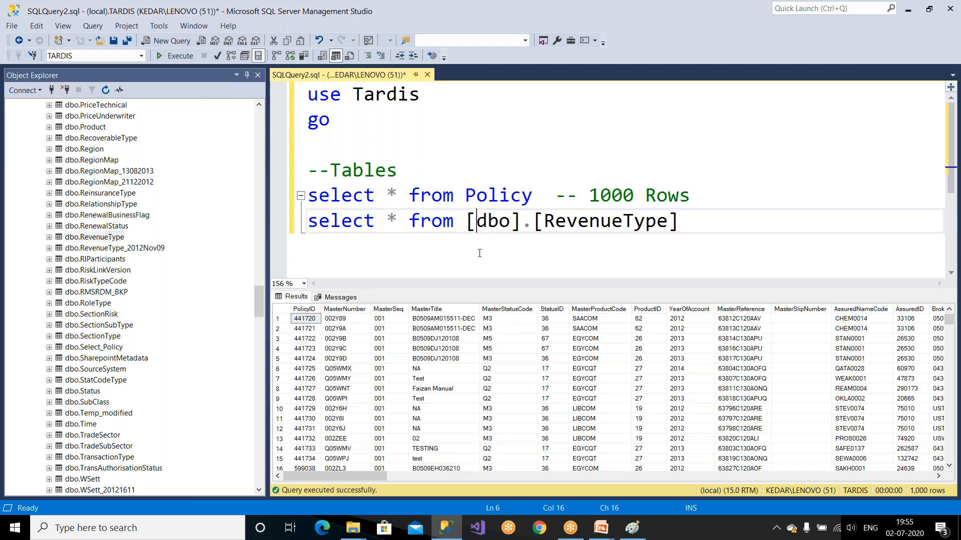
# Execute only the [dbo].[RevenueType] select and then only the "use Tardis" and "go" lines
pyautogui.moveTo(697, 224); pyautogui.dragTo(308, 221)
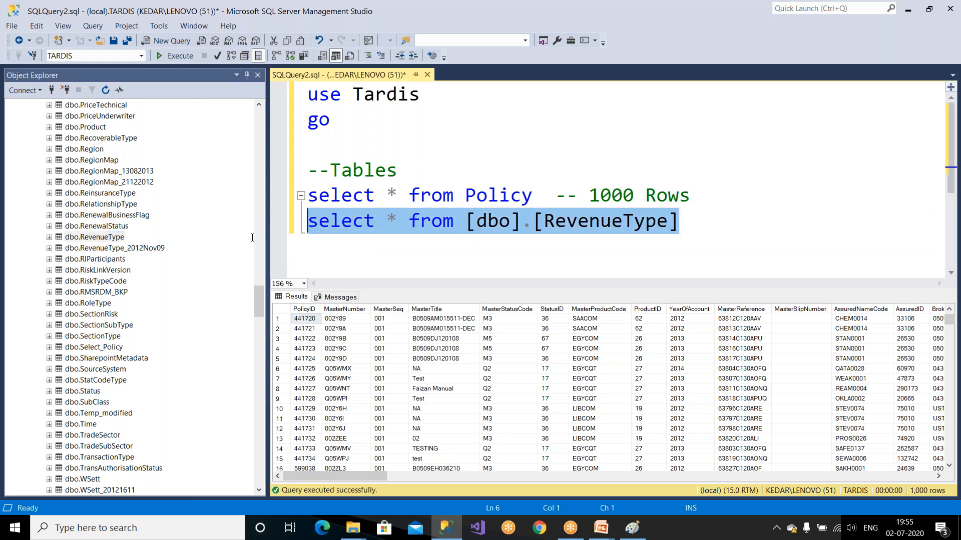
pyautogui.click(194, 58)
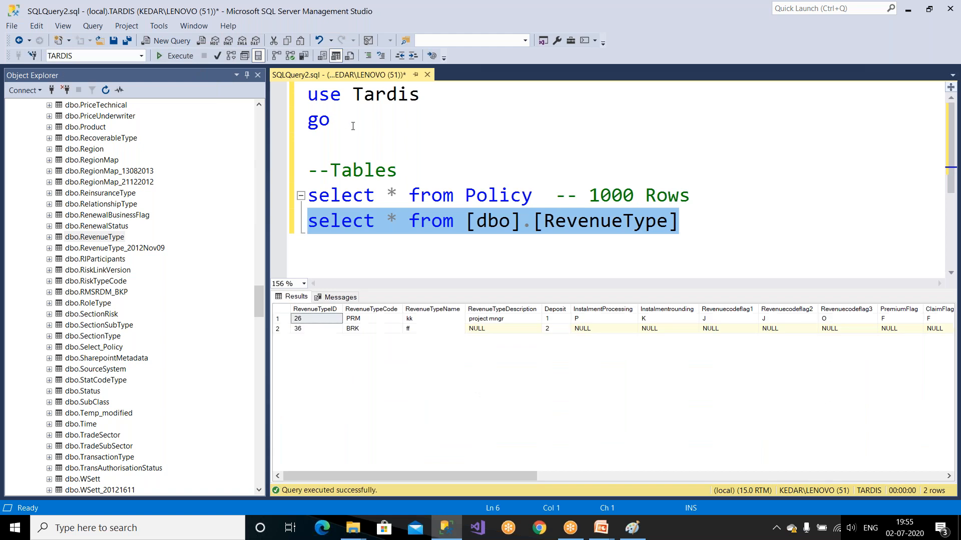
pyautogui.moveTo(333, 121); pyautogui.dragTo(289, 100)
pyautogui.click(175, 55)
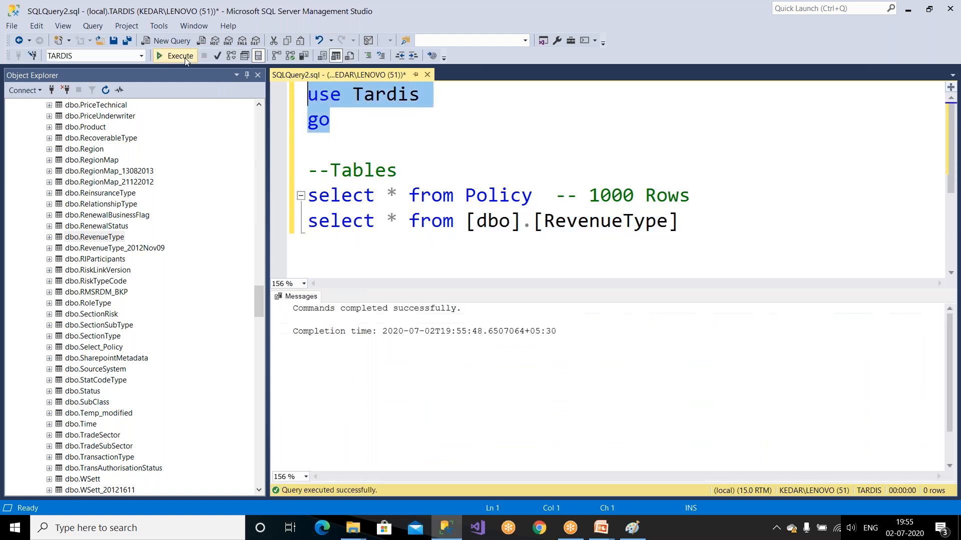
# Try to run the RevenueType select against the model database and examine the message it returns
pyautogui.click(141, 56)
pyautogui.click(91, 139)
pyautogui.moveTo(678, 221); pyautogui.dragTo(308, 221)
pyautogui.press('F5')
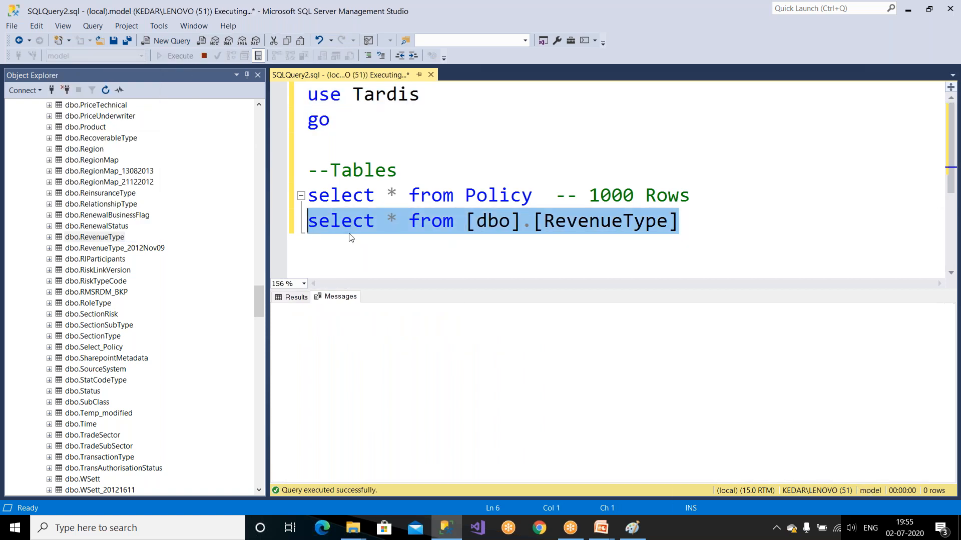
pyautogui.scroll(8, 418, 200)
pyautogui.scroll(8, 417, 364)
pyautogui.moveTo(417, 341); pyautogui.dragTo(716, 350)
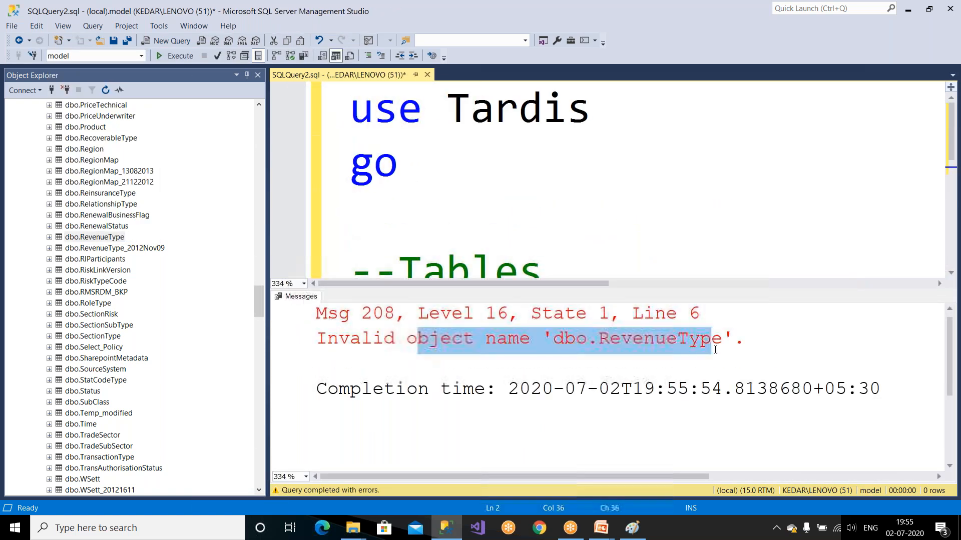
pyautogui.scroll(-8, 652, 205)
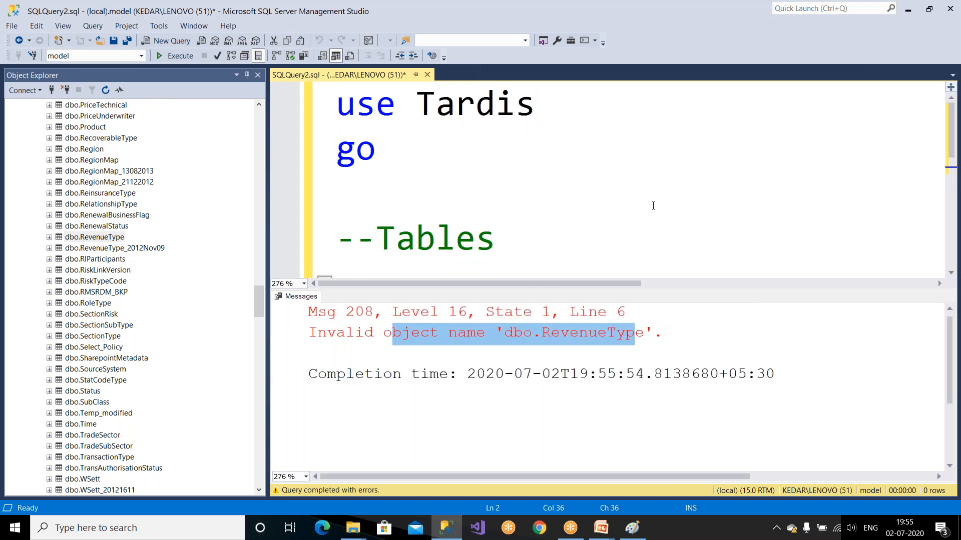
pyautogui.scroll(-8, 579, 196)
# Return to the TARDIS database by executing "use Tardis" and "go", and run the RevenueType select
pyautogui.moveTo(327, 134); pyautogui.dragTo(306, 93)
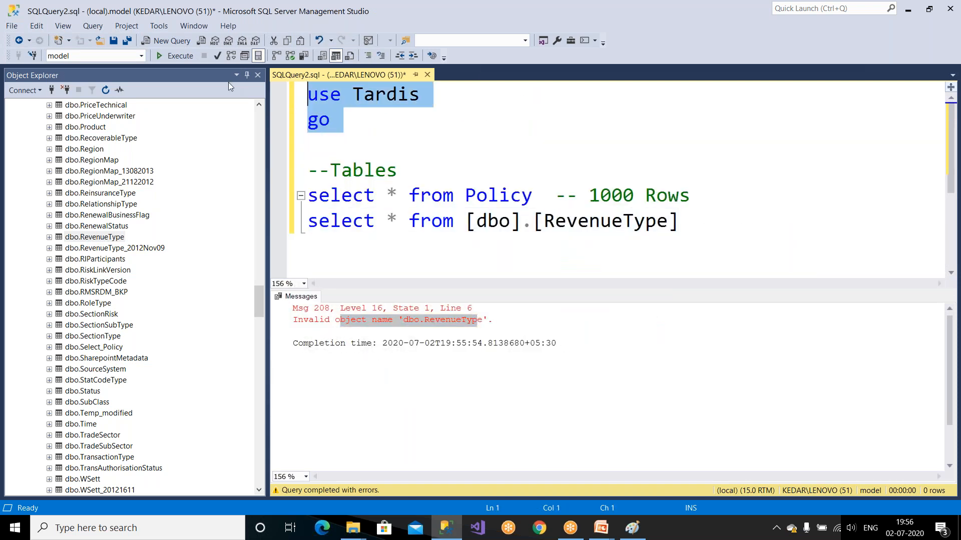
pyautogui.click(180, 55)
pyautogui.moveTo(679, 220); pyautogui.dragTo(308, 223)
pyautogui.click(180, 56)
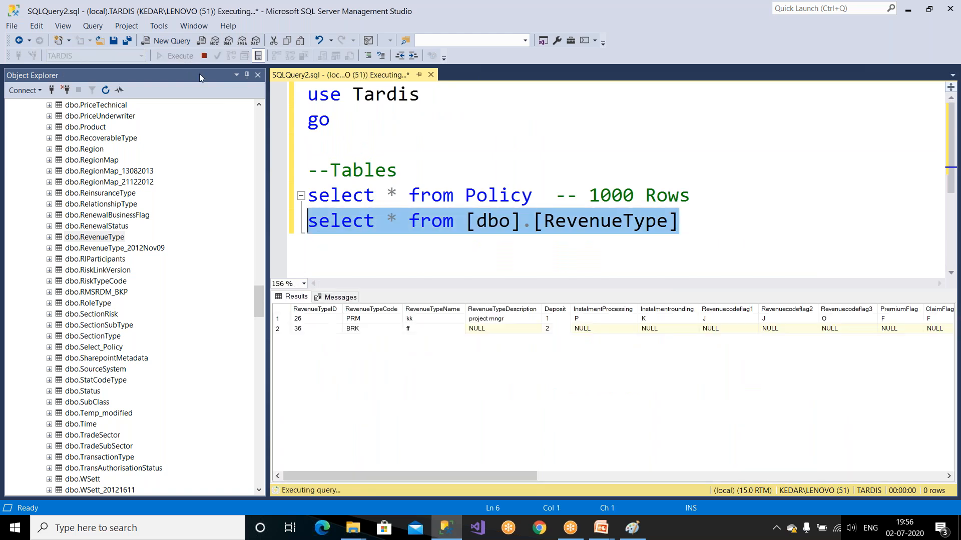
# Check the RevenueType rows and append the comment "-- 2 rows" to that select statement
pyautogui.click(320, 330)
pyautogui.click(699, 227)
pyautogui.write('-- 2 rows')
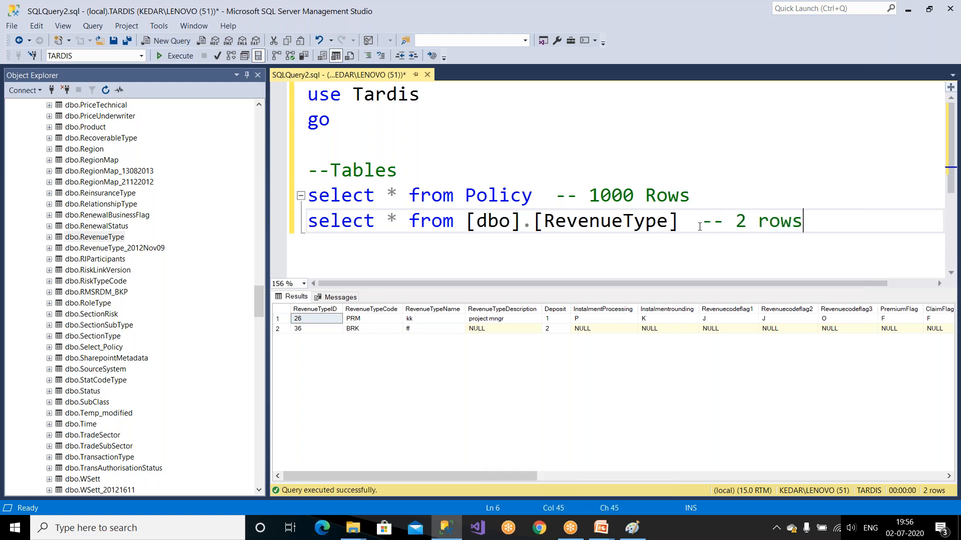
# Reduce [dbo].[RevenueType] to plain RevenueType without schema or brackets and execute the statement
pyautogui.click(547, 224)
pyautogui.press('BackSpace')
pyautogui.press('BackSpace')
pyautogui.press('BackSpace')
pyautogui.press('BackSpace')
pyautogui.press('BackSpace')
pyautogui.press('BackSpace')
pyautogui.press('BackSpace')
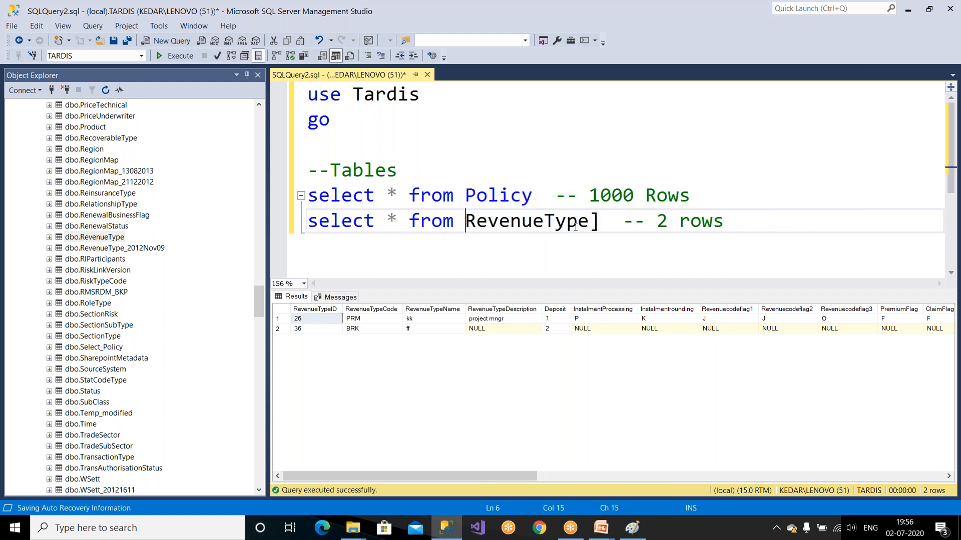
pyautogui.click(600, 224)
pyautogui.press('BackSpace')
pyautogui.moveTo(593, 224); pyautogui.dragTo(298, 225)
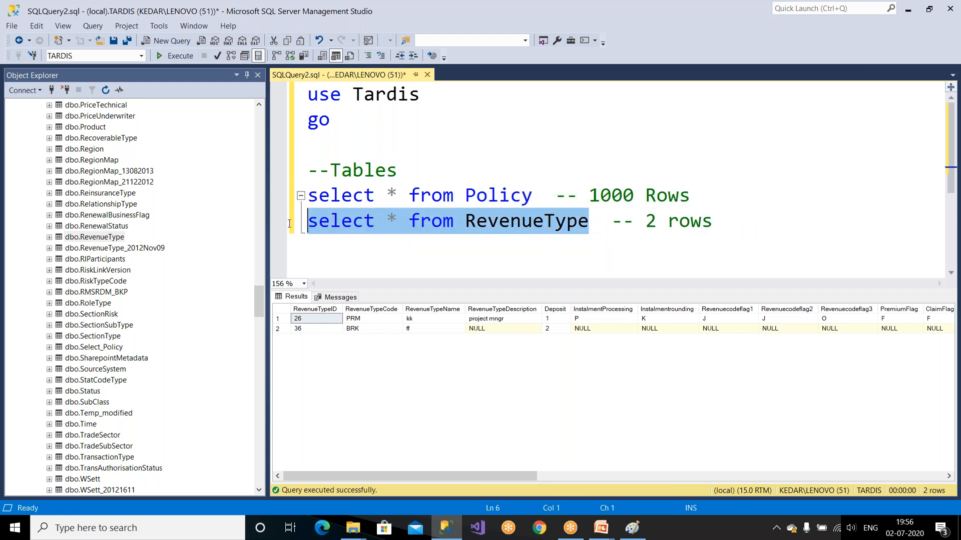
pyautogui.click(183, 59)
# Switch to PowerPoint, leave the slide show and copy [Finance].[Currency] and TransactionType from the DB Tables list
pyautogui.click(614, 530)
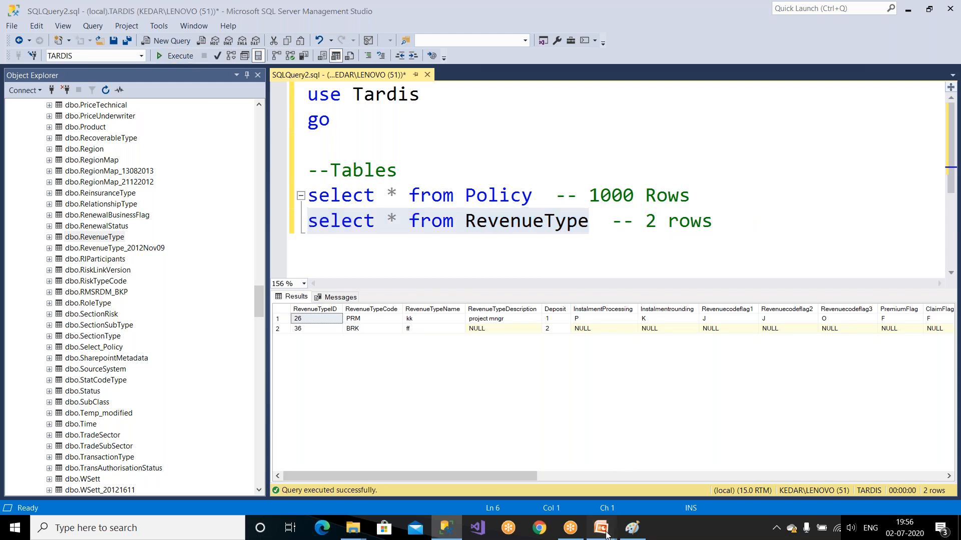
pyautogui.click(693, 455)
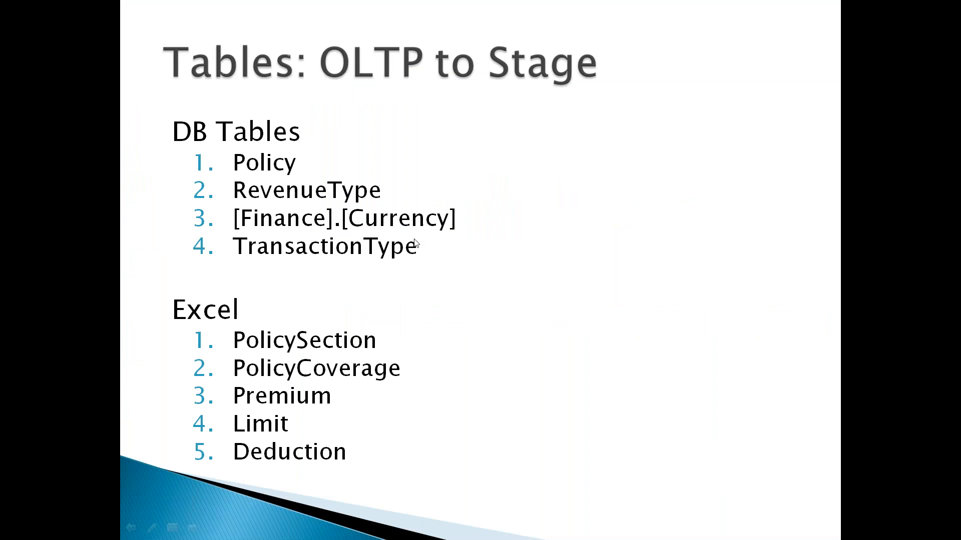
pyautogui.press('Escape')
pyautogui.moveTo(395, 233); pyautogui.dragTo(534, 252)
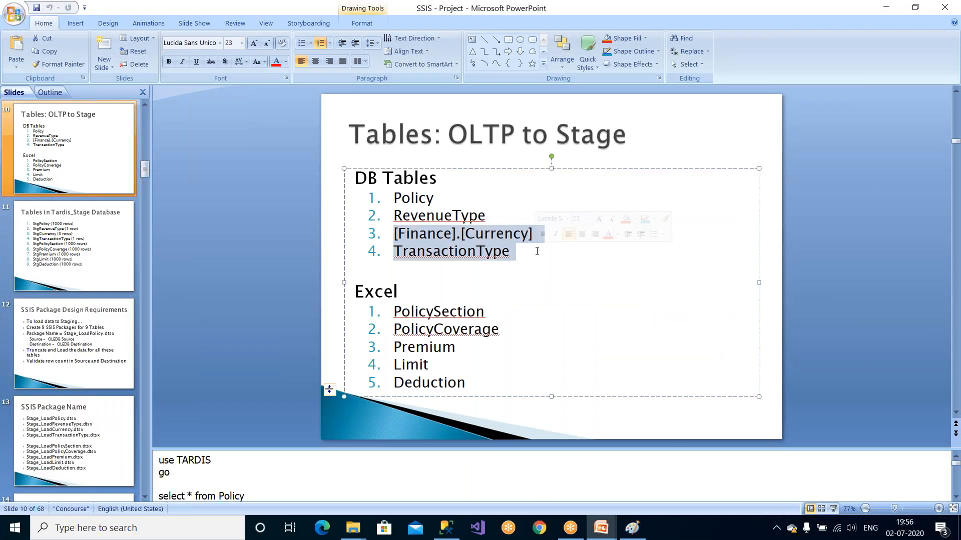
pyautogui.rightClick(497, 248)
pyautogui.click(515, 263)
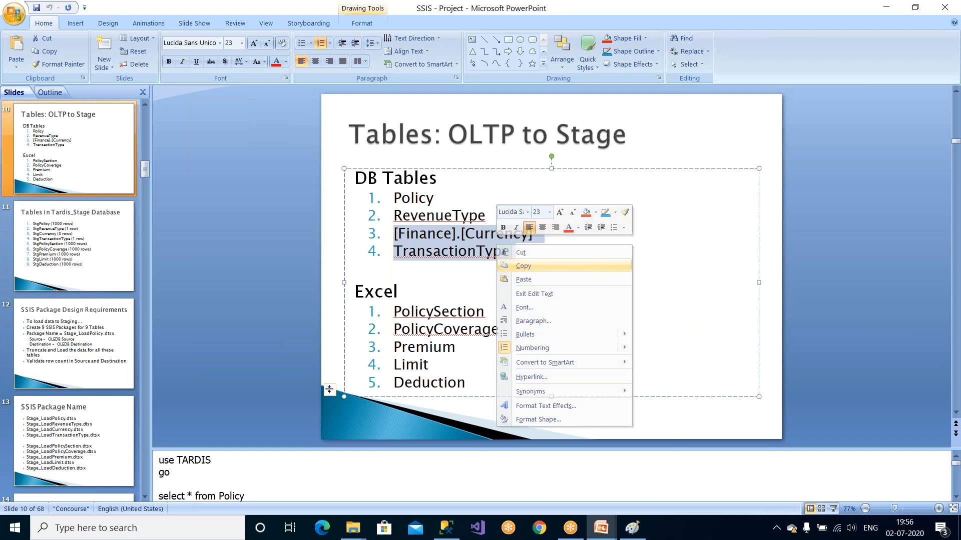
# Switch to Management Studio and paste the copied table names below the RevenueType select, leaving one blank line
pyautogui.click(451, 531)
pyautogui.click(722, 224)
pyautogui.press('Return')
pyautogui.press('Return')
pyautogui.hotkey('ctrl', 'v')
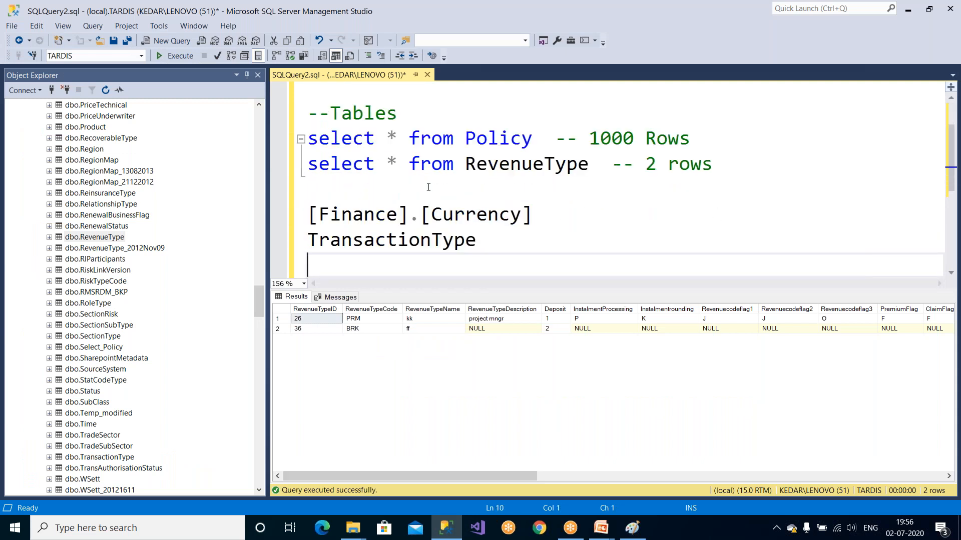
# Place "select * from" in front of [Finance].[Currency] so both form one statement on a single line
pyautogui.moveTo(454, 164); pyautogui.dragTo(284, 169)
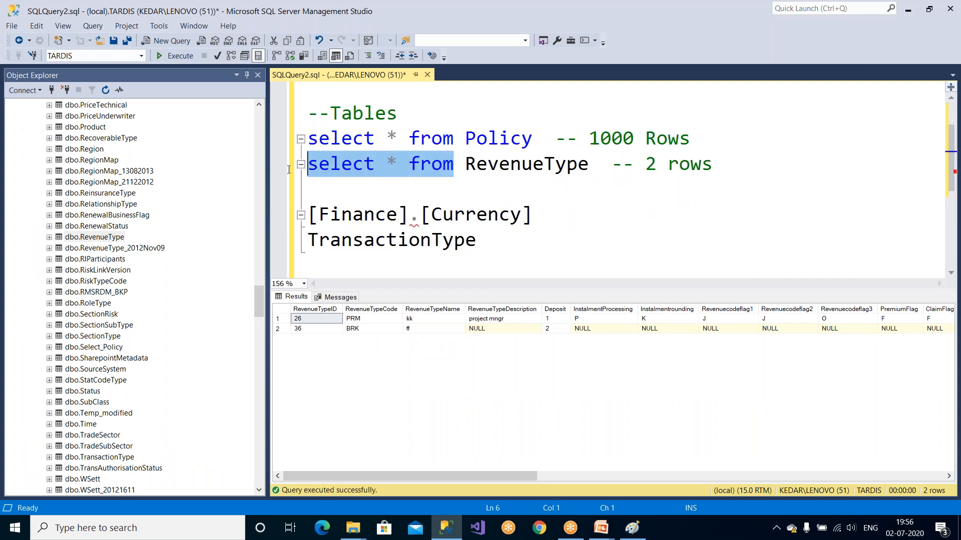
pyautogui.hotkey('ctrl', 'c')
pyautogui.click(291, 196)
pyautogui.hotkey('ctrl', 'v')
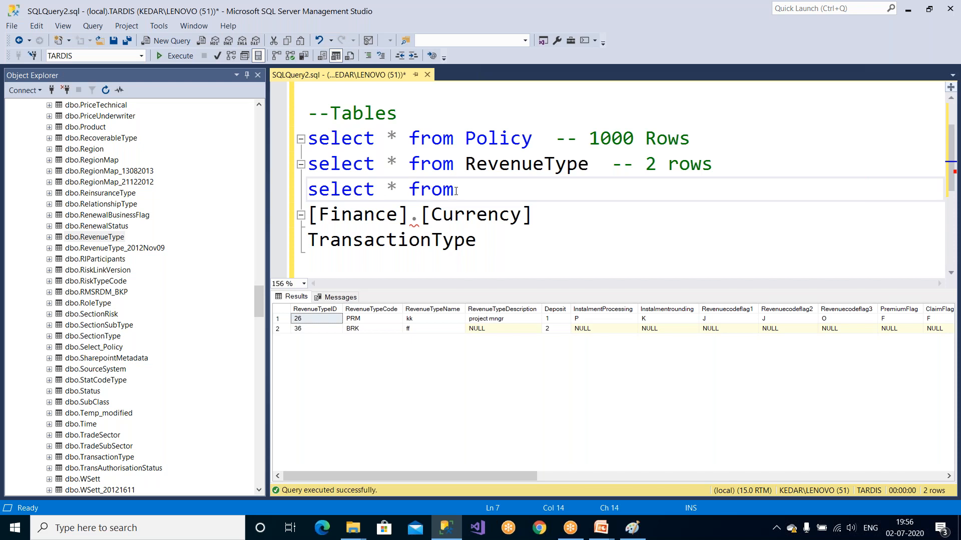
pyautogui.press('Delete')
# Execute the [Finance].[Currency] select, check its rows and append the comment "-- 3 rows" to the statement
pyautogui.moveTo(697, 199); pyautogui.dragTo(307, 192)
pyautogui.click(184, 56)
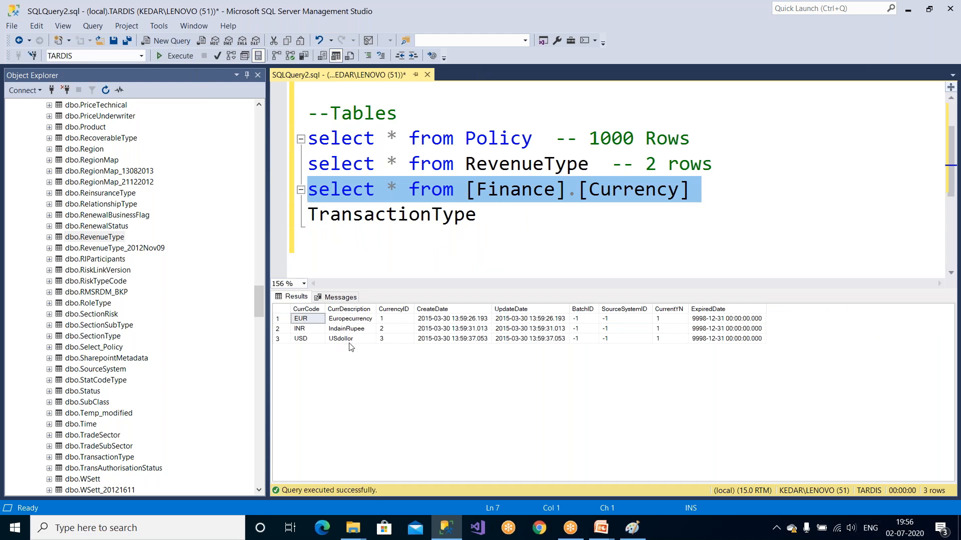
pyautogui.moveTo(344, 346); pyautogui.dragTo(300, 319)
pyautogui.click(742, 192)
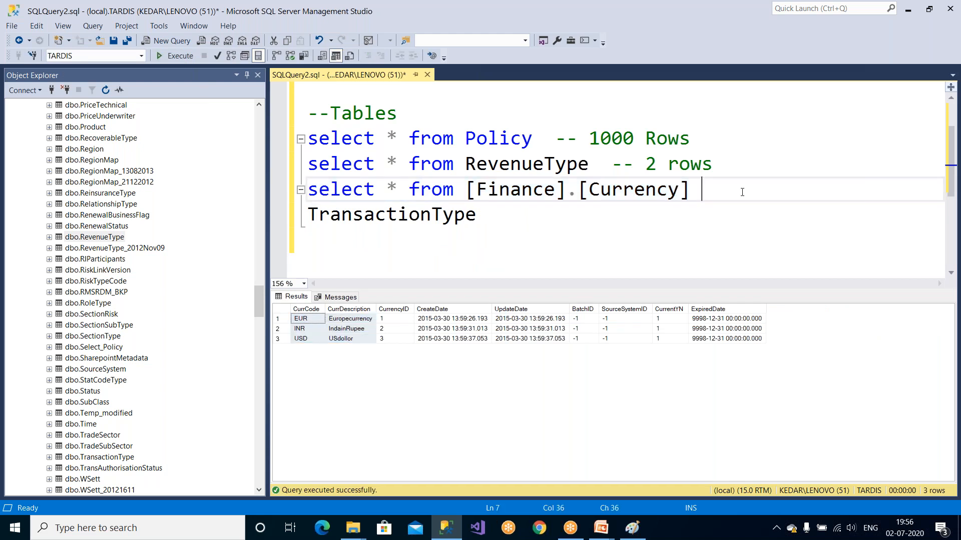
pyautogui.write('-- 3 rows')
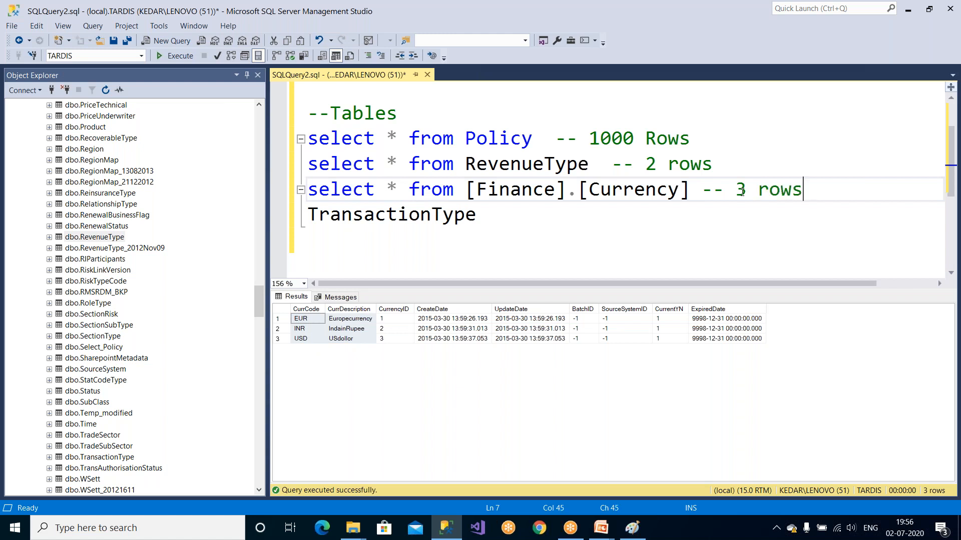
# Copy "select * from" from the [Finance].[Currency] statement and place it in front of TransactionType on the line below
pyautogui.click(454, 190)
pyautogui.hotkey('shift', 'Home')
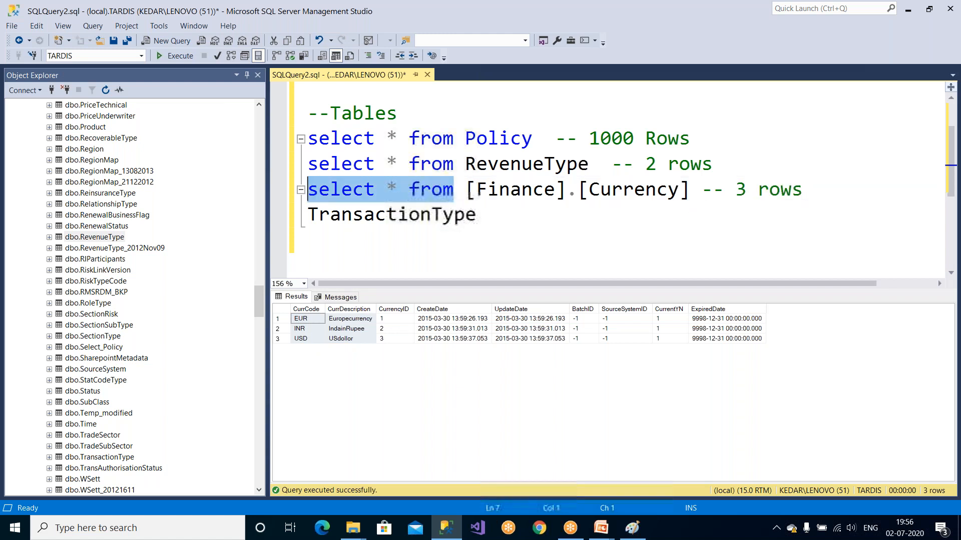
pyautogui.hotkey('ctrl', 'c')
pyautogui.press('Down')
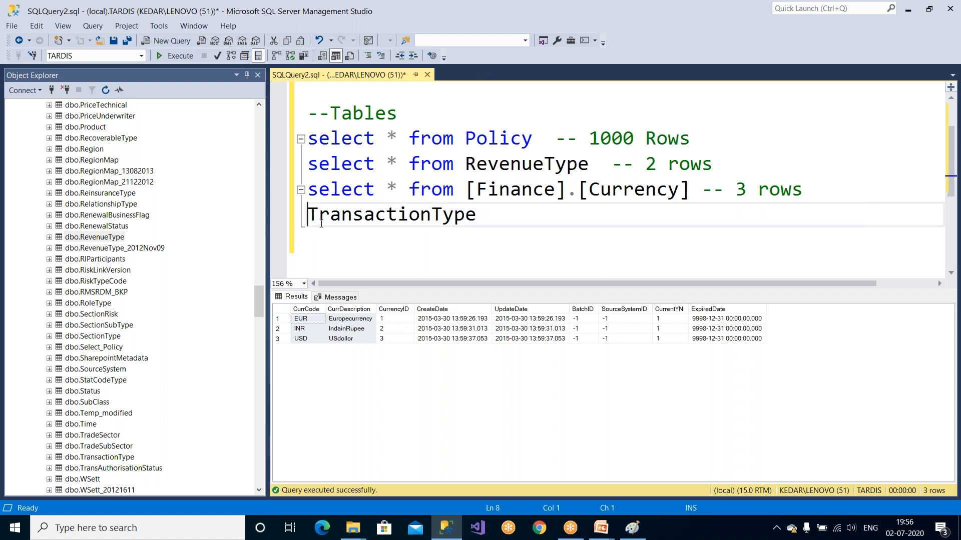
pyautogui.hotkey('ctrl', 'v')
# Execute only the TransactionType select and append the comment "-- 1 rows" to the statement
pyautogui.moveTo(644, 218); pyautogui.dragTo(275, 199)
pyautogui.click(185, 58)
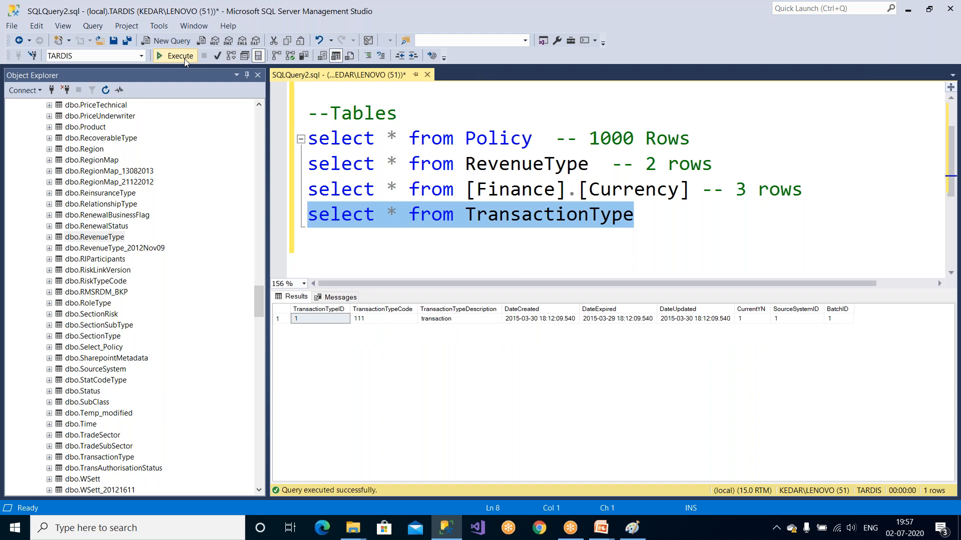
pyautogui.click(659, 218)
pyautogui.write('-- 1 rows')
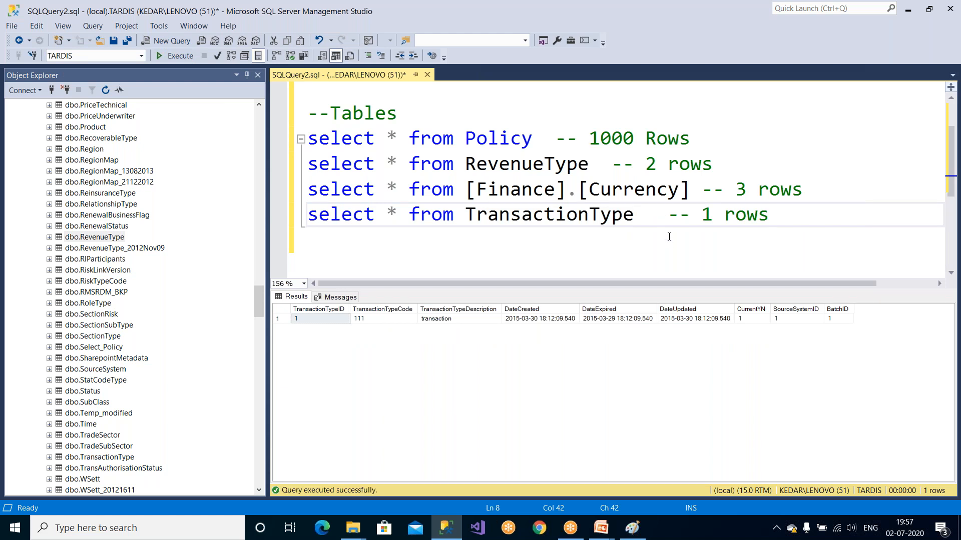
# Highlight the four select statements, hide the query results pane and place the cursor below the last statement
pyautogui.moveTo(773, 221); pyautogui.dragTo(255, 124)
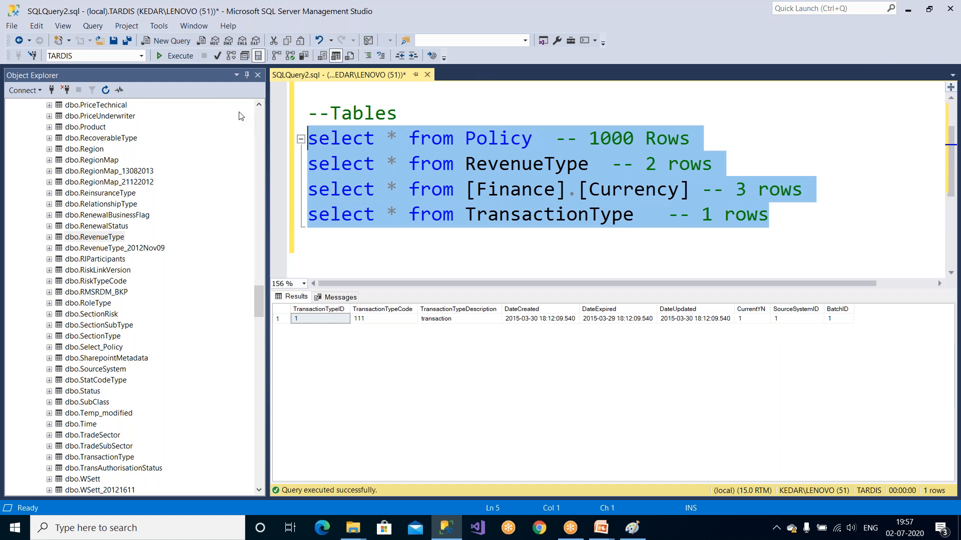
pyautogui.hotkey('ctrl', 'r')
pyautogui.click(345, 306)
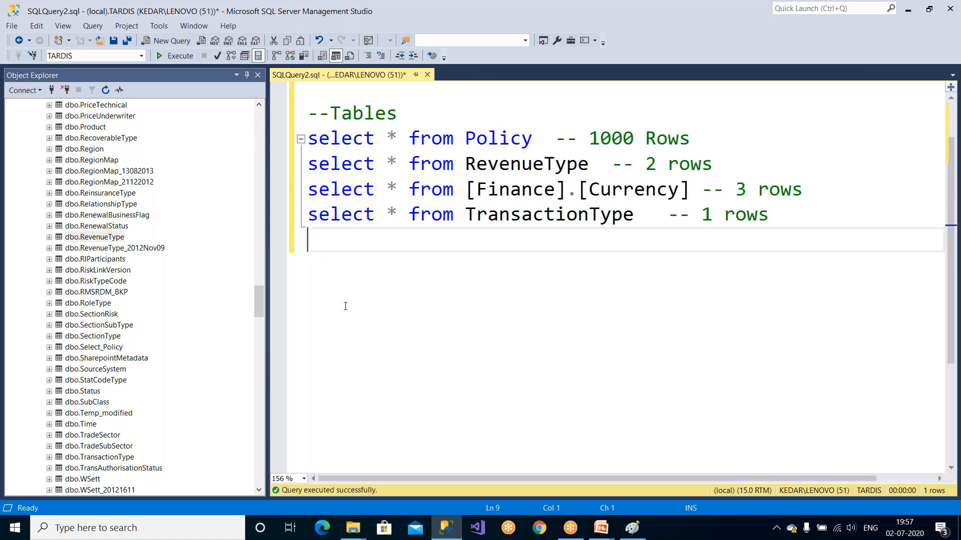
pyautogui.scroll(1, 345, 306)
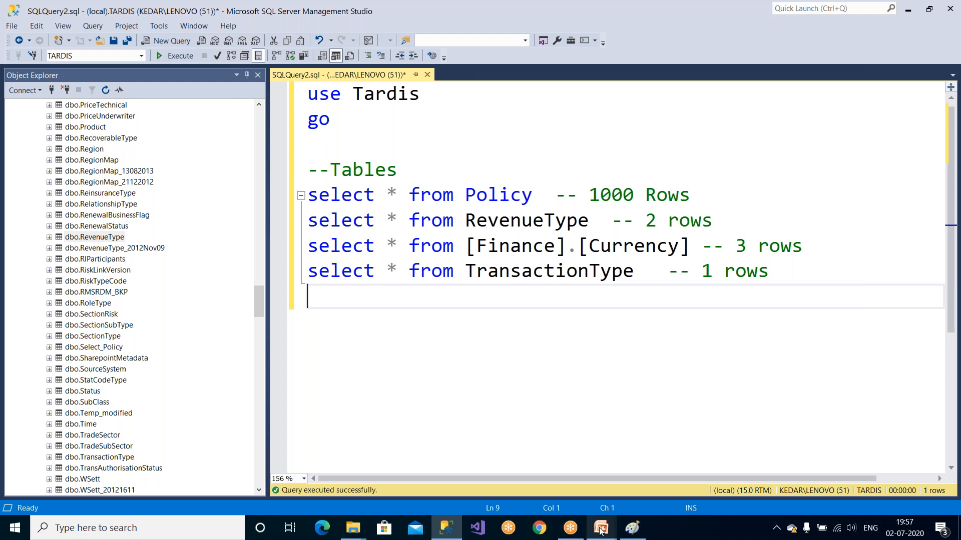
# Switch to PowerPoint and run the slide show from the "Tables: OLTP to Stage" slide
pyautogui.click(618, 497)
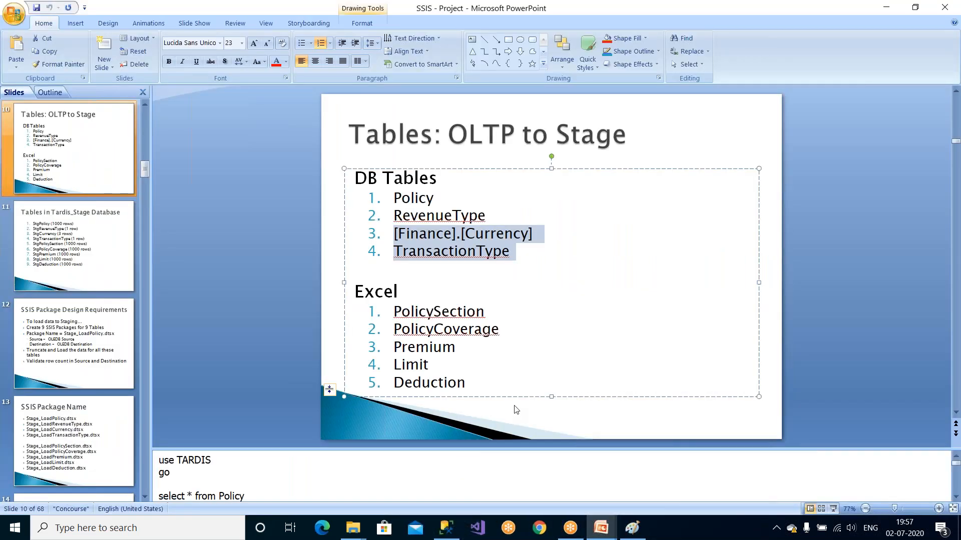
pyautogui.hotkey('shift', 'F5')
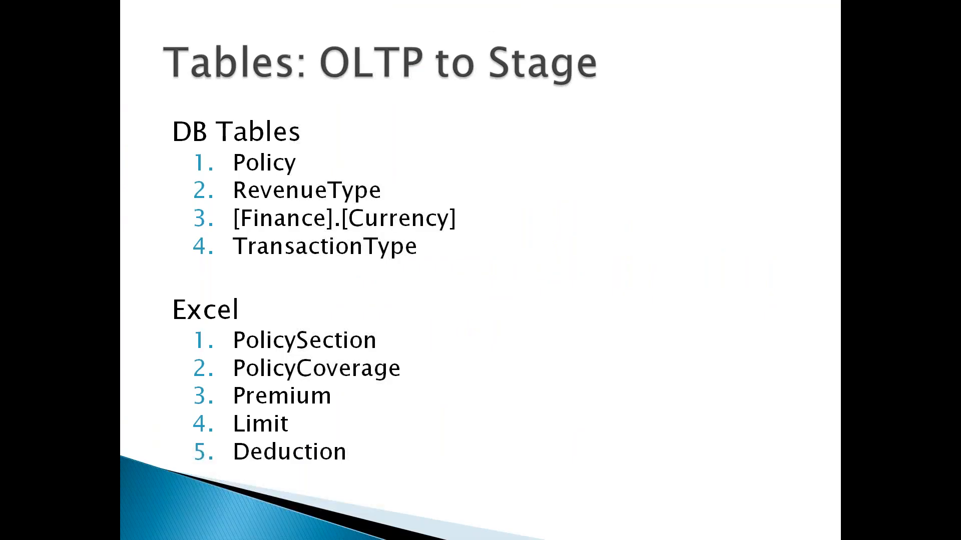
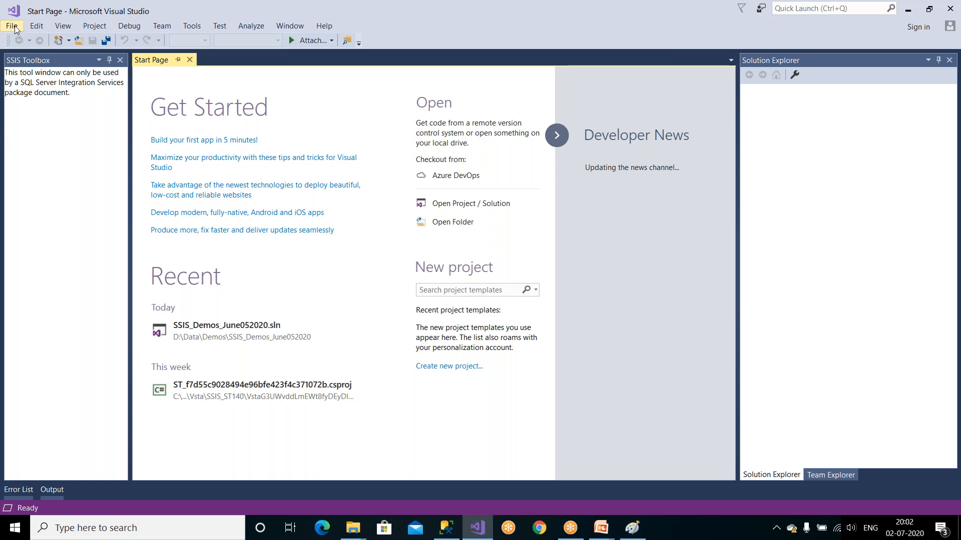
# Check the "Create SSIS Project" slide in PowerPoint for the project name, and return to Visual Studio
pyautogui.click(15, 26)
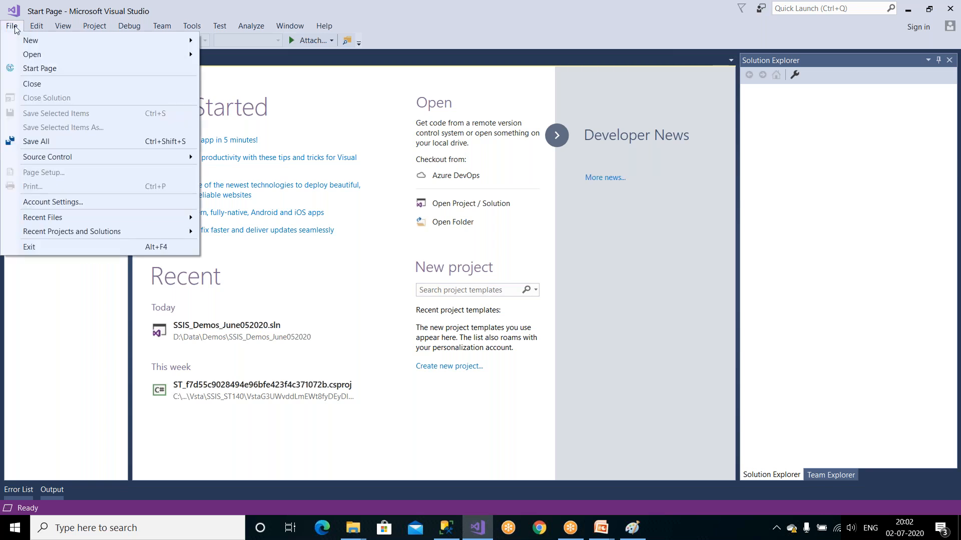
pyautogui.moveTo(40, 43)
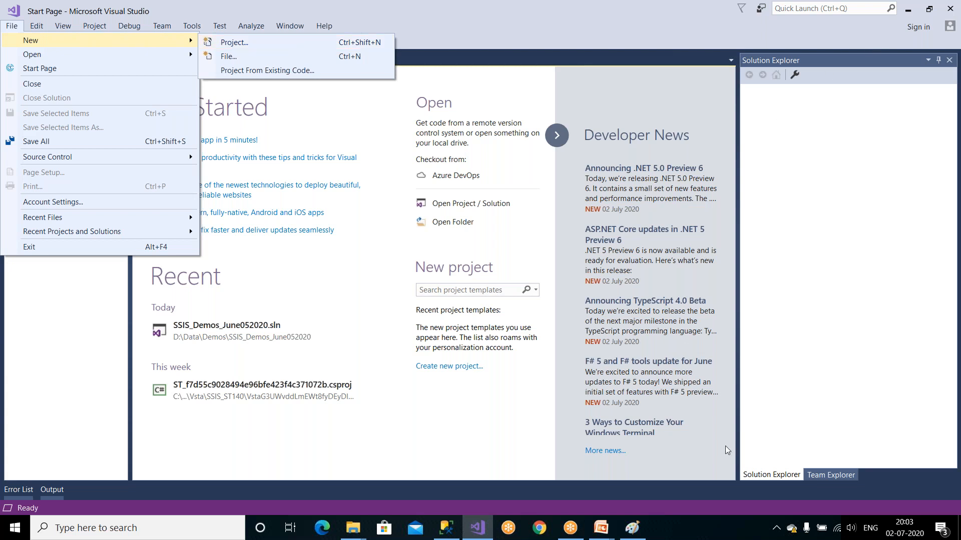
pyautogui.click(601, 528)
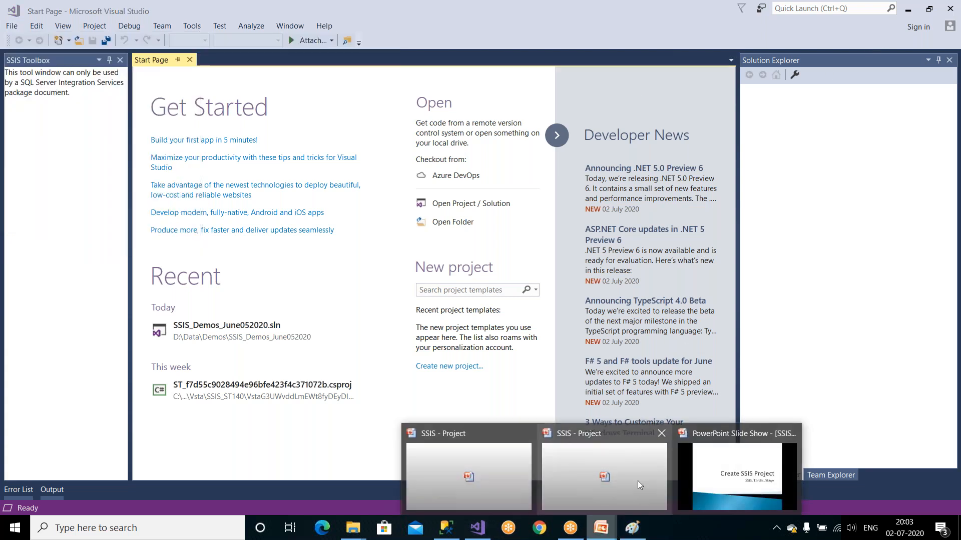
pyautogui.click(638, 481)
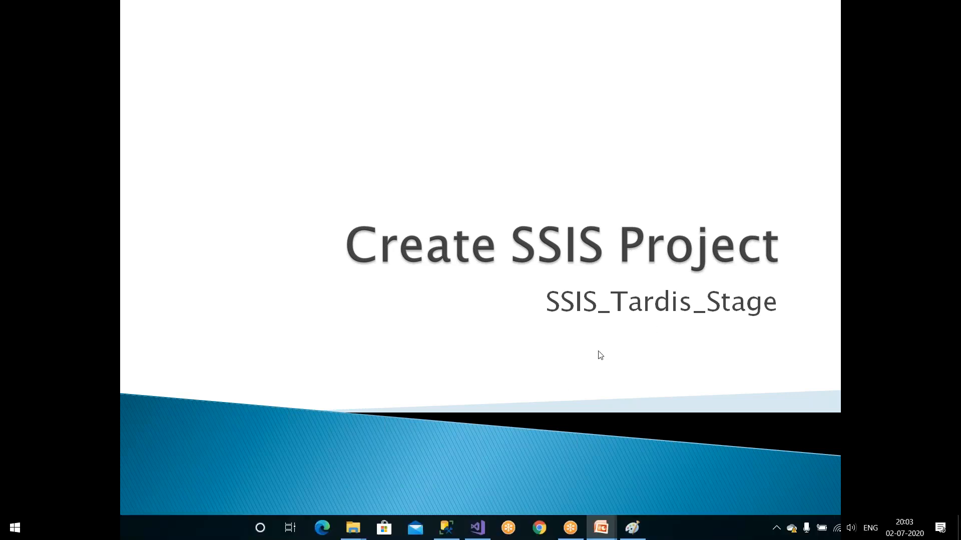
pyautogui.click(478, 528)
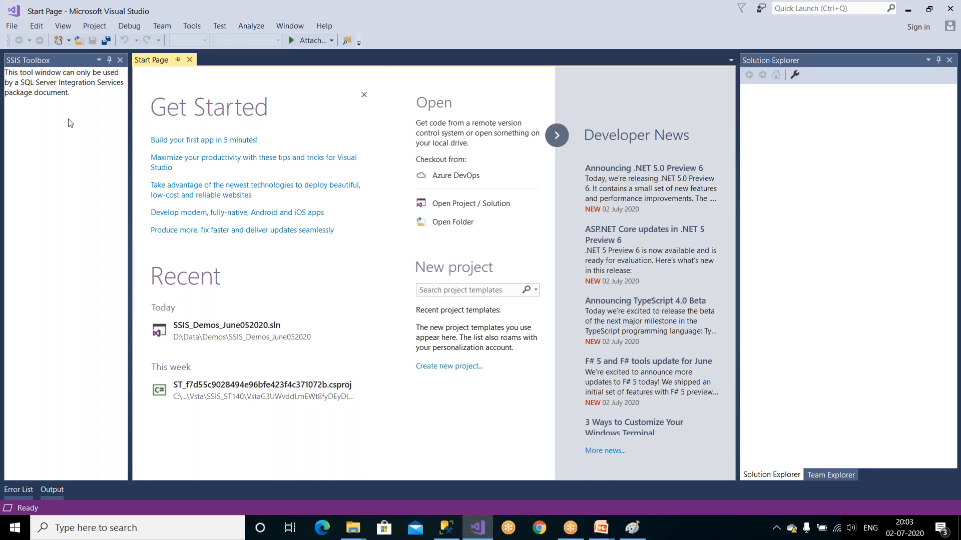
pyautogui.click(12, 25)
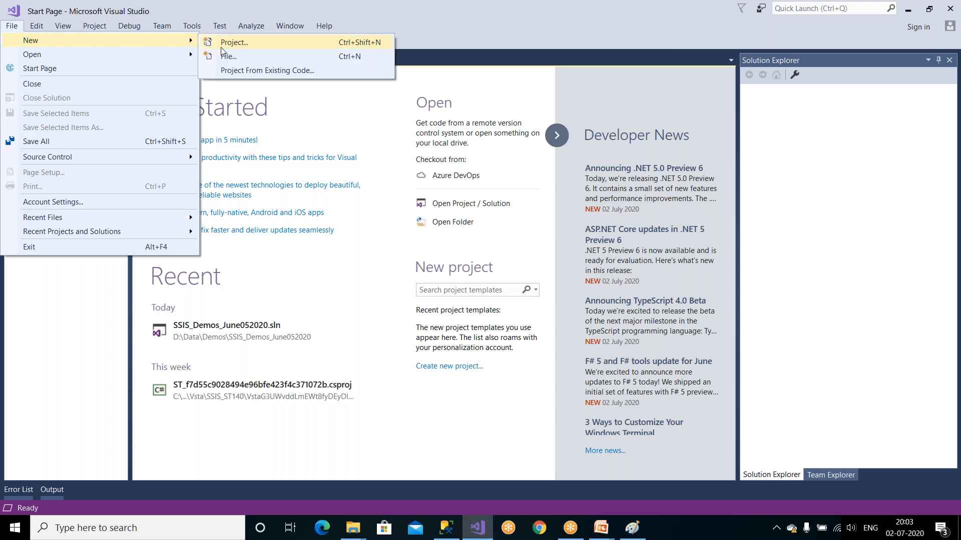
pyautogui.click(289, 35)
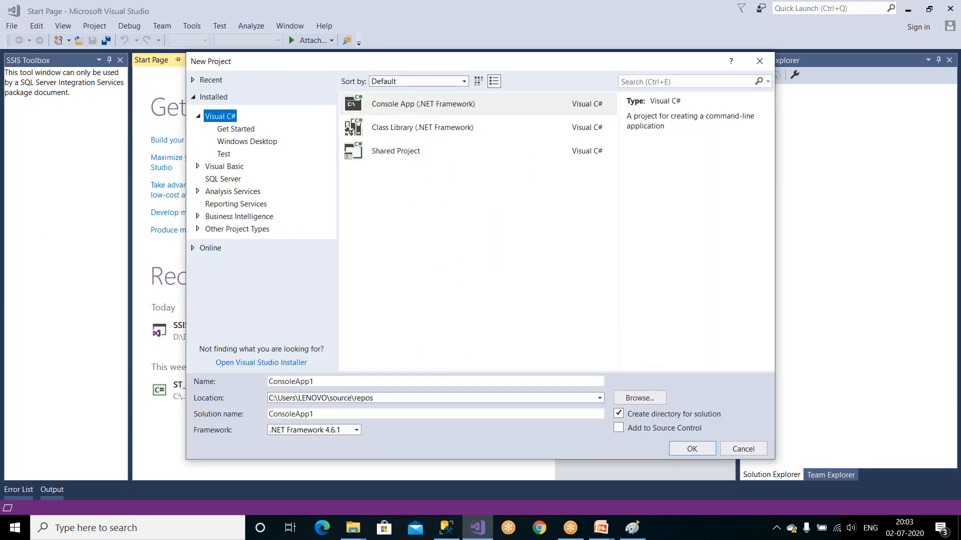
pyautogui.click(247, 220)
pyautogui.click(198, 216)
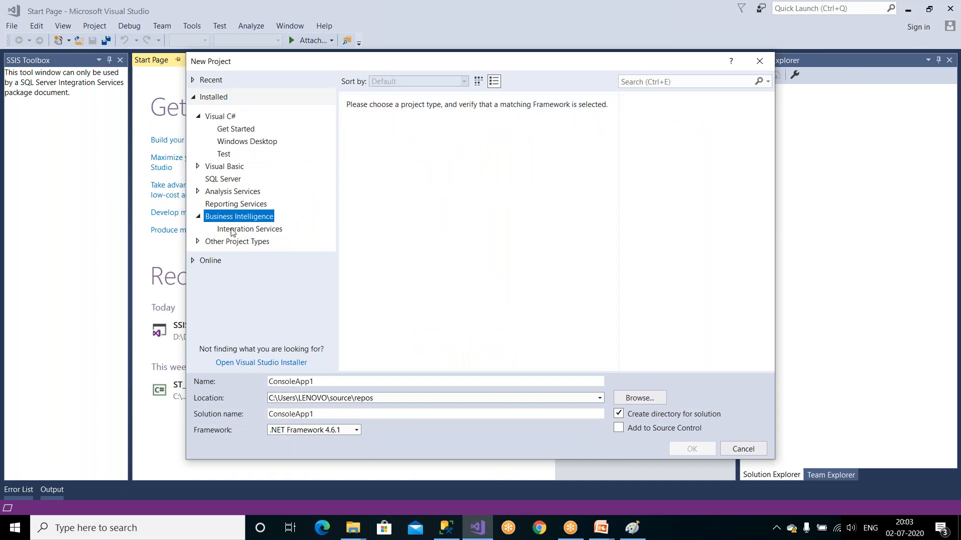
pyautogui.click(231, 230)
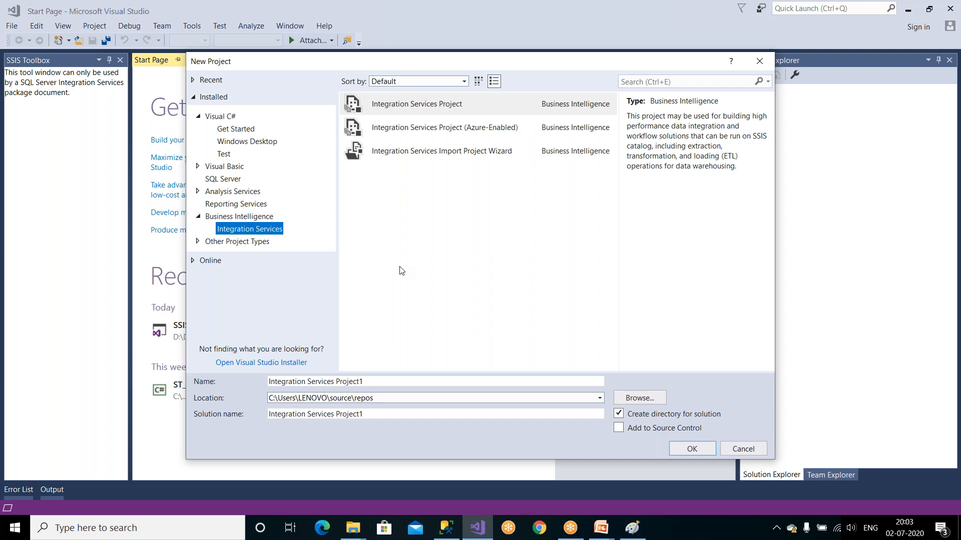
pyautogui.click(451, 109)
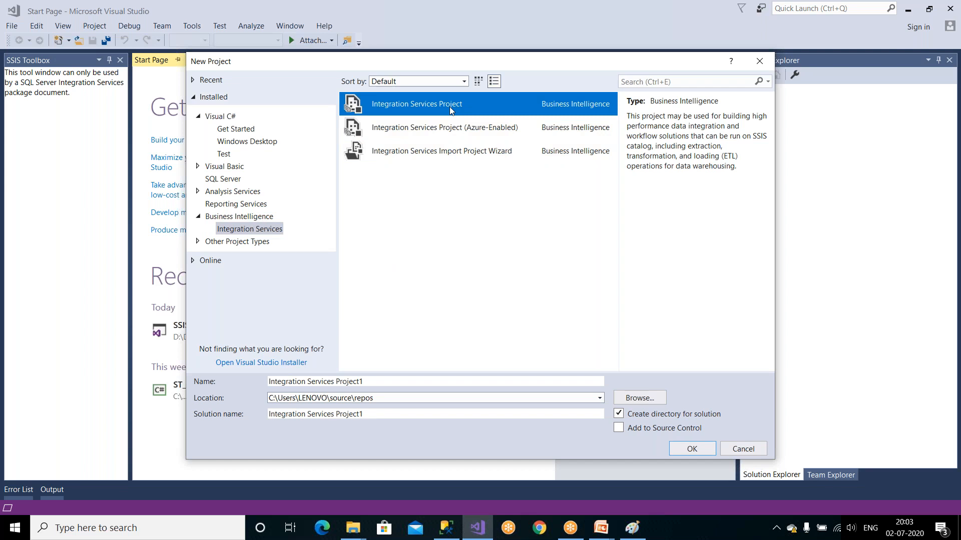
pyautogui.click(743, 450)
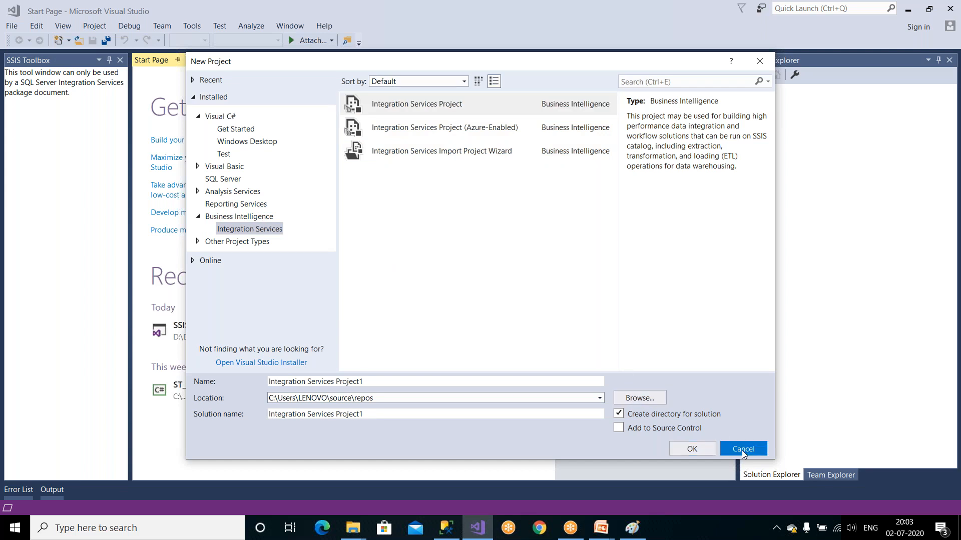
# Start a new project with the Business Intelligence template Integration Services Project and name it SSIS_Tardis_Stage
pyautogui.click(12, 25)
pyautogui.moveTo(25, 43)
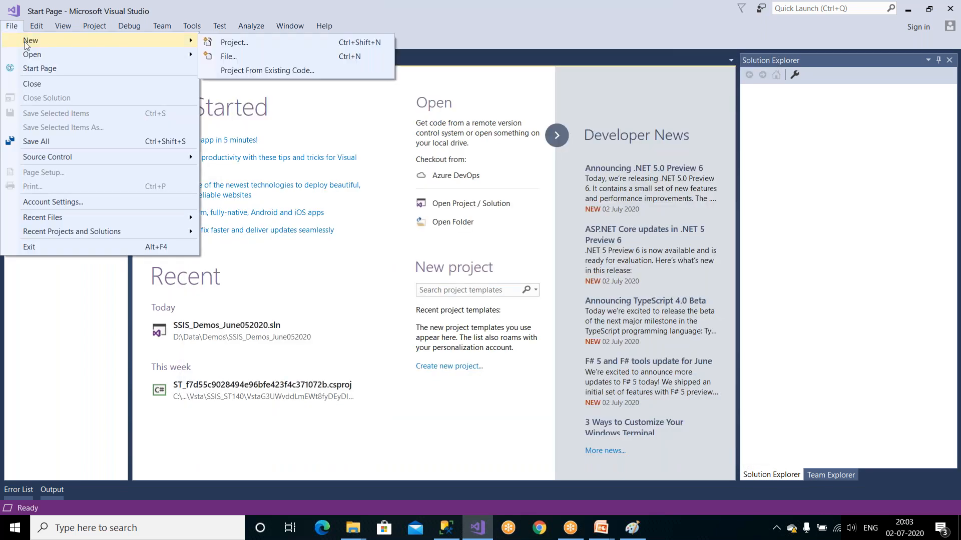
pyautogui.click(226, 43)
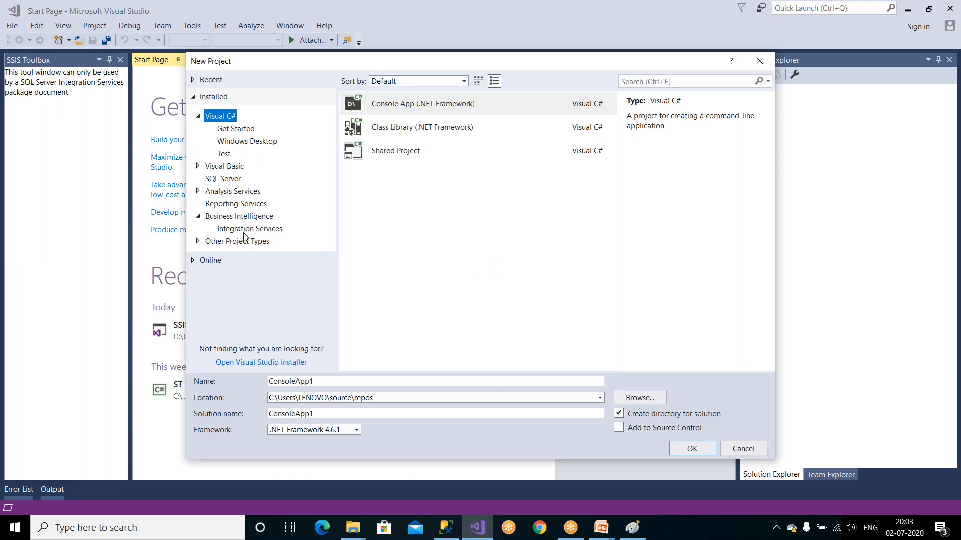
pyautogui.click(247, 232)
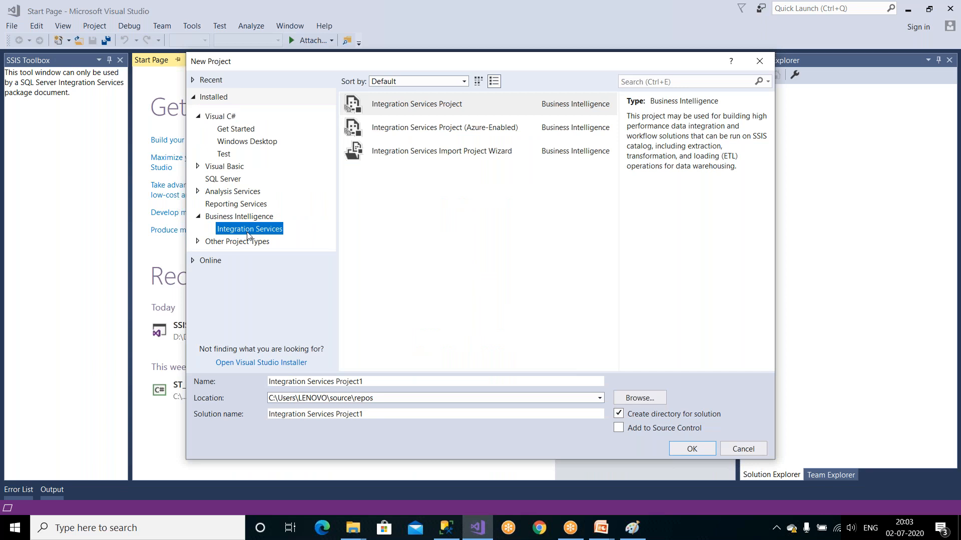
pyautogui.click(397, 105)
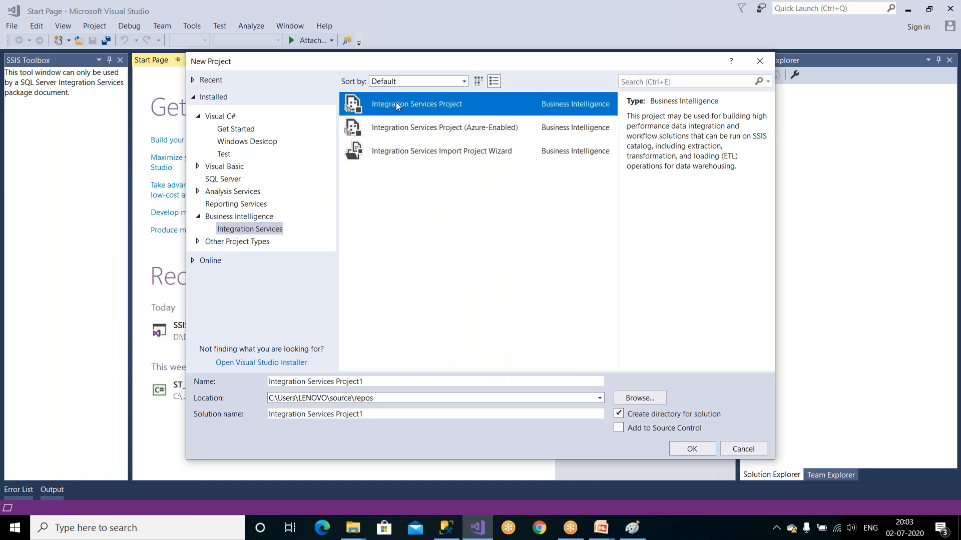
pyautogui.moveTo(384, 382); pyautogui.dragTo(260, 384)
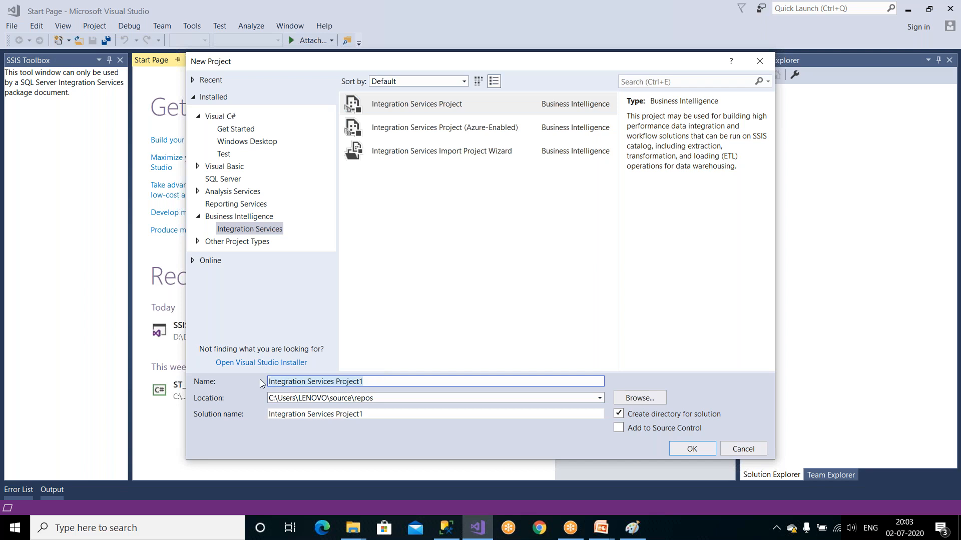
pyautogui.write('SSIS_Tardis_Stage')
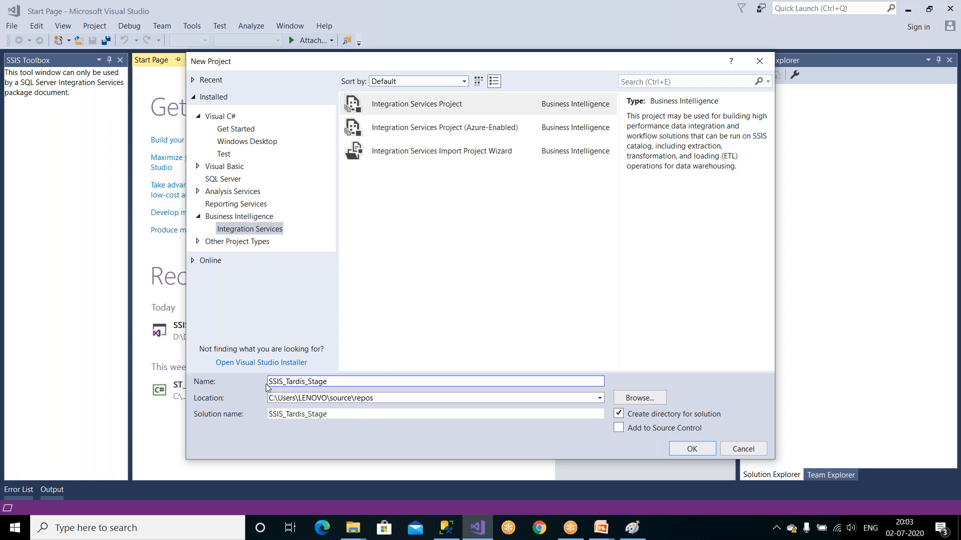
pyautogui.click(601, 528)
# Set the new project's location to the Tardis folder on Local Disk (C:)
pyautogui.click(631, 400)
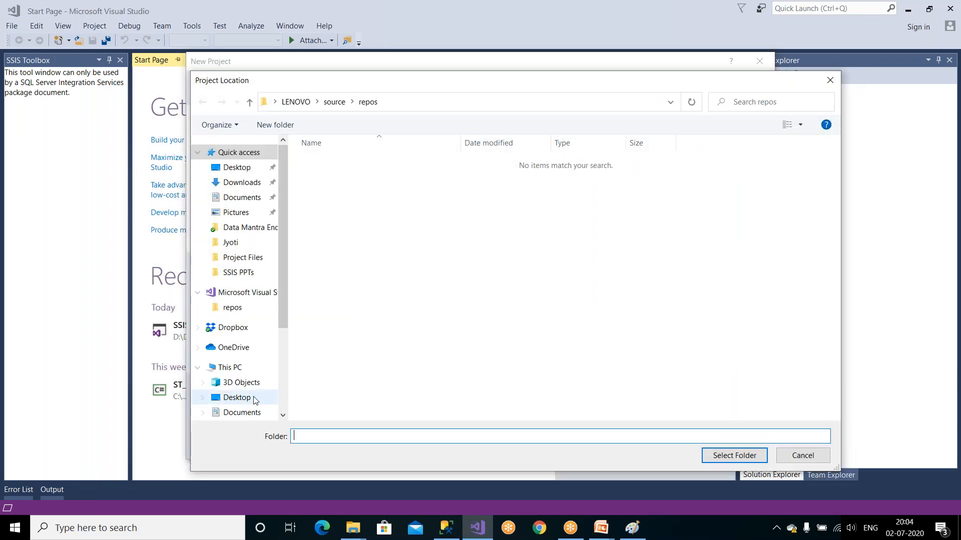
pyautogui.click(236, 370)
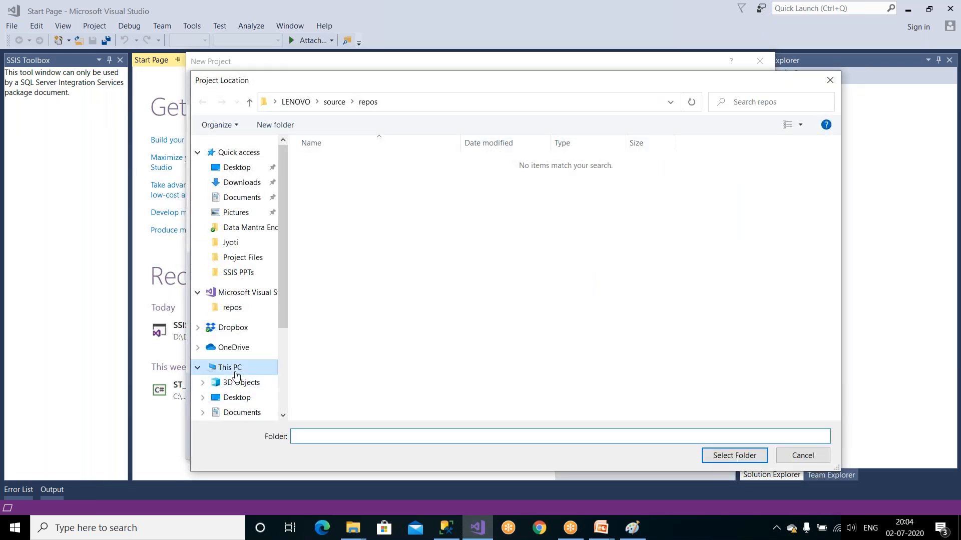
pyautogui.doubleClick(398, 305)
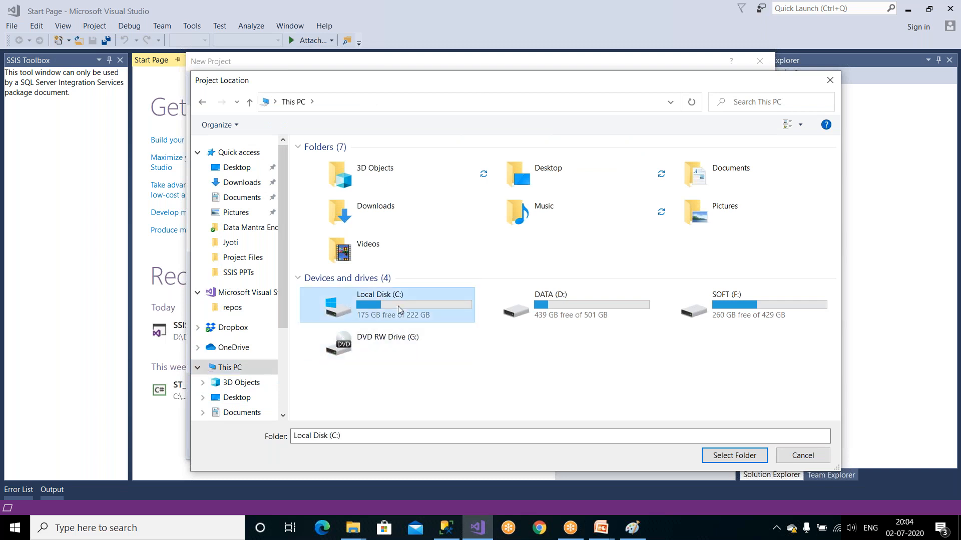
pyautogui.doubleClick(330, 202)
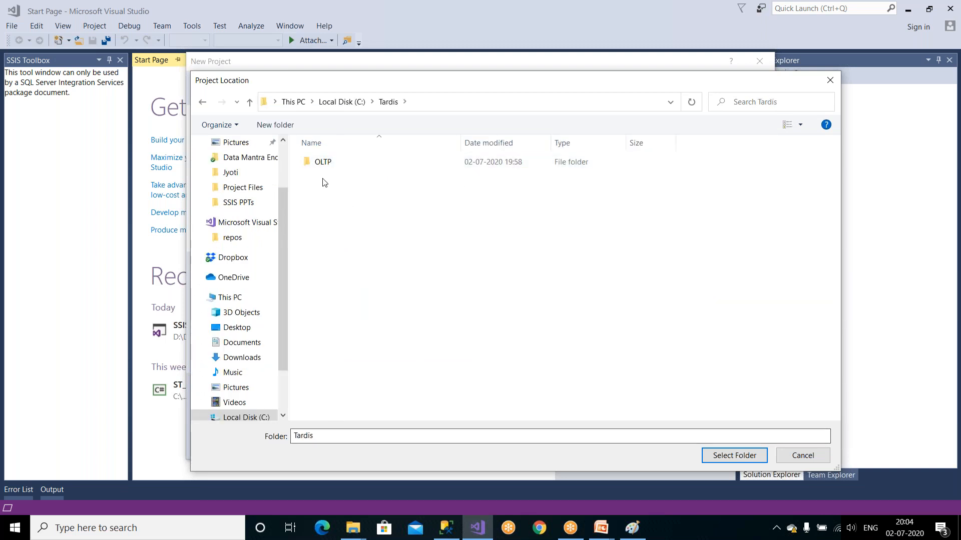
pyautogui.click(423, 106)
pyautogui.click(734, 456)
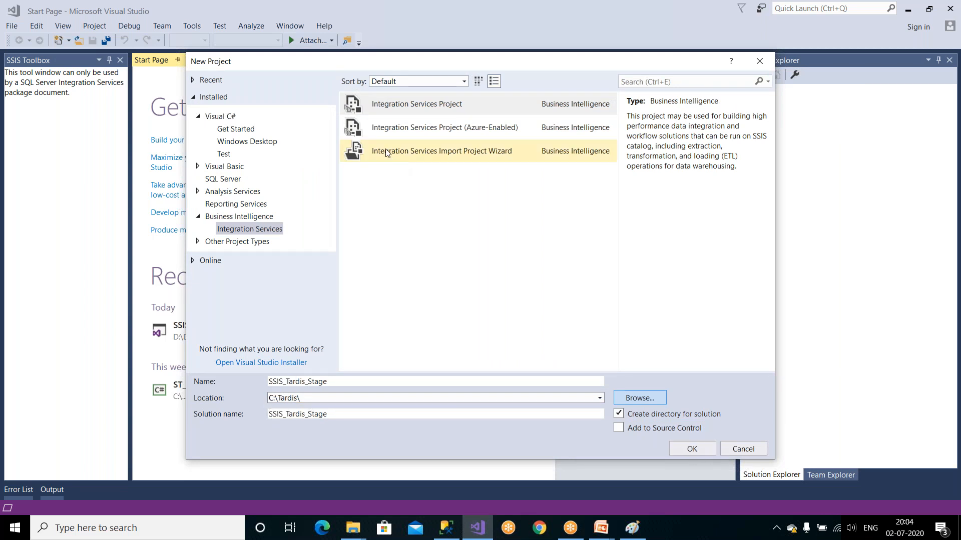
# Confirm the Integration Services Project template, set the location to the Tardis folder on Local Disk (C:), and create the SSIS_Tardis_Stage project
pyautogui.click(407, 109)
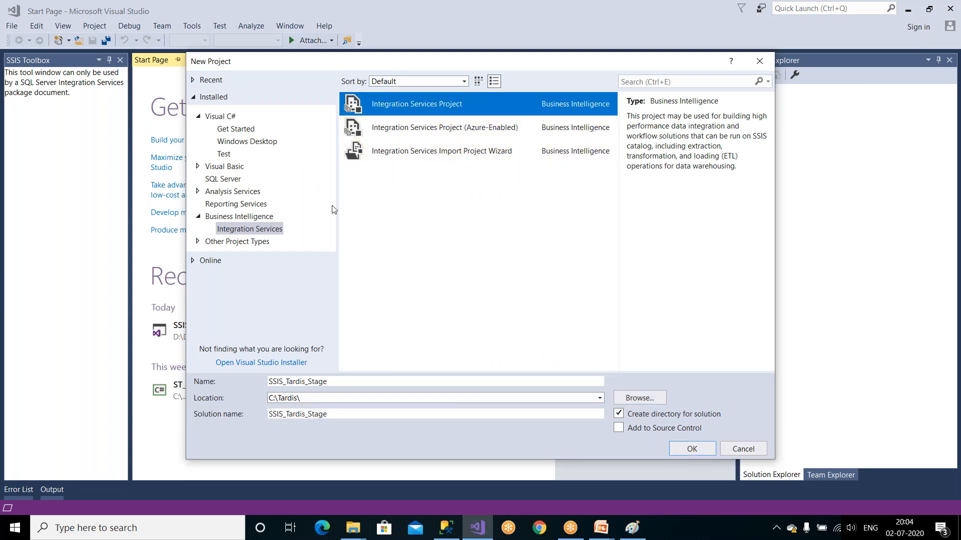
pyautogui.click(274, 230)
pyautogui.click(331, 381)
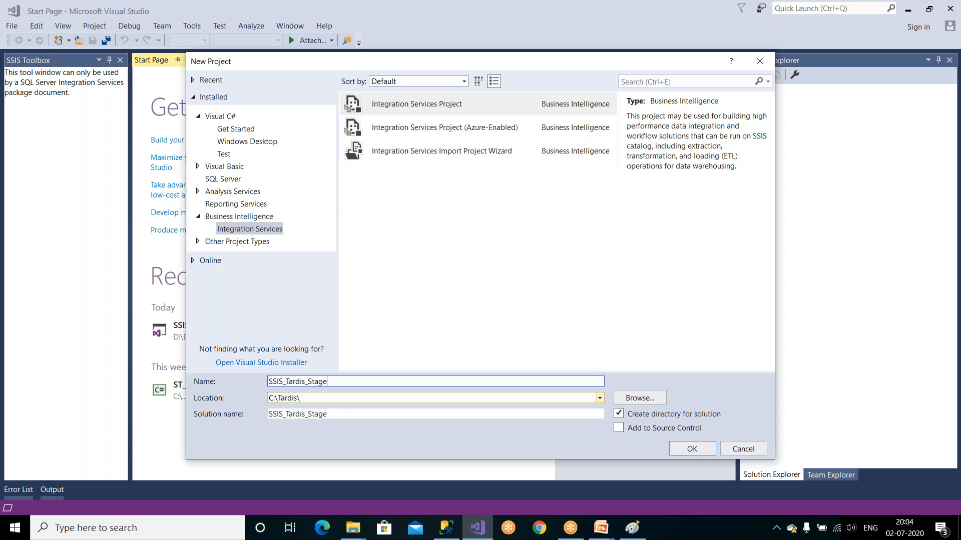
pyautogui.click(311, 398)
pyautogui.click(639, 400)
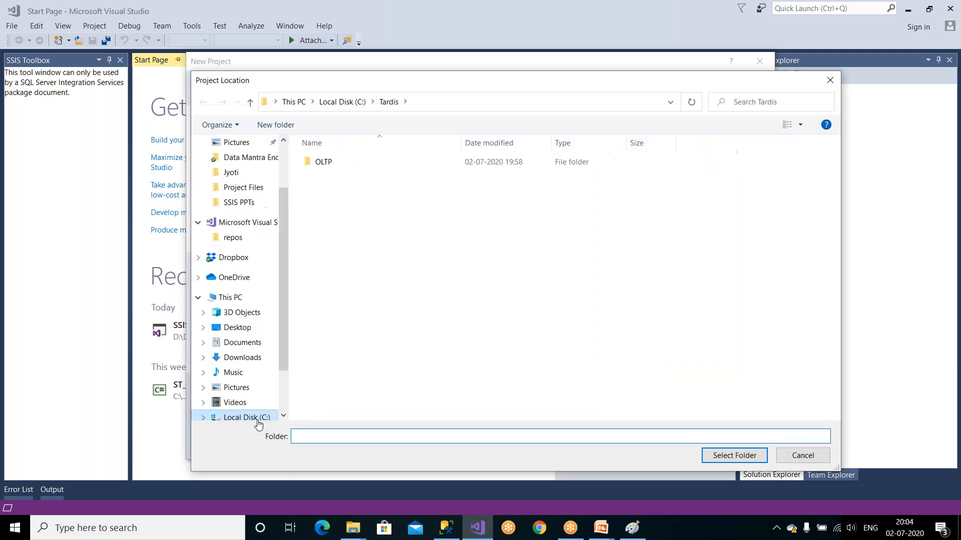
pyautogui.click(256, 418)
pyautogui.scroll(-2, 284, 350)
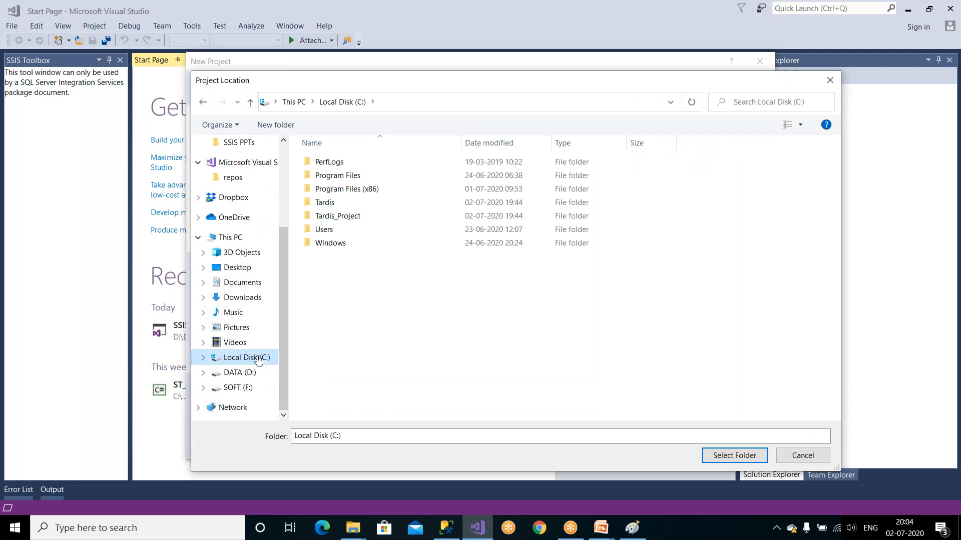
pyautogui.doubleClick(326, 203)
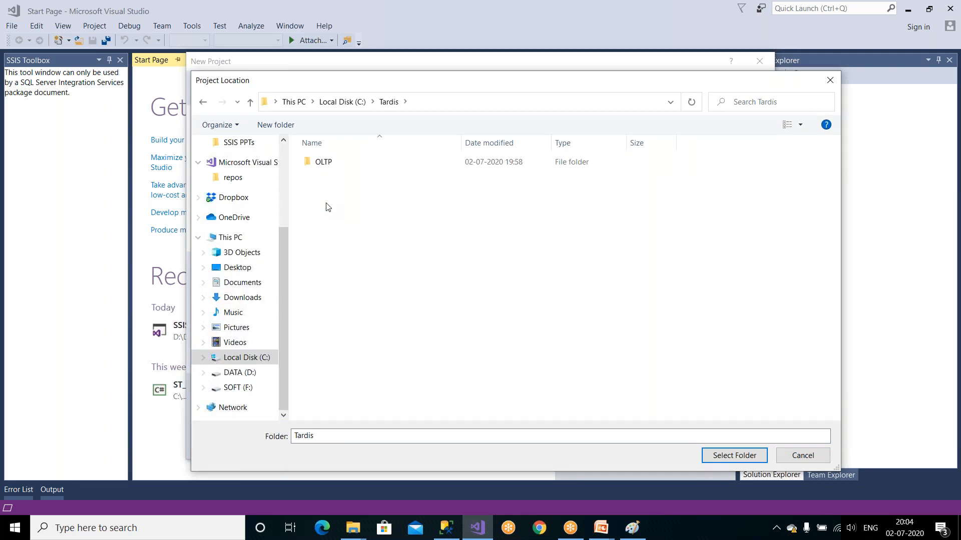
pyautogui.click(734, 455)
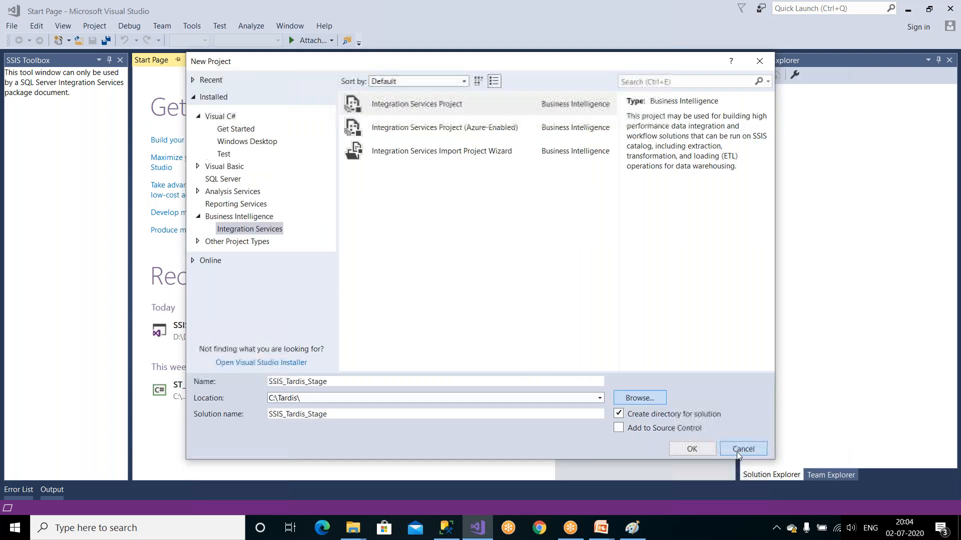
pyautogui.click(318, 398)
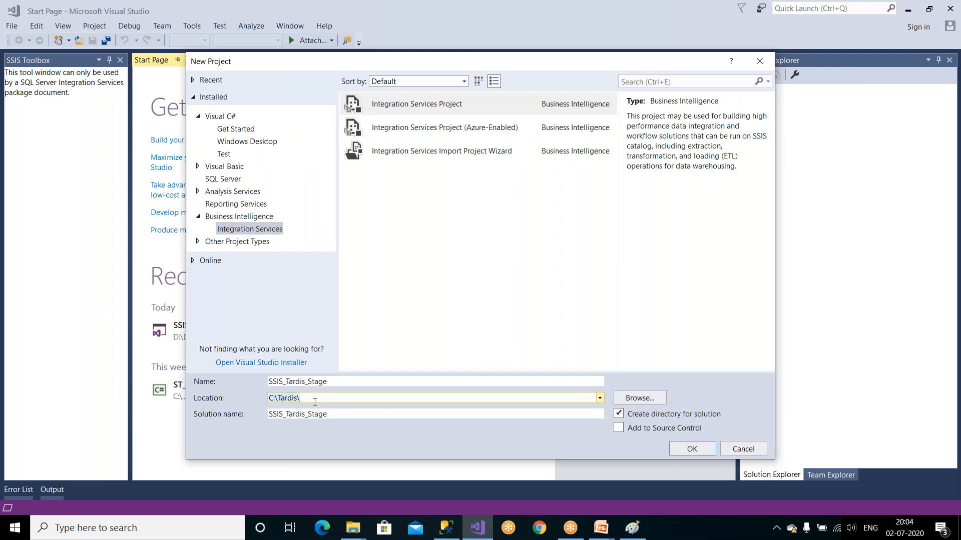
pyautogui.click(698, 450)
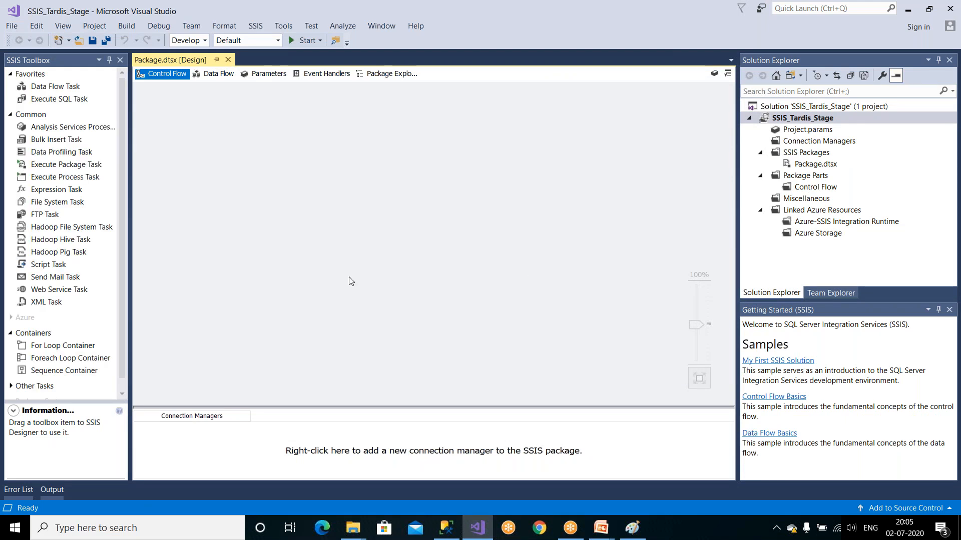
# Switch to the PowerPoint slide show, review the staging table and package design requirement slides, and return to Visual Studio
pyautogui.click(825, 169)
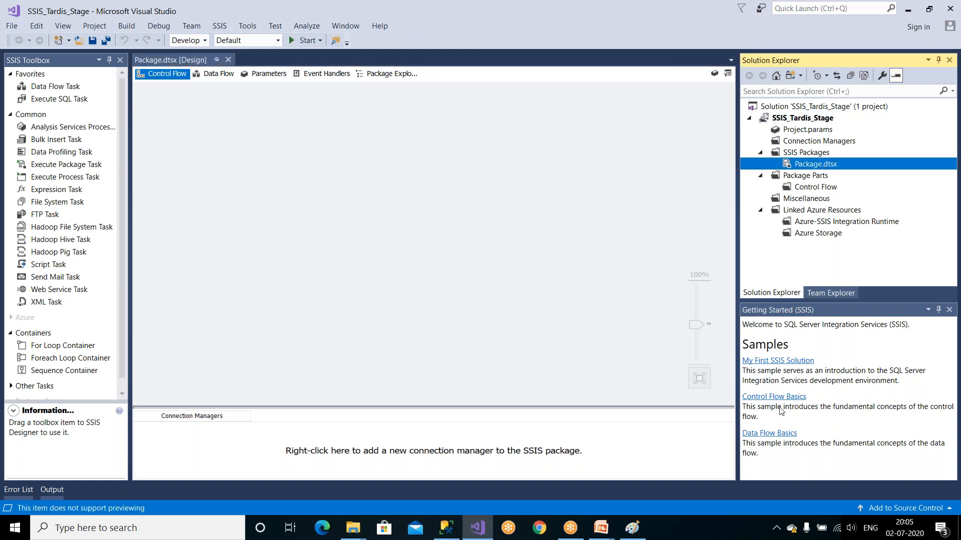
pyautogui.click(603, 529)
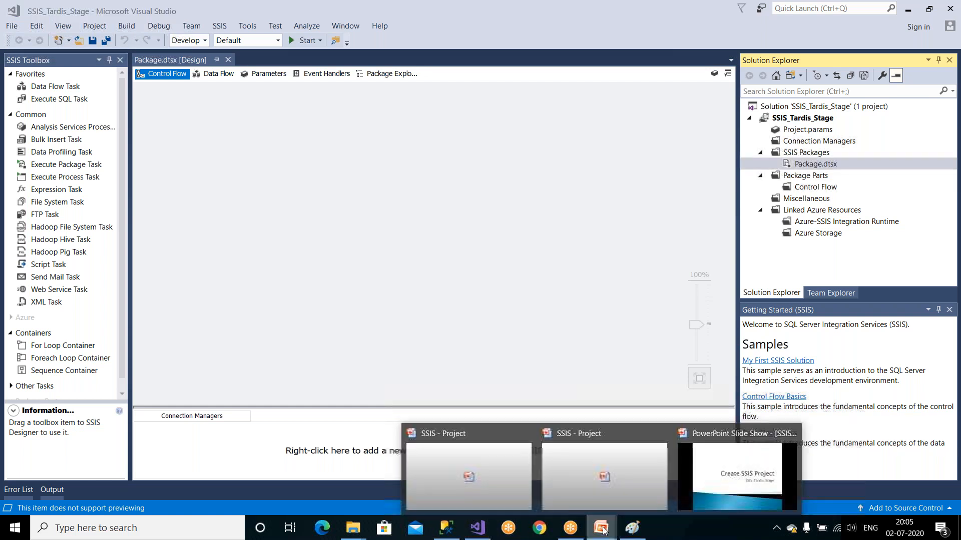
pyautogui.click(702, 474)
pyautogui.click(540, 369)
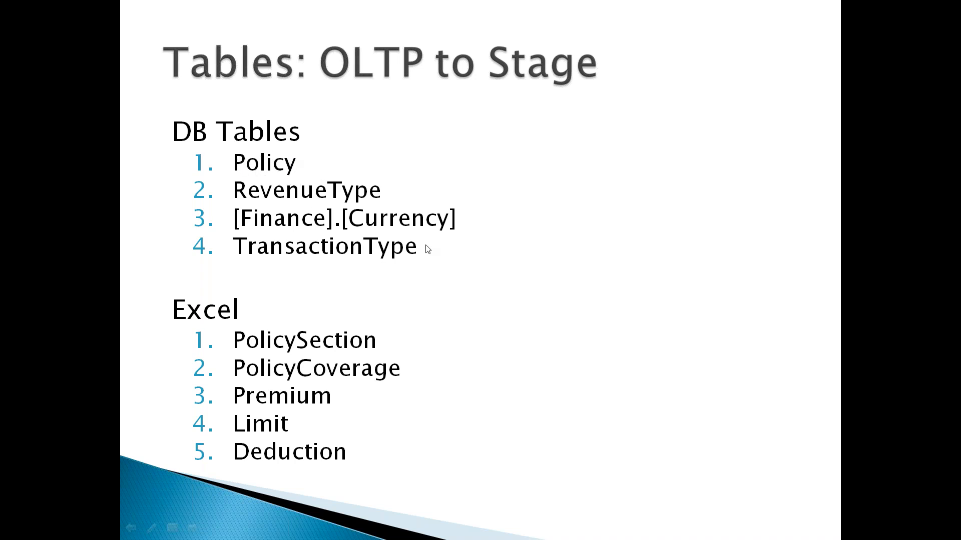
pyautogui.press('Left')
pyautogui.press('Left')
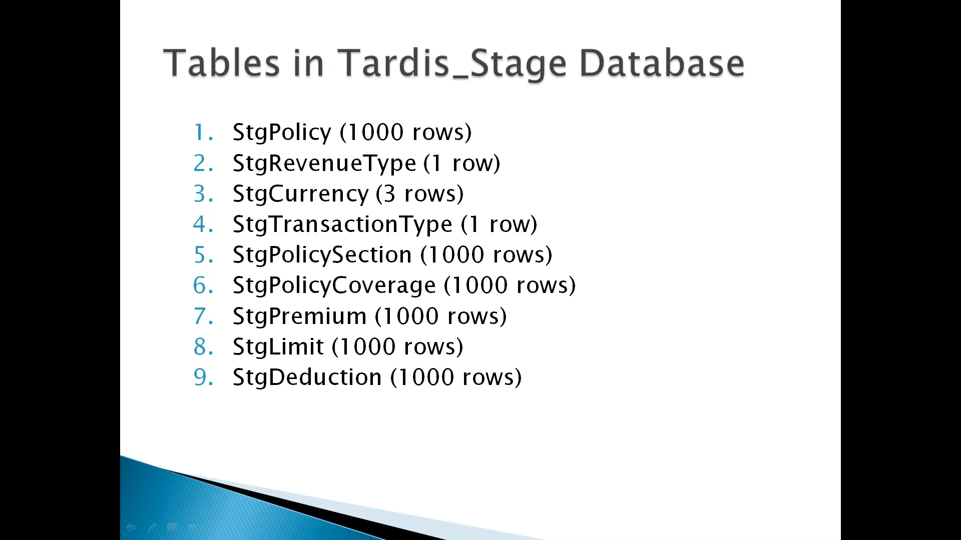
pyautogui.press('Left')
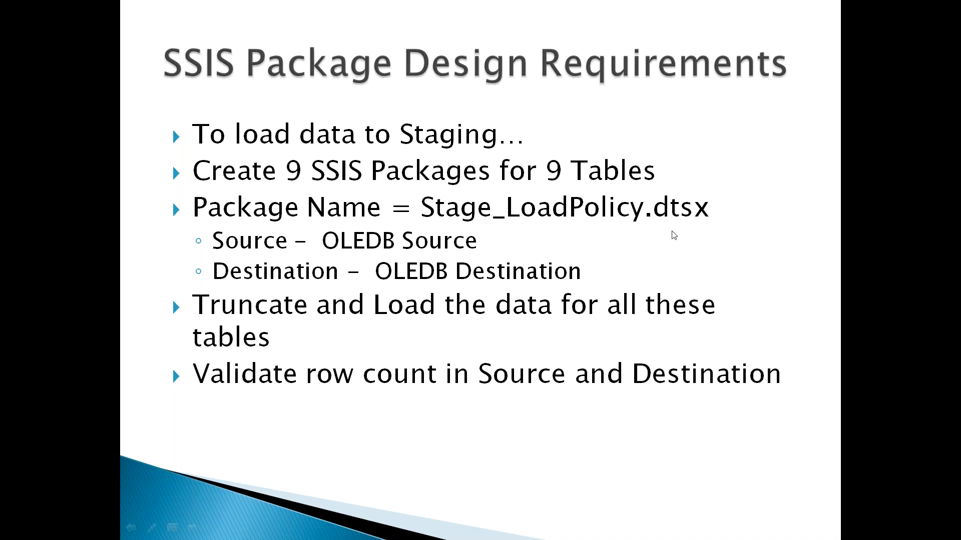
pyautogui.press('Left')
pyautogui.press('Left')
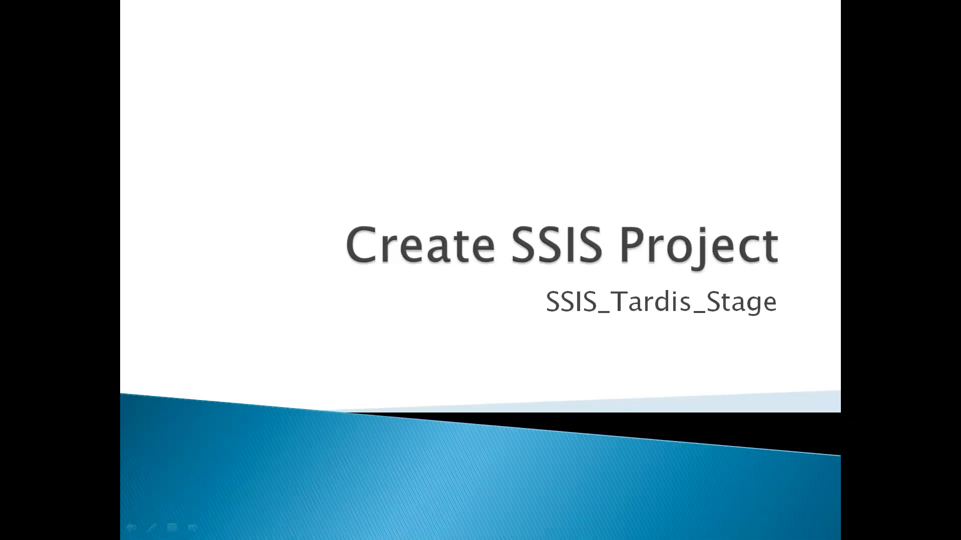
pyautogui.press('Left')
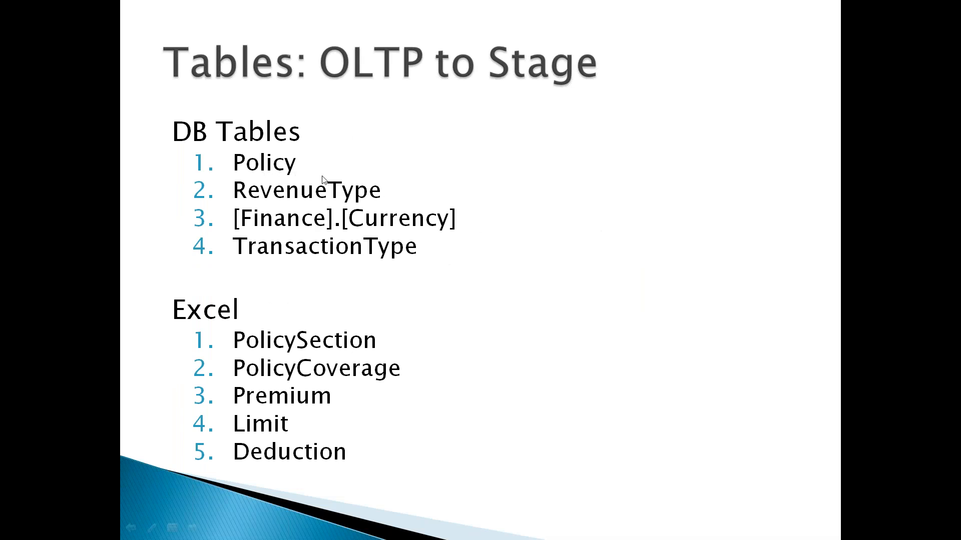
pyautogui.hotkey('alt', 'Tab')
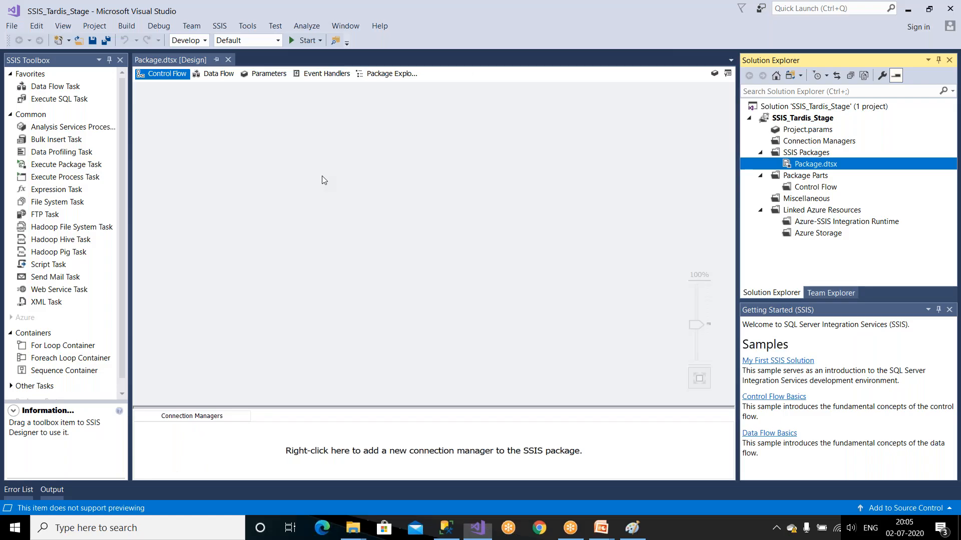
# Add a new package to the project's SSIS Packages folder
pyautogui.click(817, 156)
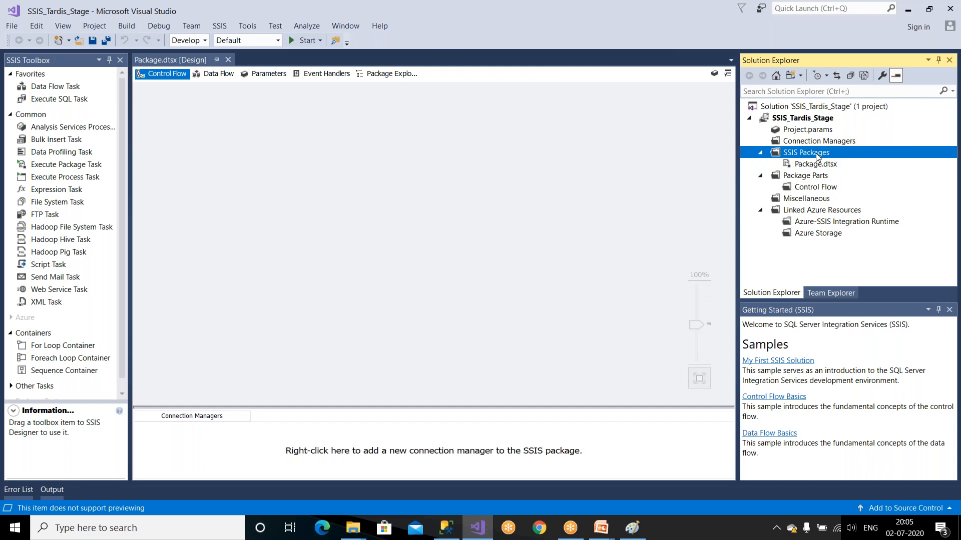
pyautogui.rightClick(816, 156)
pyautogui.click(710, 163)
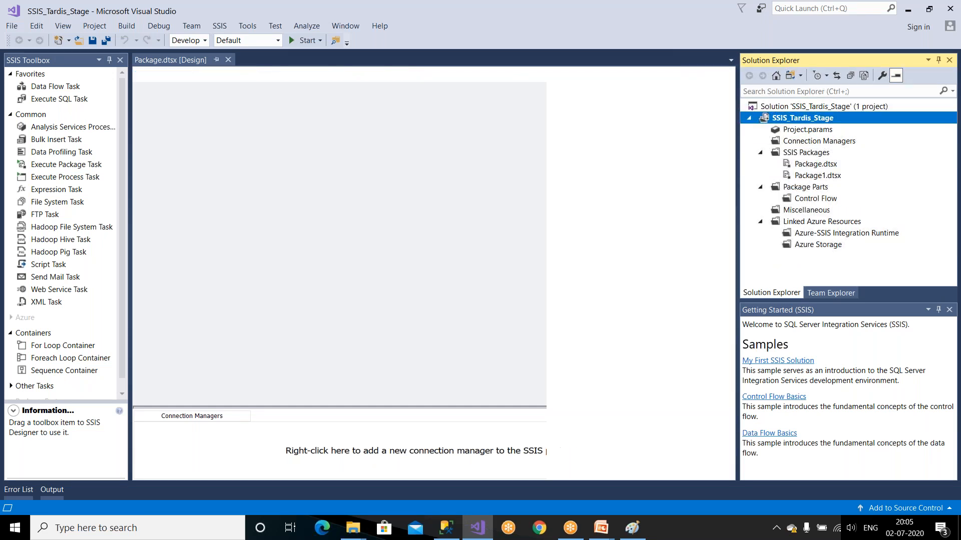
# Check the PowerPoint slides for the naming of the staging packages, and return to Visual Studio
pyautogui.click(814, 179)
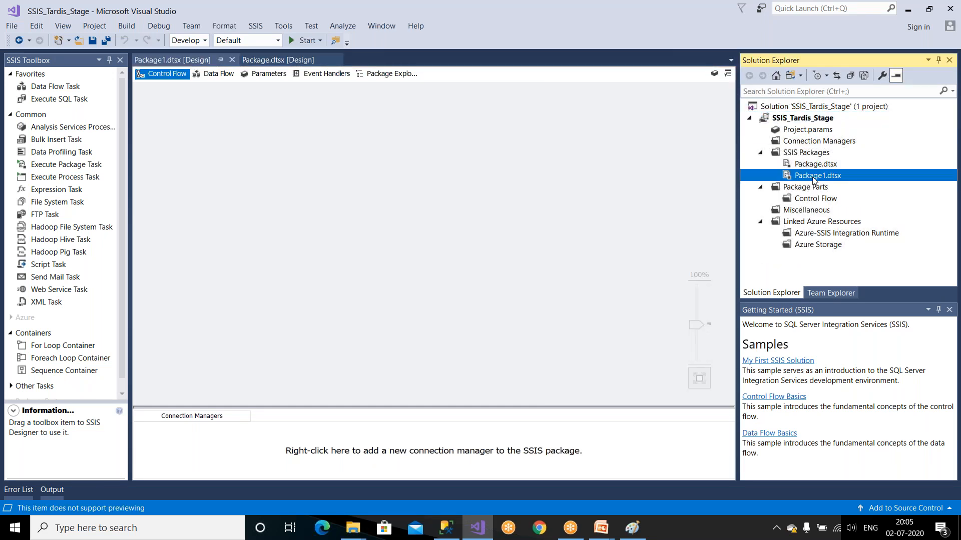
pyautogui.rightClick(813, 177)
pyautogui.click(678, 392)
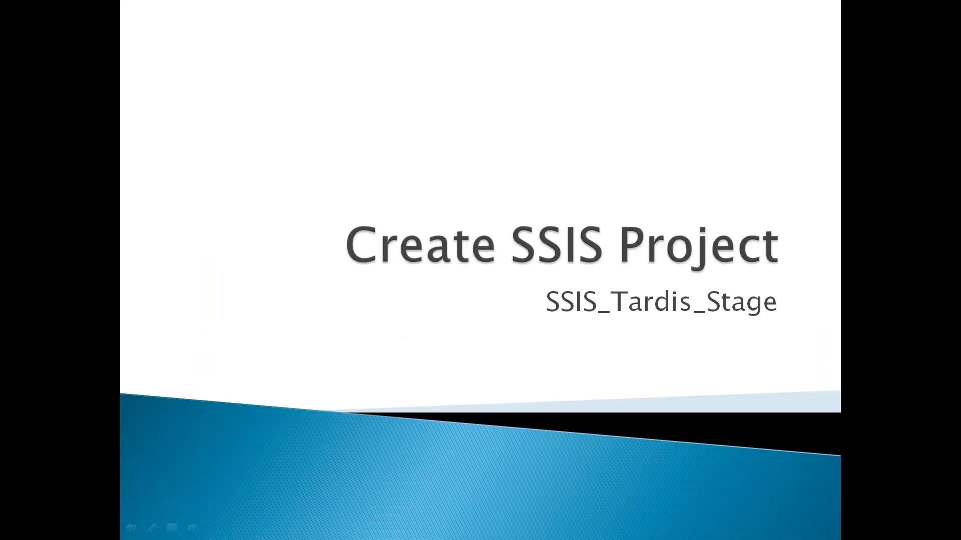
pyautogui.scroll(1, 384, 278)
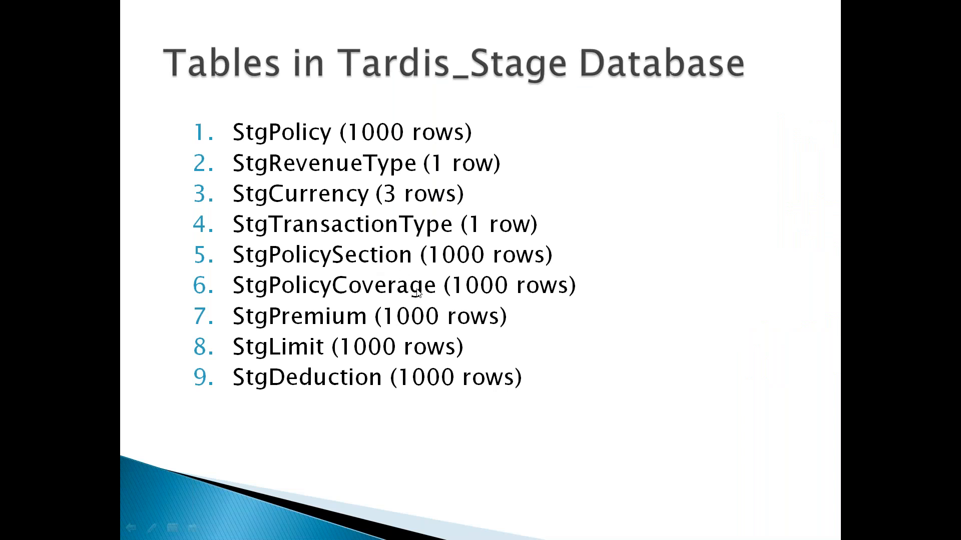
pyautogui.scroll(1, 417, 289)
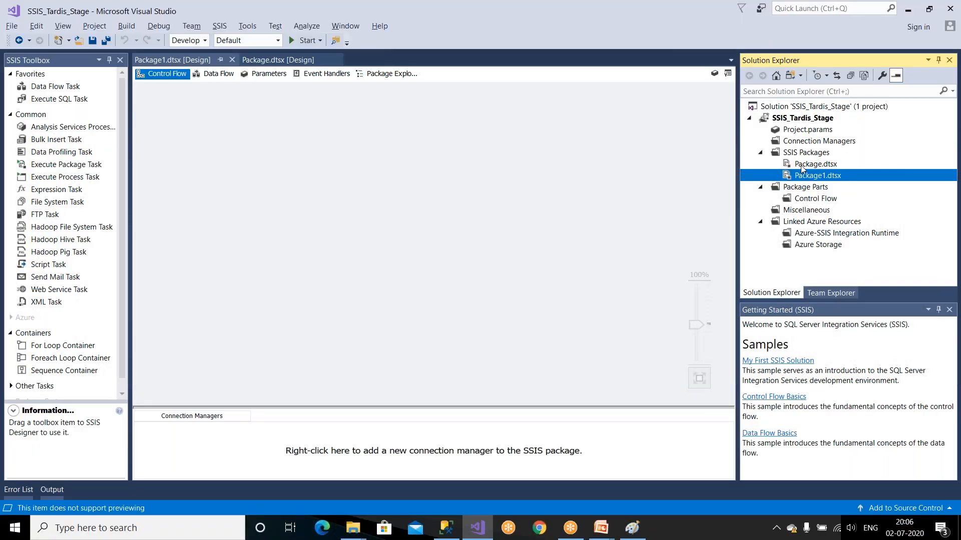
# Rename the package Package.dtsx as Stage_LoadPolicy.dtsx
pyautogui.click(801, 165)
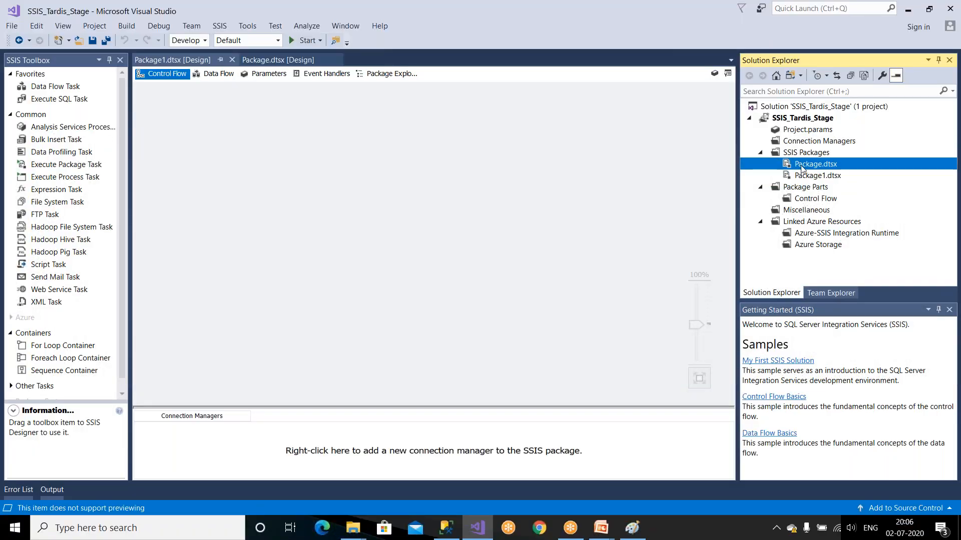
pyautogui.rightClick(801, 167)
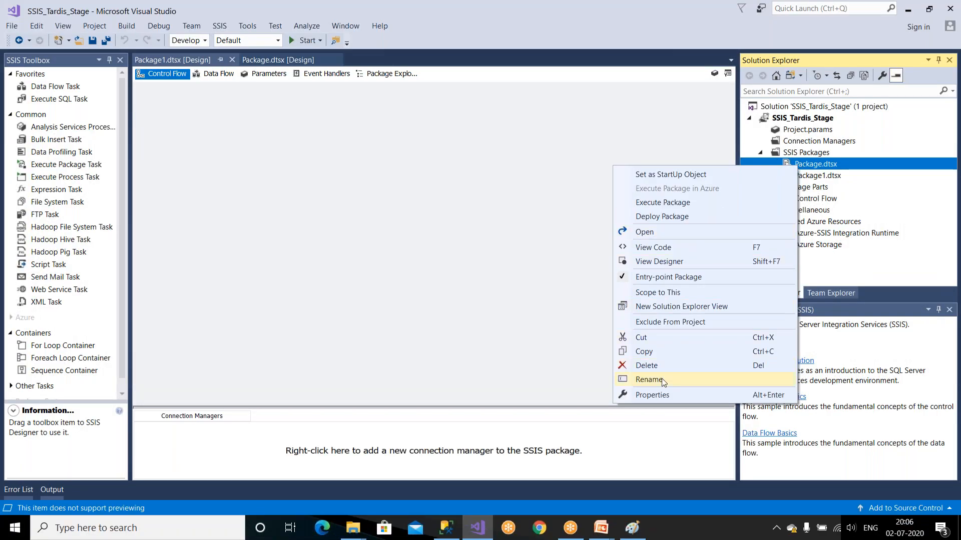
pyautogui.click(649, 379)
pyautogui.write('Stage_LoadP')
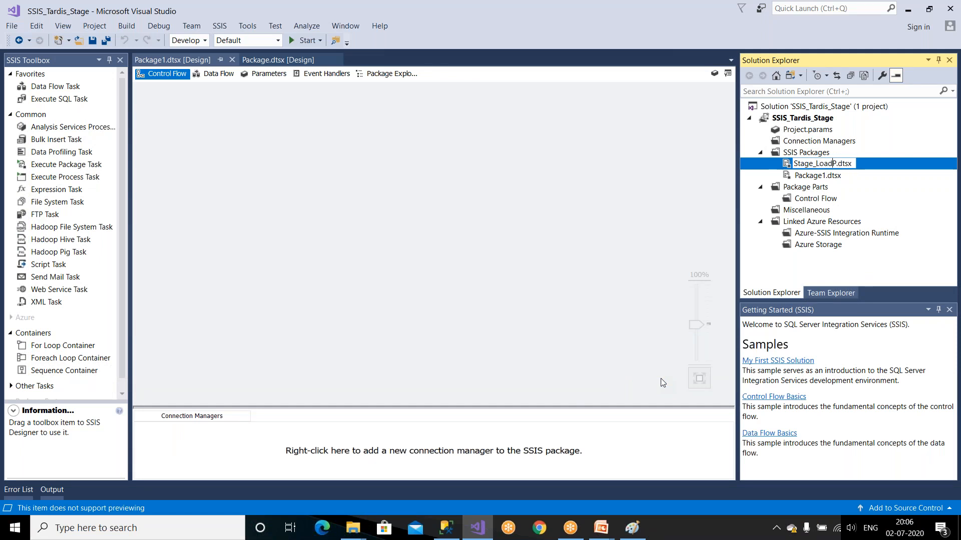
pyautogui.write('olicy')
pyautogui.press('Return')
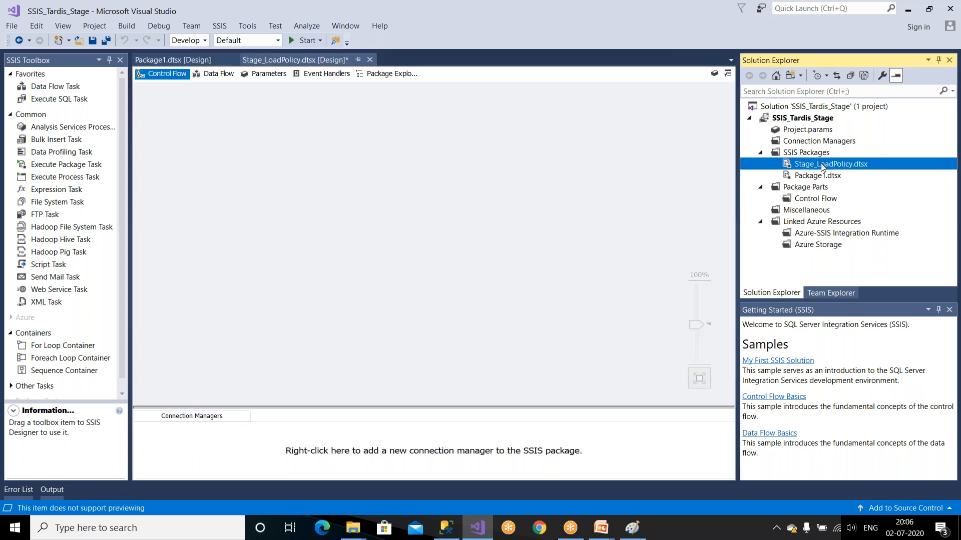
# Switch to the PowerPoint slide show and go back to the "Tables: OLTP to Stage" slide for the source table names
pyautogui.click(817, 177)
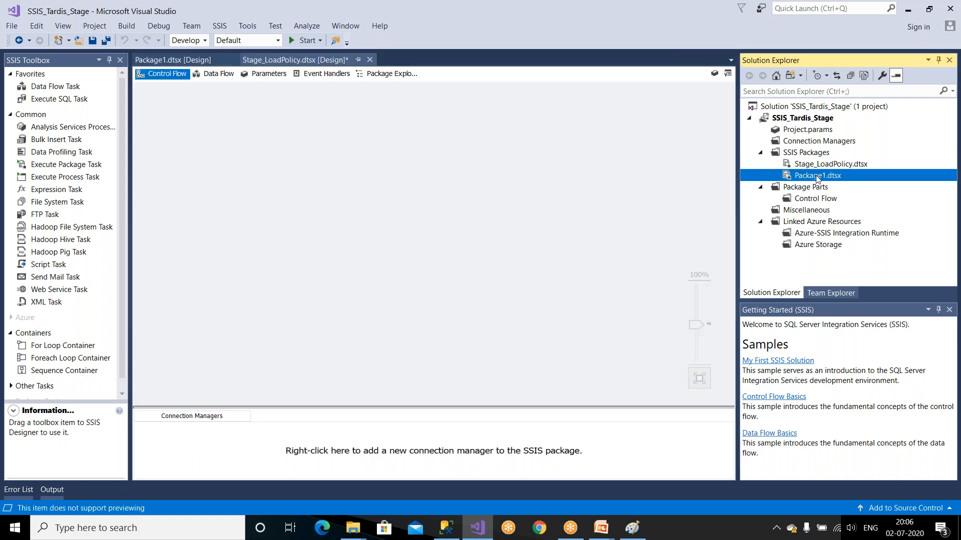
pyautogui.click(604, 533)
pyautogui.click(720, 473)
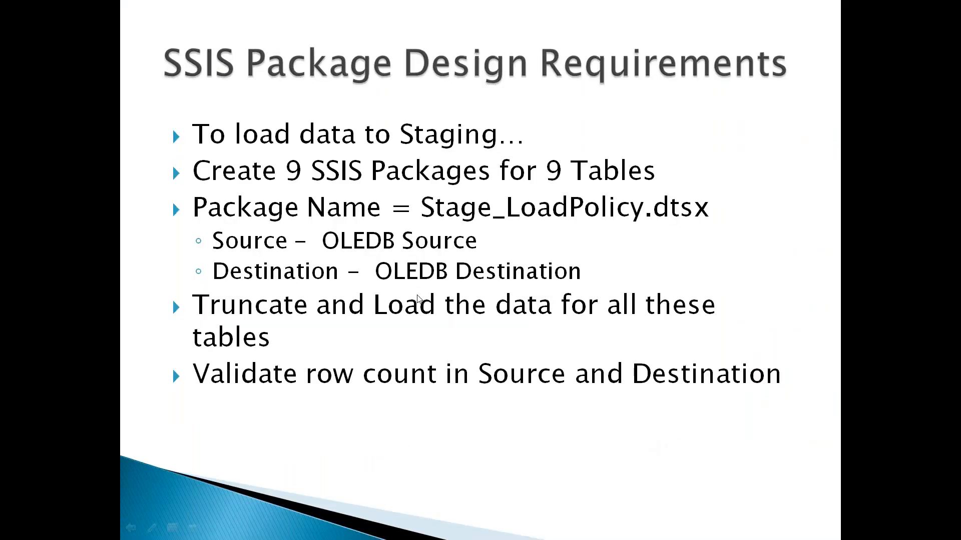
pyautogui.scroll(1, 418, 299)
pyautogui.scroll(2, 309, 218)
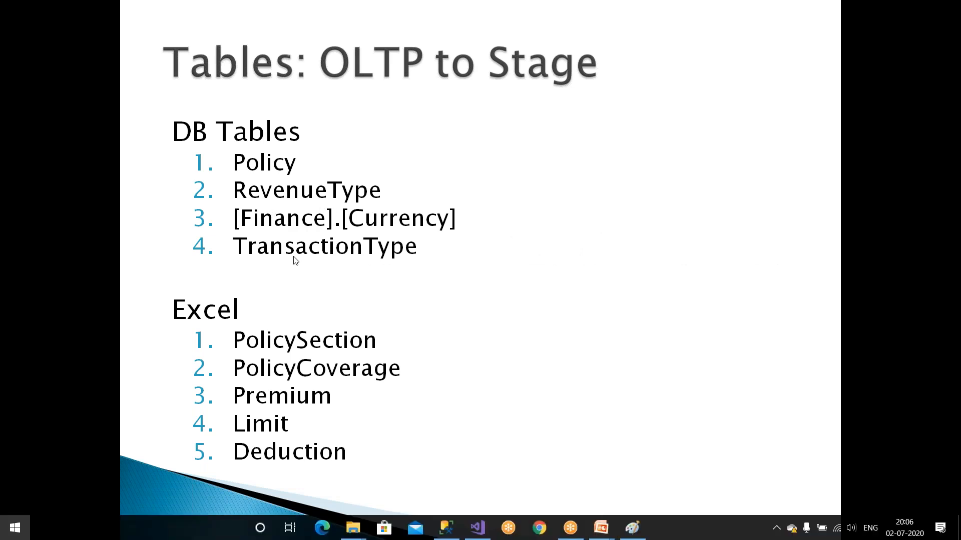
# Open Notepad over the slide show and write the package name Stage_LoadPolicy.dtsx on the first line
pyautogui.press('super')
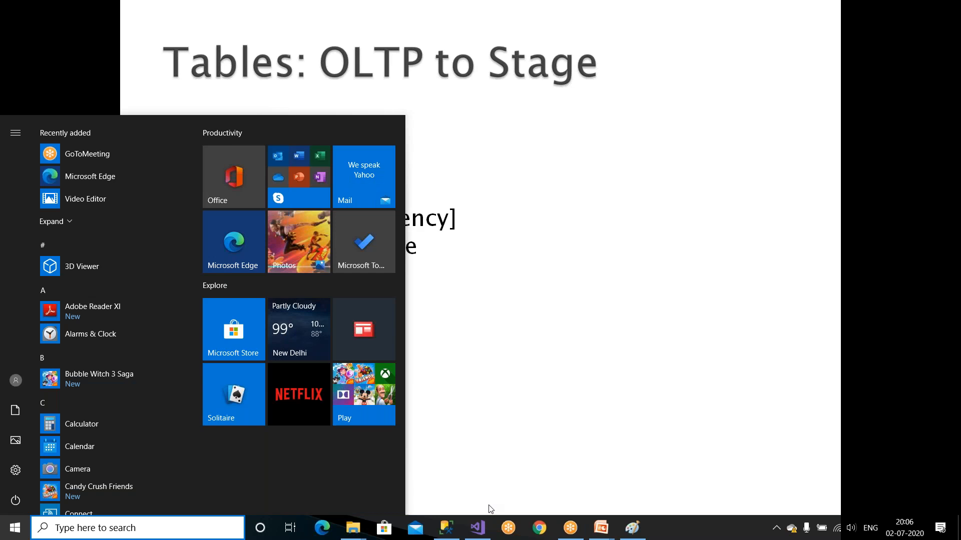
pyautogui.write('no')
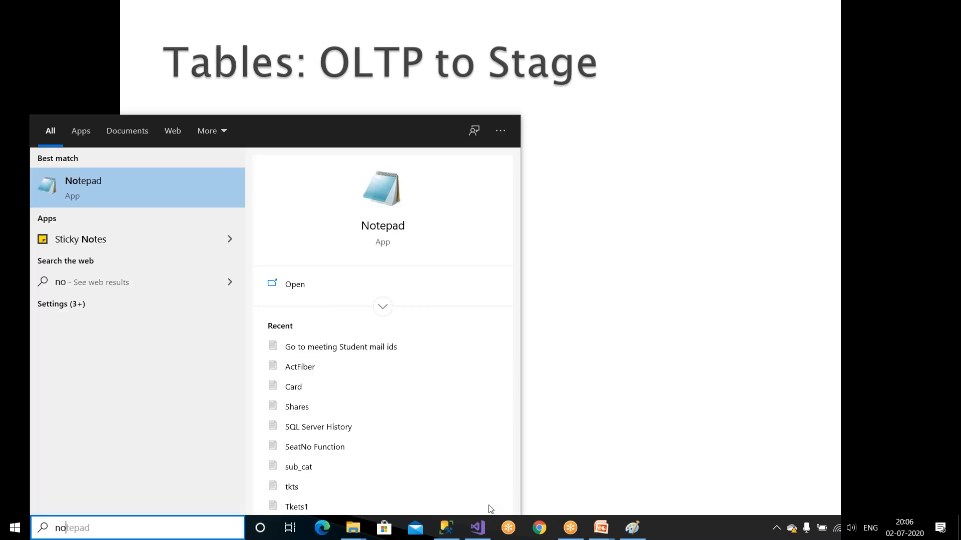
pyautogui.click(107, 176)
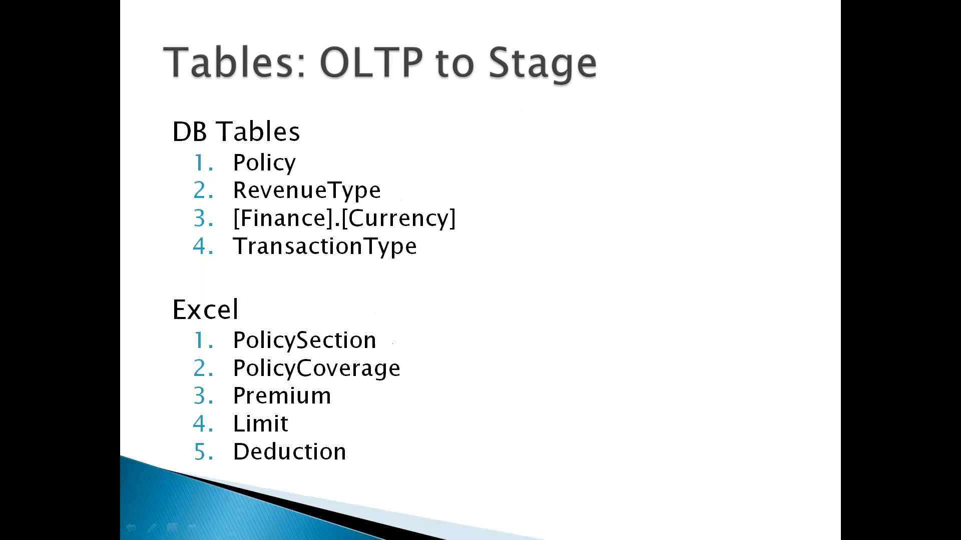
pyautogui.write('Load')
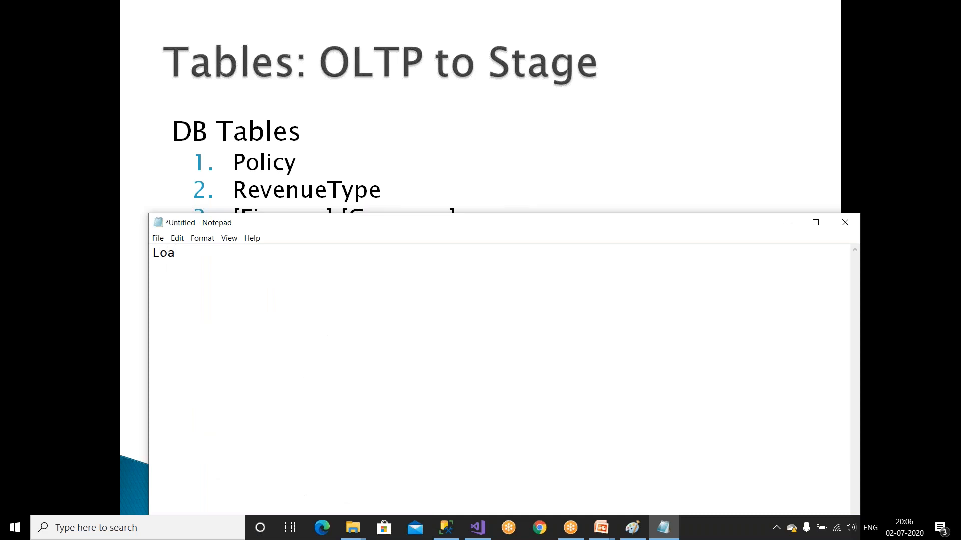
pyautogui.press('BackSpace')
pyautogui.press('BackSpace')
pyautogui.press('BackSpace')
pyautogui.press('BackSpace')
pyautogui.write('Stage')
pyautogui.write('_:pa')
pyautogui.press('BackSpace')
pyautogui.press('BackSpace')
pyautogui.press('BackSpace')
pyautogui.write(':oa')
pyautogui.press('BackSpace')
pyautogui.press('BackSpace')
pyautogui.press('BackSpace')
pyautogui.write('LoadPolicy')
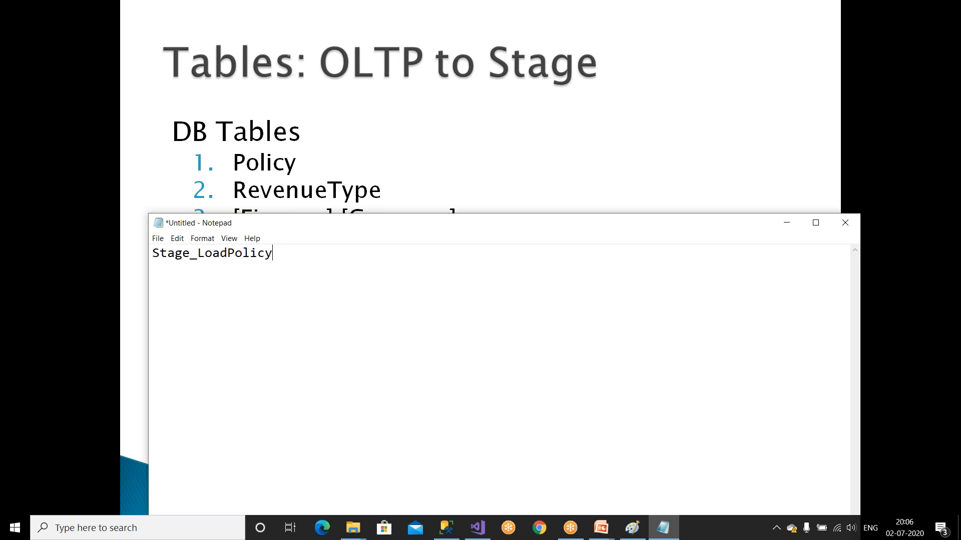
pyautogui.write('.dtsx')
# Copy the Stage_LoadPolicy.dtsx line and paste it below the original, leaving a blank line between them
pyautogui.moveTo(310, 253); pyautogui.dragTo(145, 257)
pyautogui.hotkey('ctrl', 'c')
pyautogui.click(321, 254)
pyautogui.hotkey('ctrl', 'v')
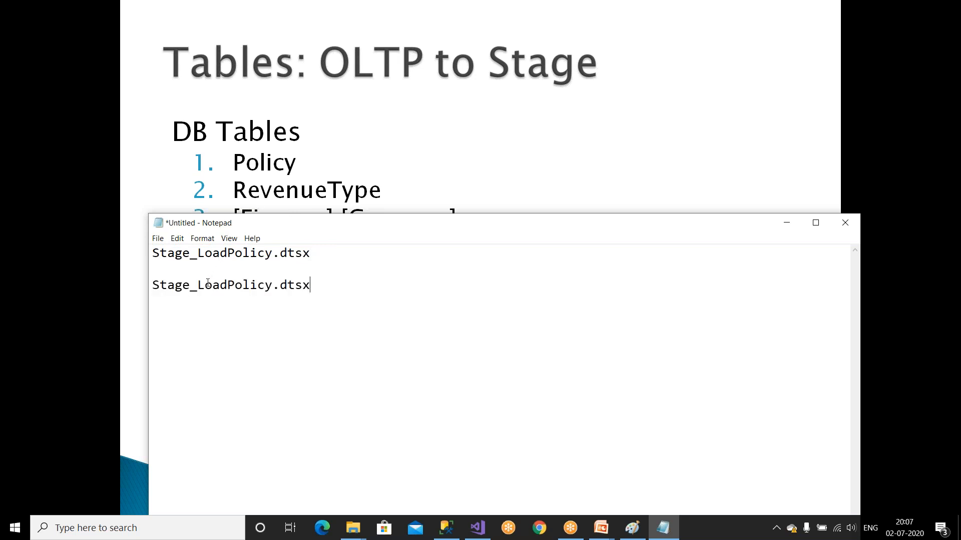
# Replace Policy with RevenueType in the second package name and copy Stage_LoadRevenueType without the extension
pyautogui.moveTo(227, 286); pyautogui.dragTo(270, 287)
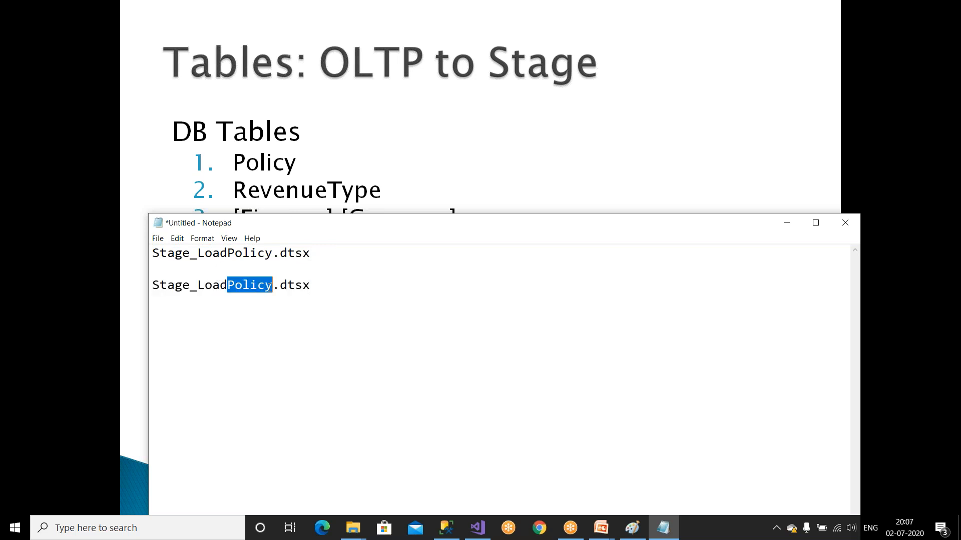
pyautogui.write('Revenue')
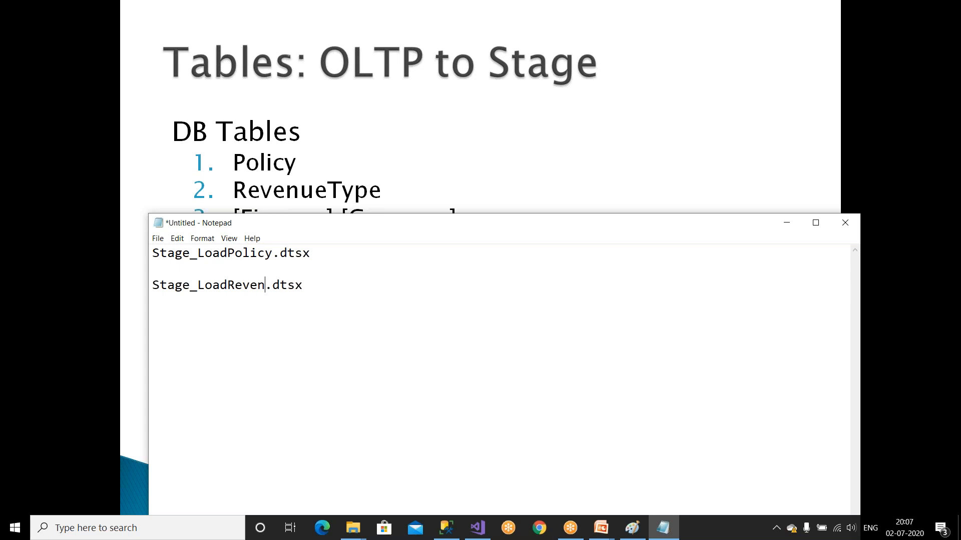
pyautogui.write('Type')
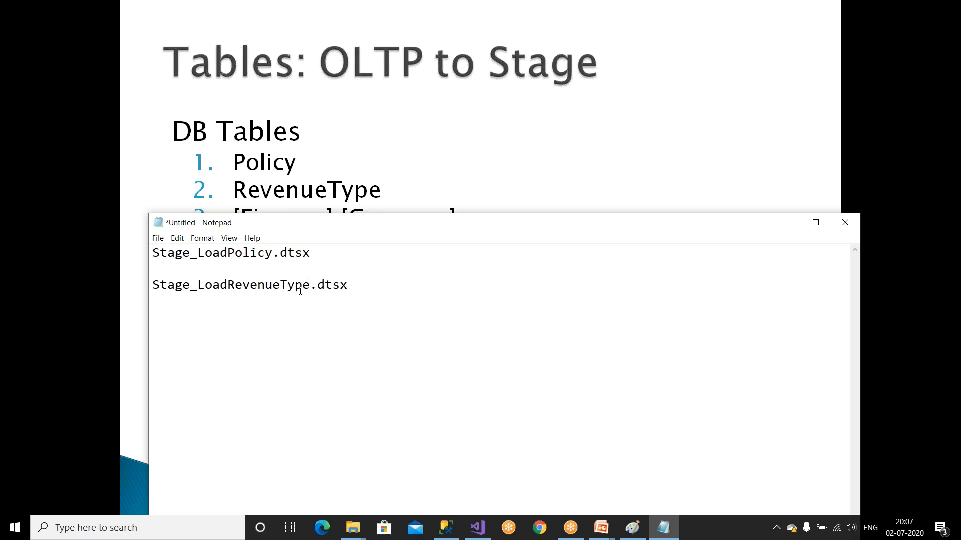
pyautogui.moveTo(309, 288); pyautogui.dragTo(134, 294)
pyautogui.hotkey('ctrl', 'c')
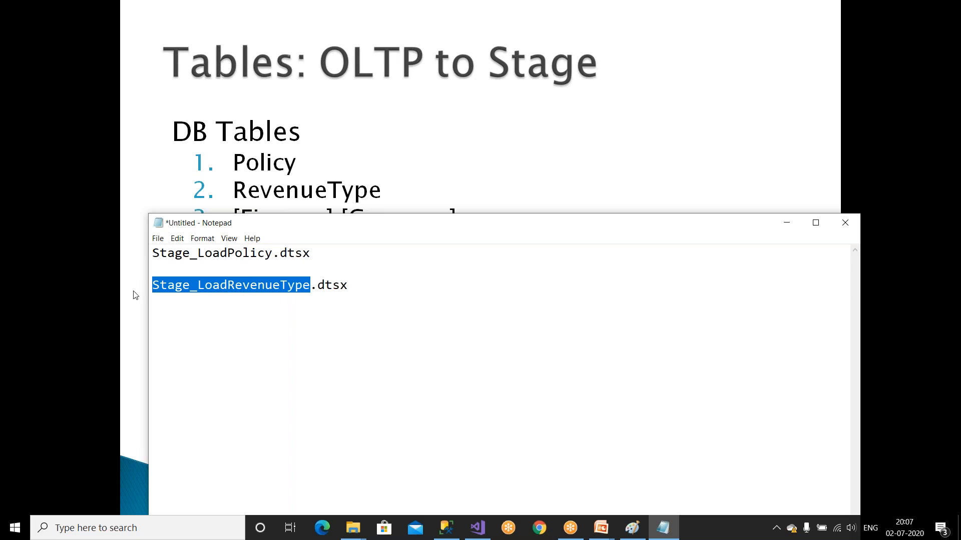
# Switch to Visual Studio and rename Package1.dtsx as Stage_LoadRevenueType.dtsx using the copied name
pyautogui.click(706, 124)
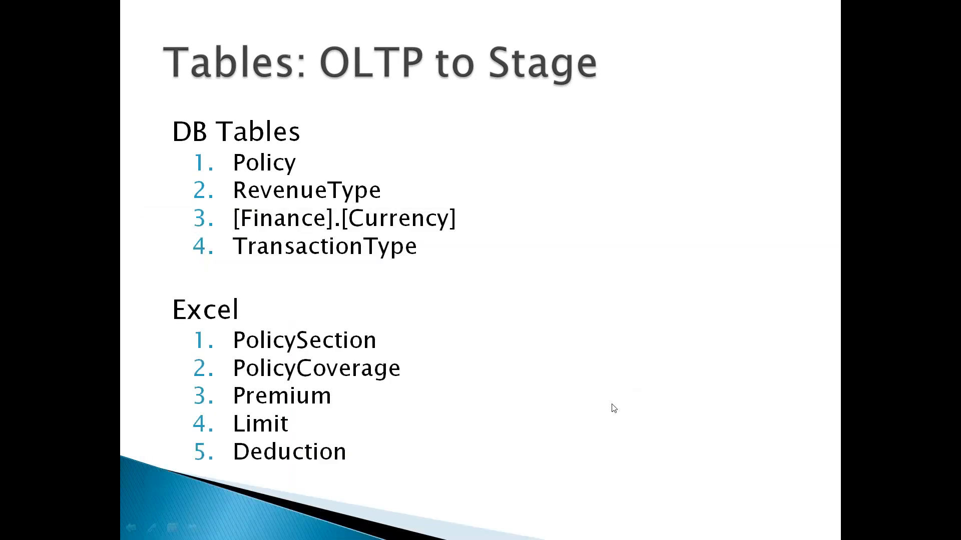
pyautogui.press('super')
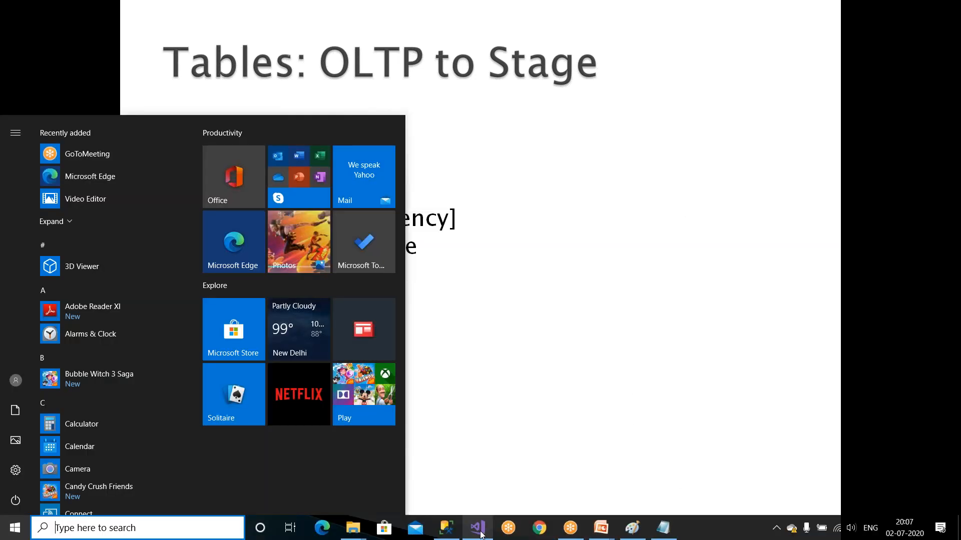
pyautogui.click(478, 528)
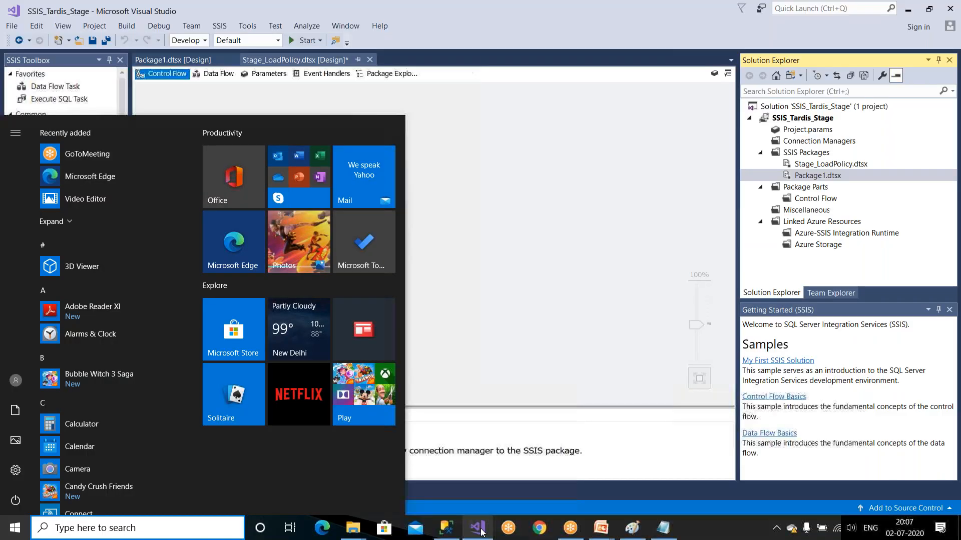
pyautogui.rightClick(806, 176)
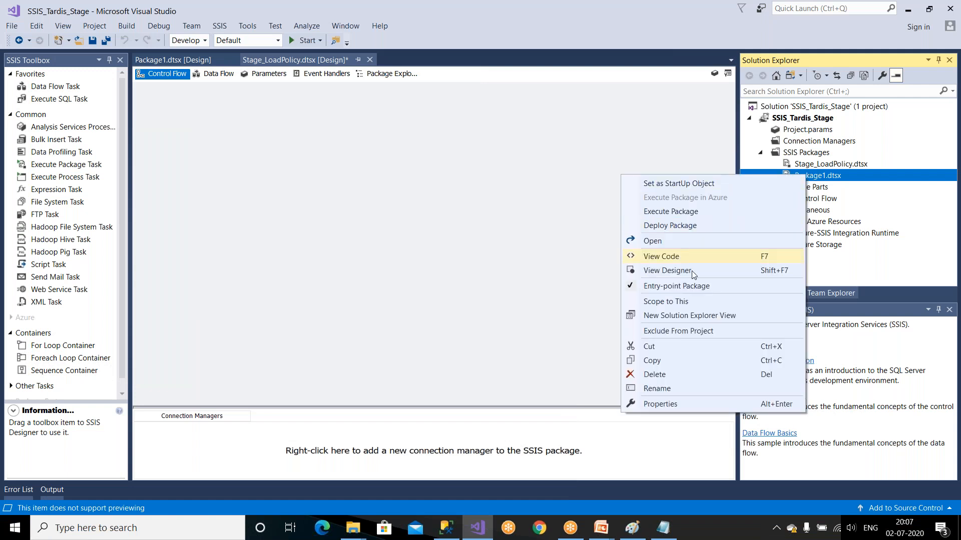
pyautogui.click(657, 389)
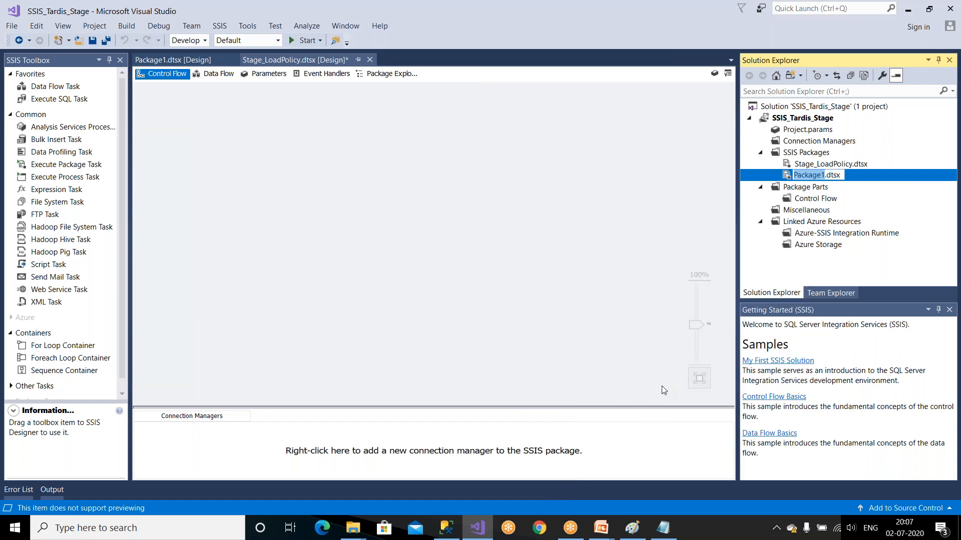
pyautogui.hotkey('ctrl', 'v')
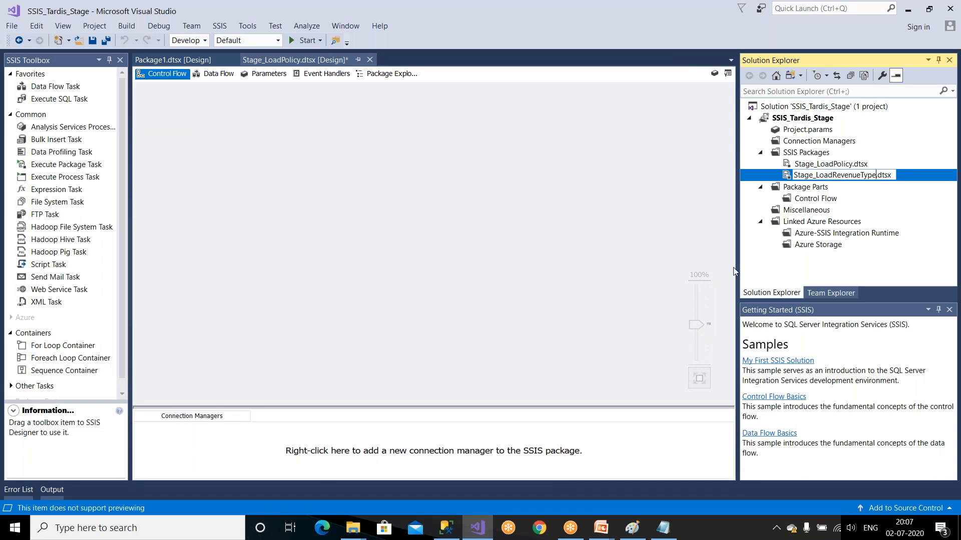
pyautogui.press('Return')
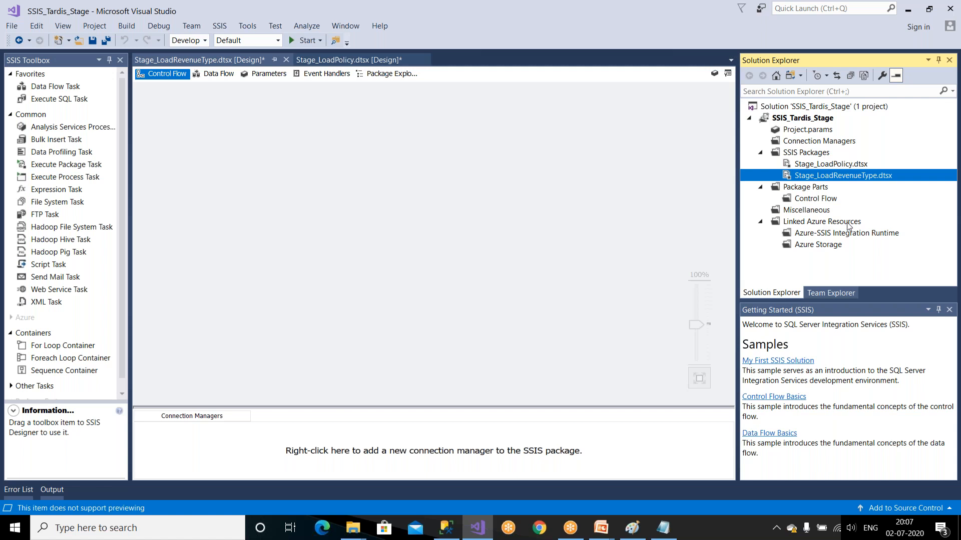
pyautogui.rightClick(807, 153)
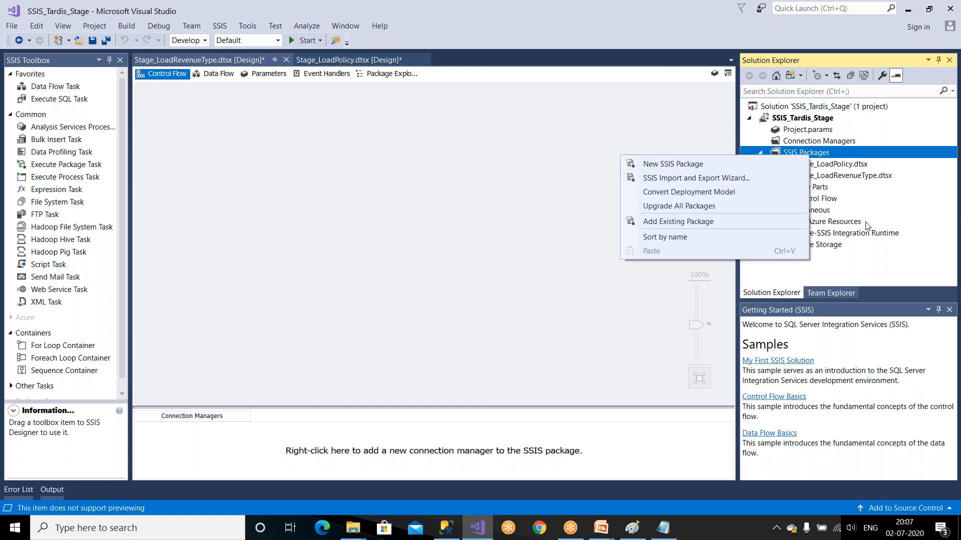
pyautogui.click(515, 275)
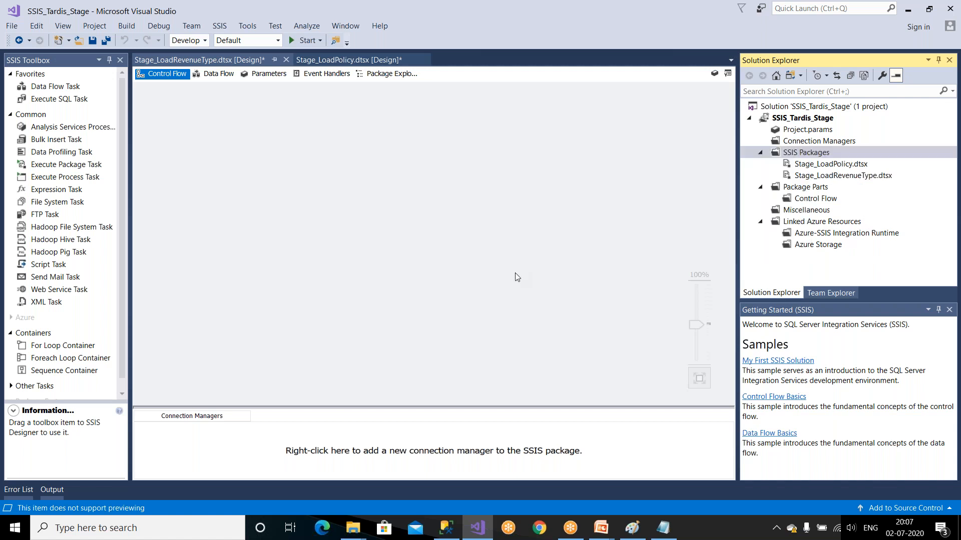
pyautogui.click(815, 169)
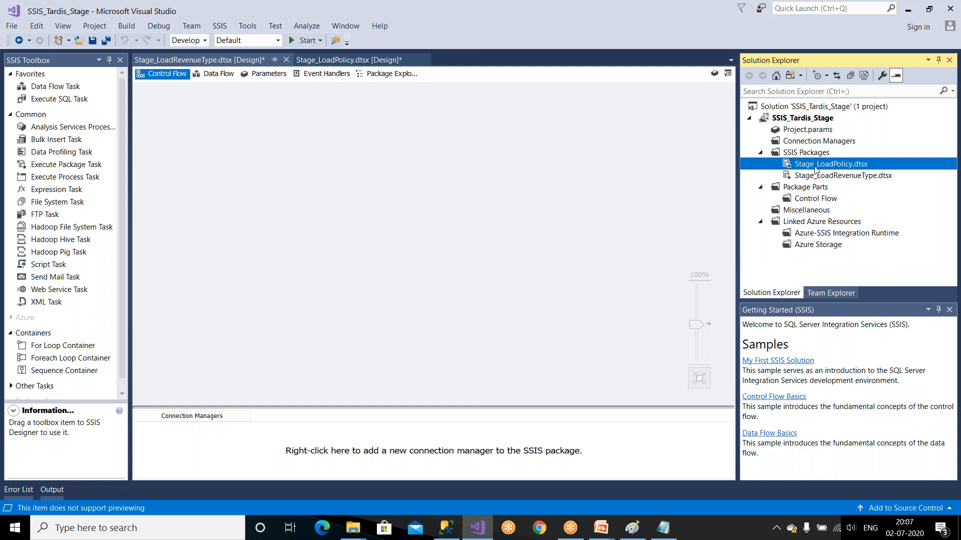
pyautogui.click(814, 155)
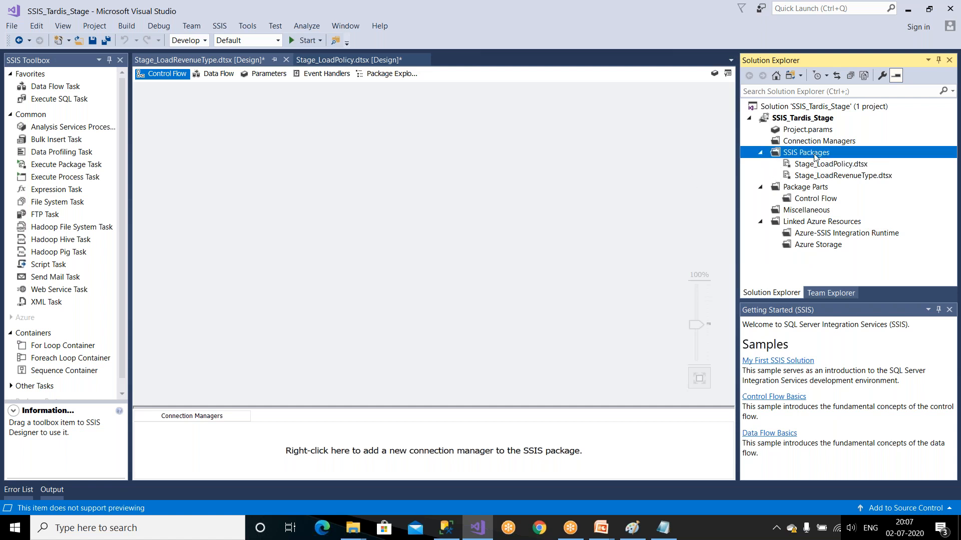
pyautogui.rightClick(815, 156)
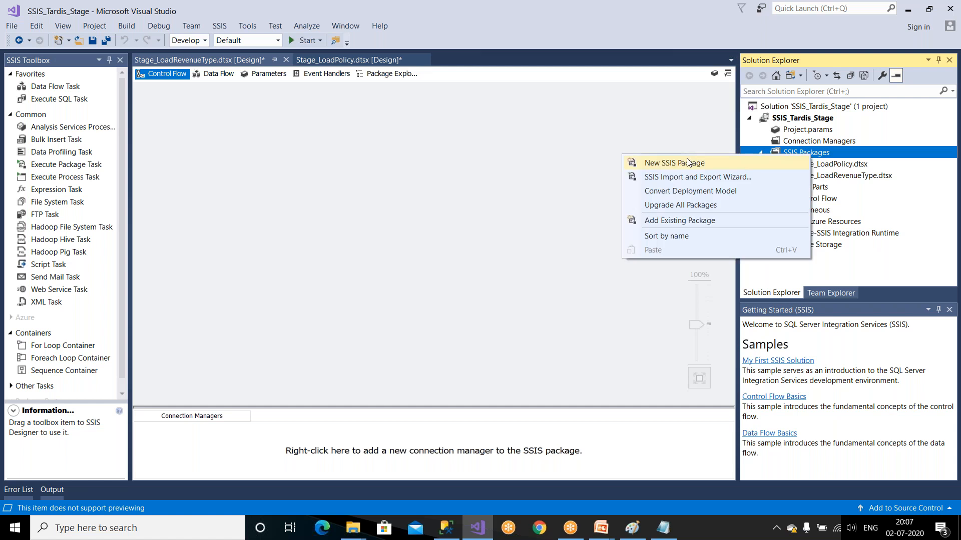
# Open the Stage_LoadPolicy.dtsx package in the designer, and close and reopen the SSIS Toolbox
pyautogui.click(858, 170)
pyautogui.doubleClick(858, 170)
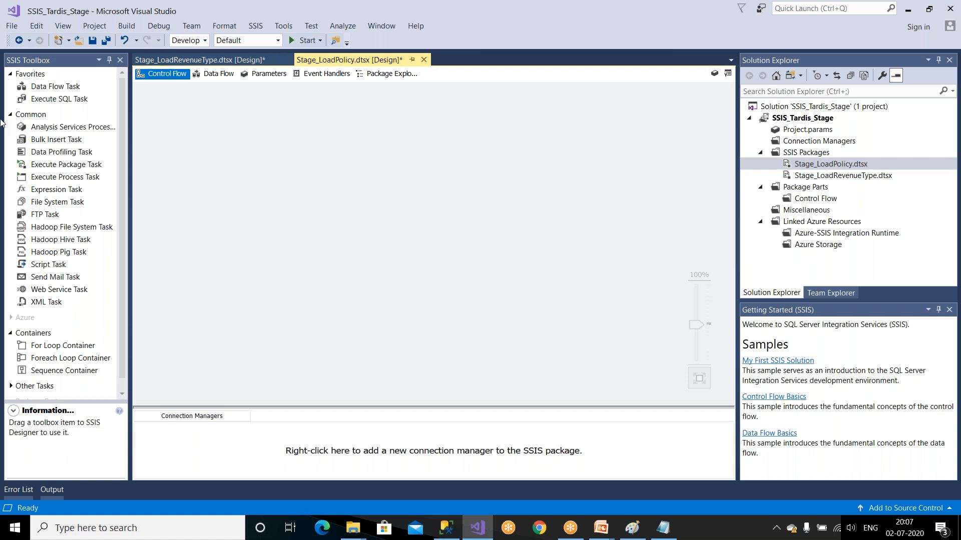
pyautogui.click(120, 60)
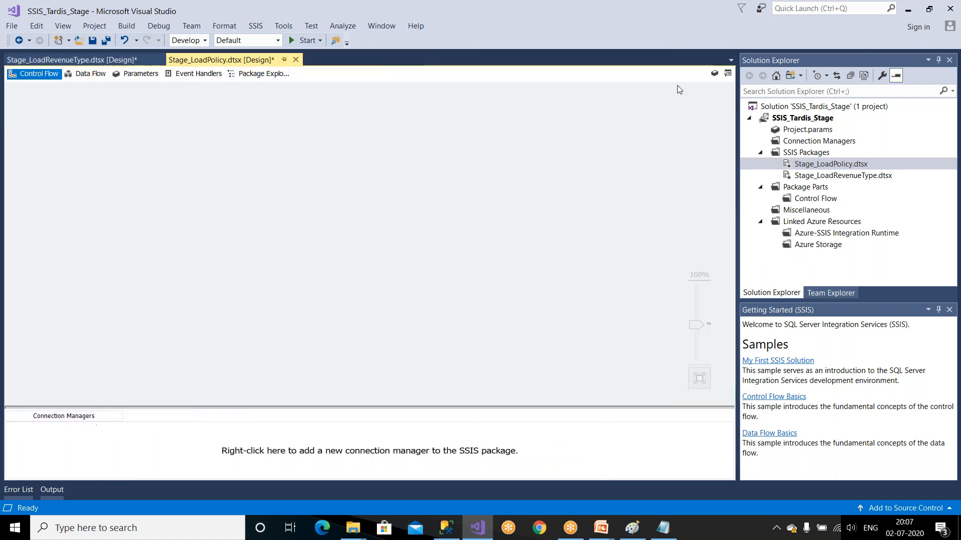
pyautogui.click(728, 74)
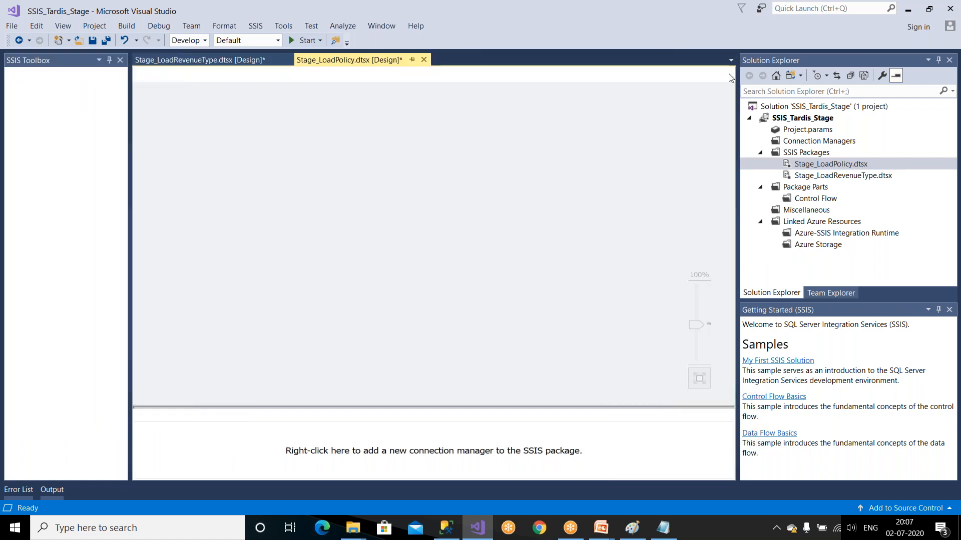
# Close the Solution Explorer, Team Explorer and Getting Started (SSIS) windows to widen the design surface
pyautogui.click(949, 61)
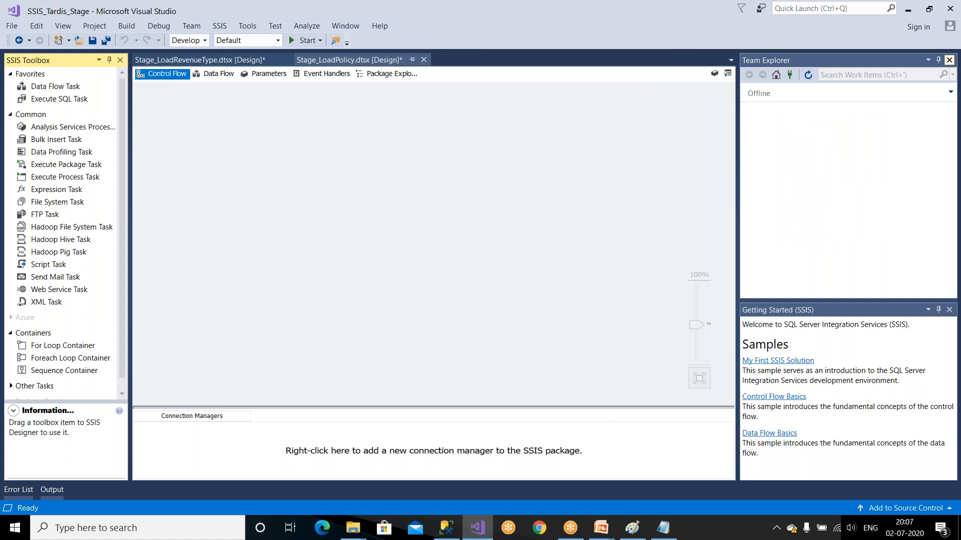
pyautogui.click(950, 60)
pyautogui.click(949, 60)
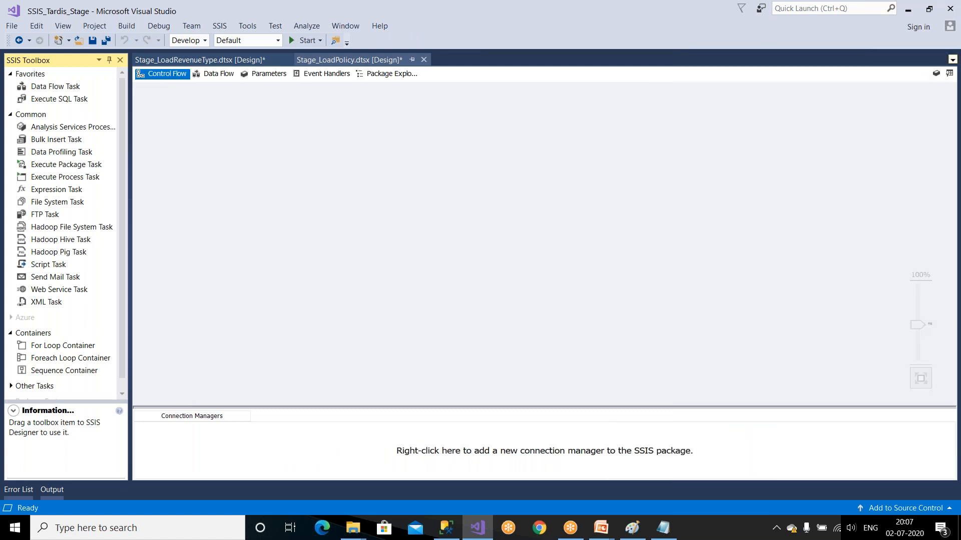
# Bring back the SSIS Toolbox and show the Solution Explorer beside the Stage_LoadPolicy package design
pyautogui.click(108, 60)
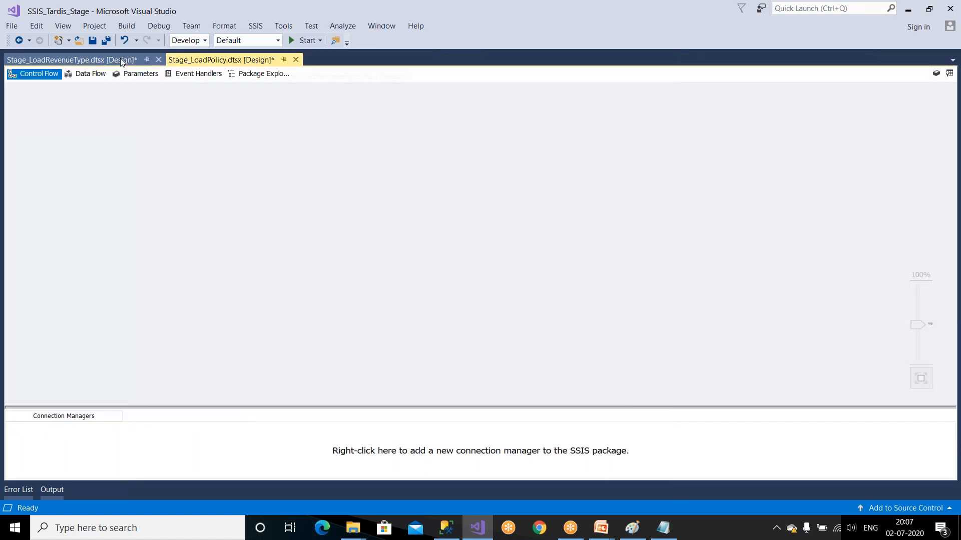
pyautogui.click(950, 74)
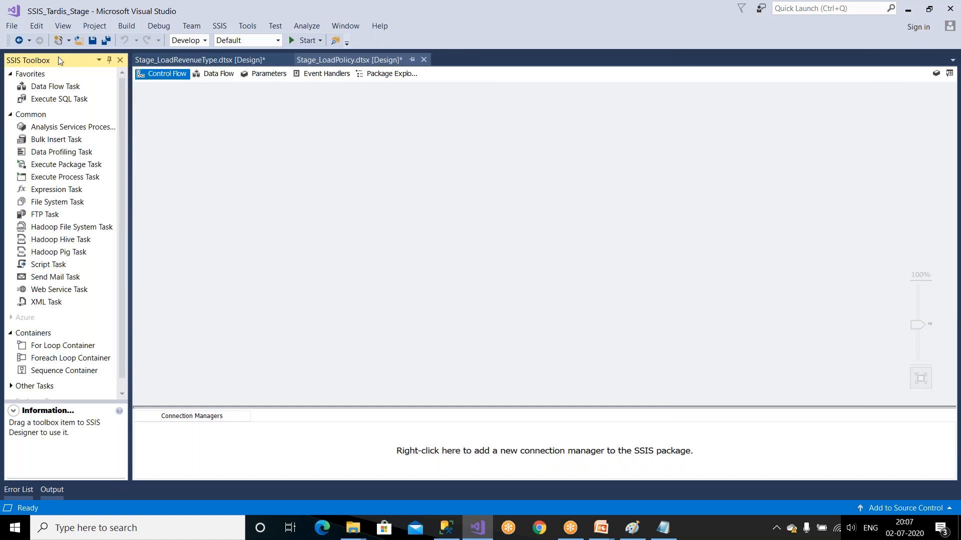
pyautogui.click(67, 29)
pyautogui.click(80, 85)
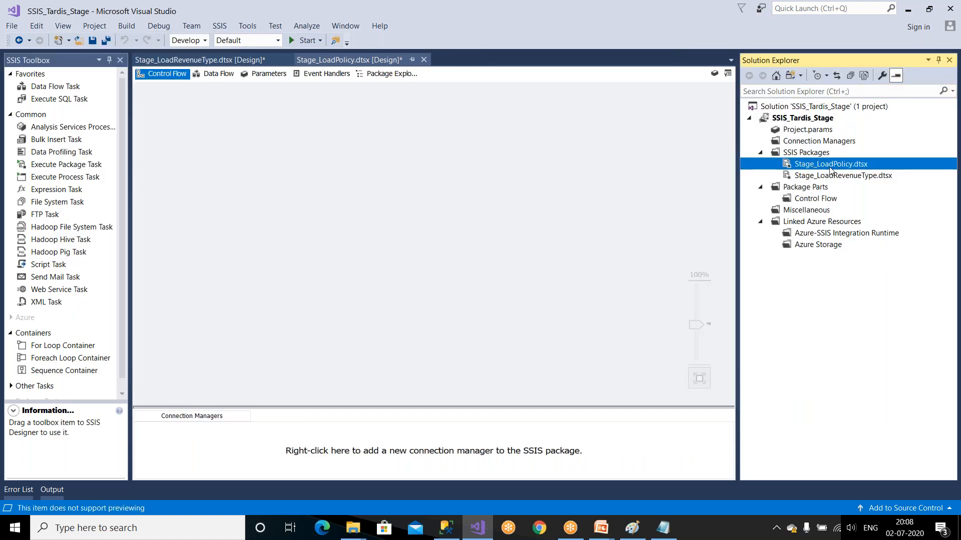
pyautogui.press('F2')
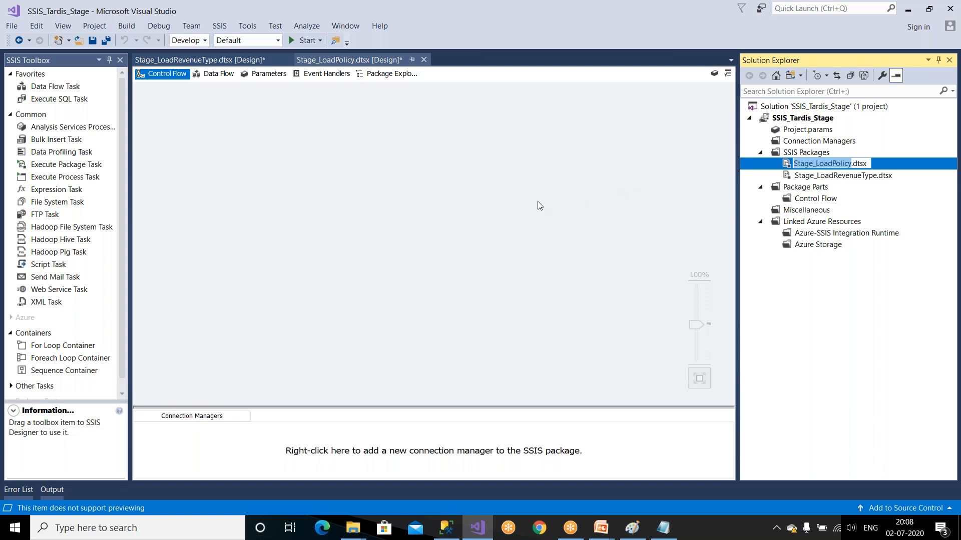
pyautogui.click(502, 224)
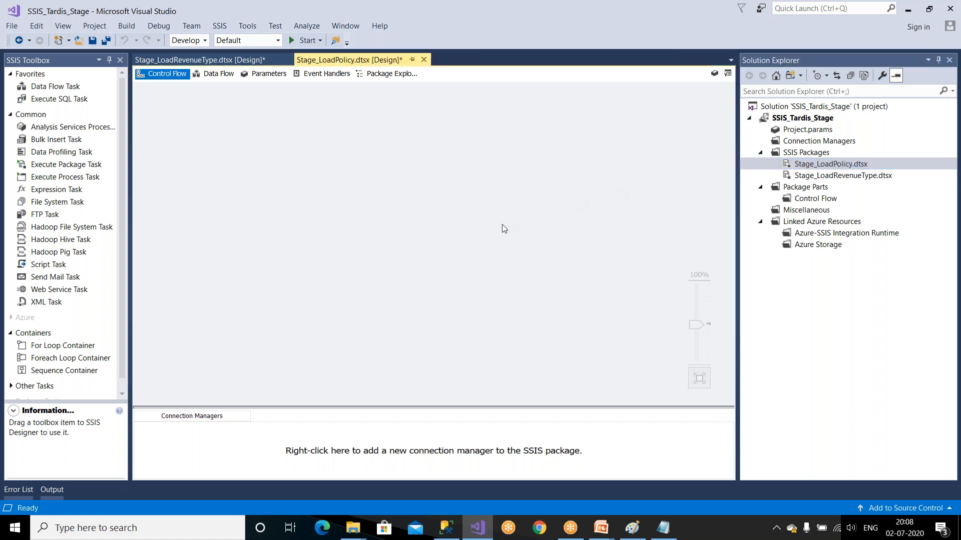
# Add a Data Flow Task to the control flow of Stage_LoadPolicy and open its data flow
pyautogui.click(74, 88)
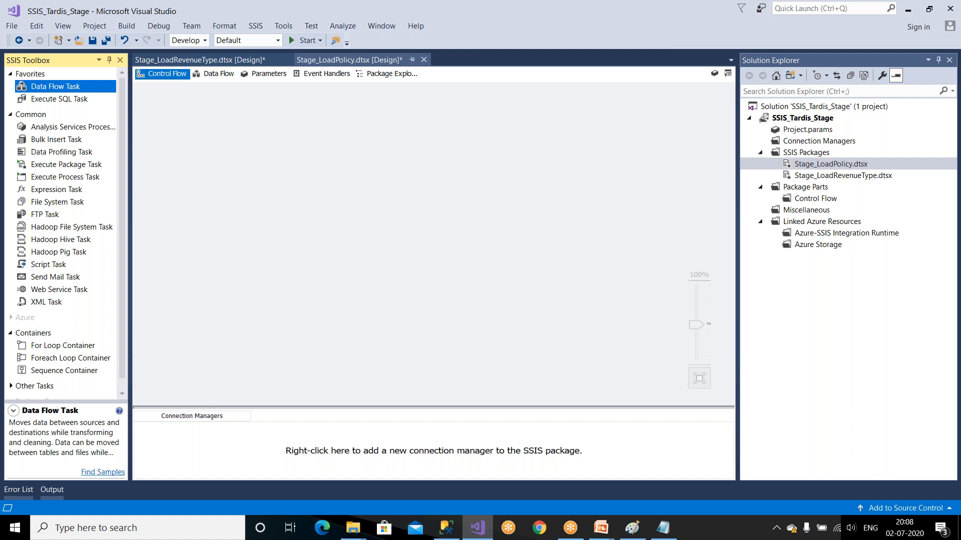
pyautogui.moveTo(74, 87); pyautogui.dragTo(240, 170)
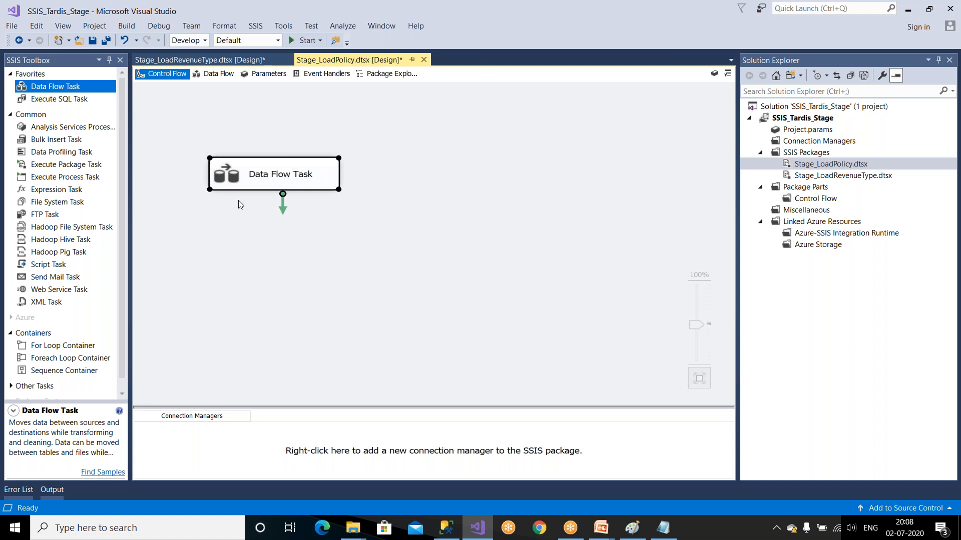
pyautogui.click(300, 257)
pyautogui.doubleClick(295, 187)
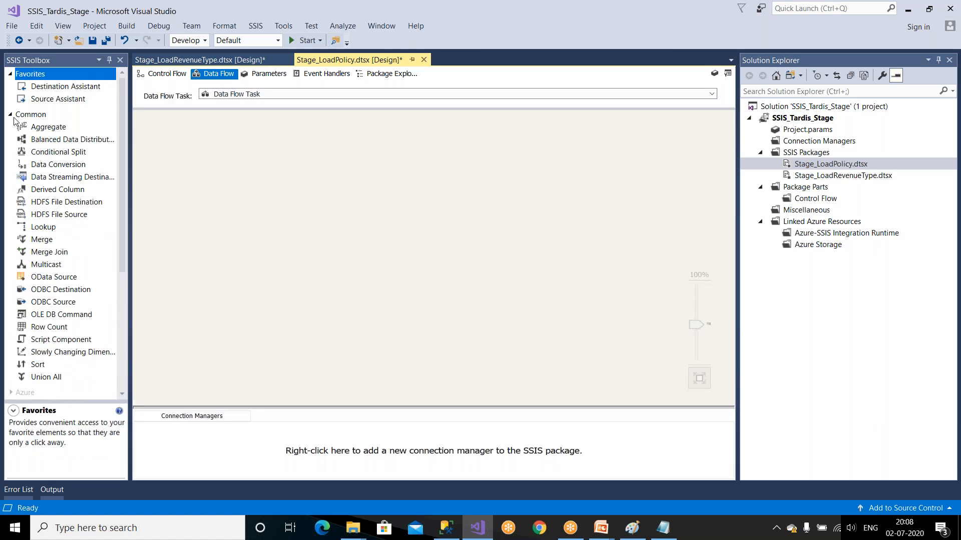
# Collapse the common transformations, expand the other sources, and add an OLE DB Source to the data flow
pyautogui.click(12, 116)
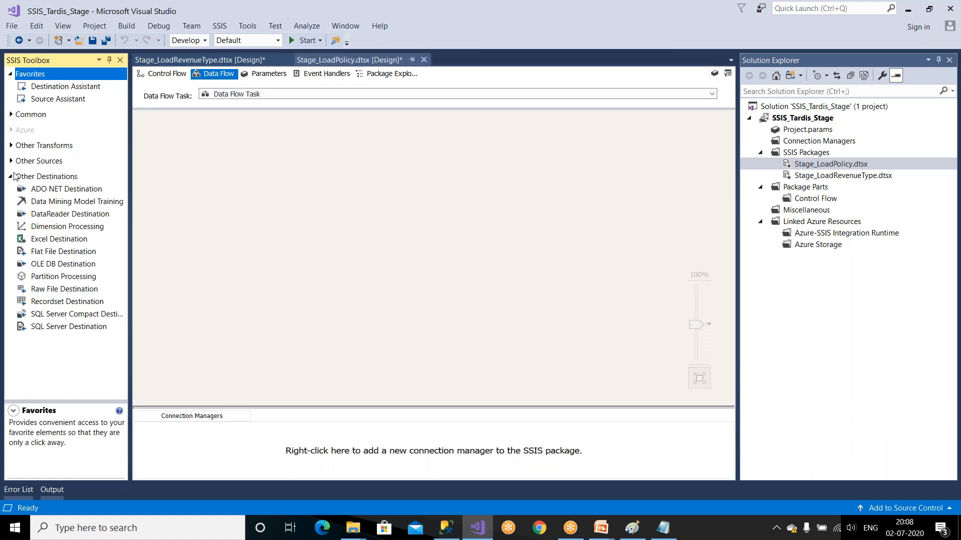
pyautogui.click(12, 161)
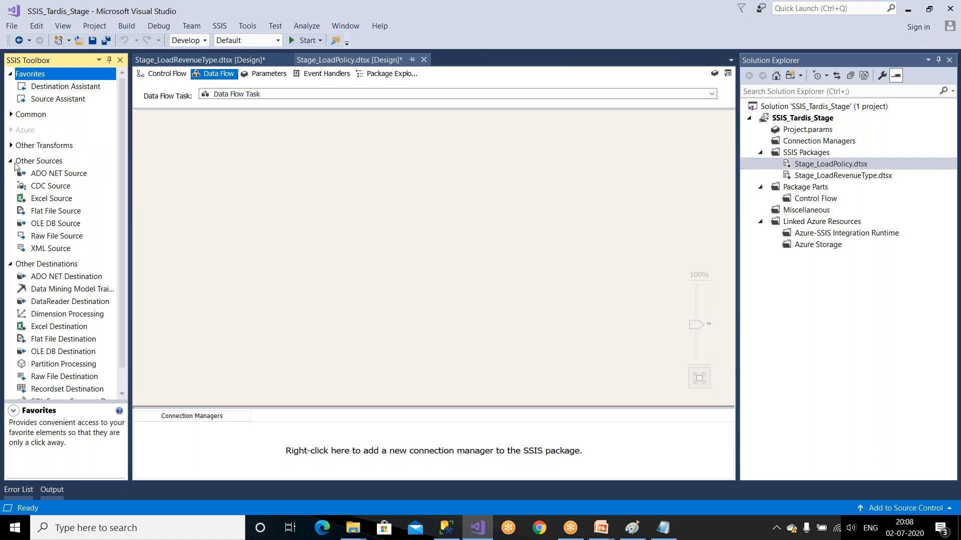
pyautogui.click(56, 226)
pyautogui.moveTo(56, 227); pyautogui.dragTo(210, 179)
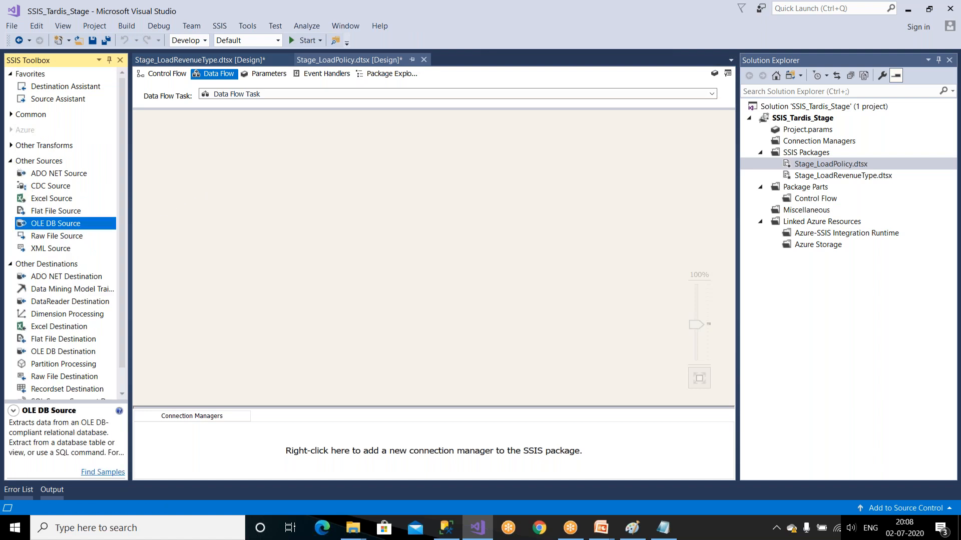
# Switch to SQL Server Management Studio, check the Policy query and the TARDIS database, and return to Visual Studio
pyautogui.click(452, 534)
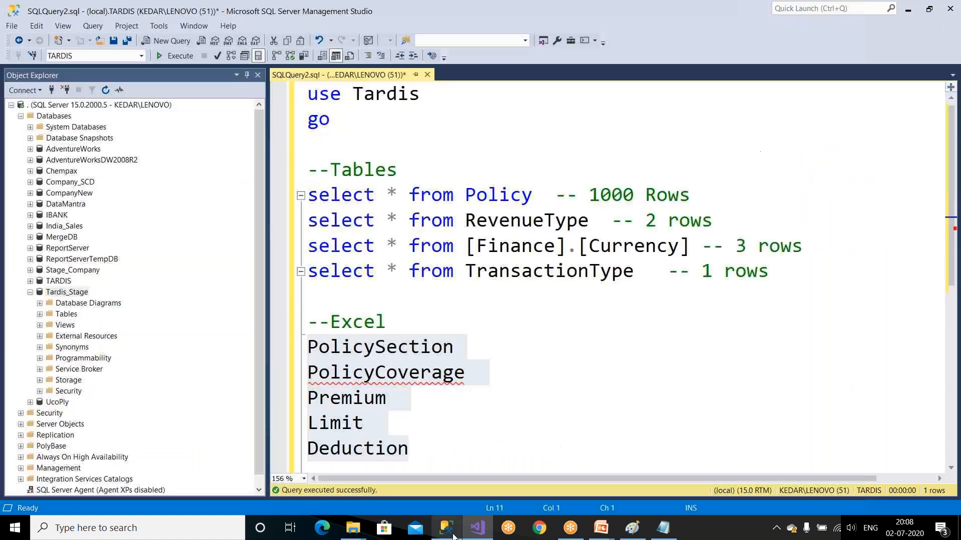
pyautogui.moveTo(477, 195); pyautogui.dragTo(555, 195)
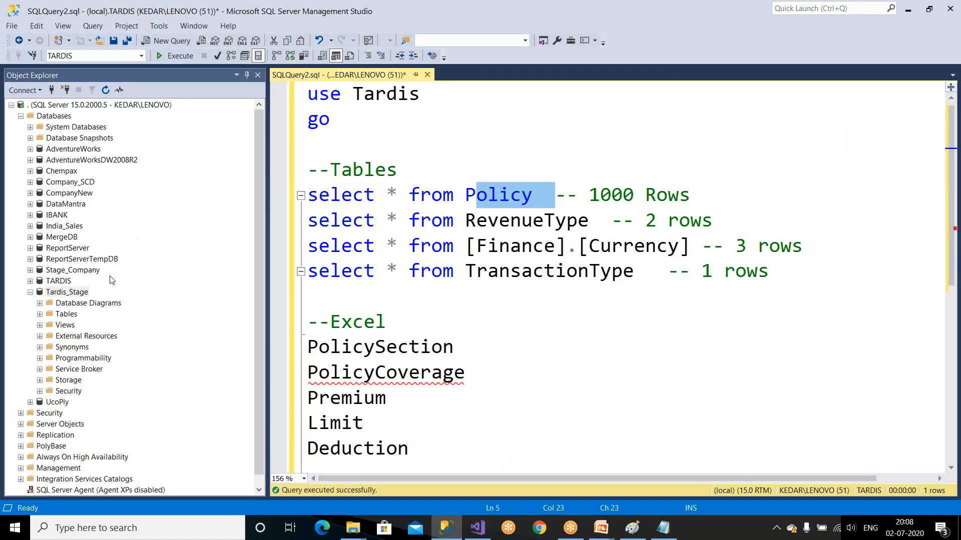
pyautogui.click(66, 283)
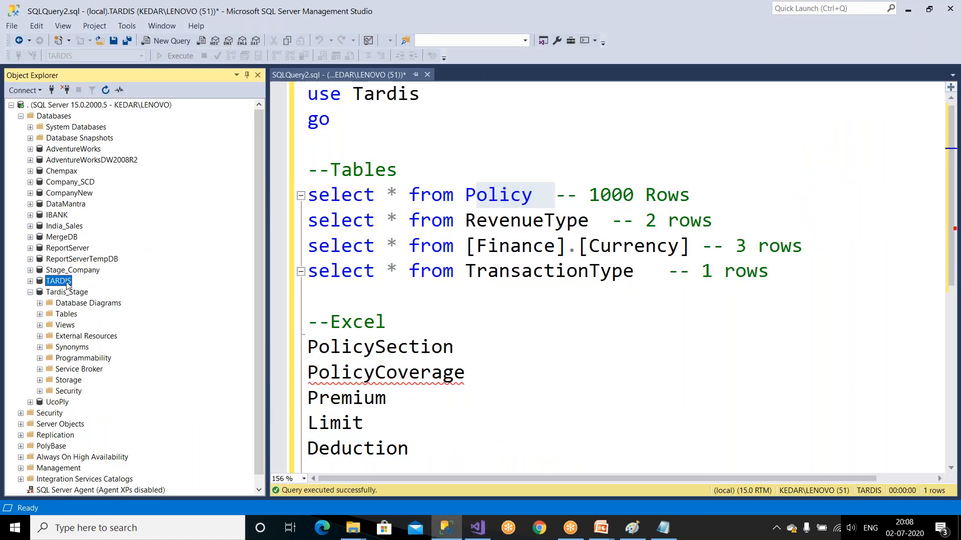
pyautogui.hotkey('alt', 'Tab')
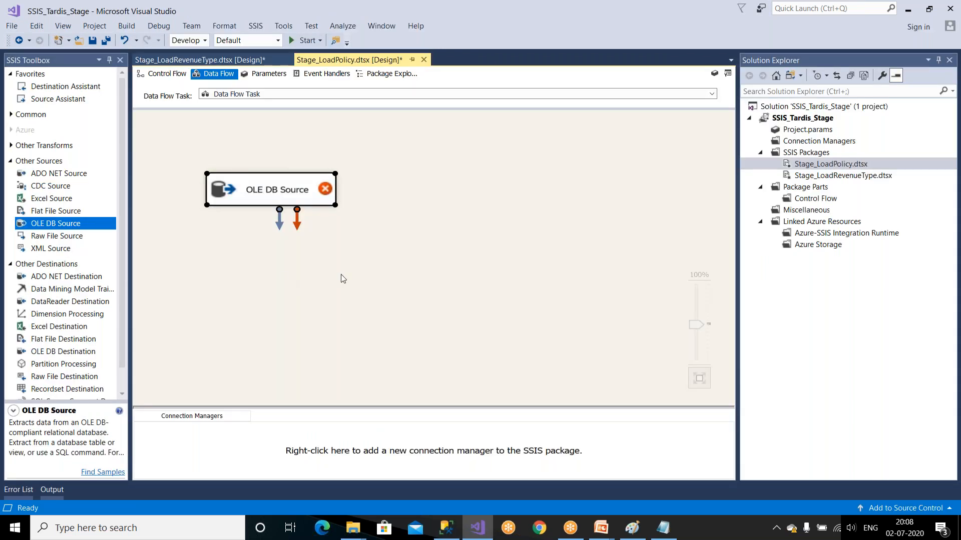
# Open the OLE DB Source's connection setup, delete the LocalHost.MergeDB data connection, and start a new one
pyautogui.click(341, 274)
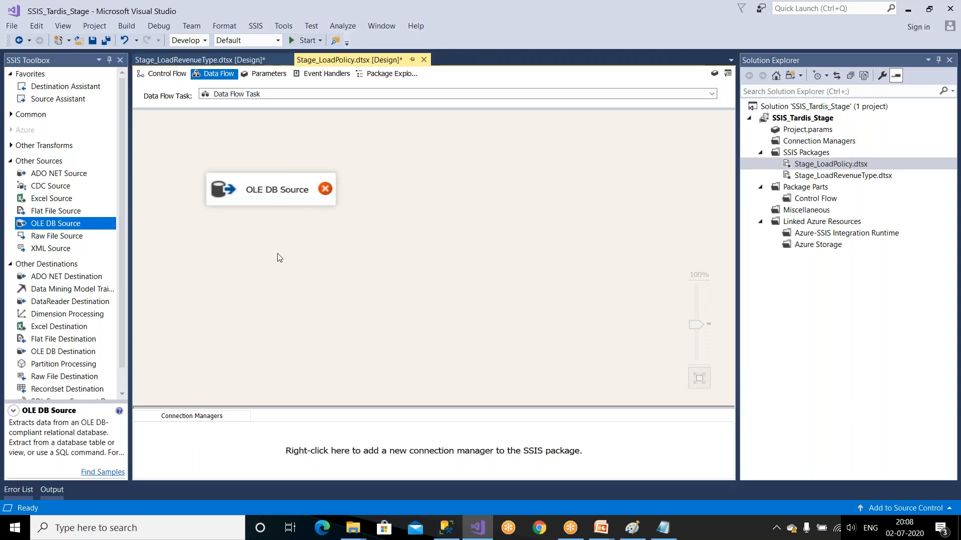
pyautogui.click(299, 205)
pyautogui.doubleClick(298, 202)
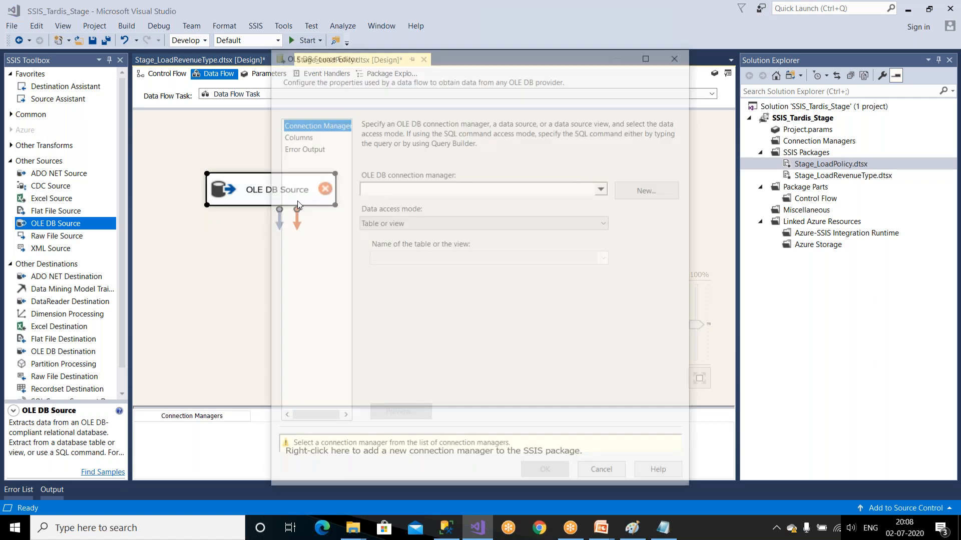
pyautogui.click(631, 198)
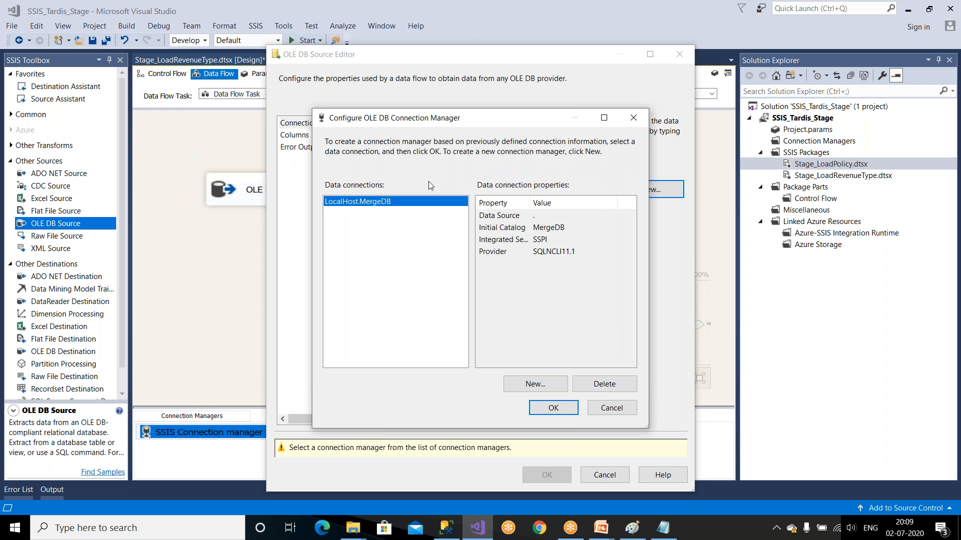
pyautogui.click(602, 384)
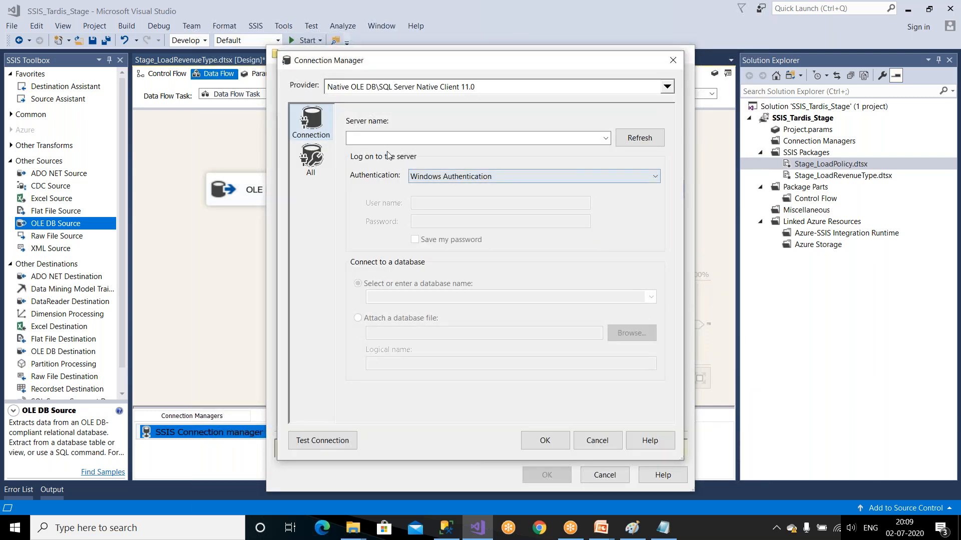
# Set the new connection's server name to "." and test the connection
pyautogui.write('.')
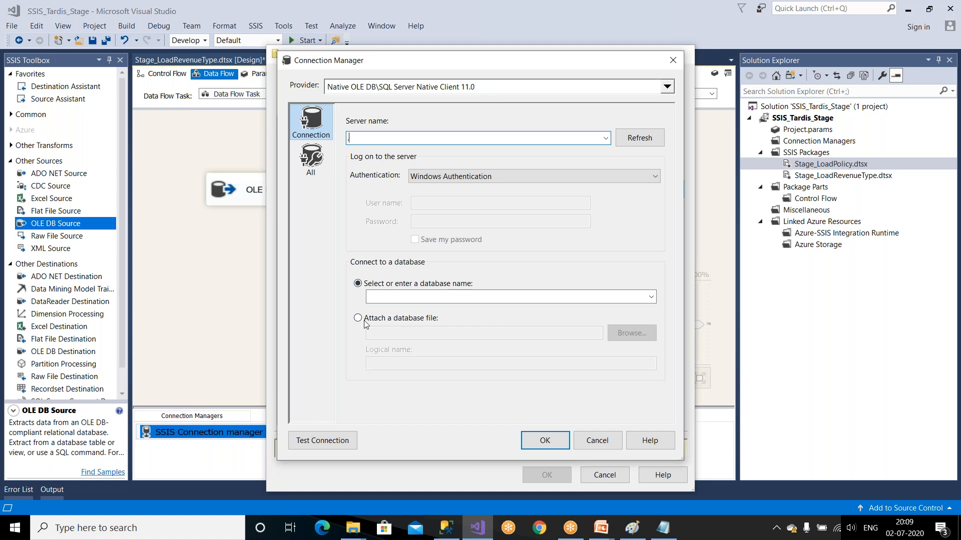
pyautogui.click(320, 442)
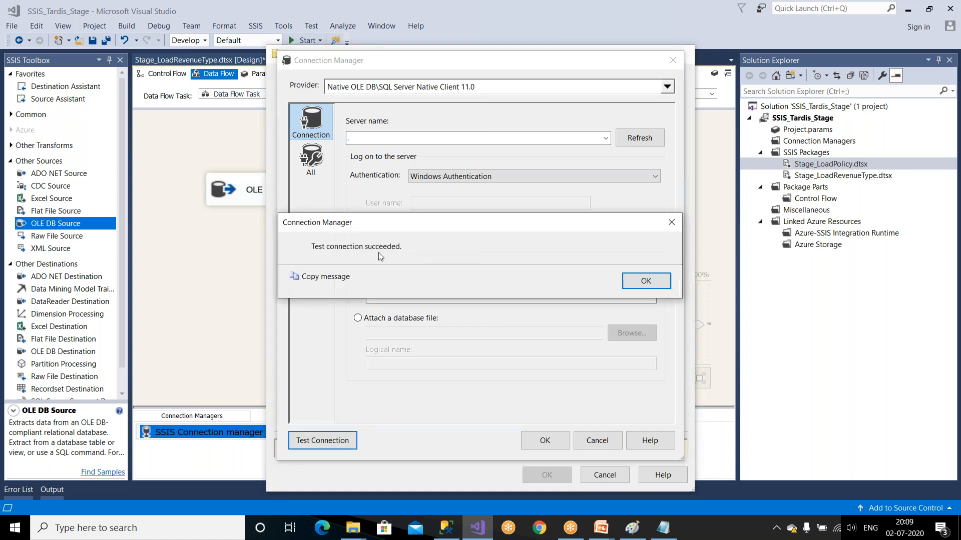
pyautogui.click(635, 279)
# Choose the TARDIS database, test the connection again, and accept it as the OLE DB Source's connection manager
pyautogui.click(651, 297)
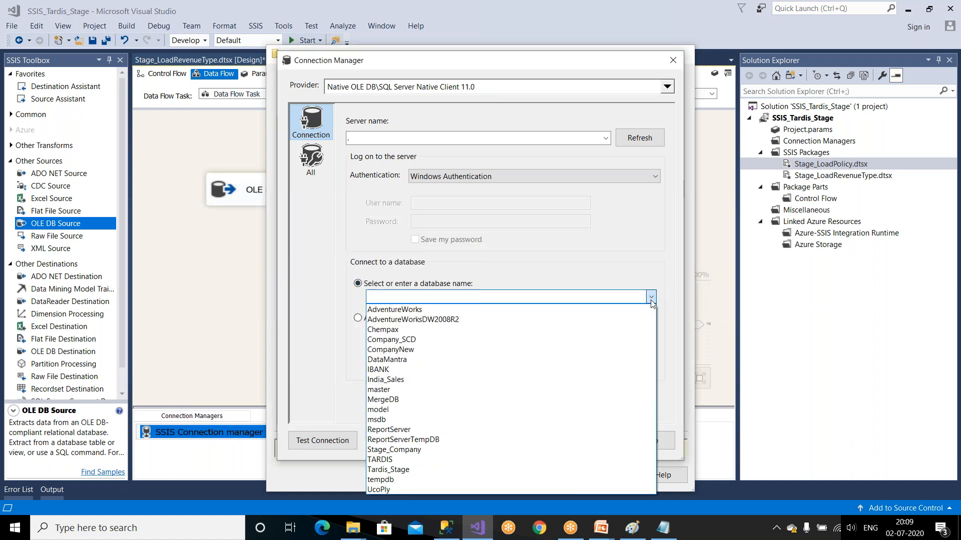
pyautogui.click(407, 458)
pyautogui.click(334, 441)
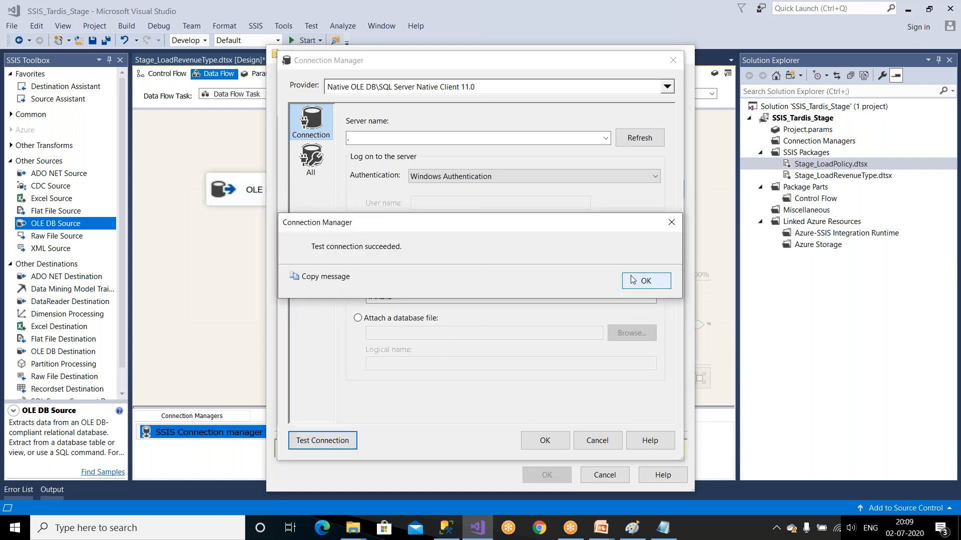
pyautogui.click(646, 280)
pyautogui.click(560, 443)
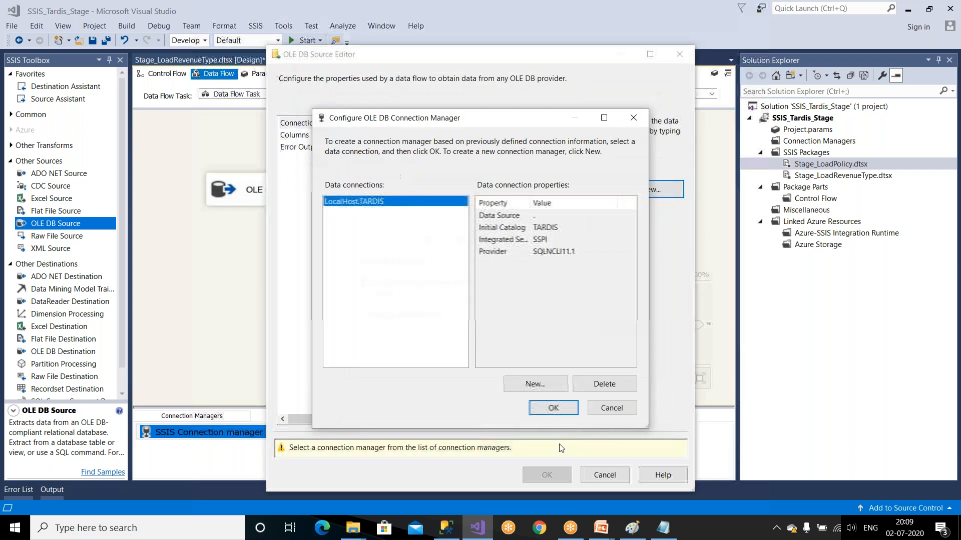
pyautogui.click(561, 407)
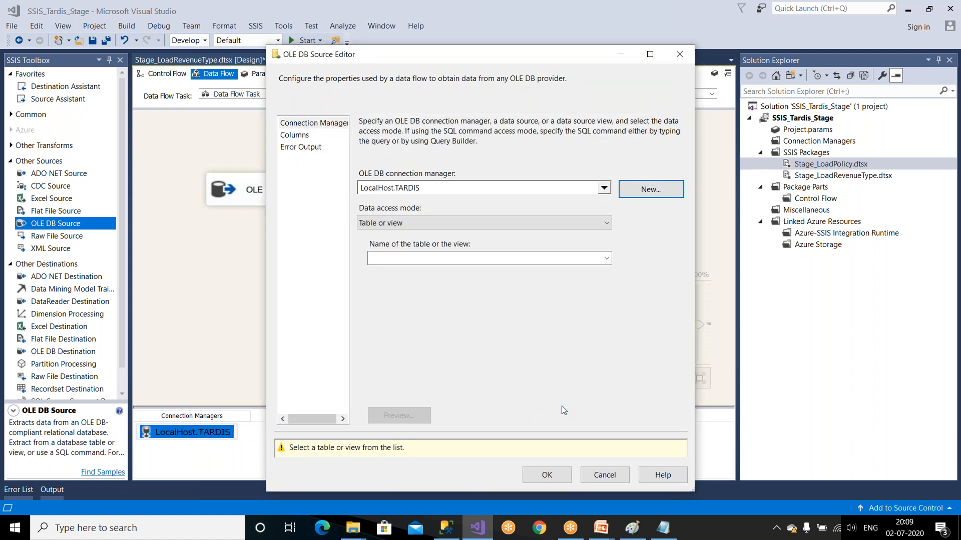
# Choose Table or view as the source's data access mode and load its list of tables
pyautogui.click(418, 223)
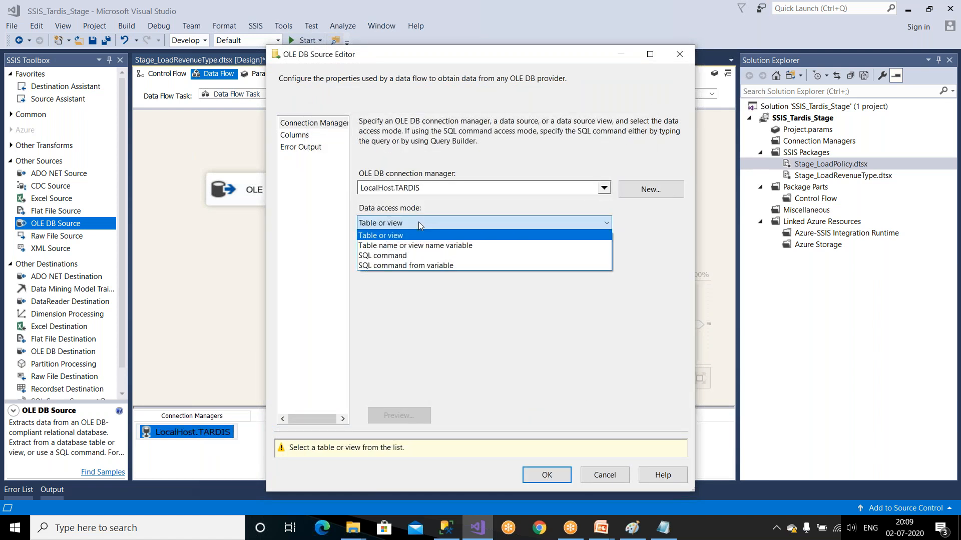
pyautogui.click(418, 235)
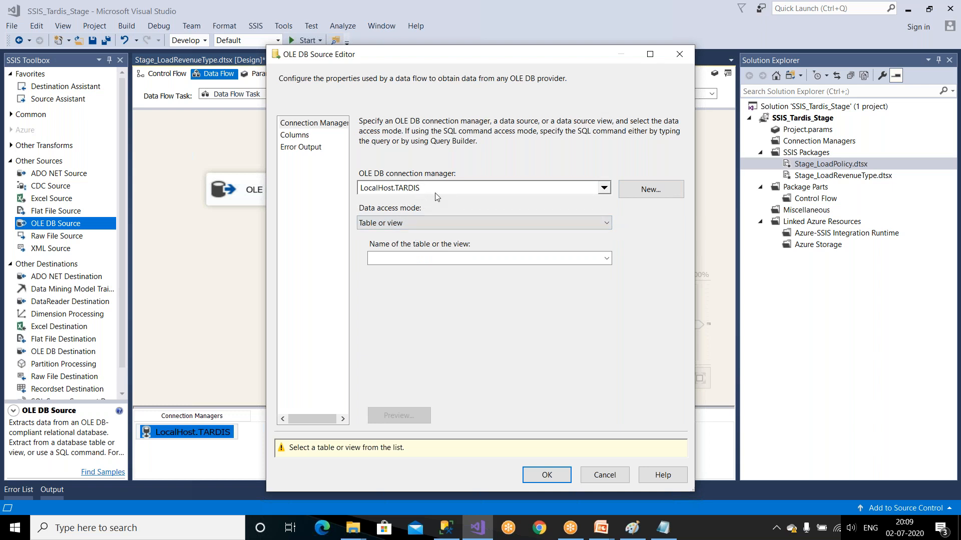
pyautogui.click(603, 261)
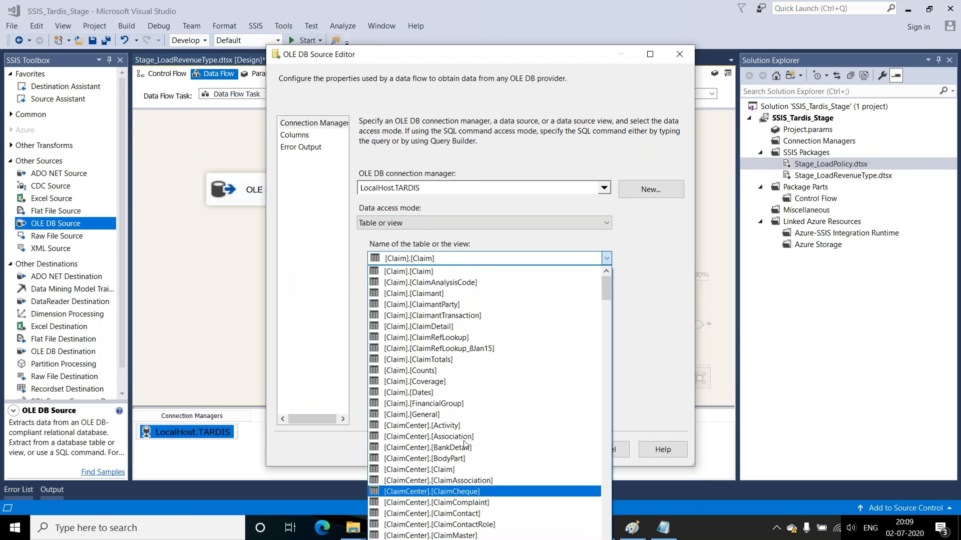
pyautogui.click(322, 370)
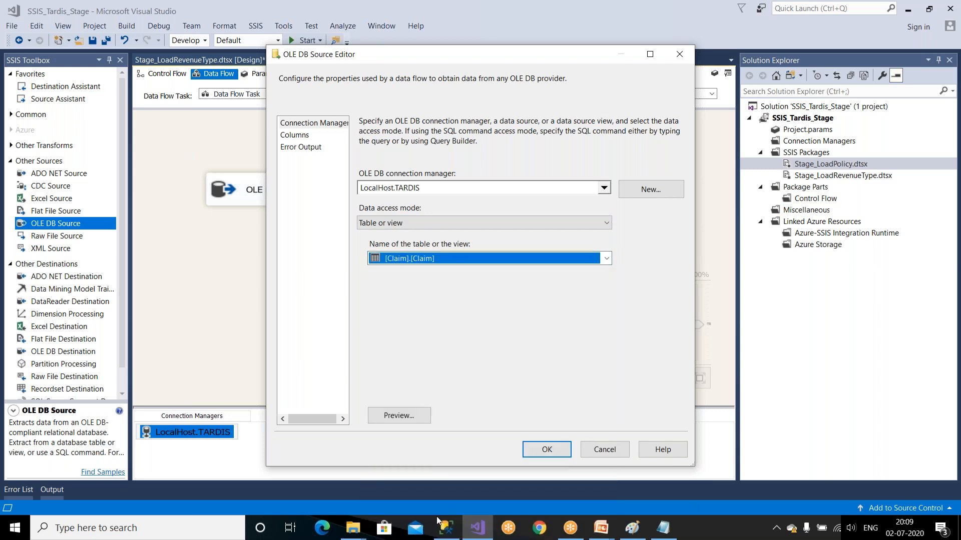
# Switch to SQL Server Management Studio, collapse Tardis_Stage, view the tables of the TARDIS database, and return to Visual Studio
pyautogui.click(449, 531)
pyautogui.doubleClick(71, 316)
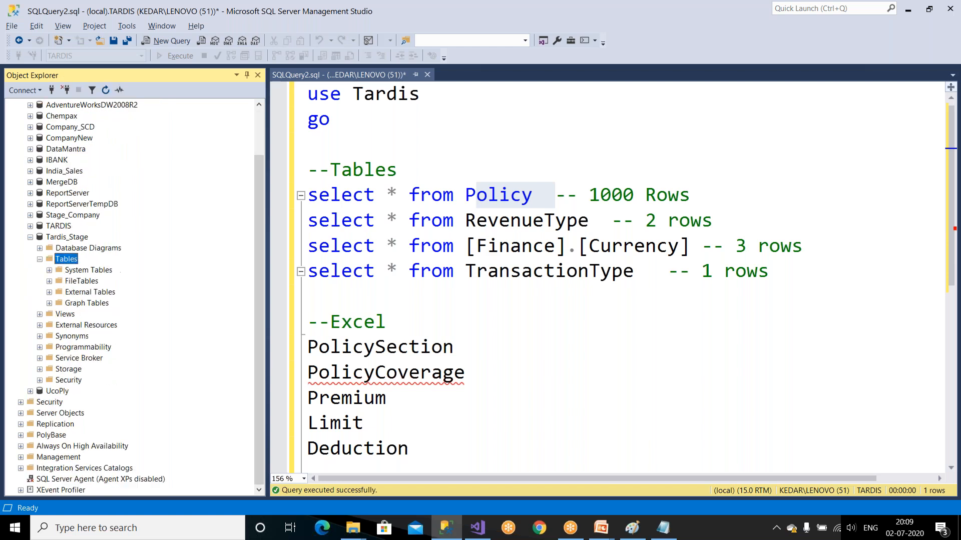
pyautogui.click(30, 237)
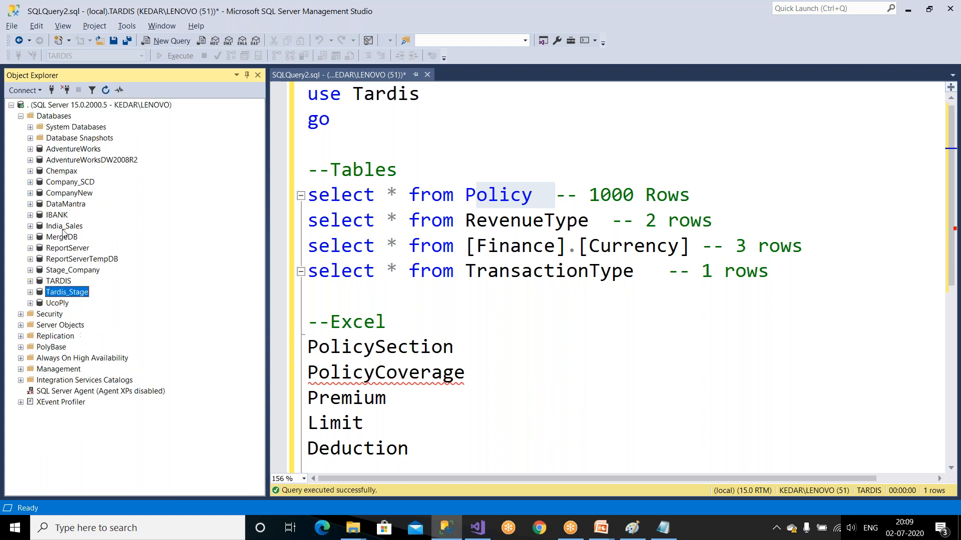
pyautogui.click(62, 283)
pyautogui.doubleClick(62, 282)
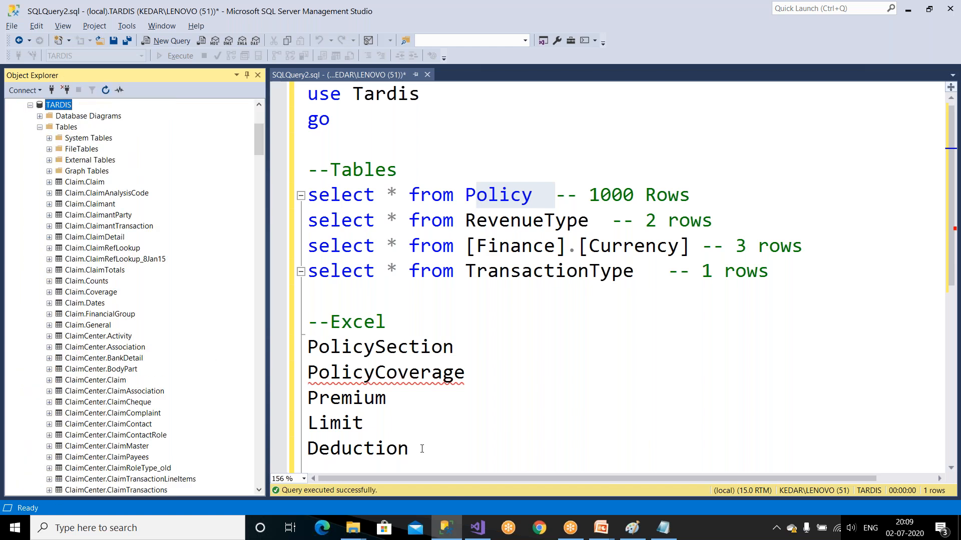
pyautogui.click(477, 528)
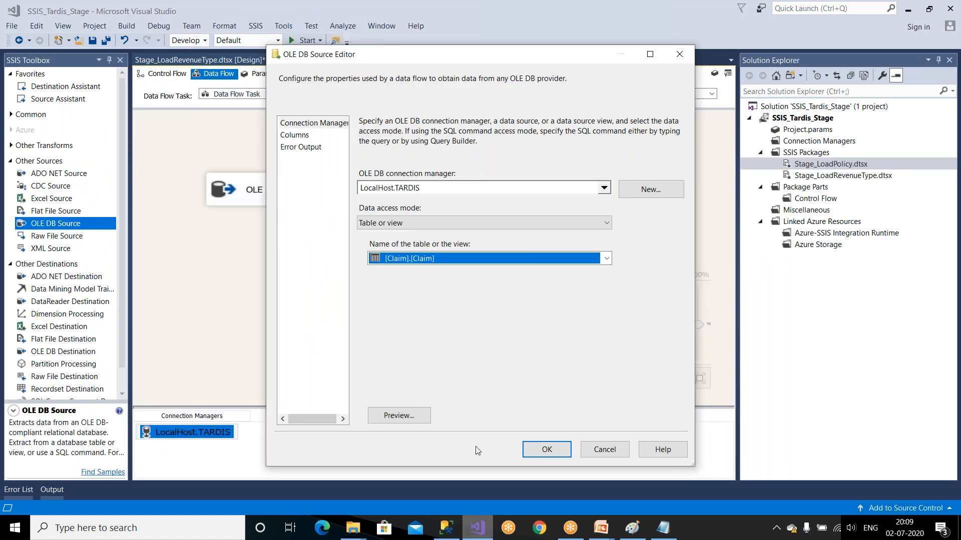
# Select the [dbo].[Policy] table as the OLE DB Source's table and preview its rows
pyautogui.click(470, 260)
pyautogui.scroll(-1, 477, 262)
pyautogui.scroll(-5, 478, 261)
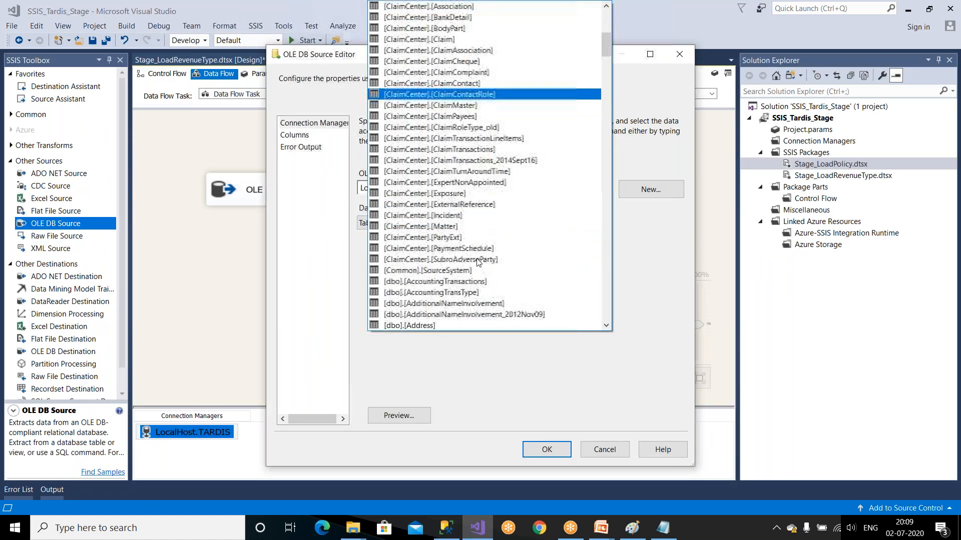
pyautogui.scroll(-20, 478, 261)
pyautogui.scroll(-4, 477, 263)
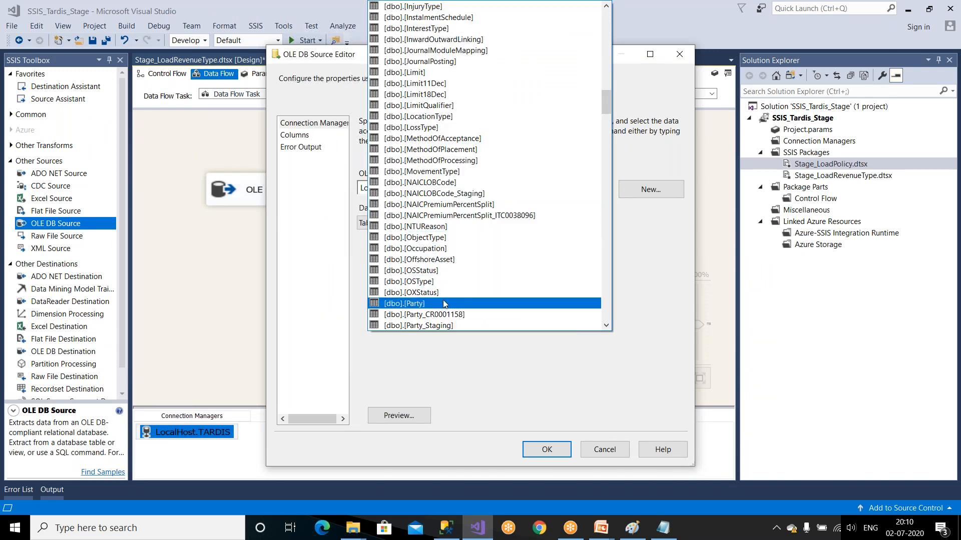
pyautogui.scroll(-4, 444, 304)
pyautogui.scroll(-3, 443, 303)
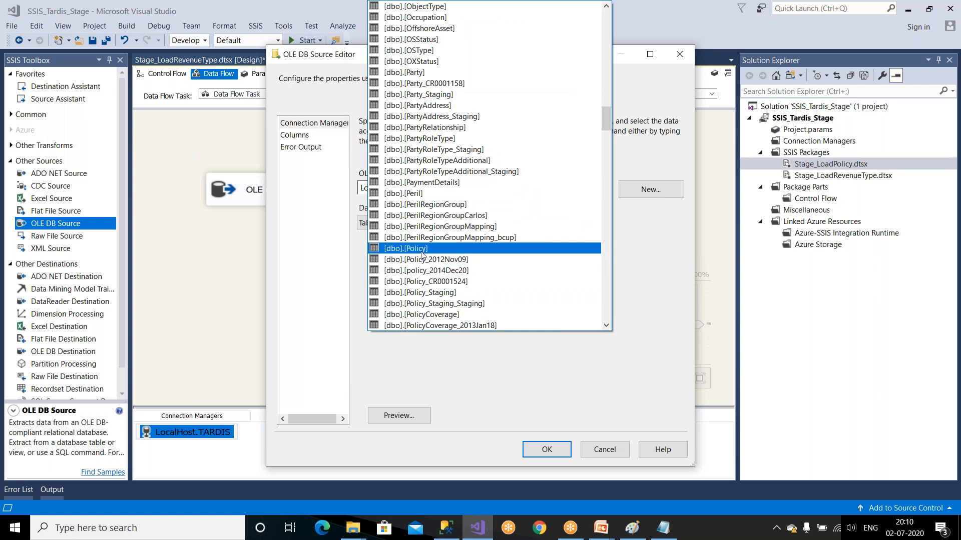
pyautogui.click(422, 248)
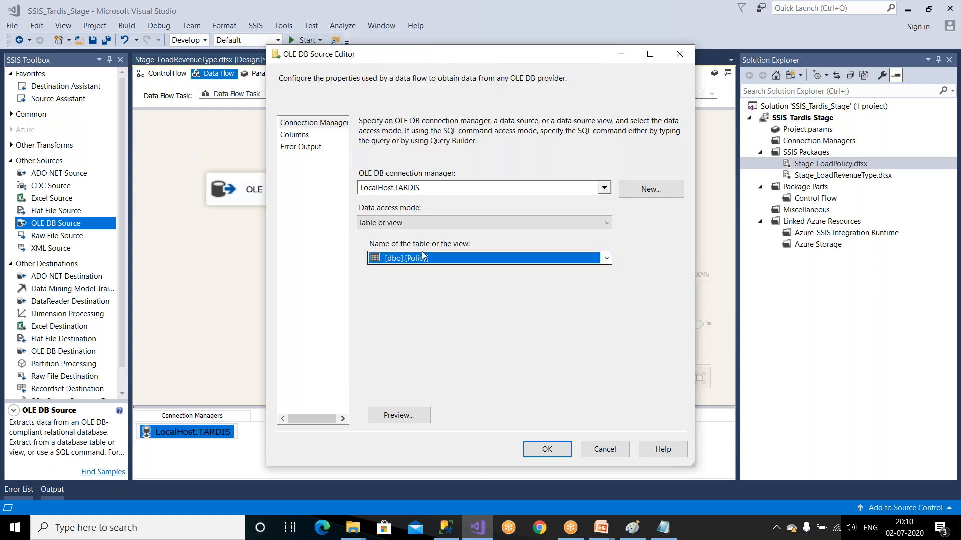
pyautogui.click(421, 419)
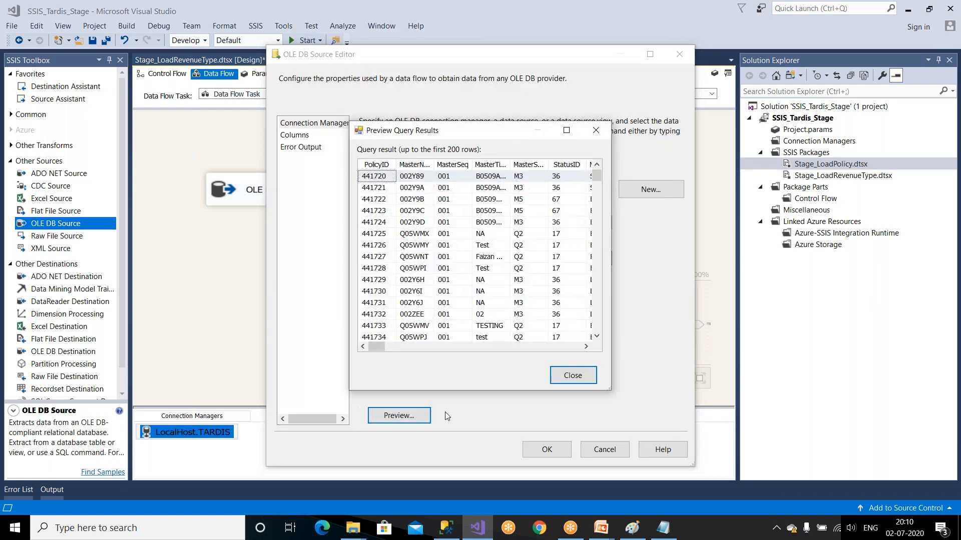
pyautogui.click(573, 376)
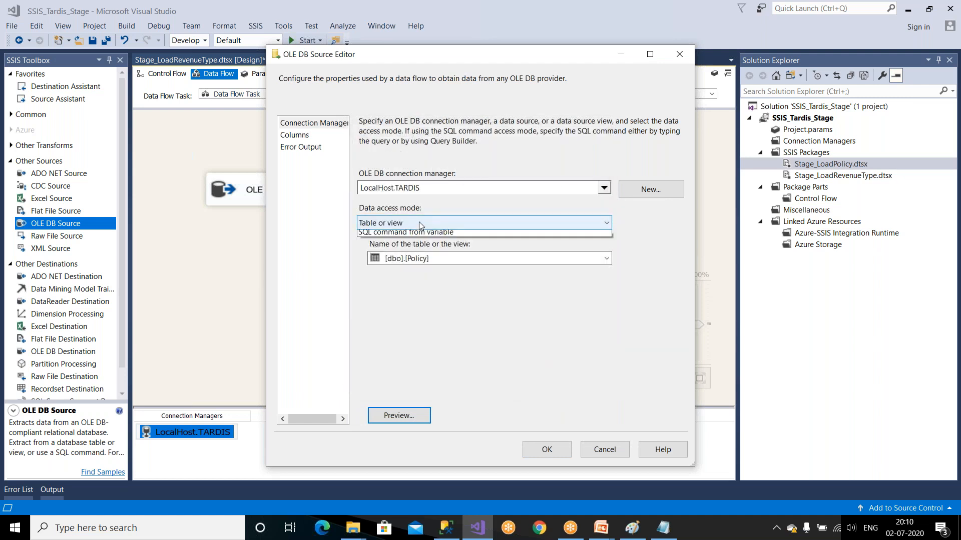
# Try the SQL command access mode for the source, and copy "select * from Policy" from the query in SQL Server Management Studio
pyautogui.click(418, 223)
pyautogui.click(400, 256)
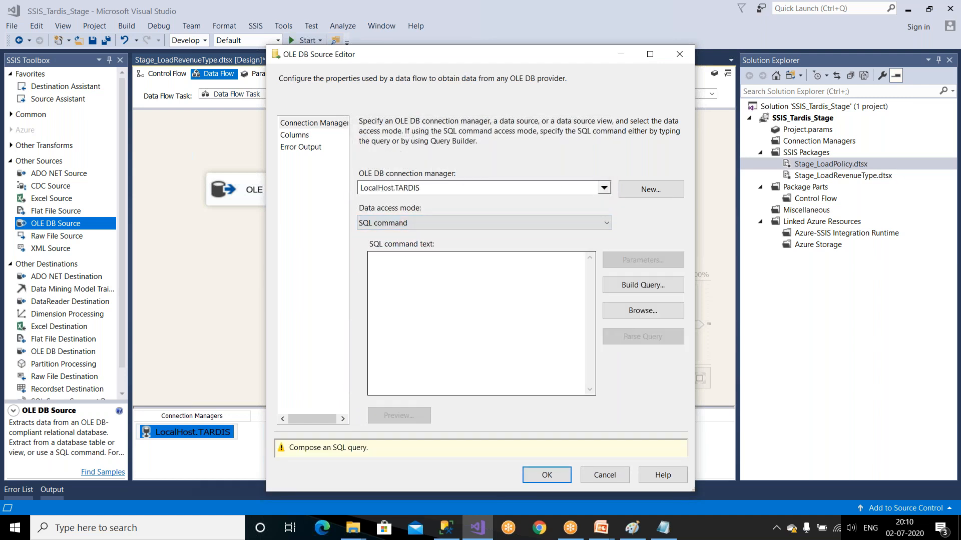
pyautogui.click(446, 528)
pyautogui.click(376, 220)
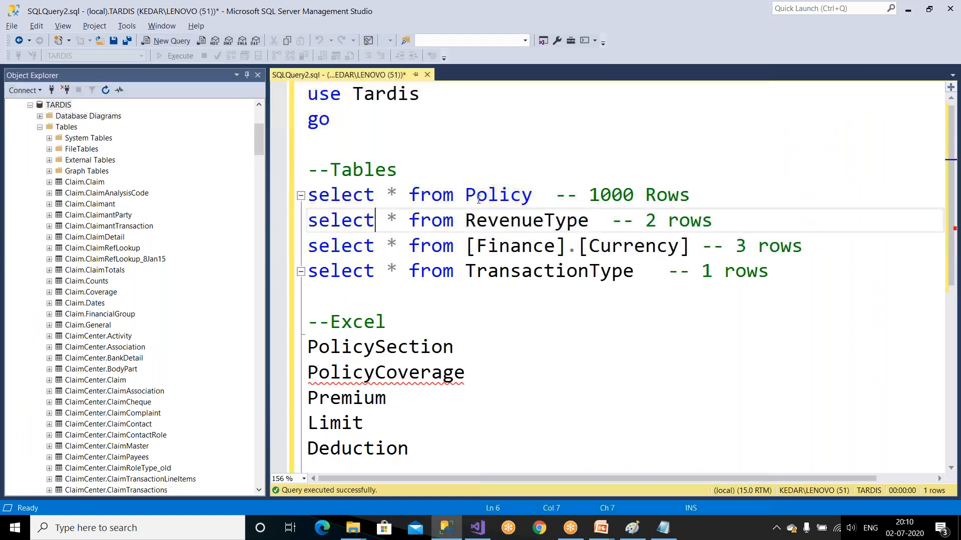
pyautogui.moveTo(531, 196); pyautogui.dragTo(308, 195)
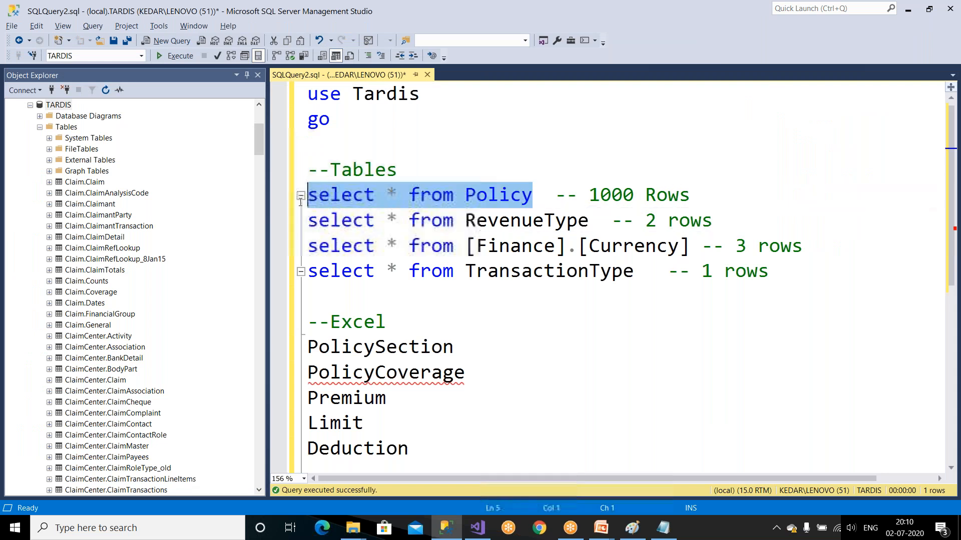
pyautogui.rightClick(375, 196)
pyautogui.click(401, 216)
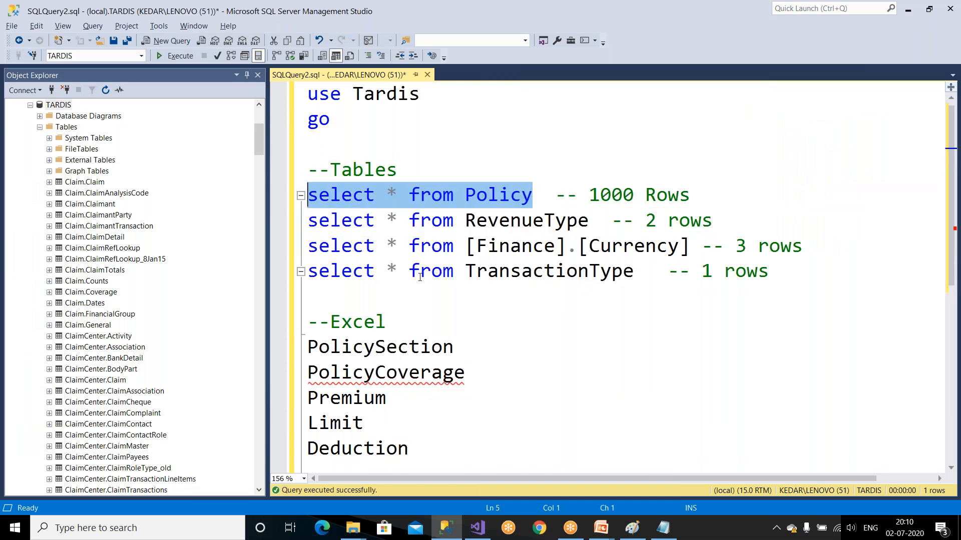
# Return to Visual Studio, set the source's data access mode to SQL command, and paste "select * from Policy" as the command text
pyautogui.click(477, 528)
pyautogui.click(404, 224)
pyautogui.click(397, 234)
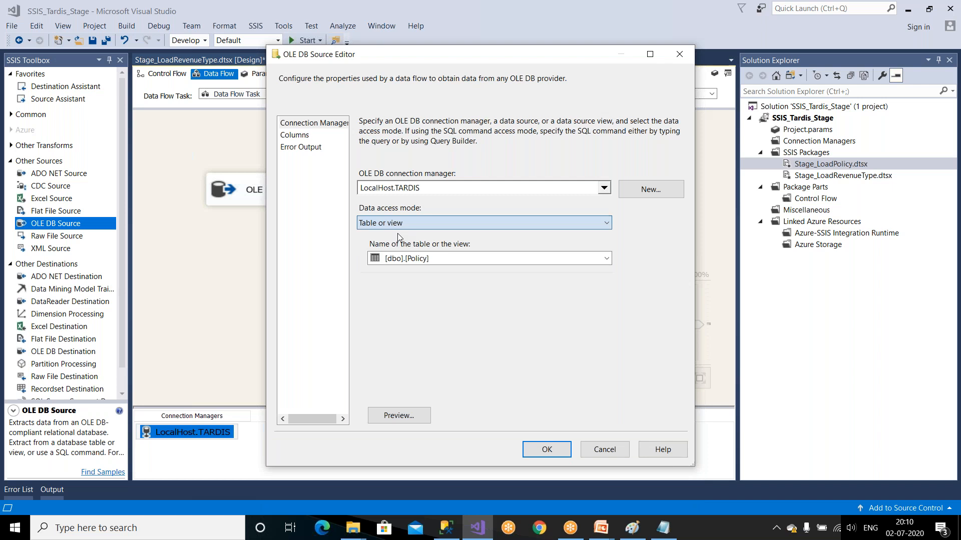
pyautogui.click(403, 224)
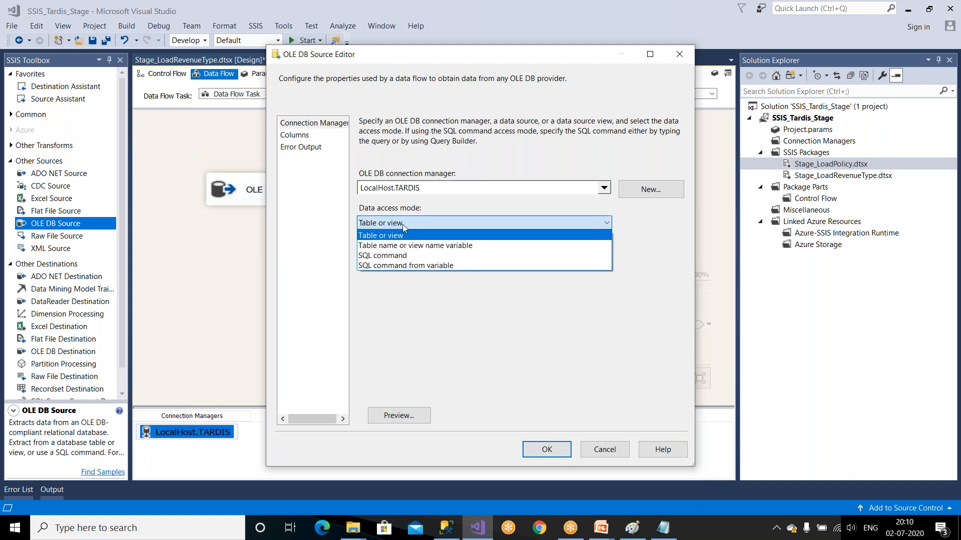
pyautogui.click(404, 255)
pyautogui.rightClick(406, 278)
pyautogui.click(420, 317)
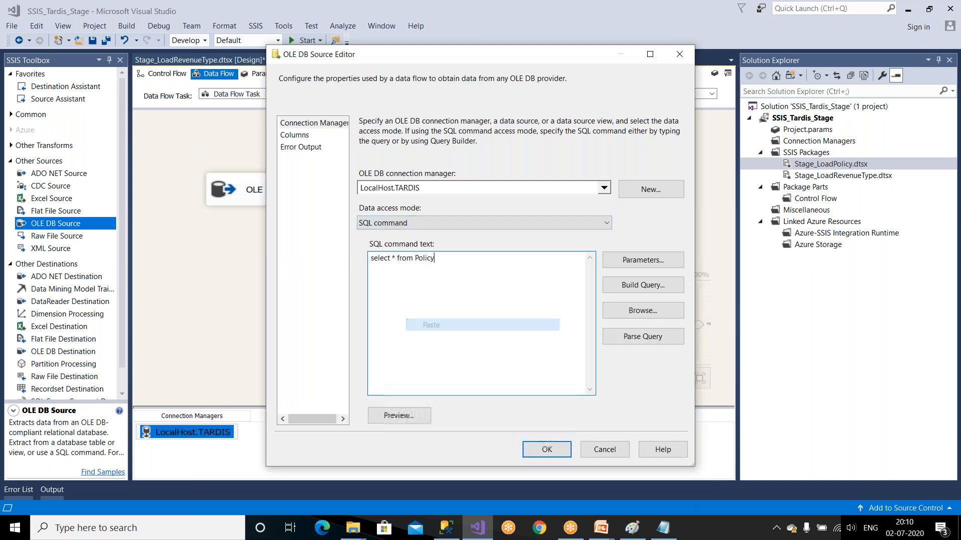
# Preview the SQL command's query results and switch the source's data access mode back to Table or view
pyautogui.click(400, 415)
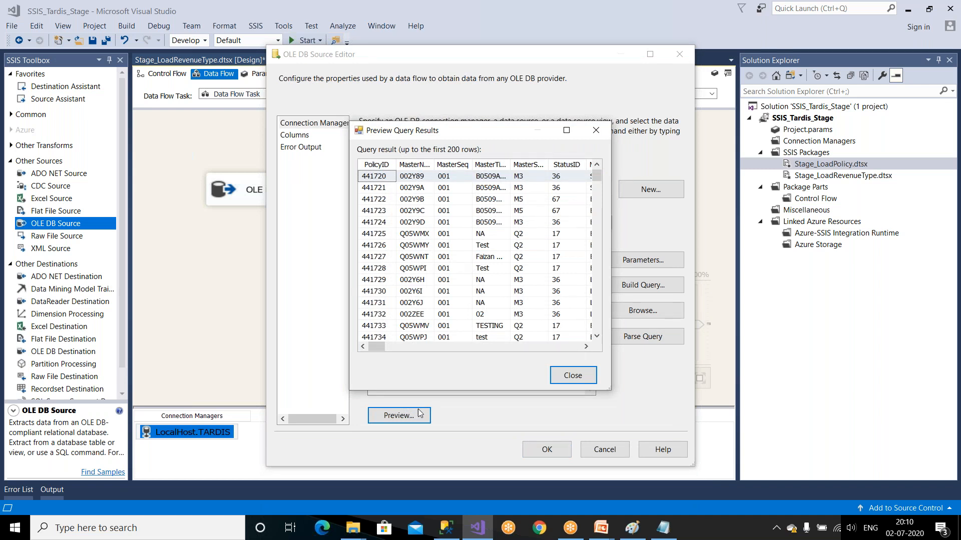
pyautogui.click(573, 376)
pyautogui.click(439, 223)
pyautogui.click(416, 231)
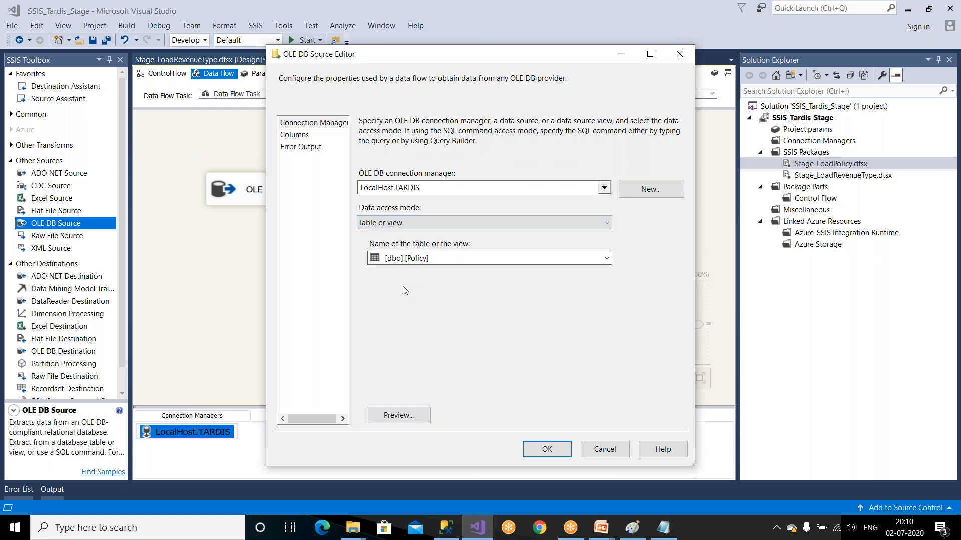
# Review the source's external and output columns and accept the OLE DB Source configuration
pyautogui.click(290, 135)
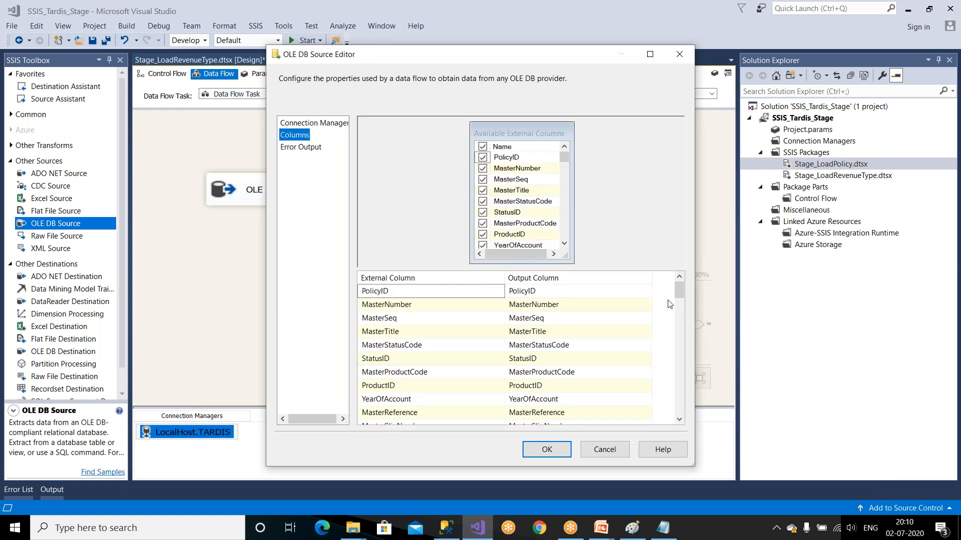
pyautogui.moveTo(677, 292); pyautogui.dragTo(694, 281)
pyautogui.click(558, 452)
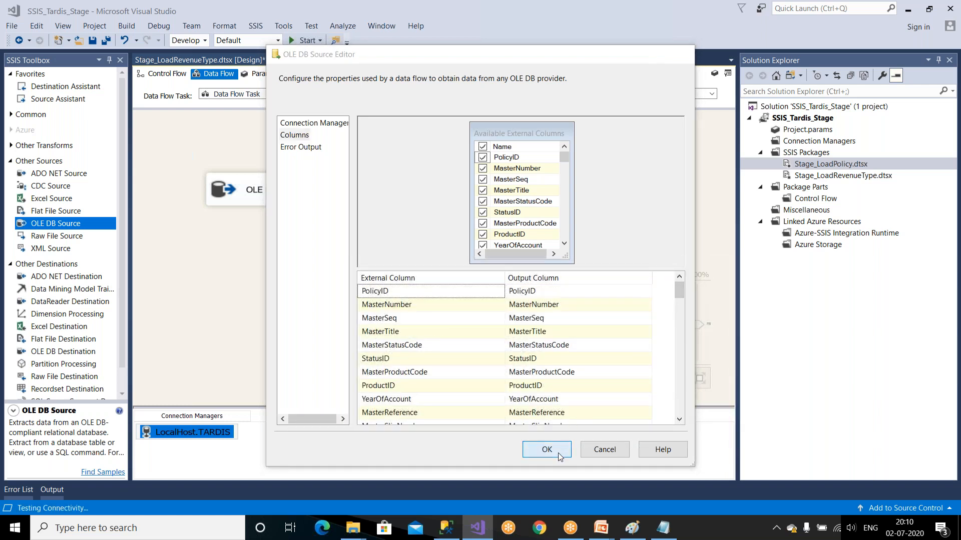
# Rename the LocalHost.TARDIS connection manager to Source_Tardis
pyautogui.rightClick(198, 436)
pyautogui.click(233, 405)
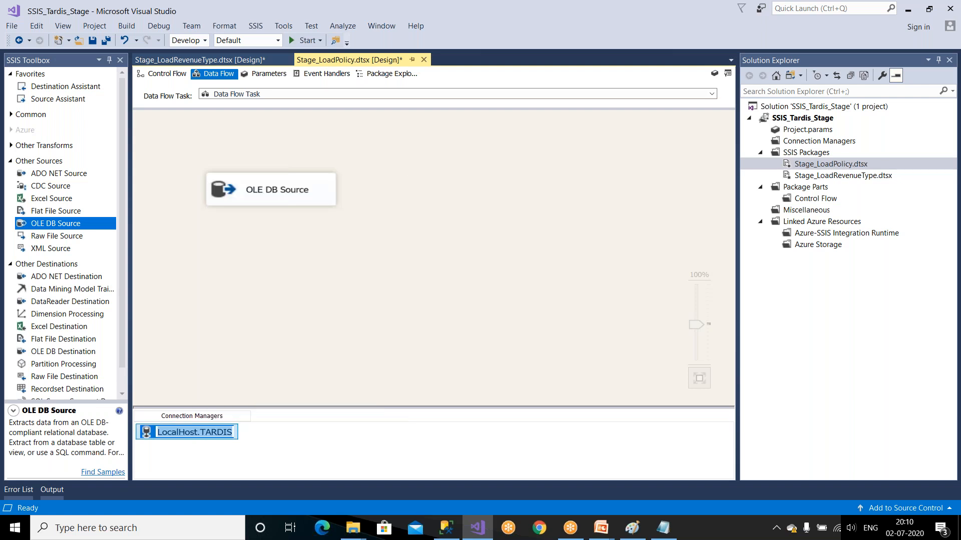
pyautogui.write('Source_Tardis')
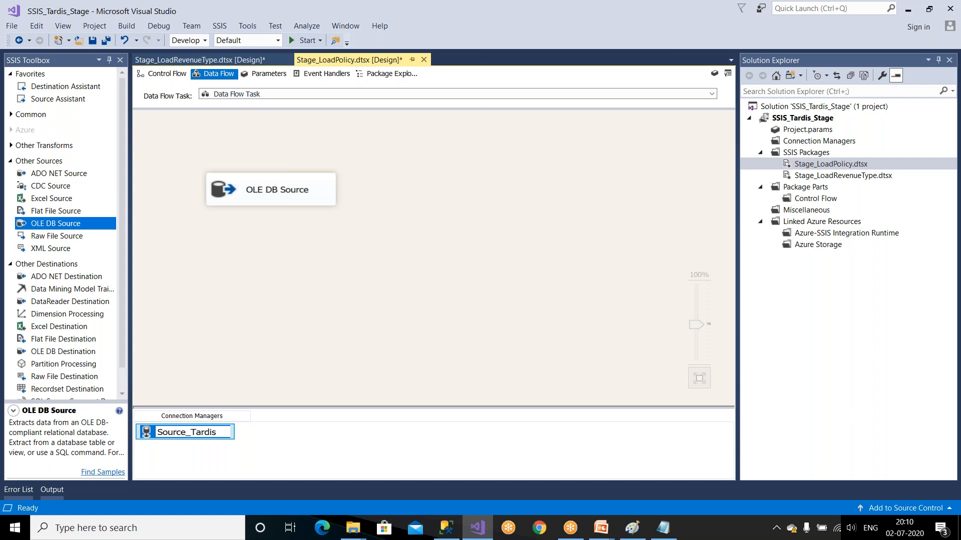
pyautogui.press('Return')
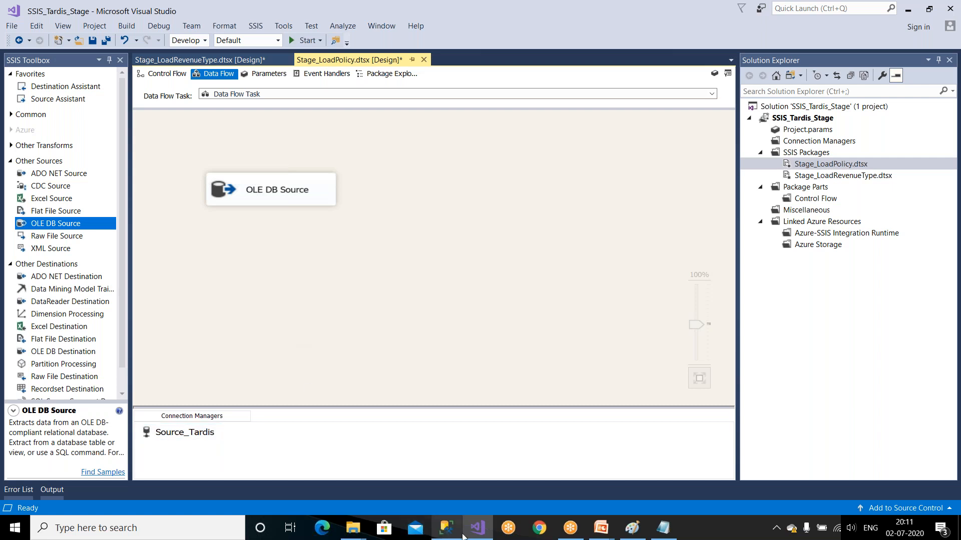
# Check the staging diagram in Paint, return to Visual Studio, and add an OLE DB Destination fed by the OLE DB Source
pyautogui.click(632, 528)
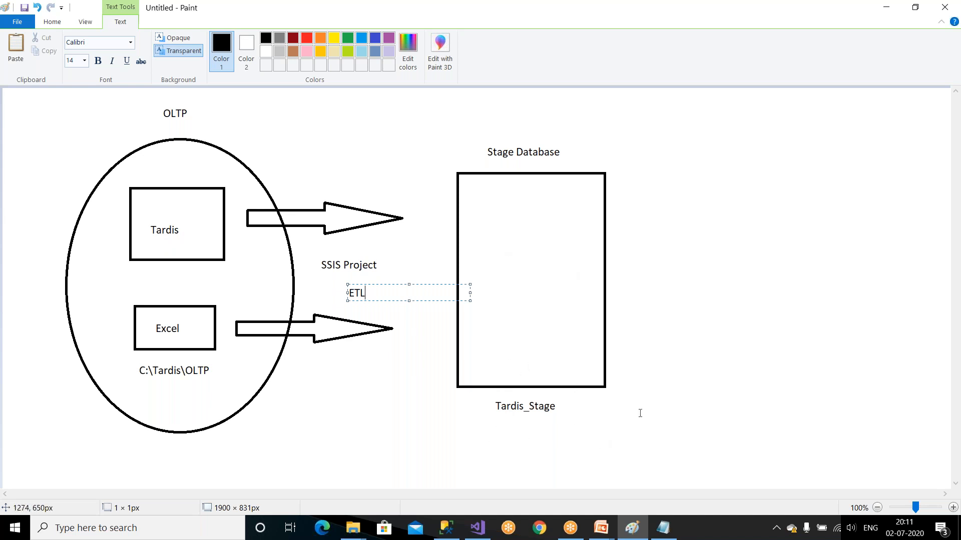
pyautogui.hotkey('alt', 'Tab')
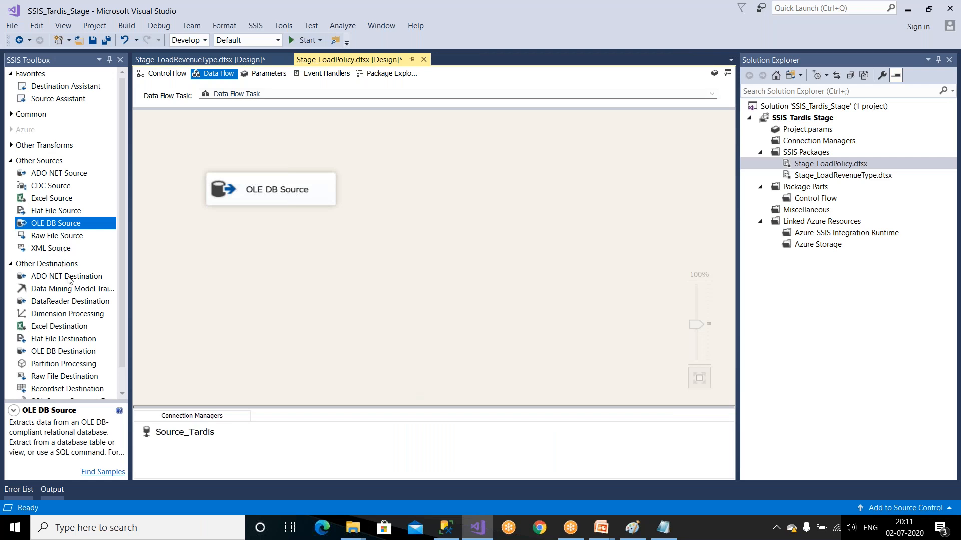
pyautogui.click(10, 266)
pyautogui.click(10, 265)
pyautogui.scroll(-1, 67, 357)
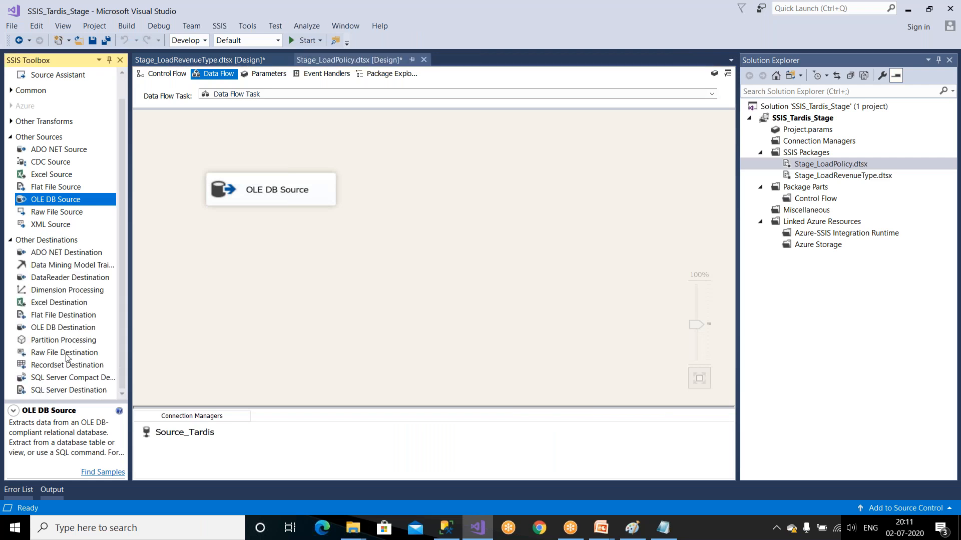
pyautogui.moveTo(63, 329); pyautogui.dragTo(276, 333)
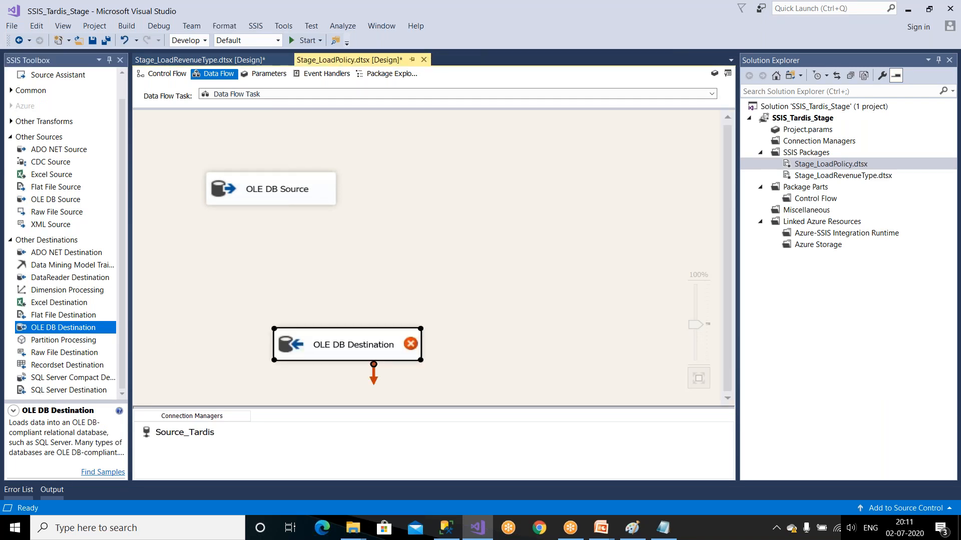
pyautogui.click(269, 201)
pyautogui.moveTo(279, 220); pyautogui.dragTo(330, 342)
# Create a new connection for the OLE DB Destination with server name "." and the Tardis_Stage database
pyautogui.doubleClick(390, 356)
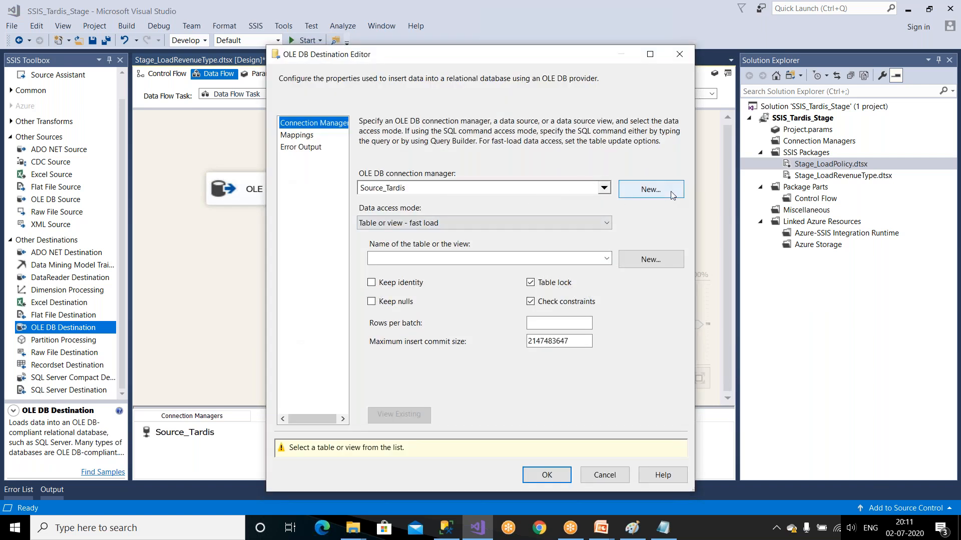
pyautogui.click(676, 192)
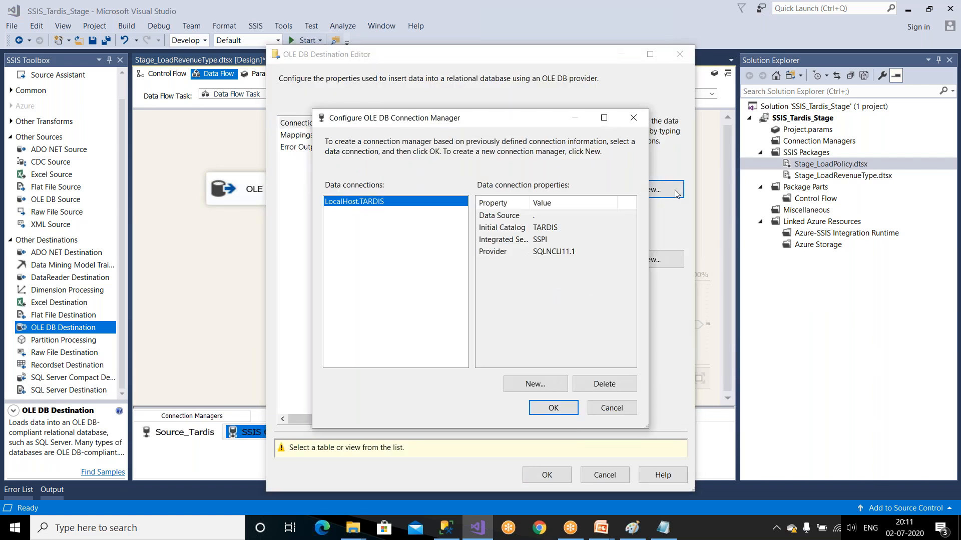
pyautogui.click(560, 389)
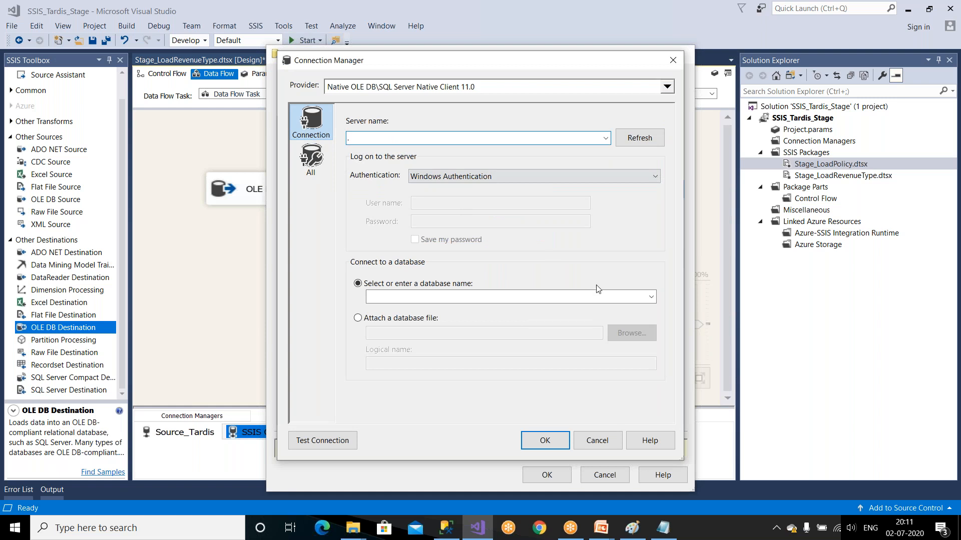
pyautogui.click(650, 297)
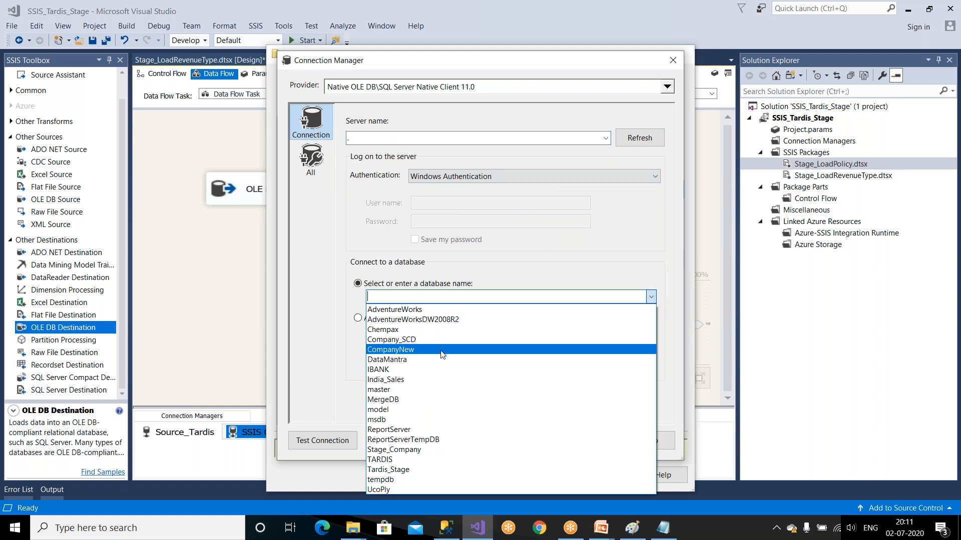
pyautogui.click(419, 470)
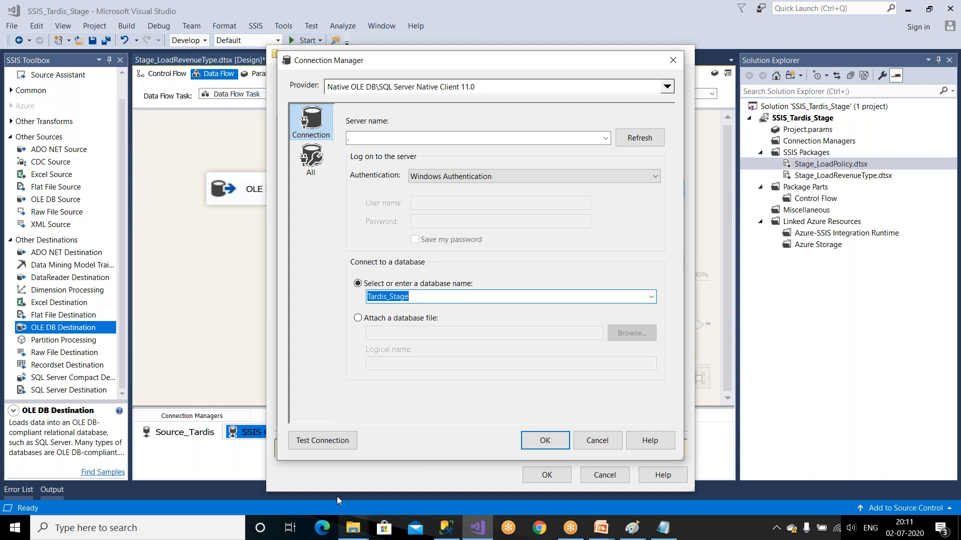
# Test the Tardis_Stage connection and accept it as the OLE DB Destination's connection manager
pyautogui.click(327, 447)
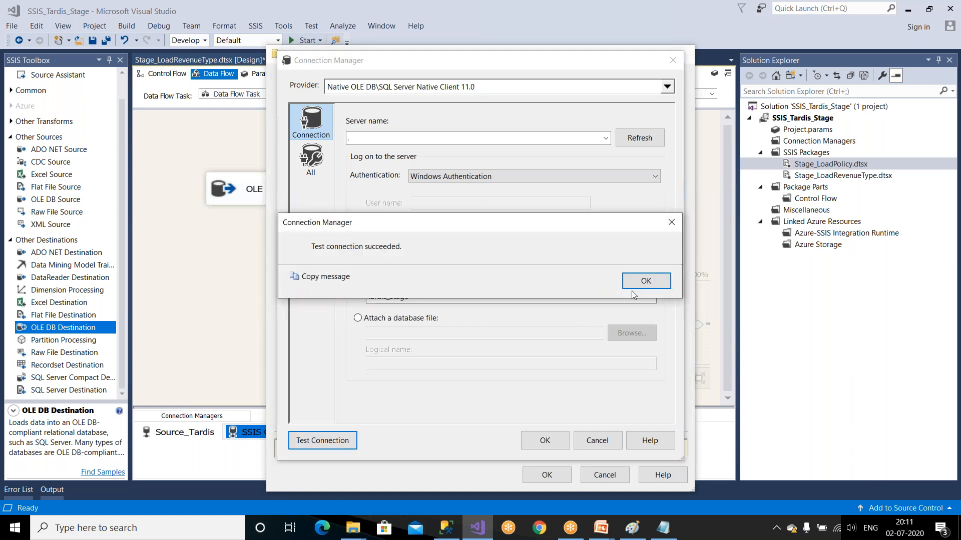
pyautogui.click(635, 282)
pyautogui.click(551, 440)
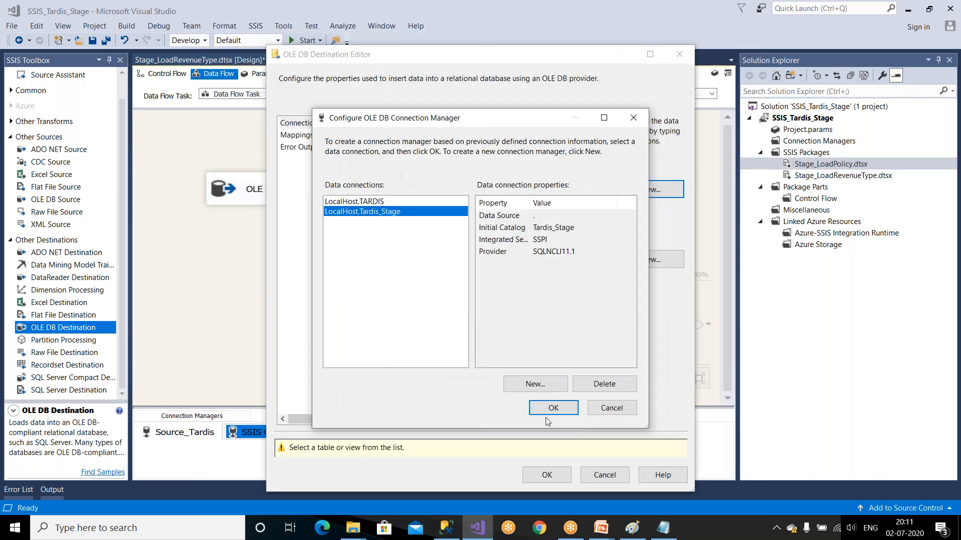
pyautogui.click(551, 408)
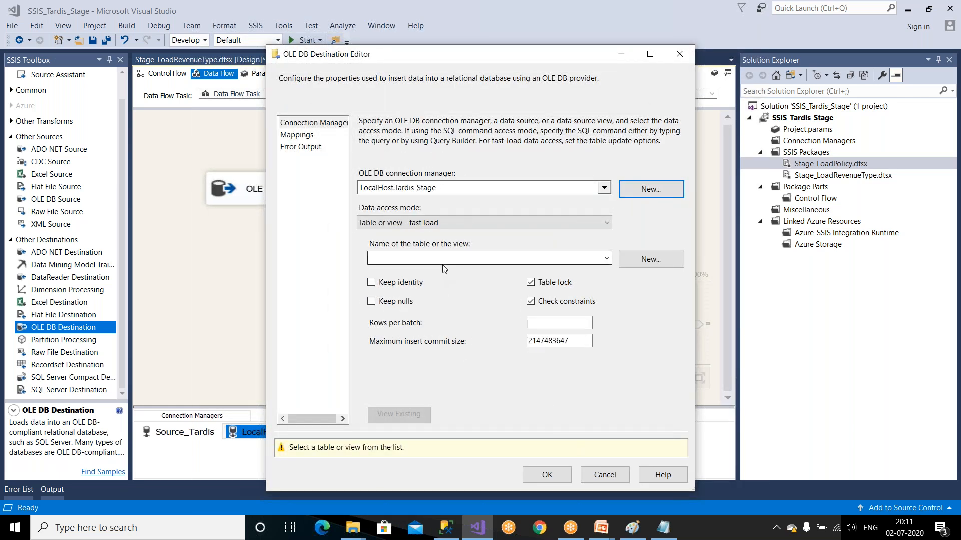
# Switch the destination's data access mode to Table or view and back to Table or view - fast load
pyautogui.click(452, 222)
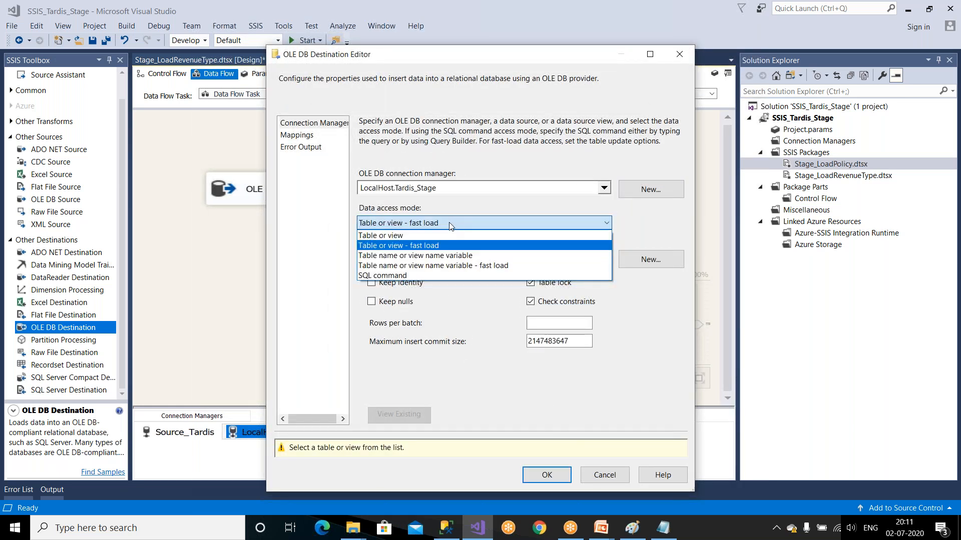
pyautogui.click(410, 235)
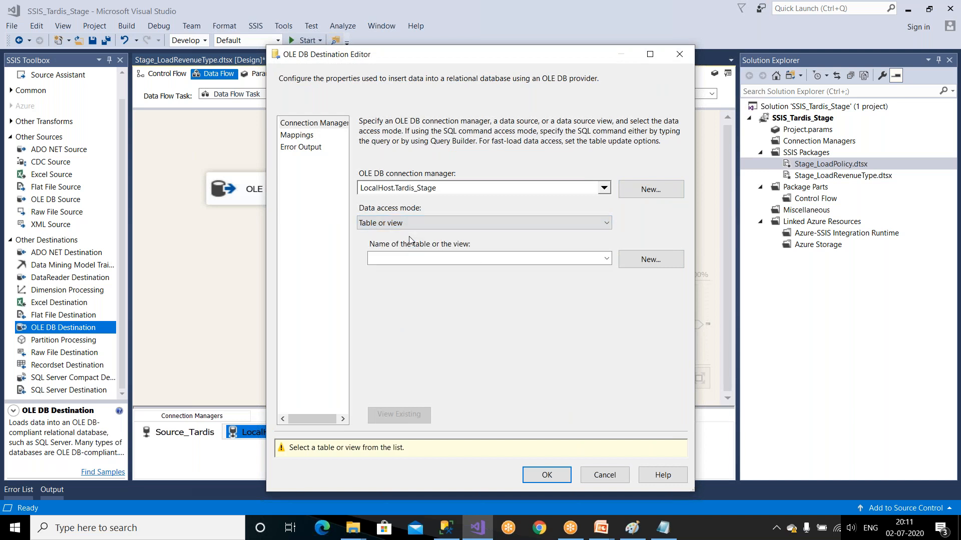
pyautogui.click(424, 224)
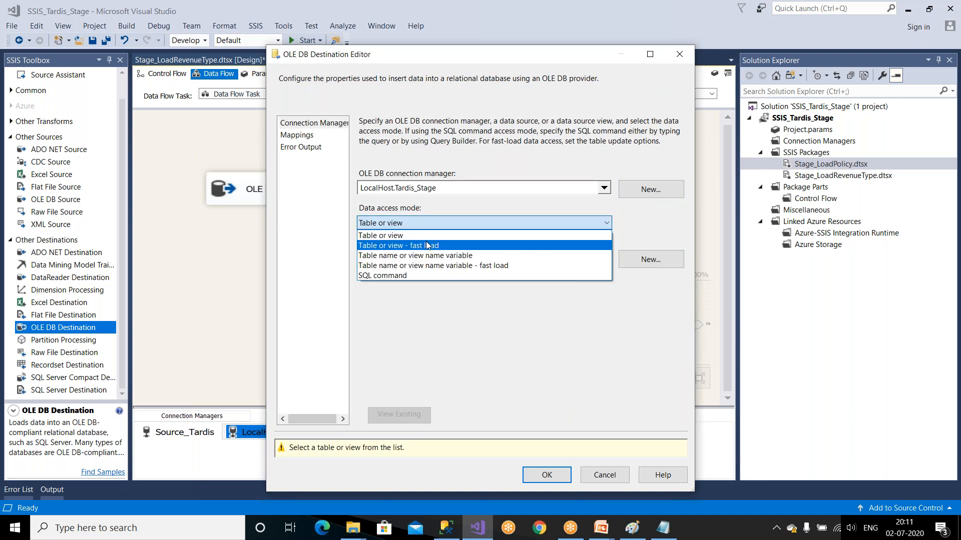
pyautogui.click(427, 246)
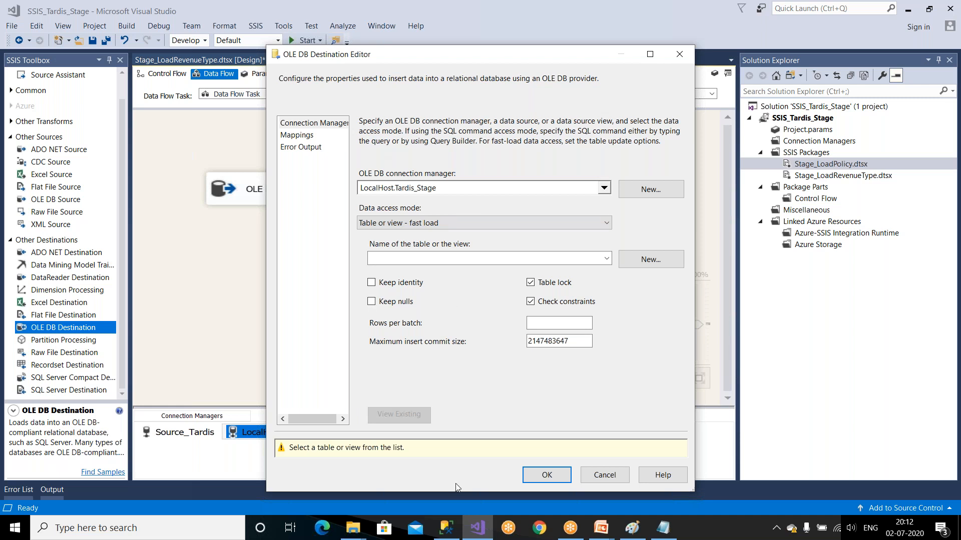
# Start a new destination table and name it Stage_Policy in its CREATE TABLE script
pyautogui.click(607, 260)
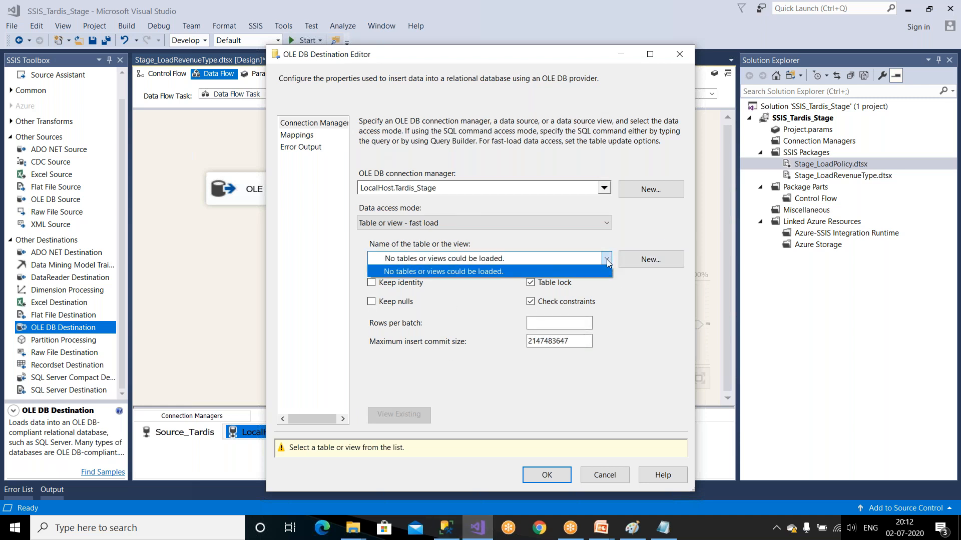
pyautogui.click(662, 263)
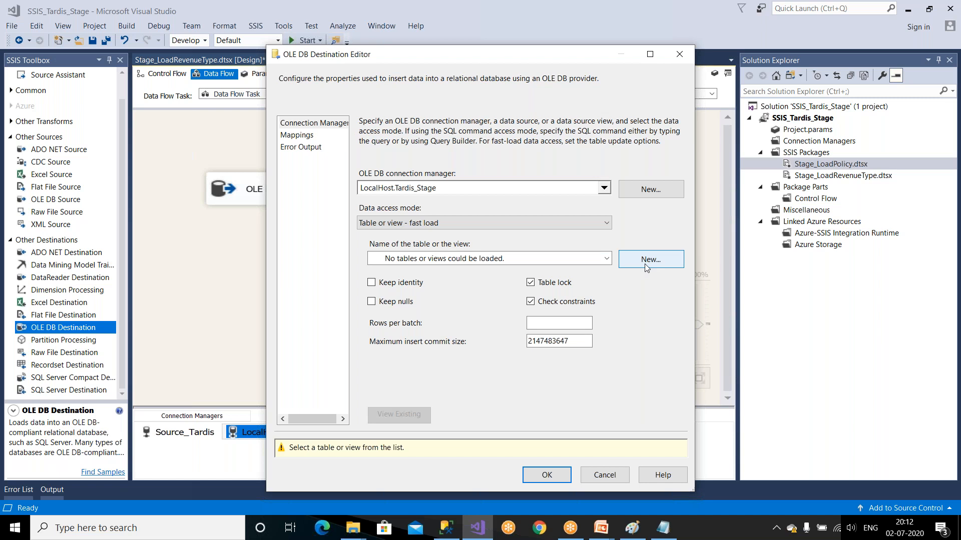
pyautogui.click(646, 266)
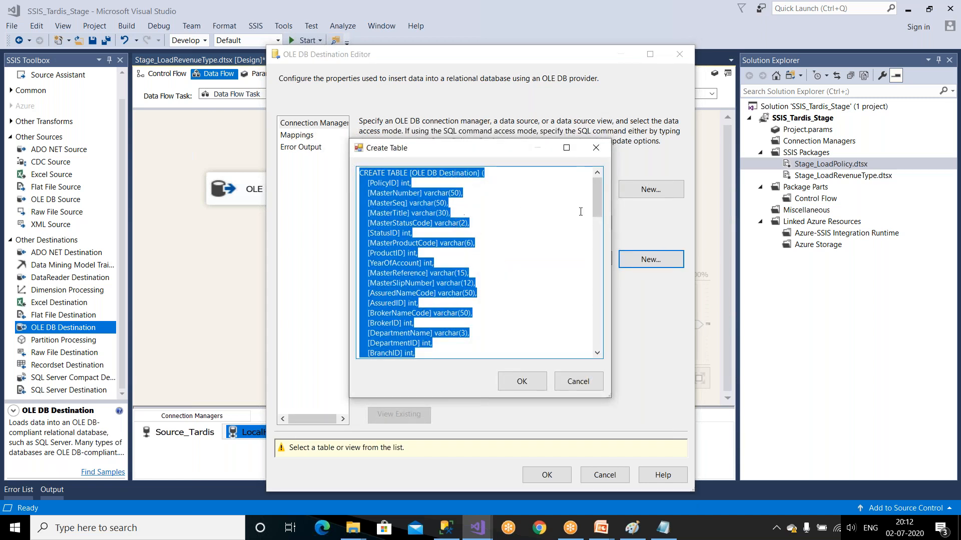
pyautogui.moveTo(599, 205)
pyautogui.mouseDown()
pyautogui.moveTo(598, 285)
pyautogui.moveTo(598, 194)
pyautogui.mouseUp()
pyautogui.click(506, 210)
pyautogui.moveTo(411, 173); pyautogui.dragTo(474, 175)
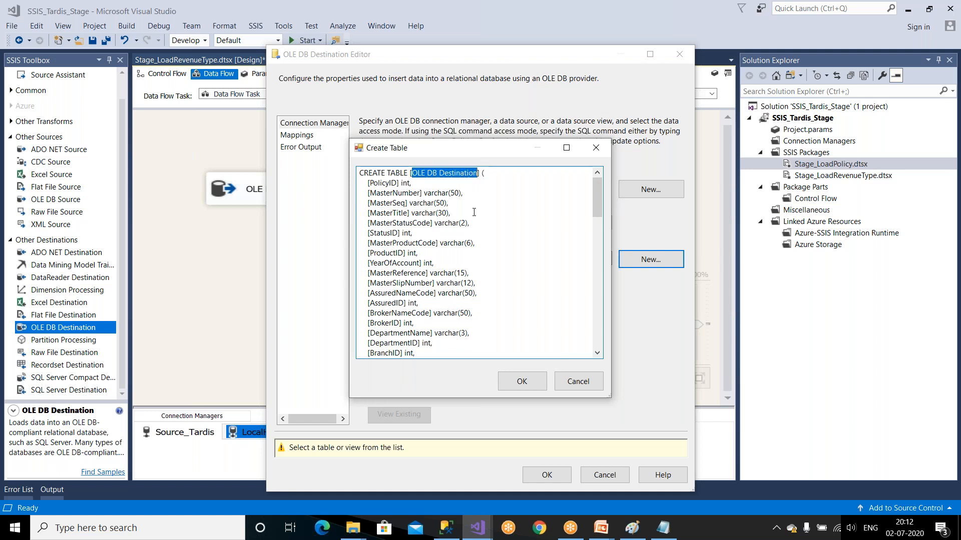
pyautogui.write('Stage_')
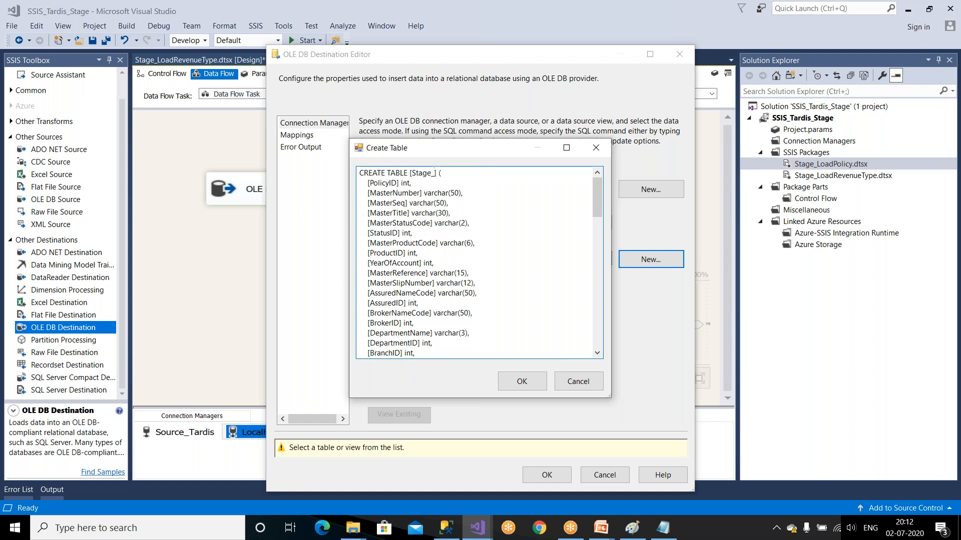
pyautogui.write('olicy')
pyautogui.hotkey('shift', 'Left')
pyautogui.hotkey('shift', 'Left')
pyautogui.hotkey('shift', 'Left')
pyautogui.hotkey('shift', 'Left')
pyautogui.hotkey('shift', 'Left')
pyautogui.hotkey('shift', 'Left')
pyautogui.hotkey('shift', 'Left')
pyautogui.hotkey('shift', 'Left')
pyautogui.hotkey('shift', 'Left')
pyautogui.hotkey('shift', 'Left')
pyautogui.hotkey('shift', 'Left')
pyautogui.hotkey('shift', 'Left')
# Create the table and accept the OLE DB Destination with its automatic column mappings
pyautogui.click(521, 383)
pyautogui.click(300, 137)
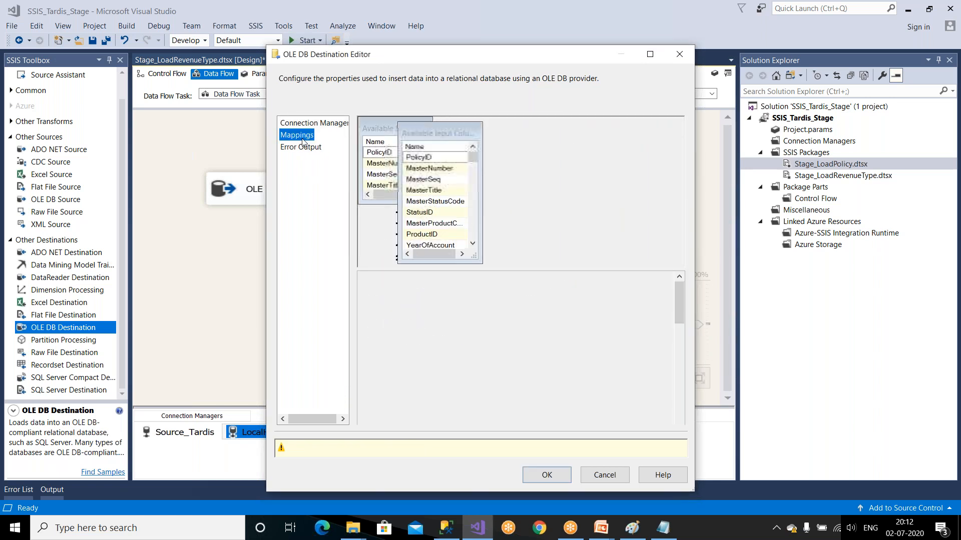
pyautogui.click(547, 450)
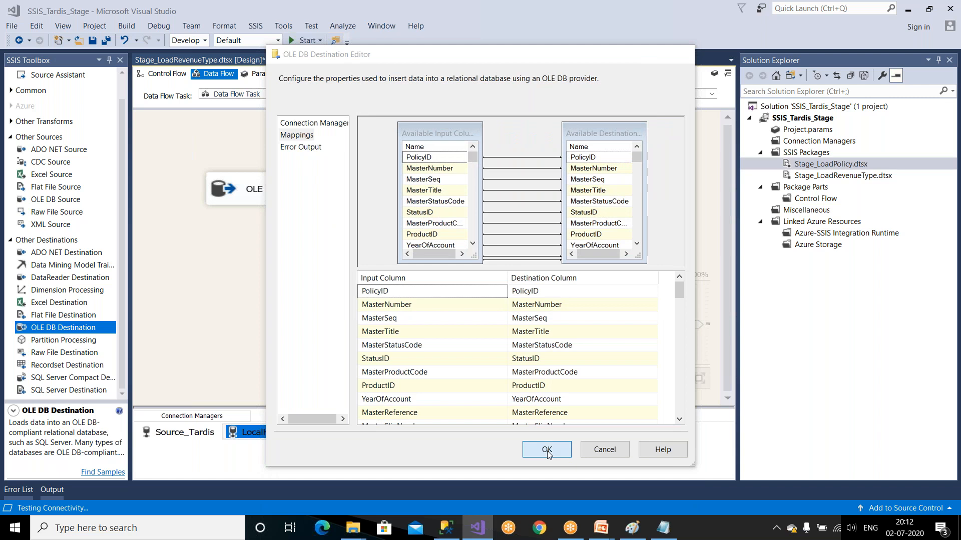
# Note the staging table name Stage_Policy below the package names in Notepad, and return to Visual Studio
pyautogui.click(663, 528)
pyautogui.click(393, 286)
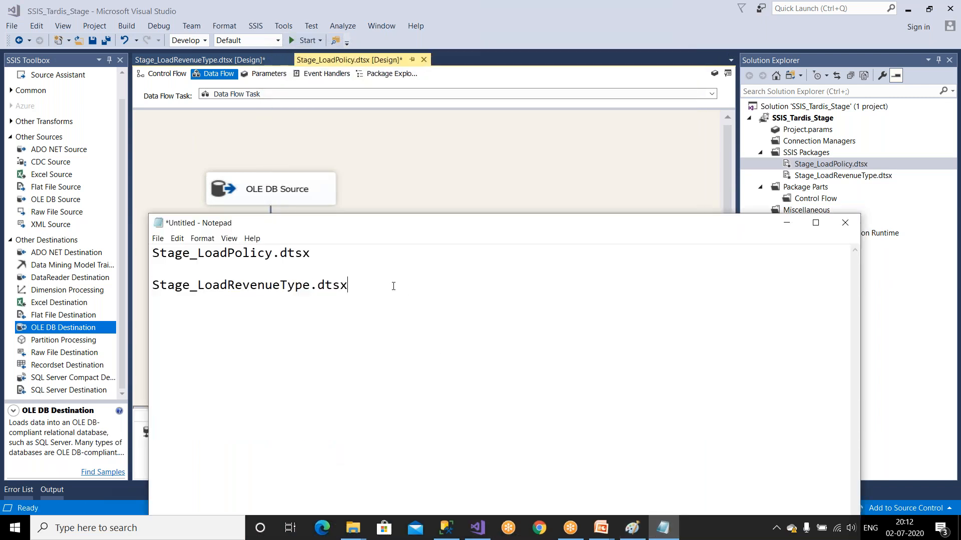
pyautogui.write('tabes')
pyautogui.press('BackSpace')
pyautogui.press('BackSpace')
pyautogui.press('BackSpace')
pyautogui.press('BackSpace')
pyautogui.press('BackSpace')
pyautogui.press('BackSpace')
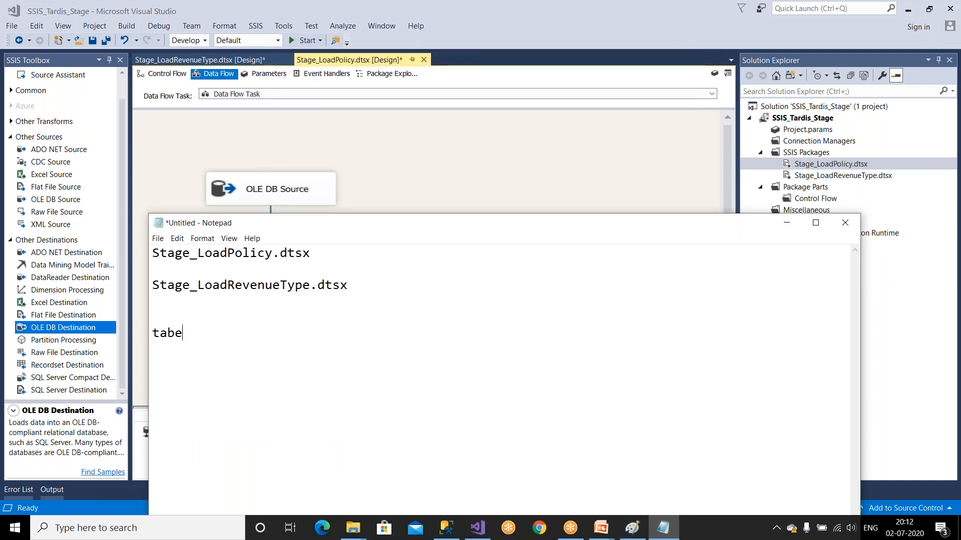
pyautogui.press('Return')
pyautogui.press('Return')
pyautogui.write('Stge')
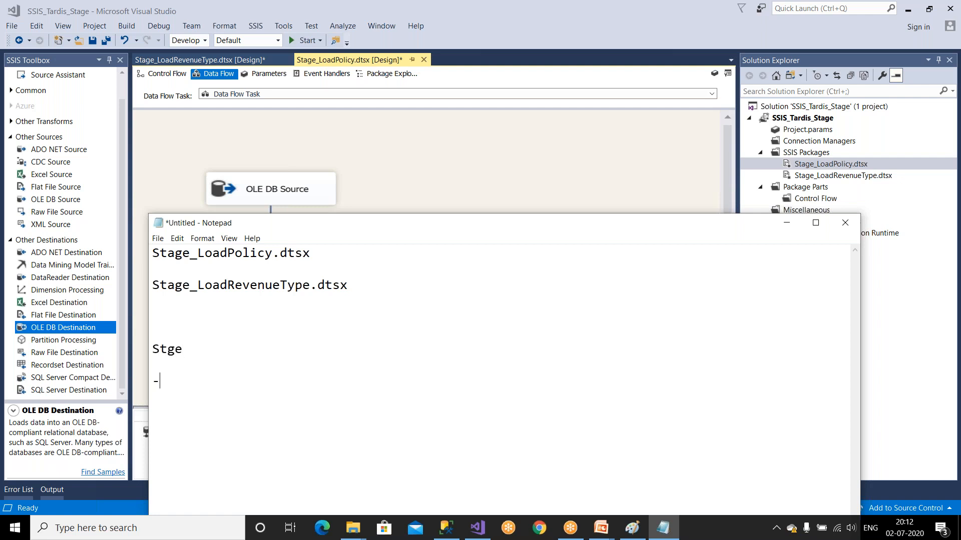
pyautogui.write('  ---  Stage_Policy')
pyautogui.click(486, 166)
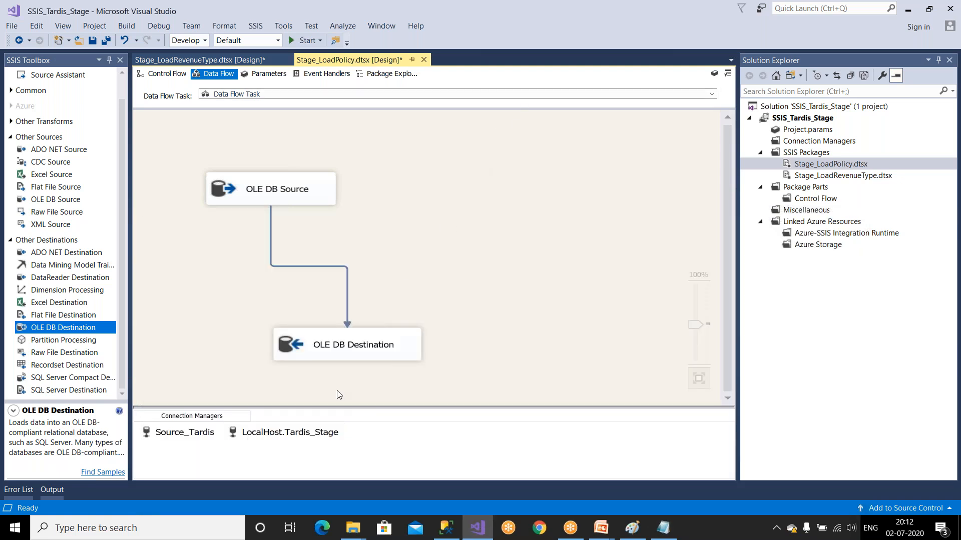
# Rename the LocalHost.Tardis_Stage connection manager to Dest_Tardis_Stage
pyautogui.rightClick(319, 433)
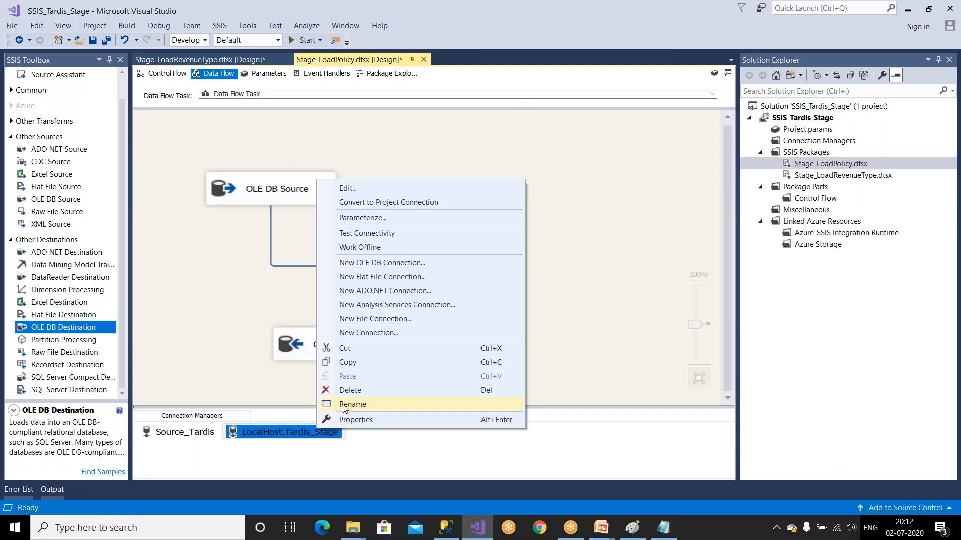
pyautogui.click(353, 405)
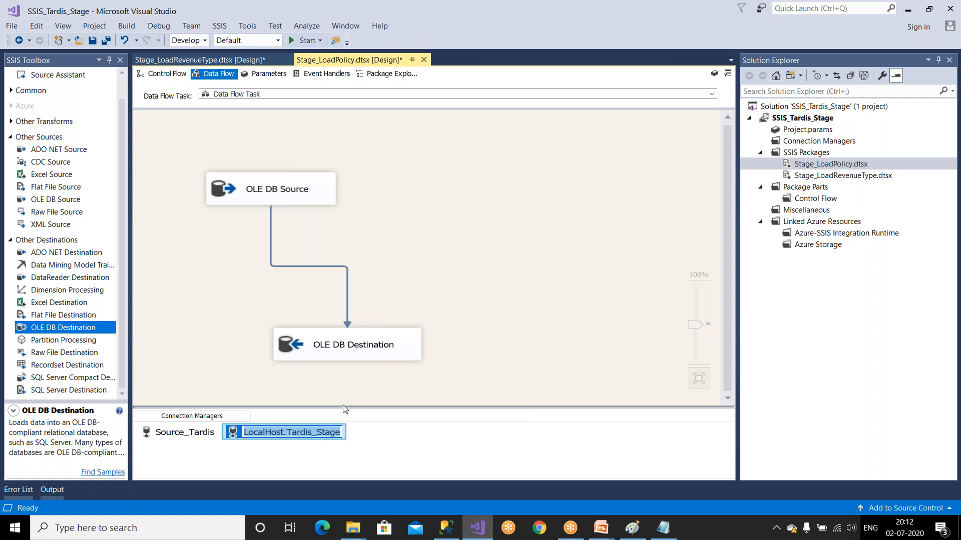
pyautogui.write('Dest_Tardis')
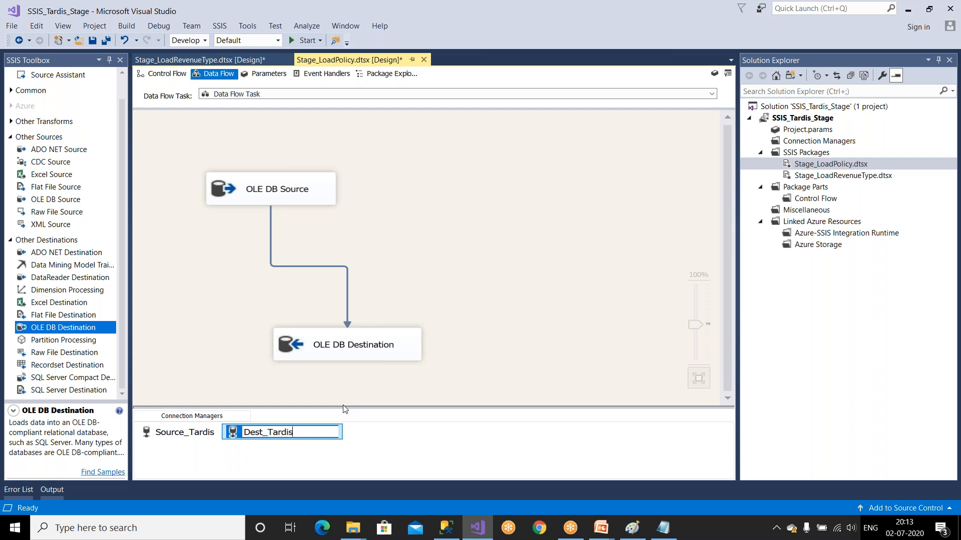
pyautogui.write('Stage')
pyautogui.press('Return')
# Check the server and database settings of the Source_Tardis and Dest_Tardis_Stage connection managers
pyautogui.click(190, 433)
pyautogui.doubleClick(190, 434)
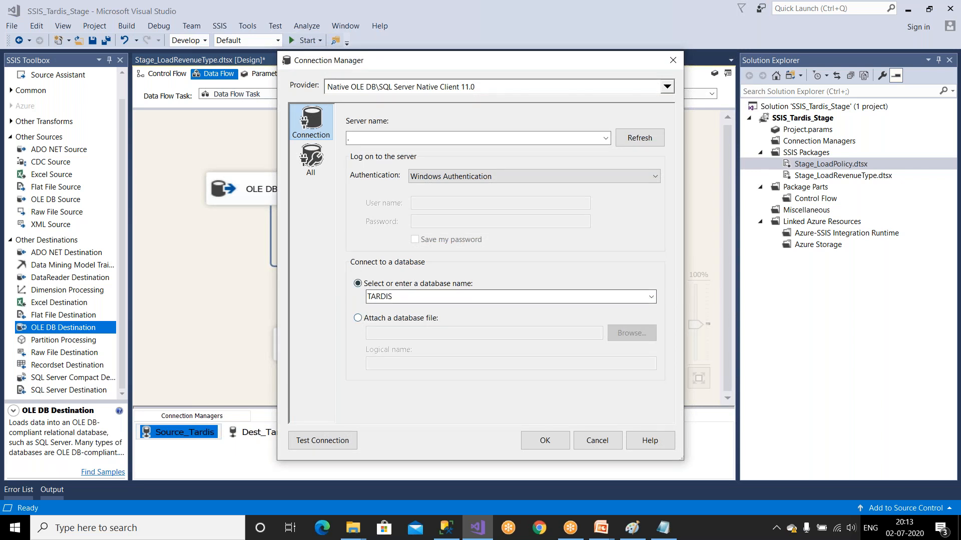
pyautogui.click(597, 440)
pyautogui.click(303, 440)
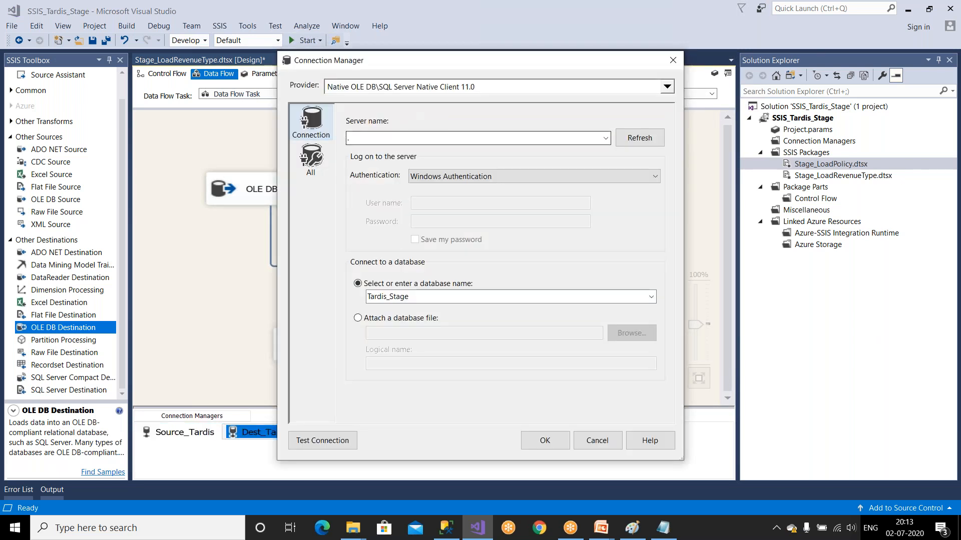
pyautogui.click(561, 445)
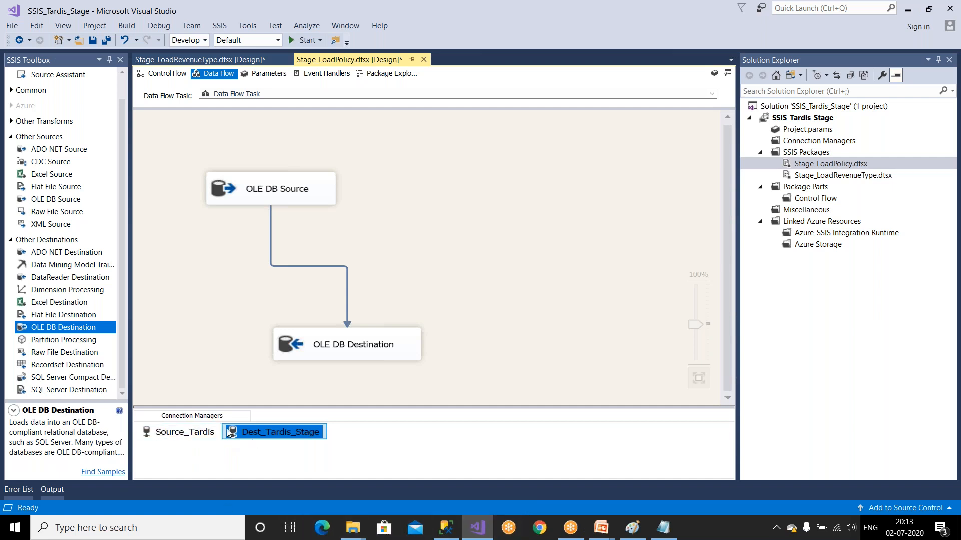
# Check the Stage_LoadRevenueType package for connection managers, then return to Stage_LoadPolicy and view the options for Source_Tardis
pyautogui.doubleClick(848, 176)
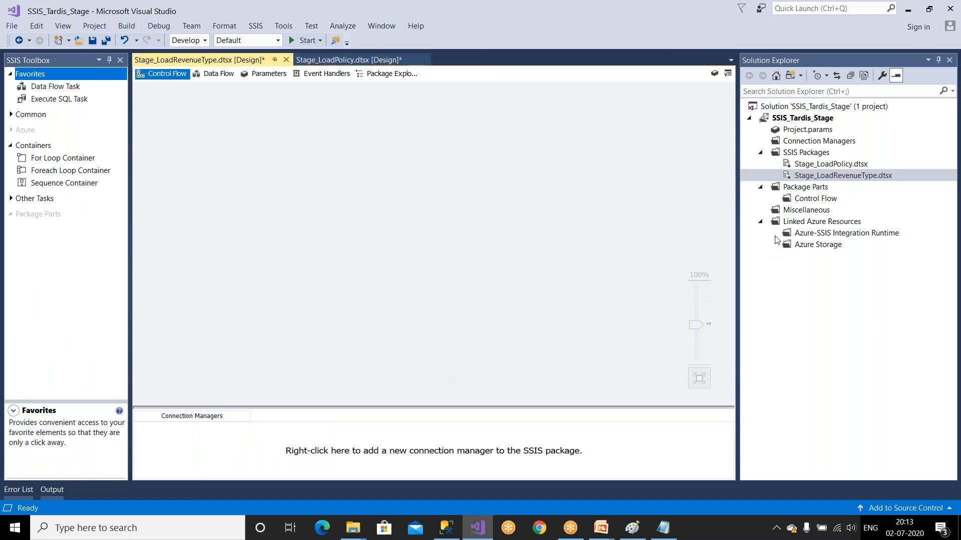
pyautogui.click(828, 168)
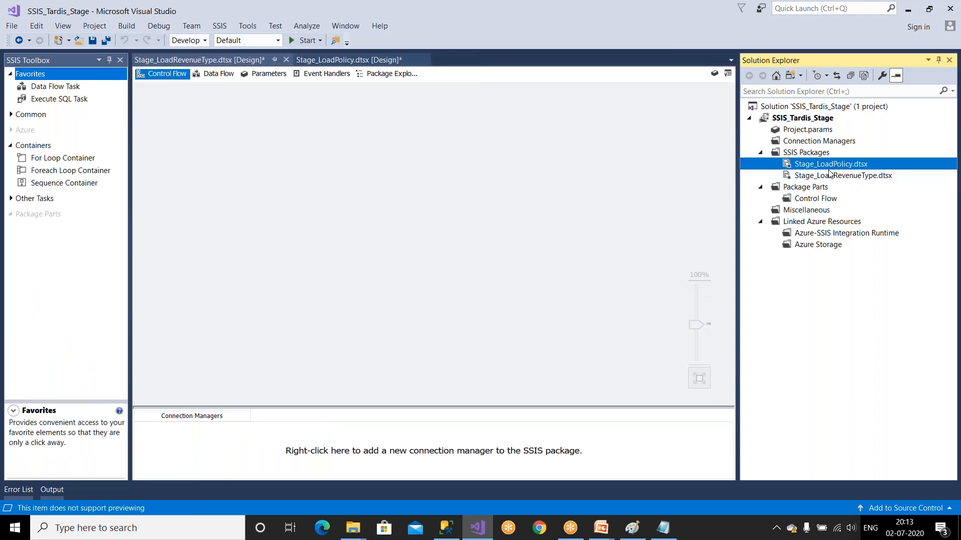
pyautogui.doubleClick(829, 168)
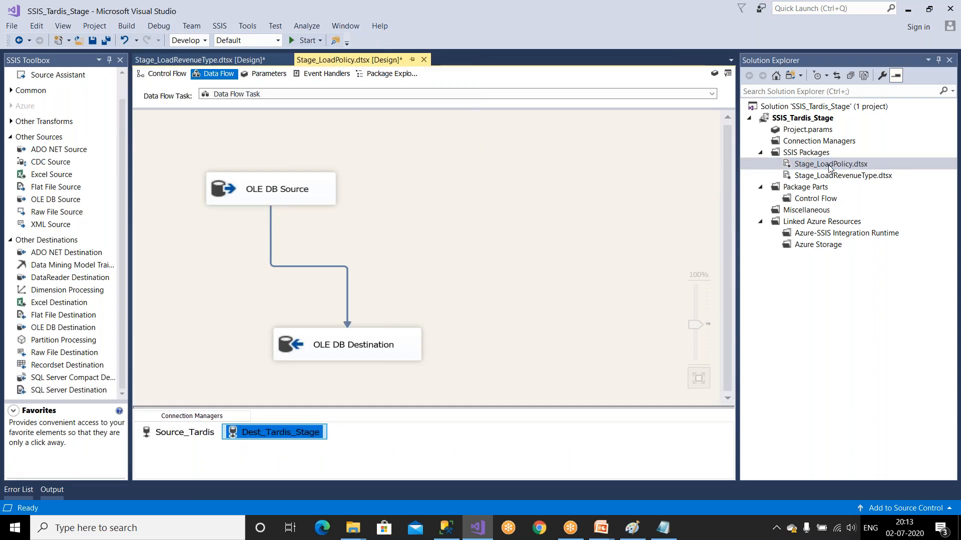
pyautogui.click(820, 142)
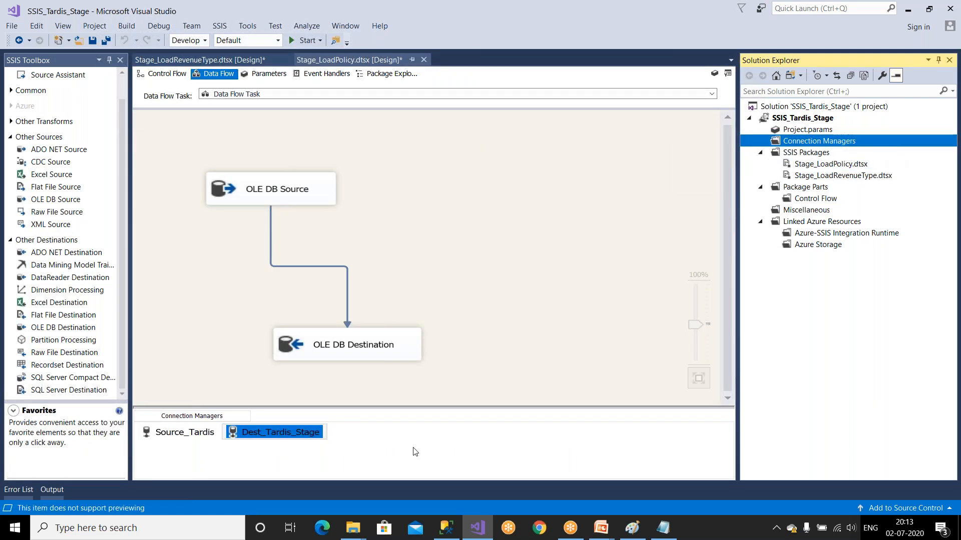
pyautogui.click(205, 433)
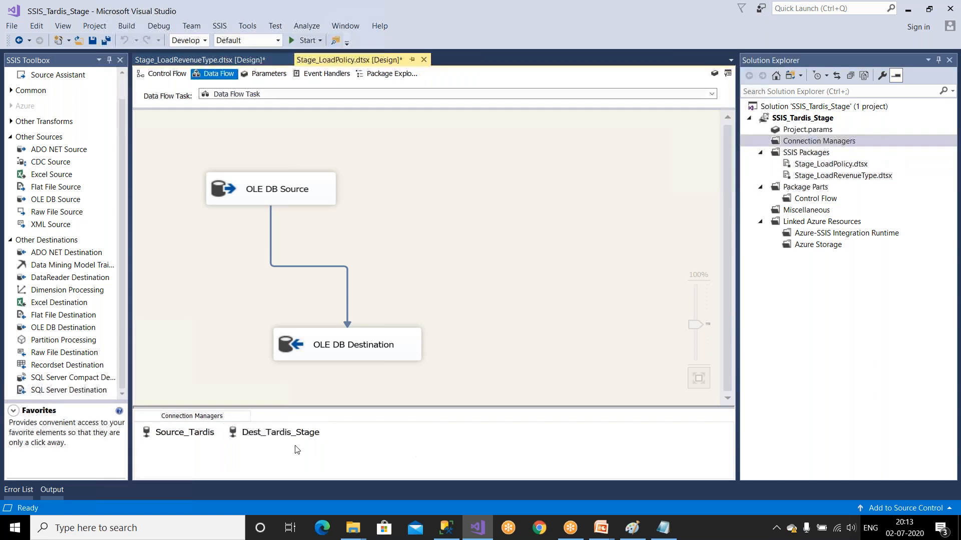
pyautogui.rightClick(206, 437)
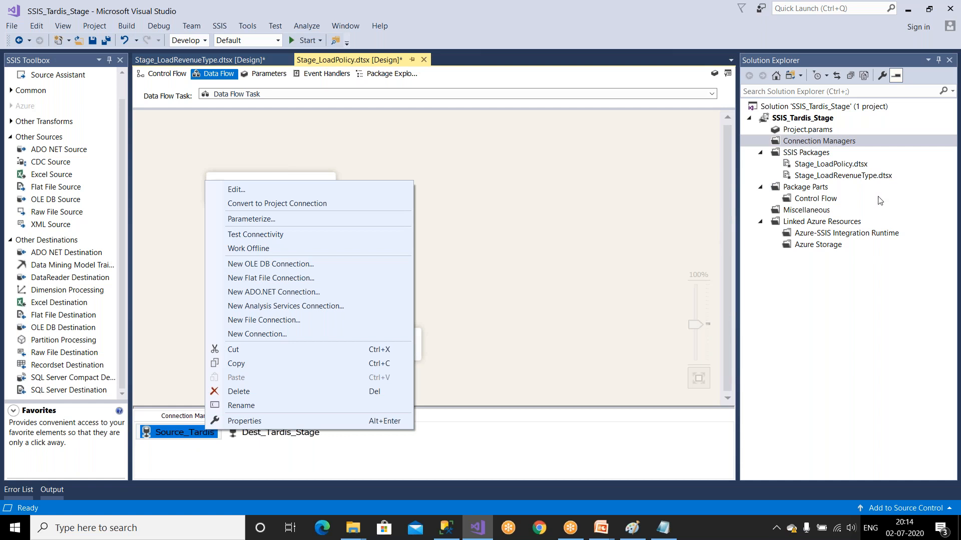
pyautogui.click(851, 198)
# Add a new SSIS package to the SSIS_Tardis_Stage project and select it in the solution
pyautogui.click(819, 154)
pyautogui.rightClick(820, 155)
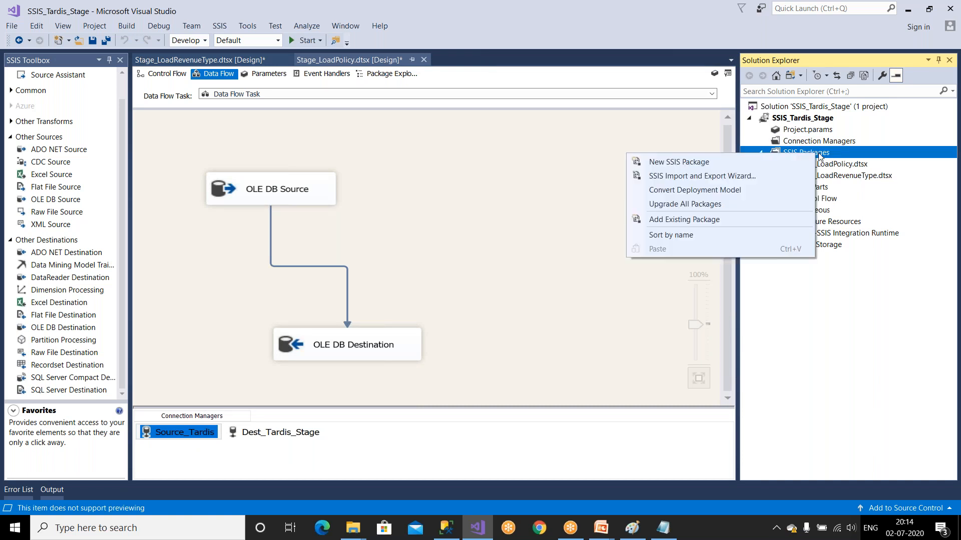
pyautogui.click(728, 163)
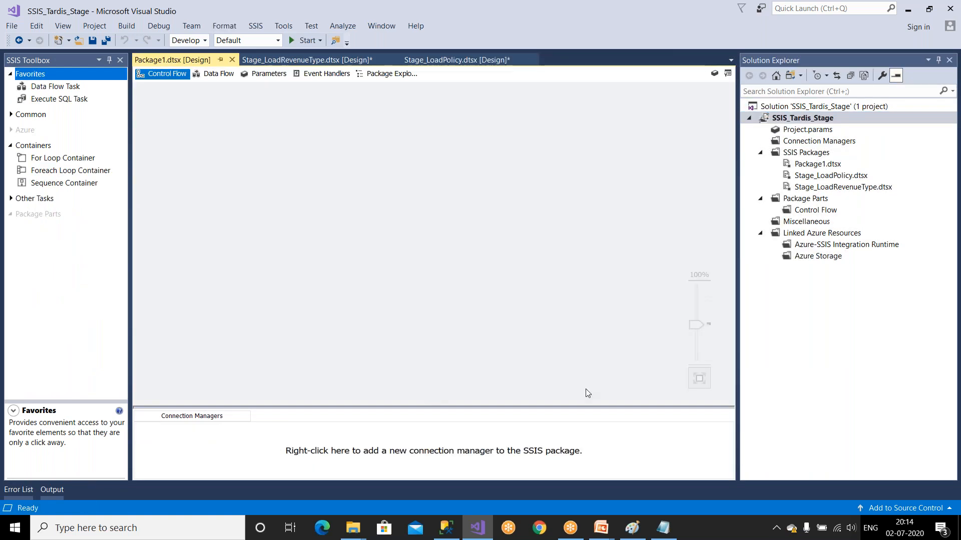
pyautogui.click(824, 169)
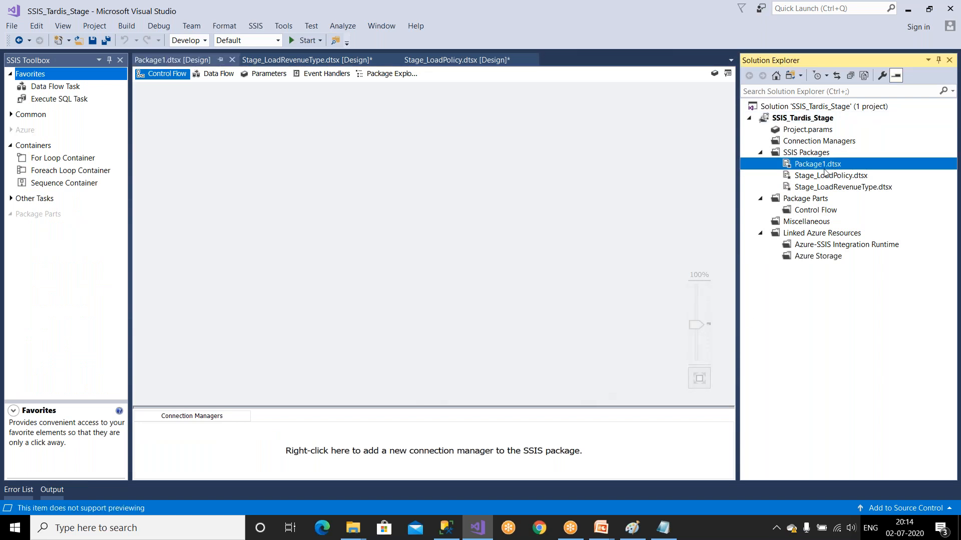
# Convert the Source_Tardis connection manager in Stage_LoadPolicy to a project connection, and select Dest_Tardis_Stage
pyautogui.click(818, 180)
pyautogui.doubleClick(818, 176)
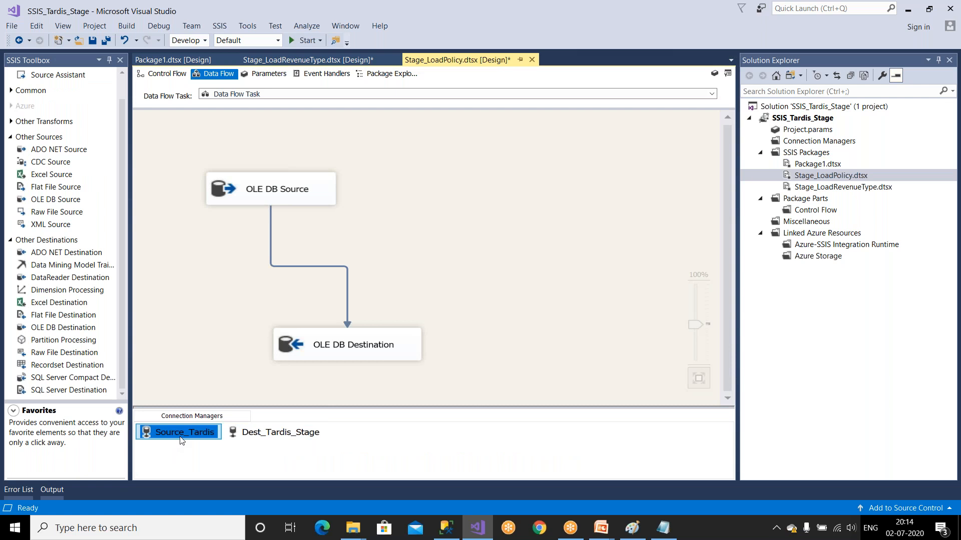
pyautogui.rightClick(181, 434)
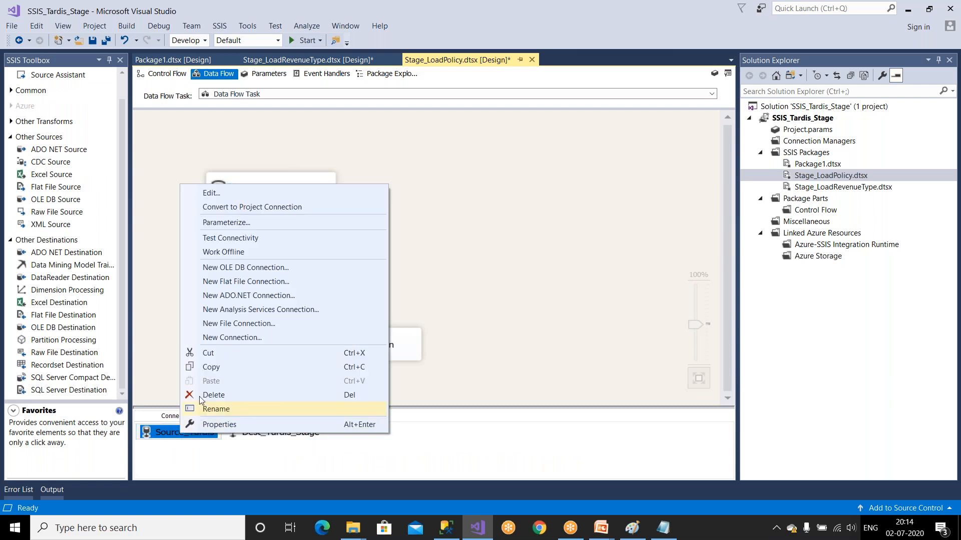
pyautogui.click(246, 209)
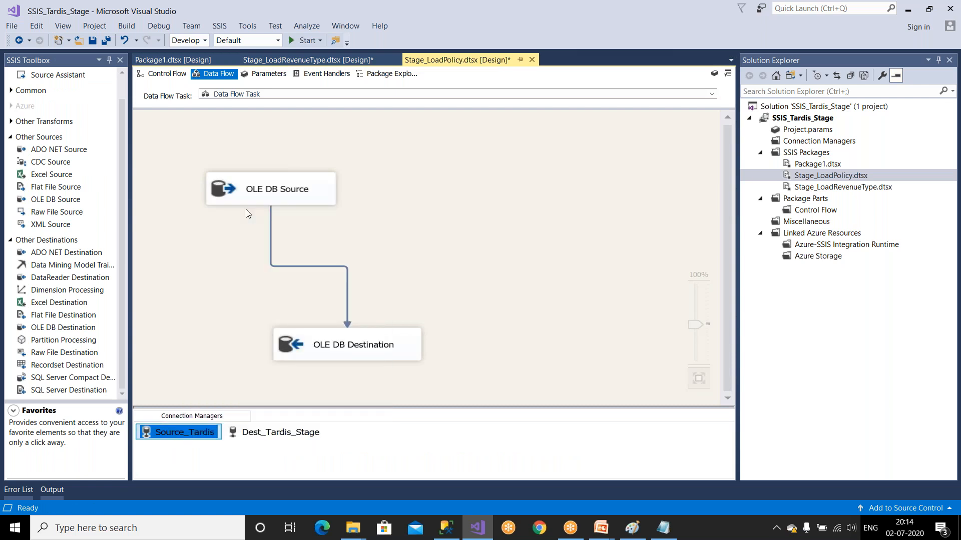
pyautogui.click(806, 153)
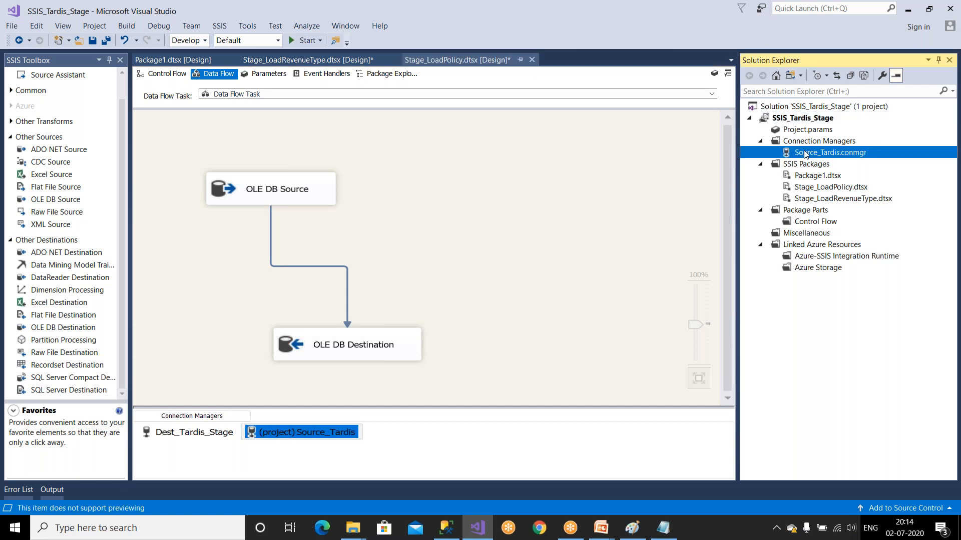
pyautogui.click(338, 457)
pyautogui.click(312, 439)
pyautogui.click(203, 438)
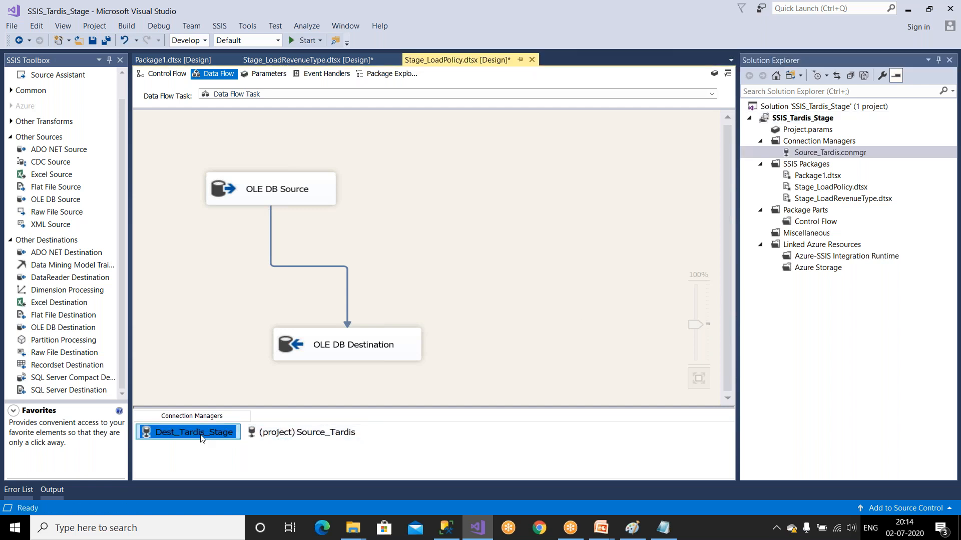
# Convert the Dest_Tardis_Stage connection manager to a project connection, and check Package1 for both project connections
pyautogui.rightClick(203, 439)
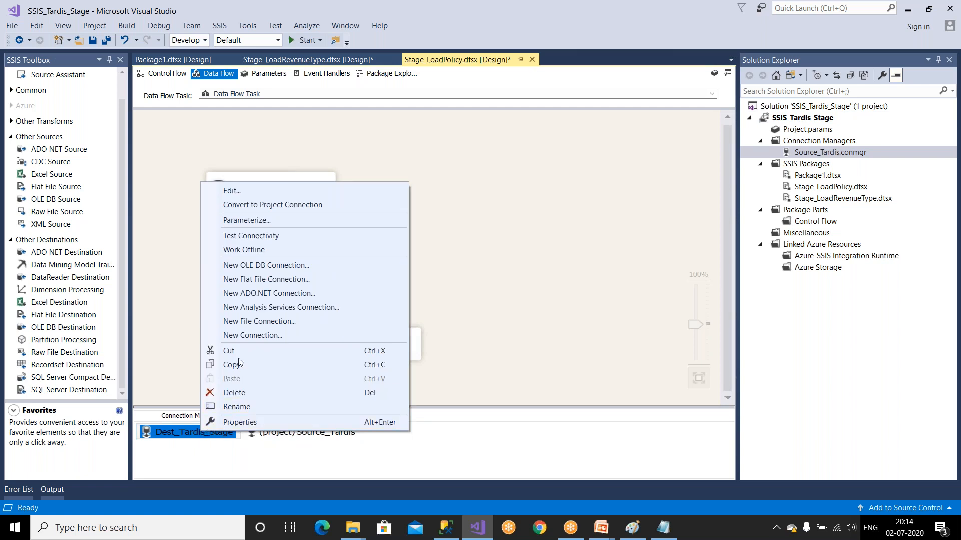
pyautogui.click(249, 206)
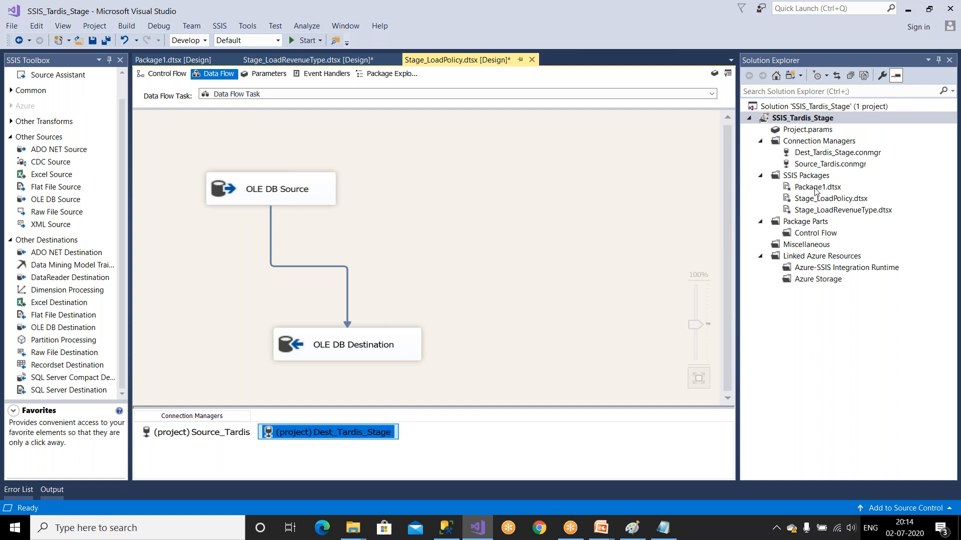
pyautogui.doubleClick(815, 189)
pyautogui.click(210, 438)
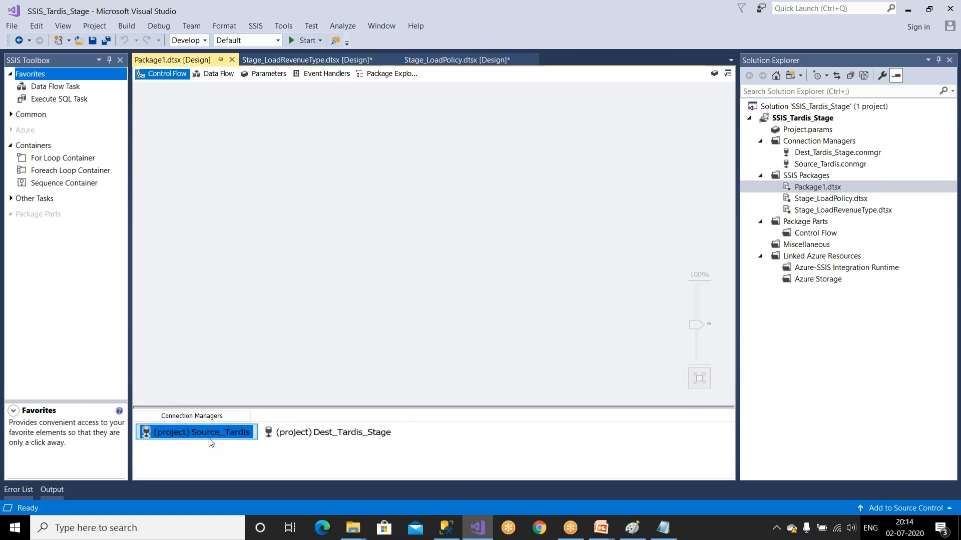
pyautogui.click(301, 440)
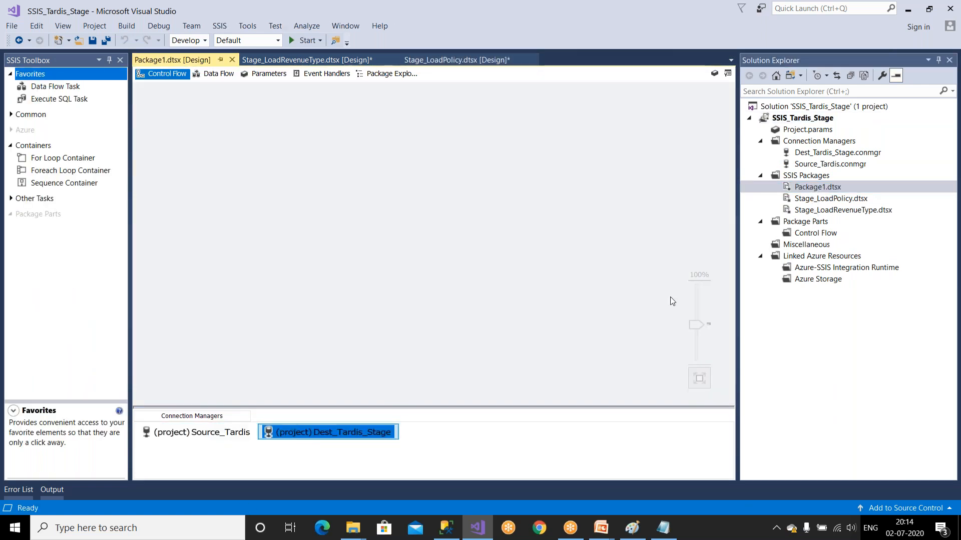
# Check the Stage_LoadPolicy and Stage_LoadRevenueType packages for the Source_Tardis and Dest_Tardis_Stage project connections
pyautogui.doubleClick(813, 199)
pyautogui.click(231, 436)
pyautogui.click(310, 437)
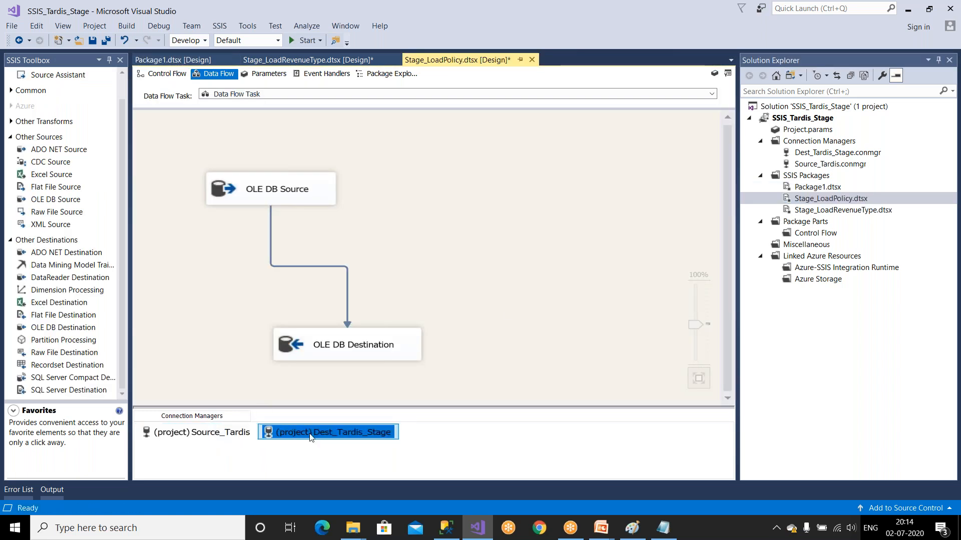
pyautogui.doubleClick(817, 210)
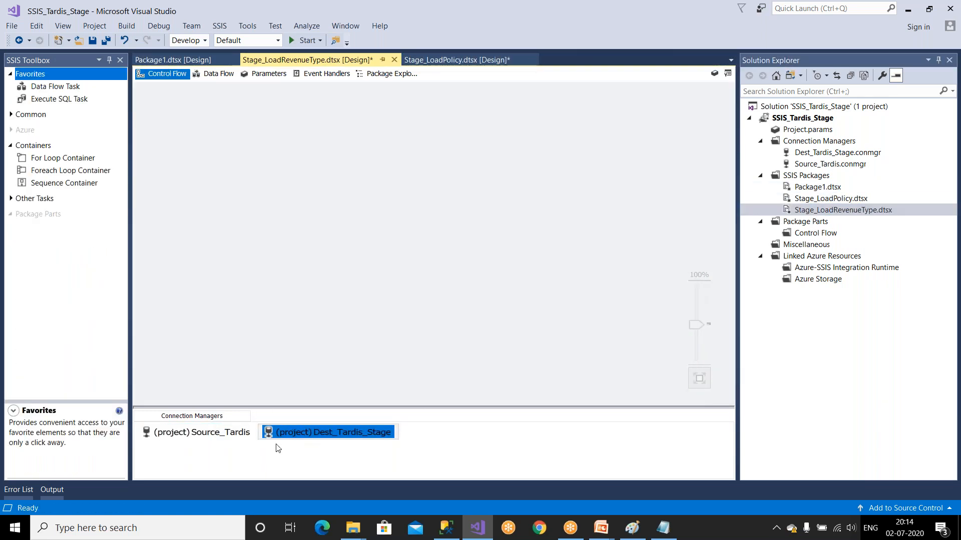
pyautogui.click(223, 436)
pyautogui.click(323, 440)
pyautogui.click(228, 436)
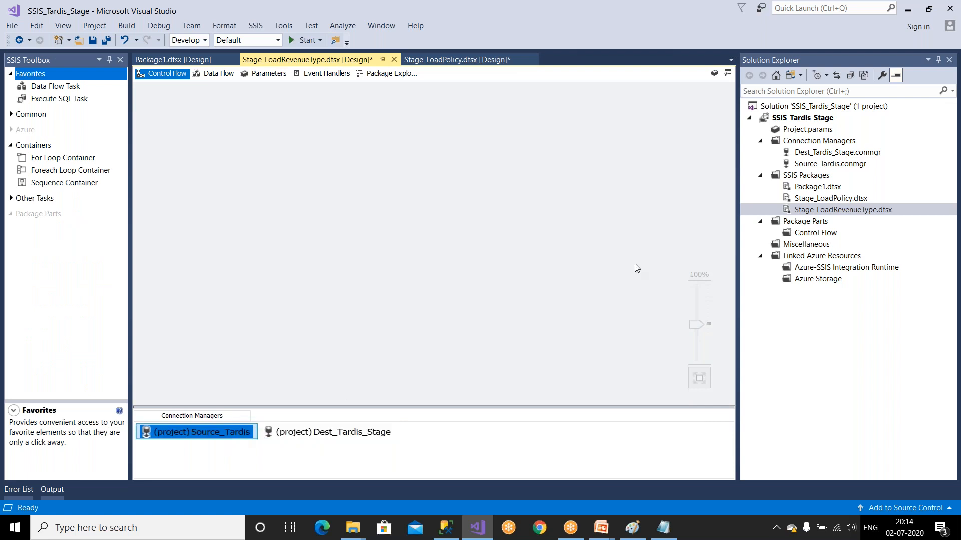
# Add another new SSIS package to the project and check it for the two project connections
pyautogui.click(798, 179)
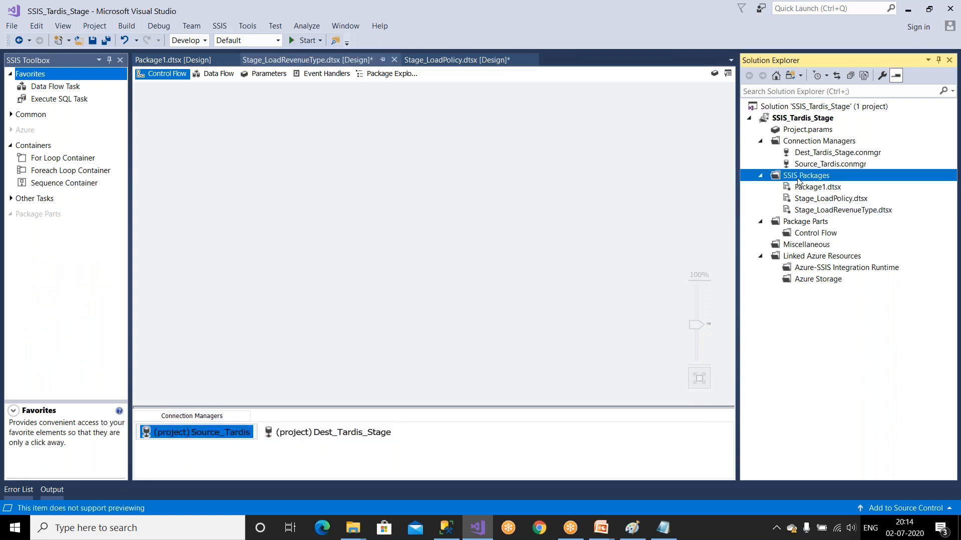
pyautogui.rightClick(798, 180)
pyautogui.click(701, 187)
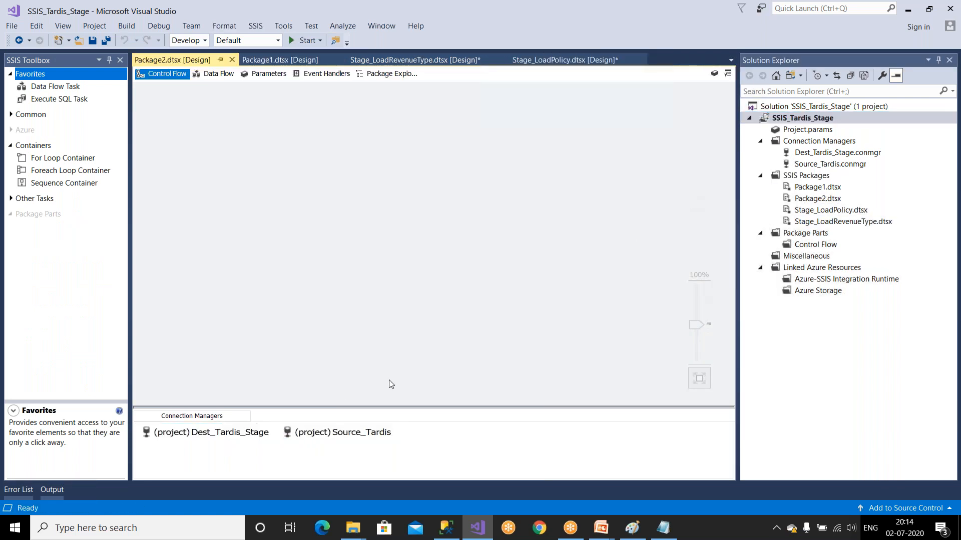
pyautogui.click(255, 437)
pyautogui.click(337, 438)
pyautogui.click(246, 437)
pyautogui.click(304, 439)
pyautogui.click(245, 438)
pyautogui.click(312, 439)
pyautogui.click(246, 438)
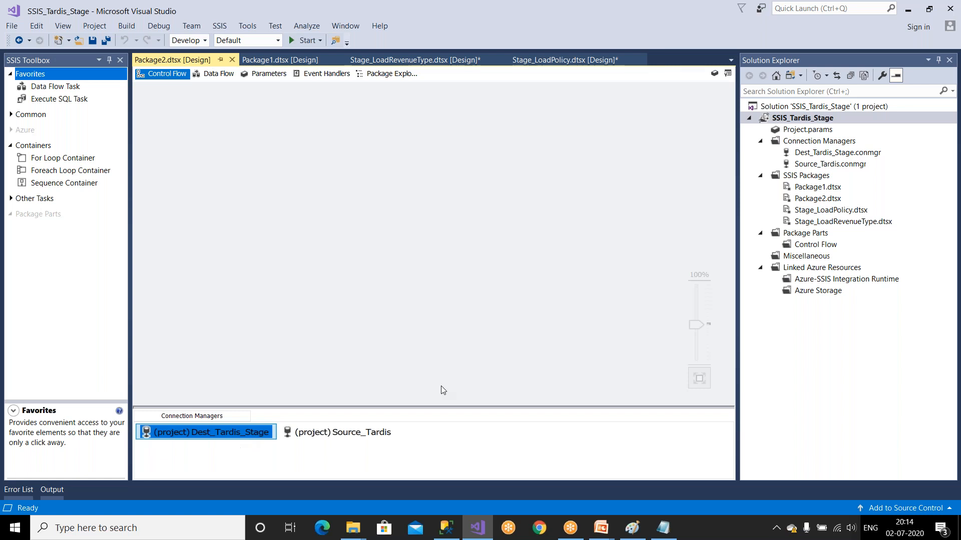
# View the options for Source_Tardis in Stage_LoadPolicy, and examine the shared connection managers in the solution
pyautogui.click(821, 212)
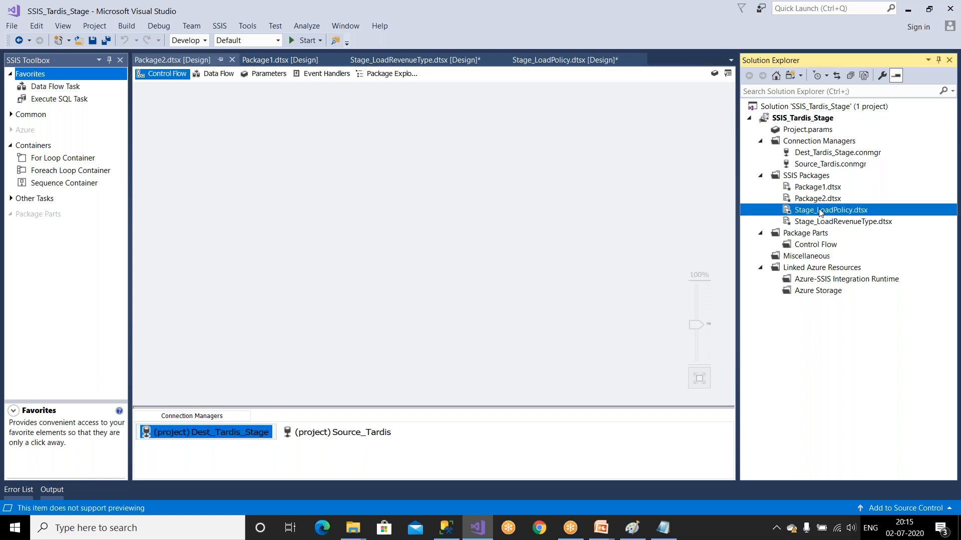
pyautogui.click(819, 203)
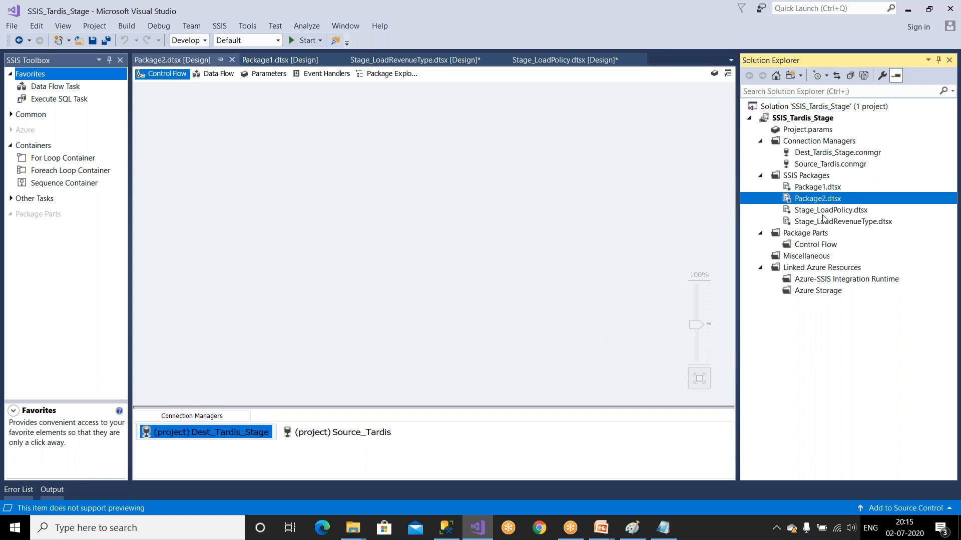
pyautogui.doubleClick(823, 212)
pyautogui.click(188, 434)
pyautogui.rightClick(189, 434)
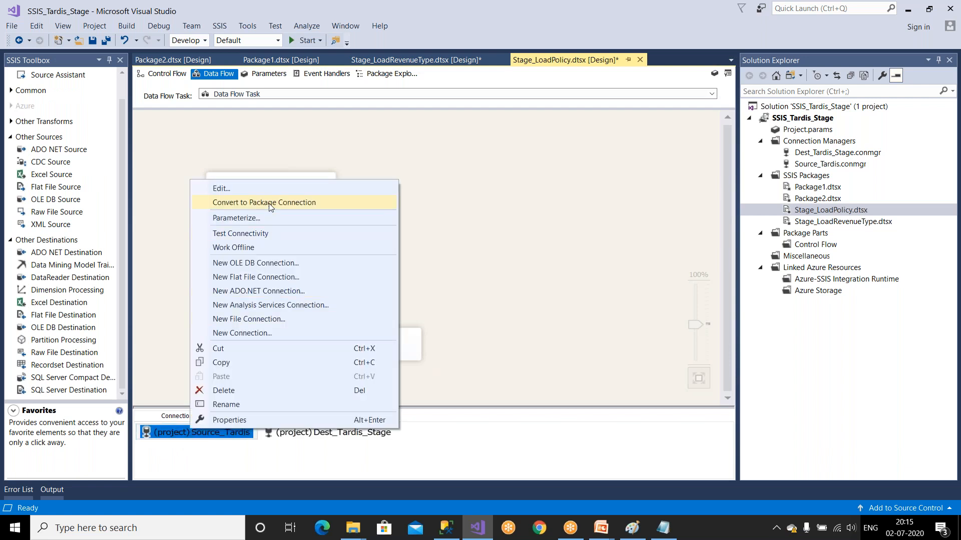
pyautogui.click(811, 165)
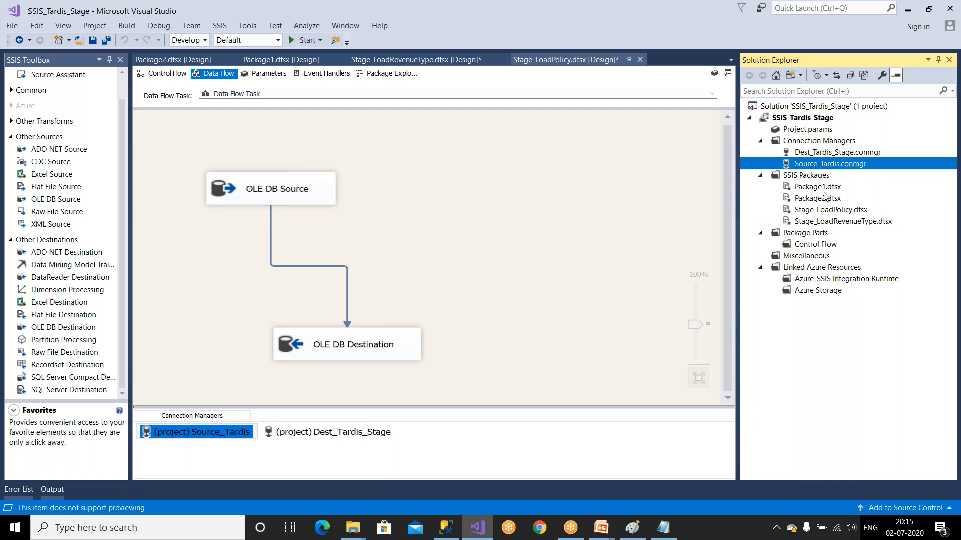
pyautogui.click(813, 155)
pyautogui.click(813, 168)
# Return to Stage_LoadPolicy and close all other open packages, saving their changes
pyautogui.click(841, 213)
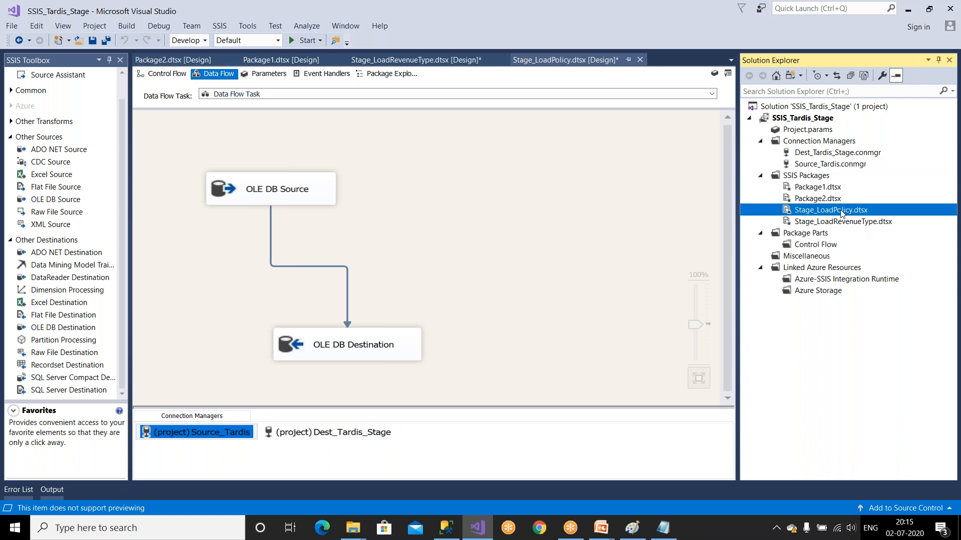
pyautogui.doubleClick(842, 214)
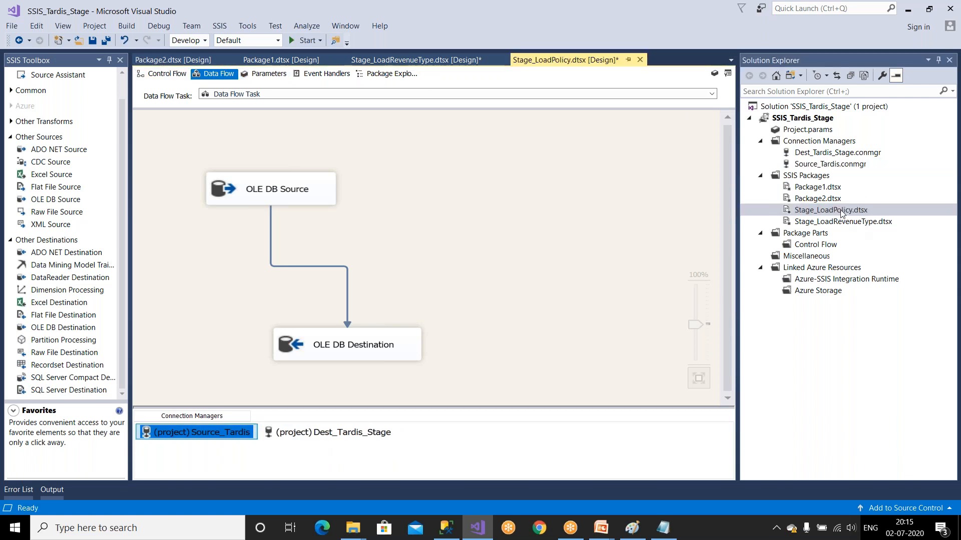
pyautogui.rightClick(567, 64)
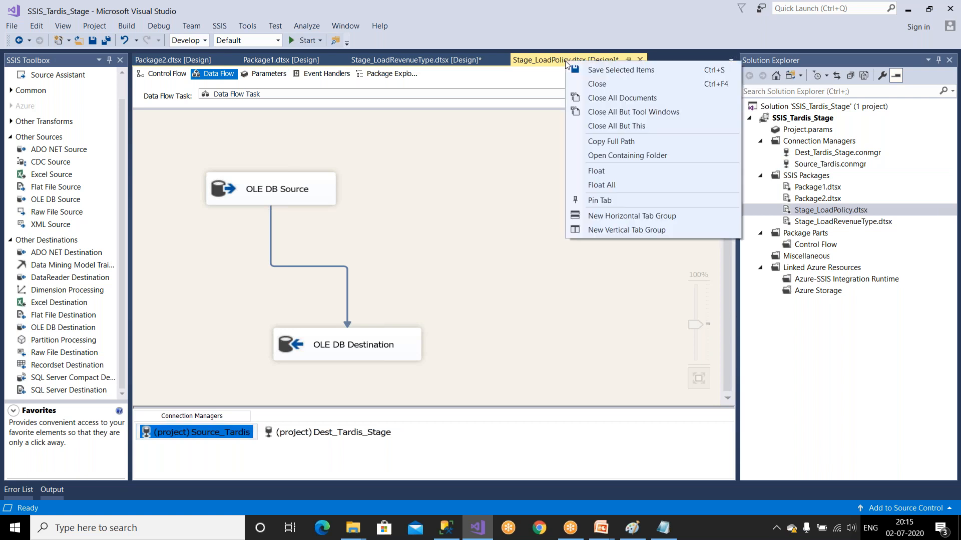
pyautogui.click(605, 128)
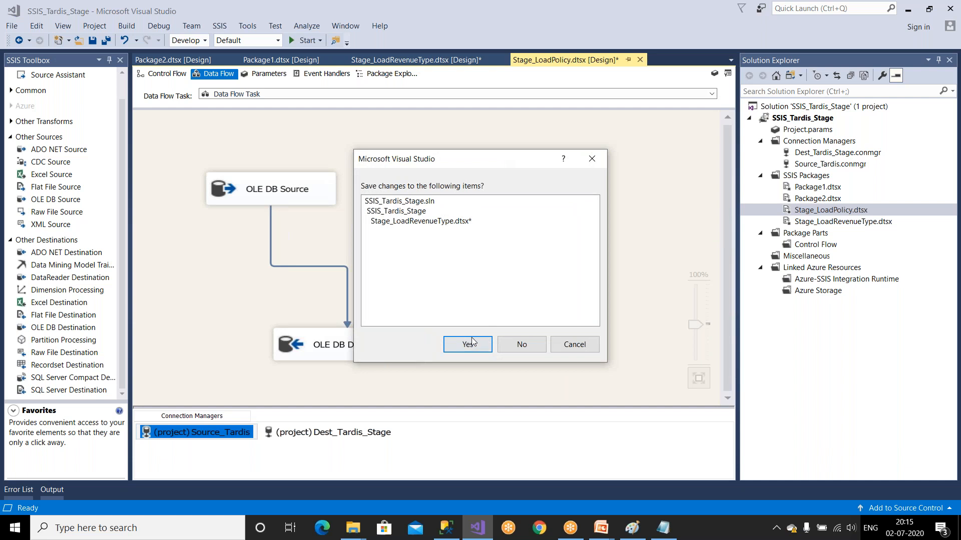
pyautogui.click(468, 344)
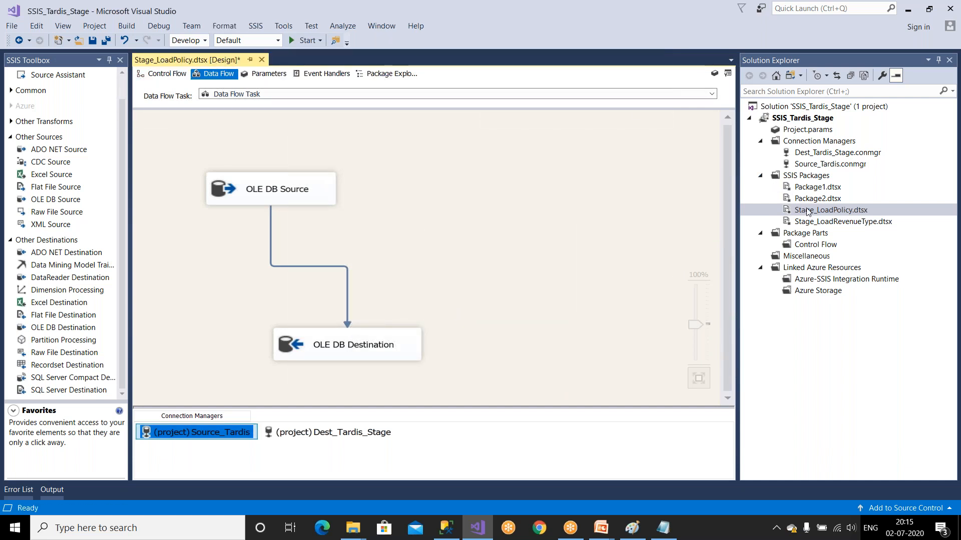
# Rename the control flow's task as "Data Flow Task - Load Data to Policy Table" and save the Stage_LoadPolicy package
pyautogui.click(166, 75)
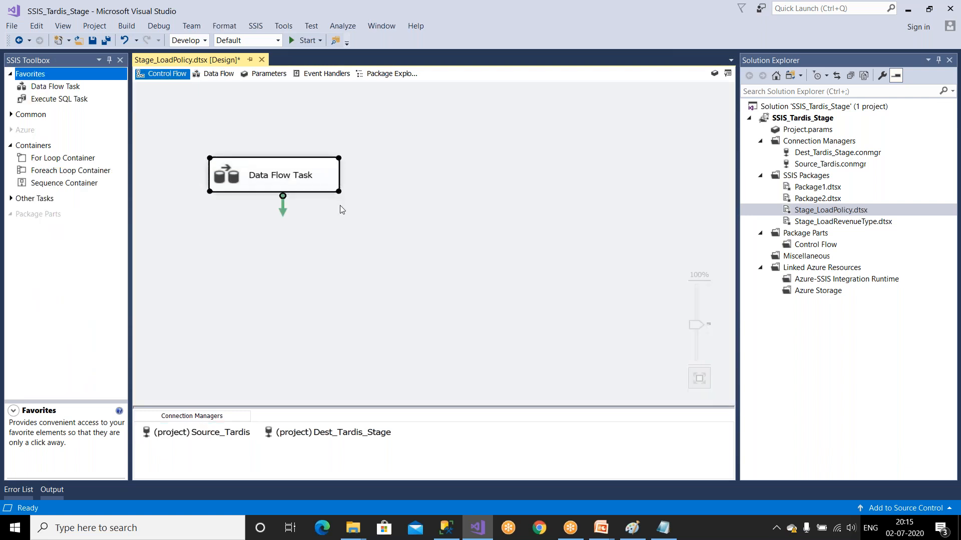
pyautogui.rightClick(304, 181)
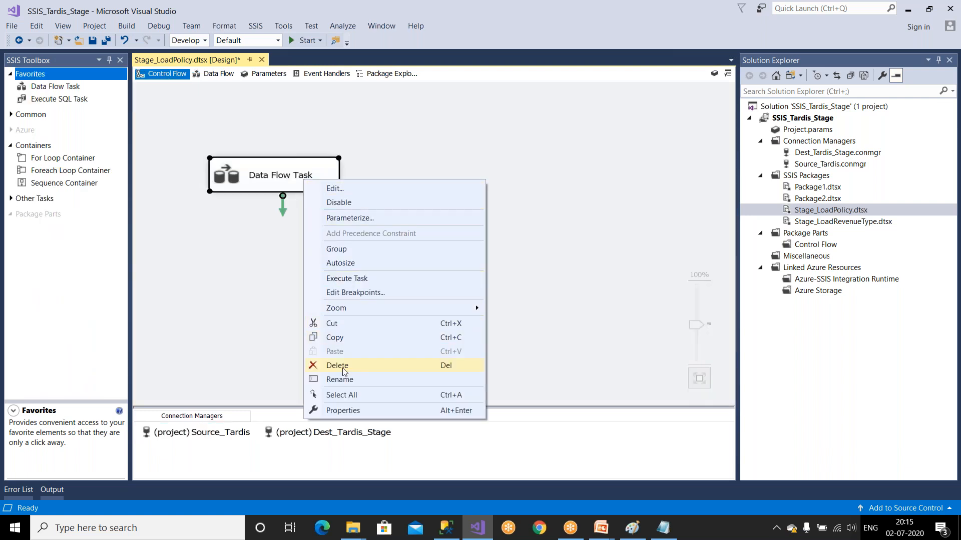
pyautogui.click(344, 381)
pyautogui.press('End')
pyautogui.write('- Load D')
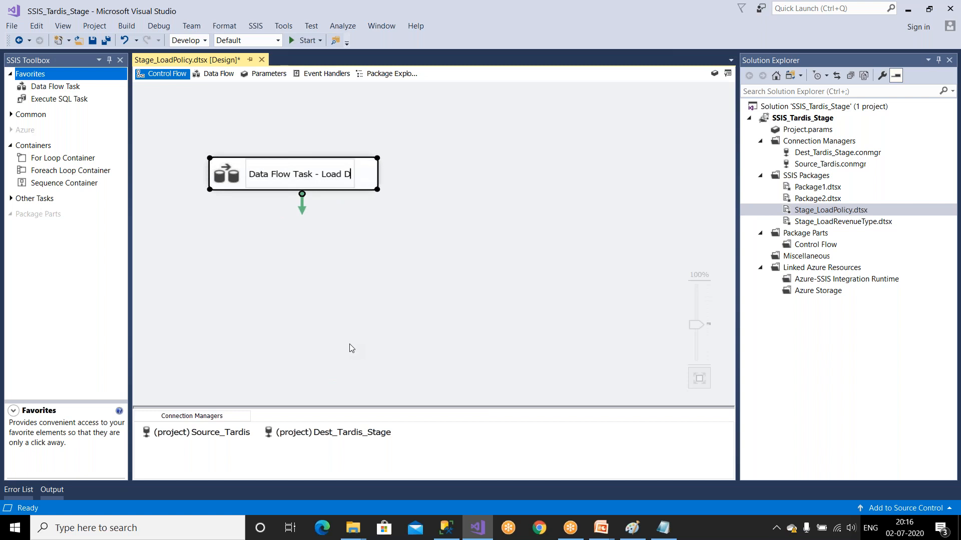
pyautogui.write('ata ')
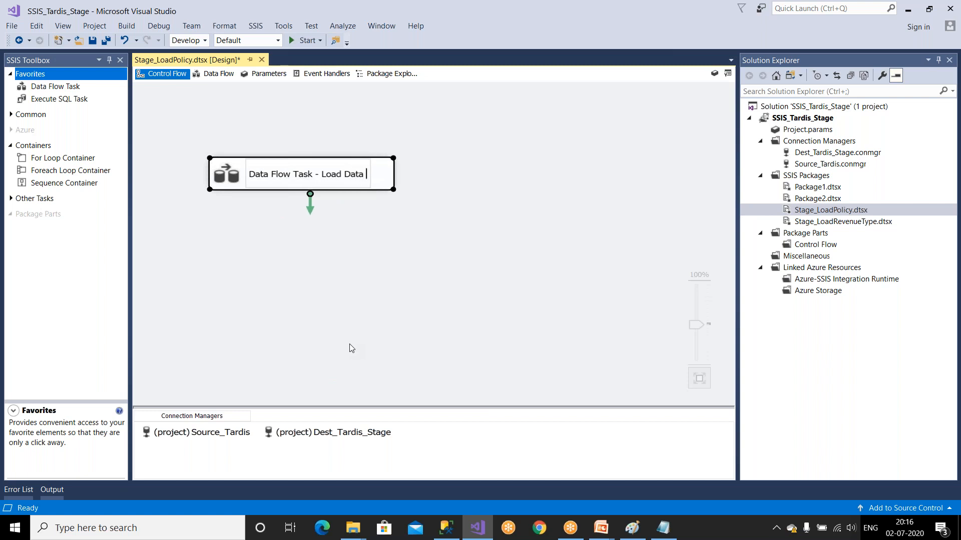
pyautogui.write('to Po')
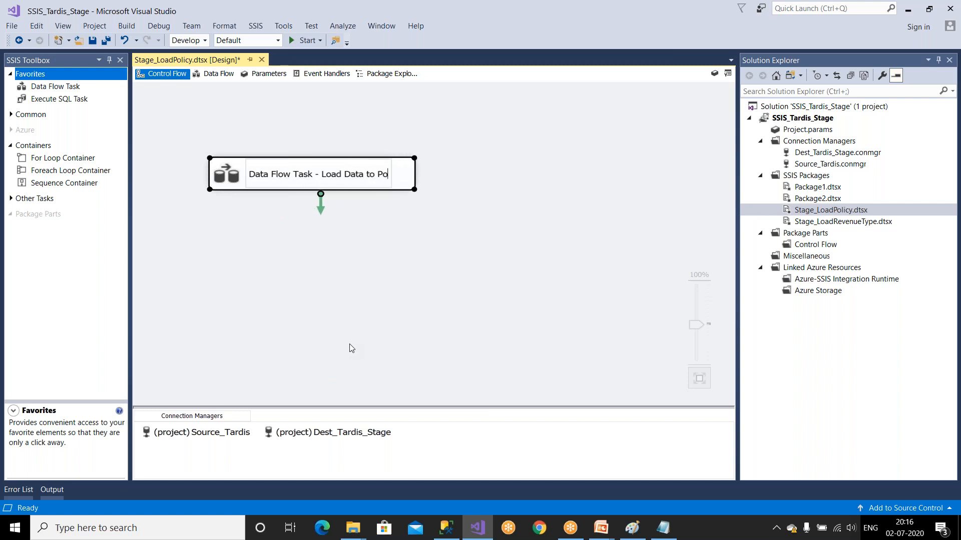
pyautogui.write('licy Table')
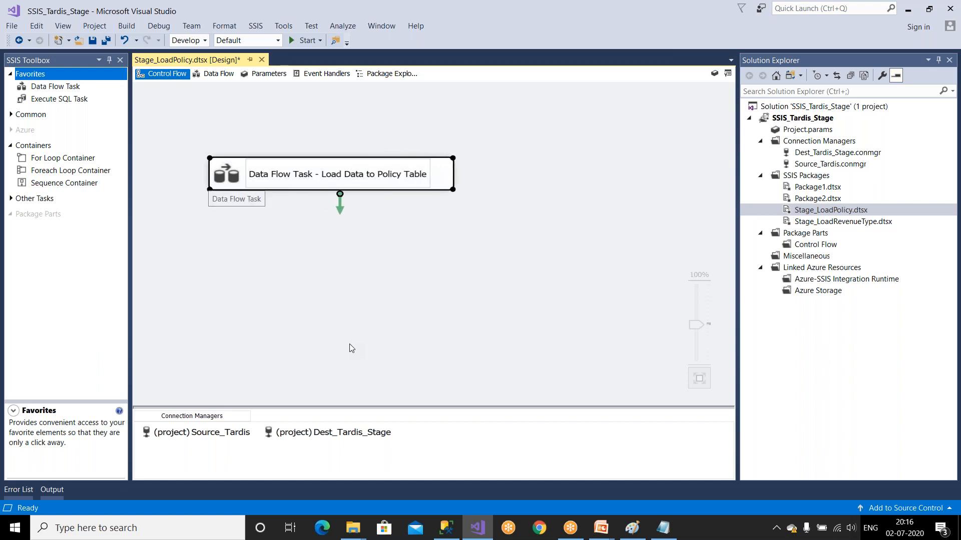
pyautogui.click(386, 360)
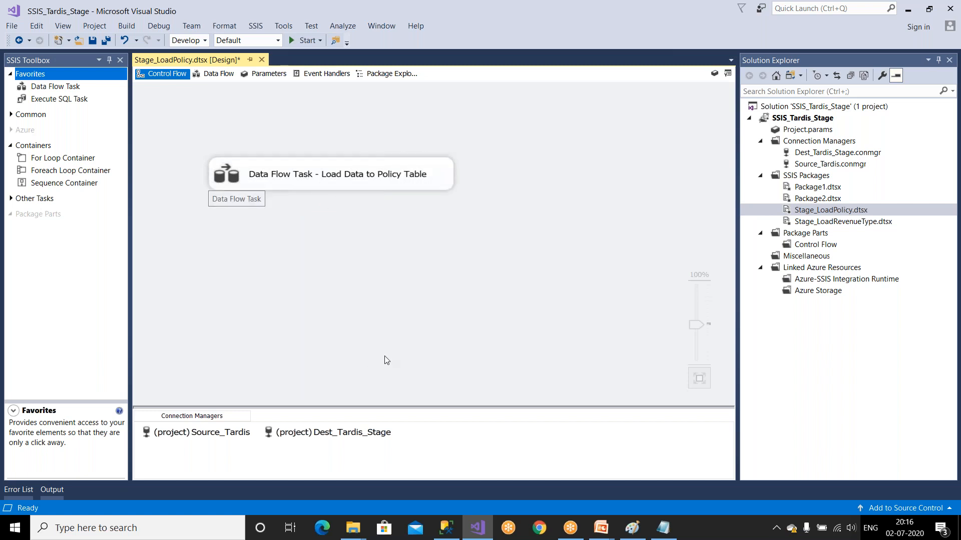
pyautogui.click(319, 184)
pyautogui.click(314, 250)
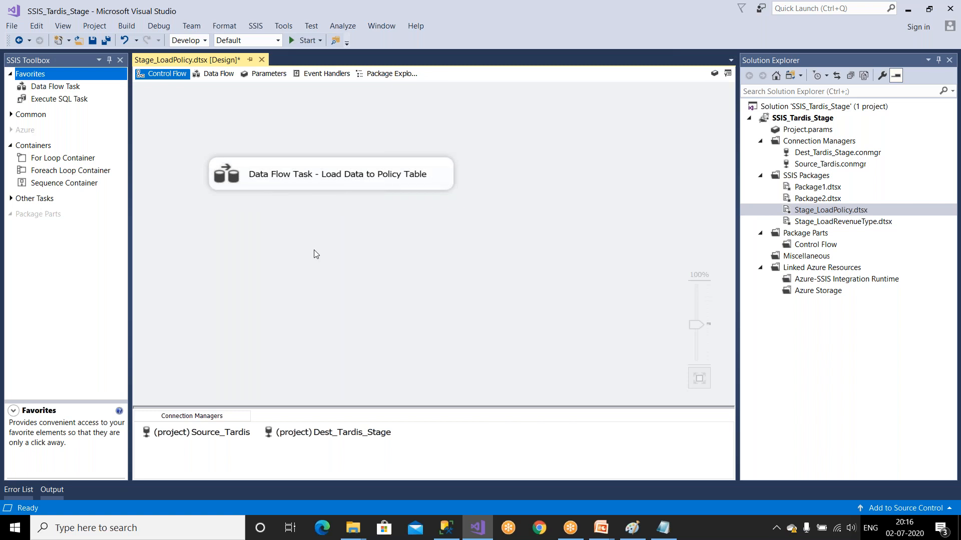
pyautogui.click(217, 74)
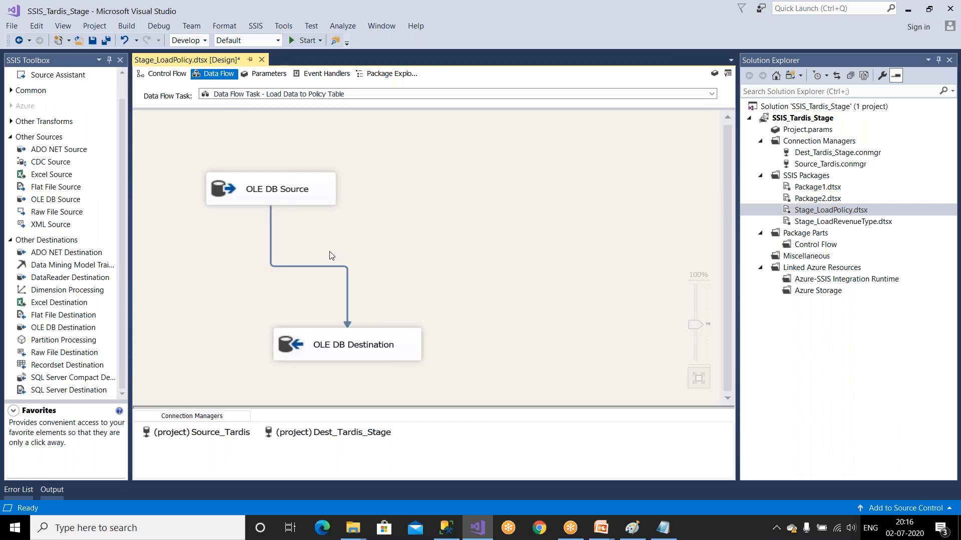
pyautogui.click(92, 40)
# Switch to SQL Server Management Studio, open a new query and refresh the tables of the Tardis_Stage database
pyautogui.click(452, 530)
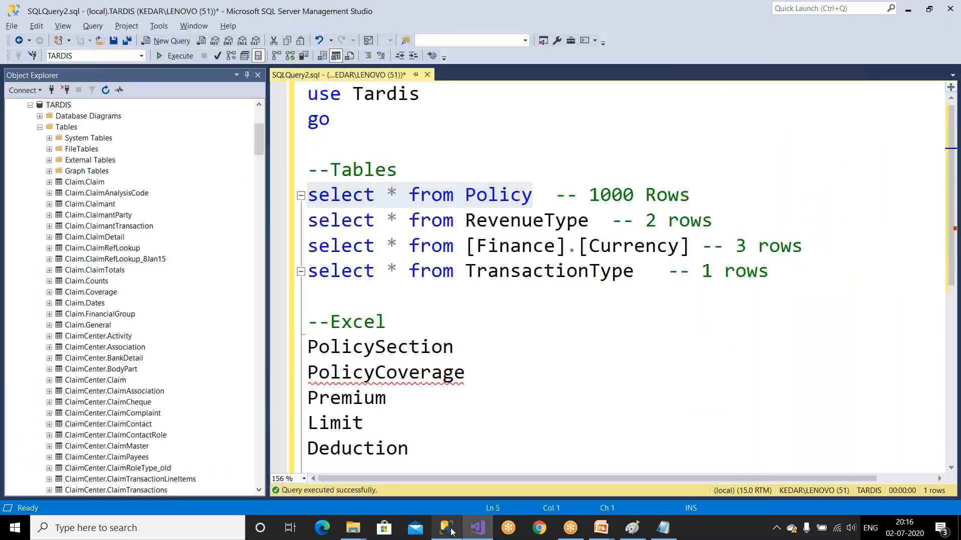
pyautogui.click(170, 42)
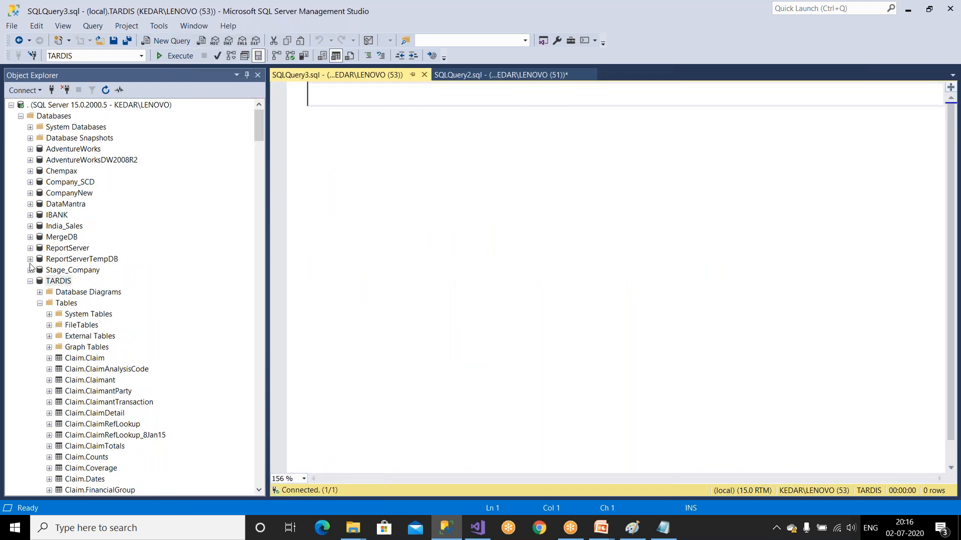
pyautogui.click(30, 281)
pyautogui.doubleClick(52, 293)
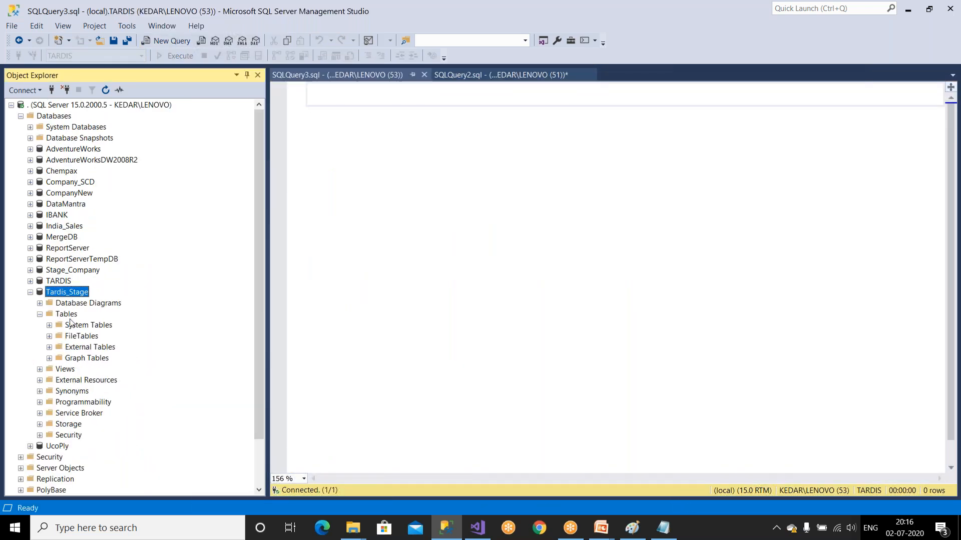
pyautogui.click(69, 316)
pyautogui.press('F5')
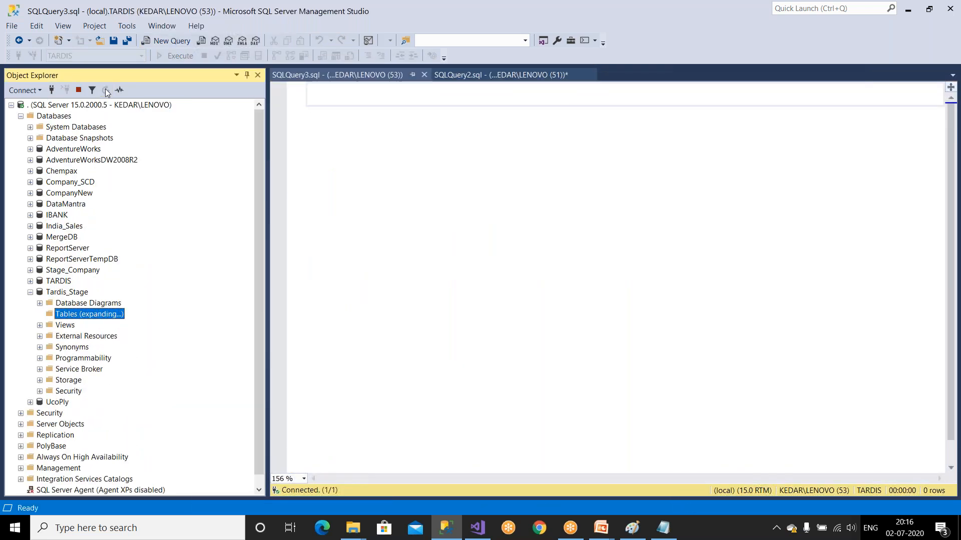
# Insert the [dbo].[Stage_Policy] table name into the new query, with two empty lines above it
pyautogui.moveTo(90, 373); pyautogui.dragTo(370, 266)
pyautogui.click(351, 143)
pyautogui.click(310, 95)
pyautogui.press('Return')
pyautogui.press('Return')
pyautogui.click(310, 98)
# Add "use Tardis_Stage" followed by "go" on a new line at the start of the query
pyautogui.write('use tar')
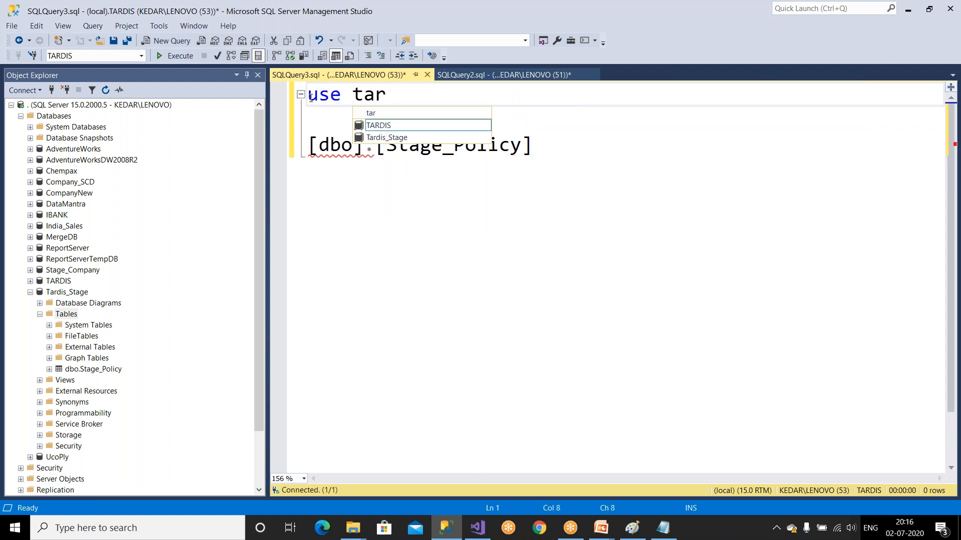
pyautogui.press('Down')
pyautogui.press('Escape')
pyautogui.press('Return')
pyautogui.press('Return')
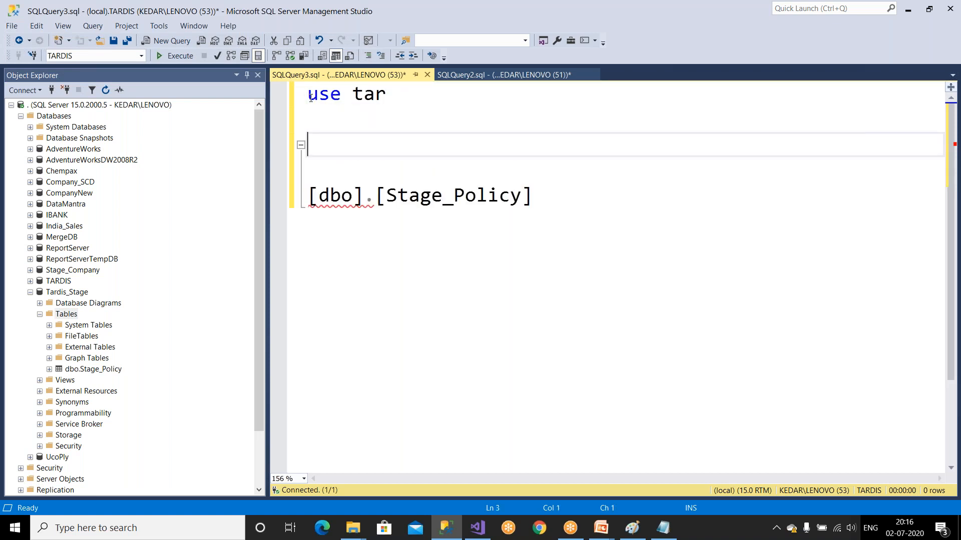
pyautogui.press('BackSpace')
pyautogui.press('BackSpace')
pyautogui.press('BackSpace')
pyautogui.press('BackSpace')
pyautogui.press('BackSpace')
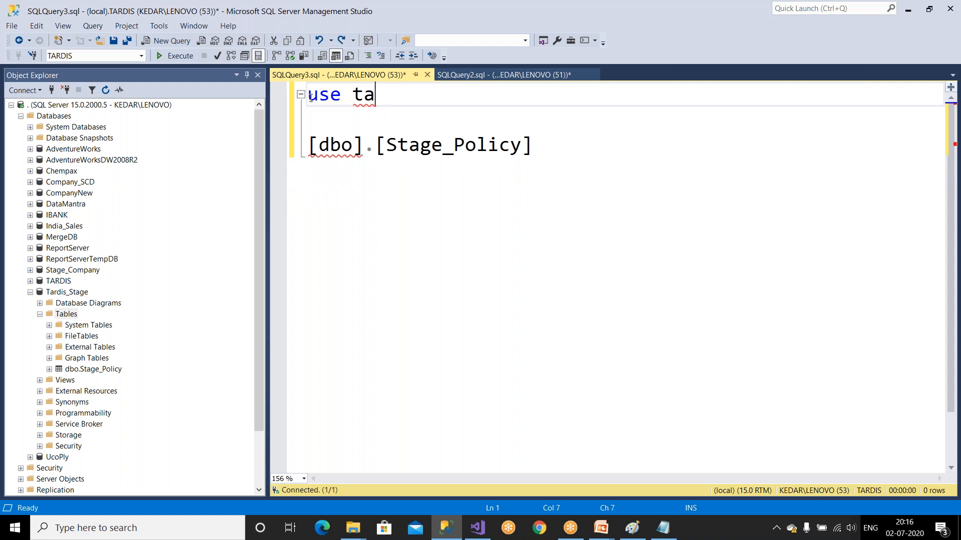
pyautogui.write('Tardis')
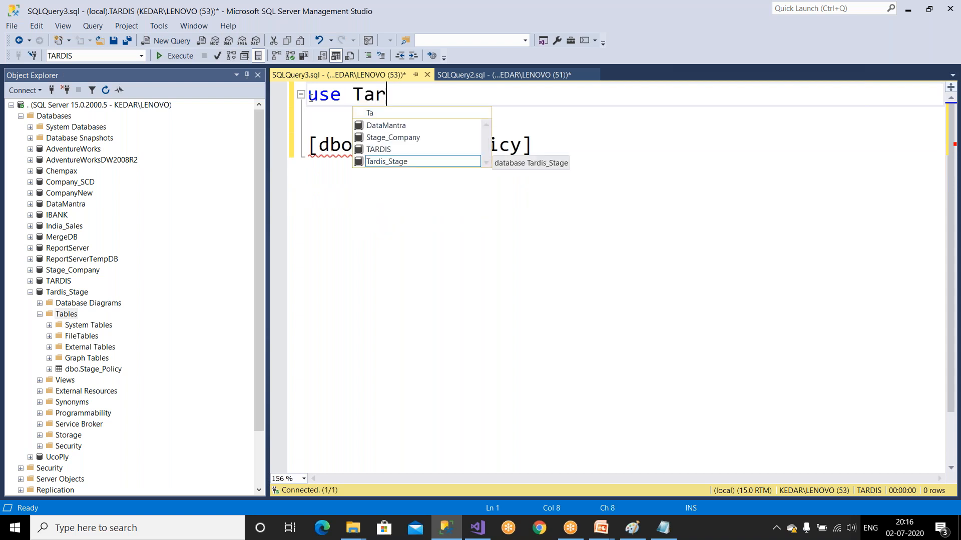
pyautogui.press('BackSpace')
pyautogui.press('BackSpace')
pyautogui.press('BackSpace')
pyautogui.press('BackSpace')
pyautogui.press('BackSpace')
pyautogui.press('BackSpace')
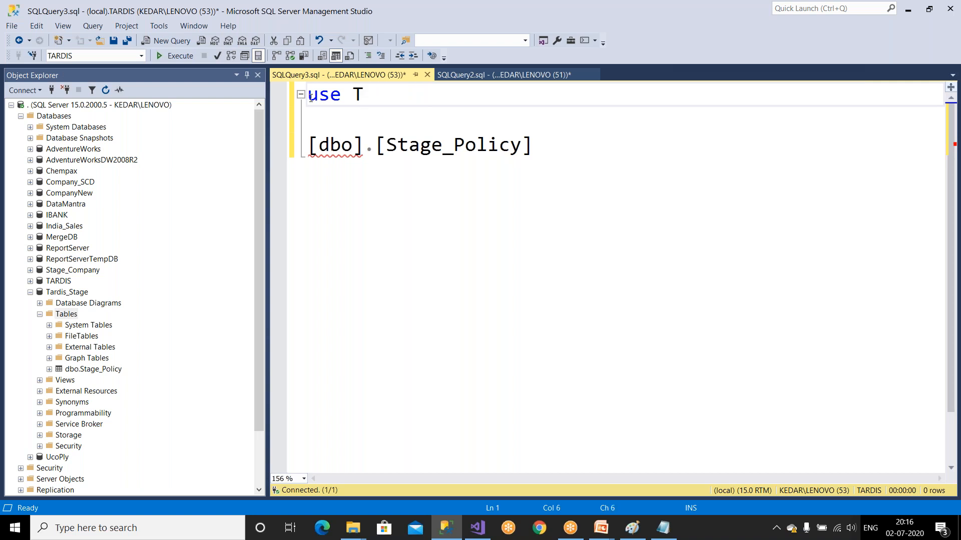
pyautogui.write('ar')
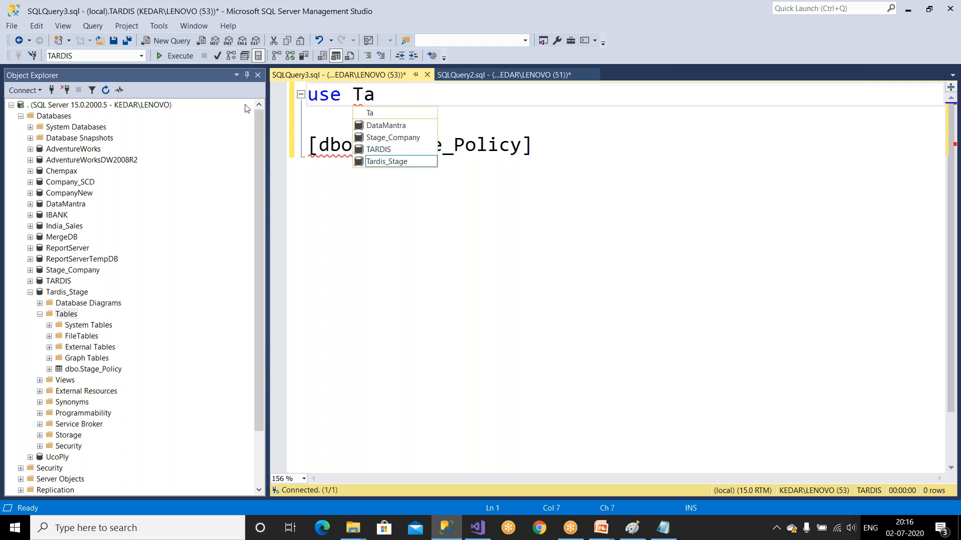
pyautogui.press('Escape')
pyautogui.write('dis_Stage')
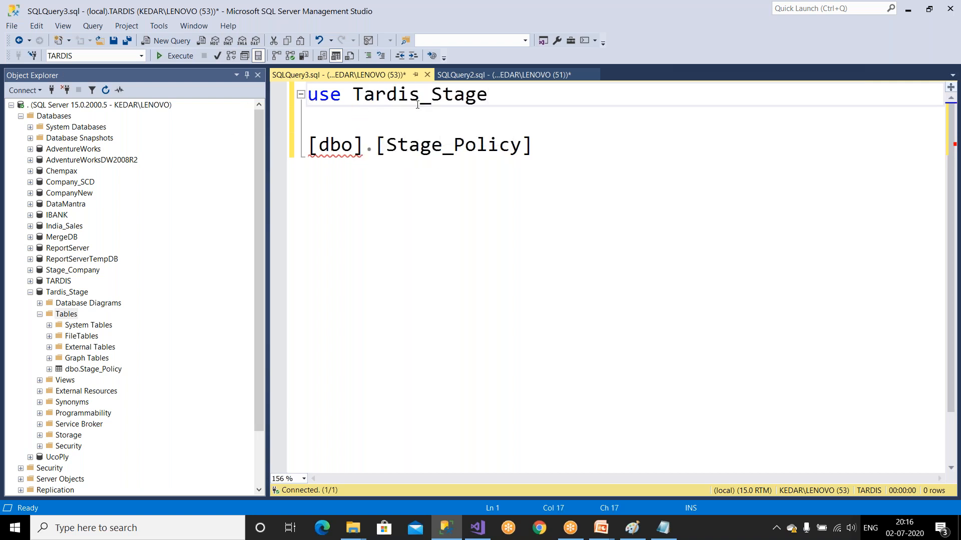
pyautogui.press('Return')
pyautogui.write('go')
pyautogui.press('Down')
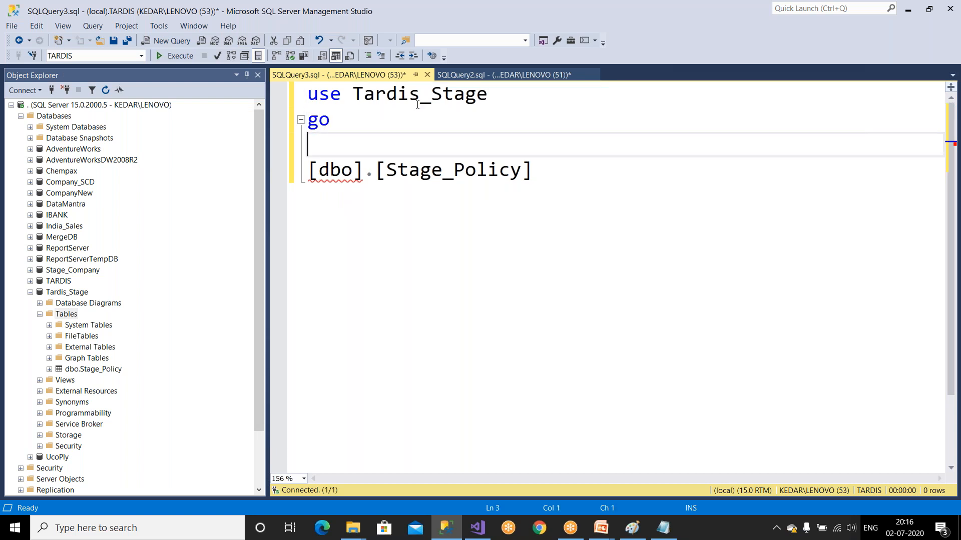
# Turn the table name into "select * from Stage_Policy" without the dbo schema and brackets, and execute the query
pyautogui.write('select * from')
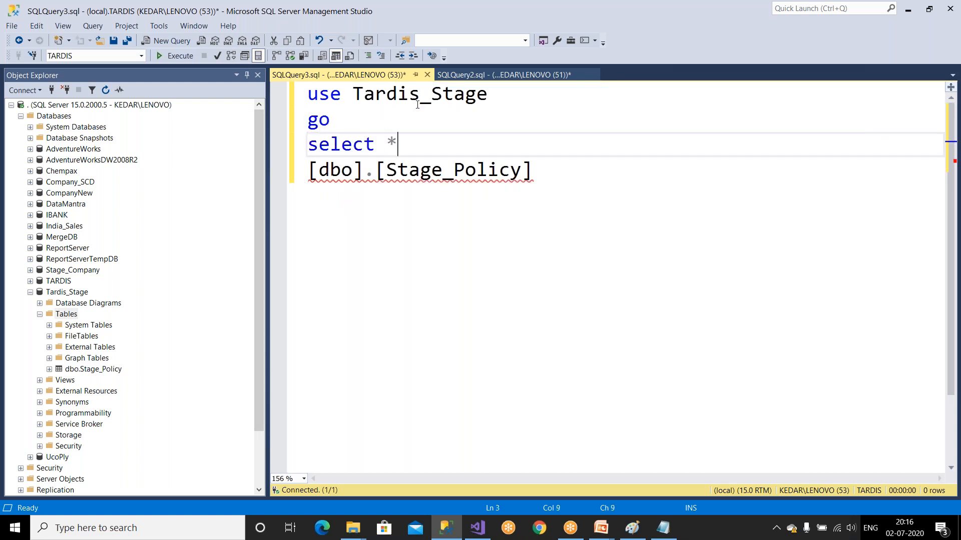
pyautogui.press('Delete')
pyautogui.press('Delete')
pyautogui.press('Delete')
pyautogui.press('Delete')
pyautogui.press('Delete')
pyautogui.press('Delete')
pyautogui.press('Delete')
pyautogui.press('Delete')
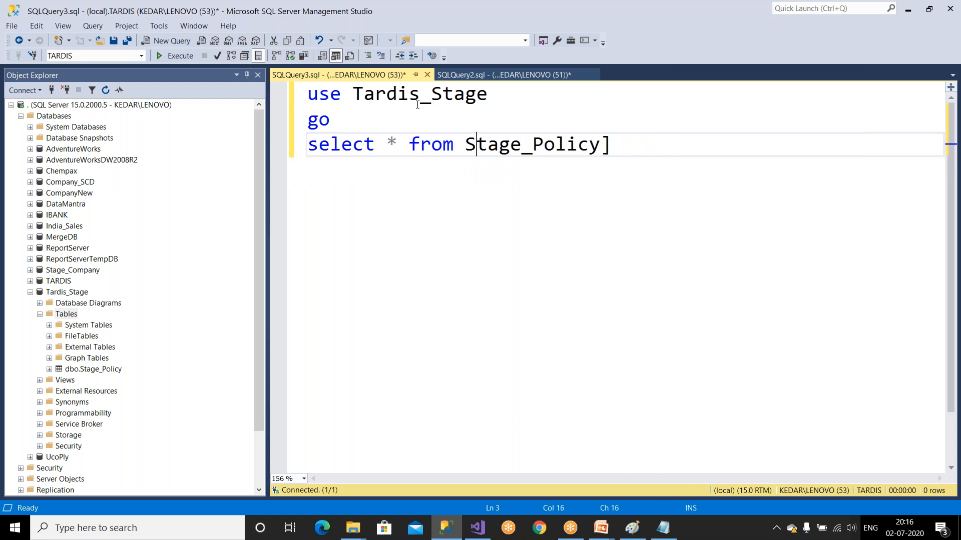
pyautogui.press('End')
pyautogui.press('BackSpace')
pyautogui.press('F5')
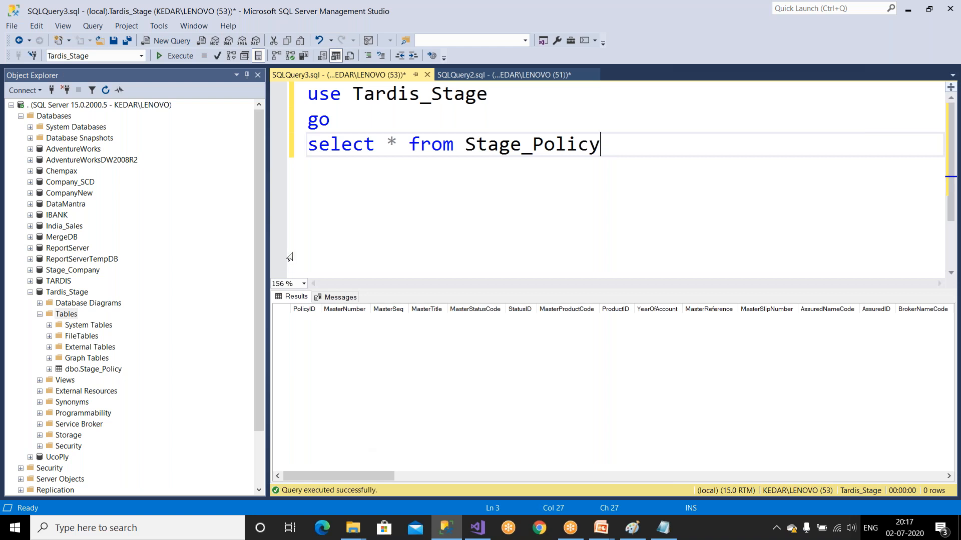
# Switch to Visual Studio, run the Stage_LoadPolicy package, and view the OLTP-to-stage database diagram in Paint
pyautogui.click(477, 528)
pyautogui.click(297, 43)
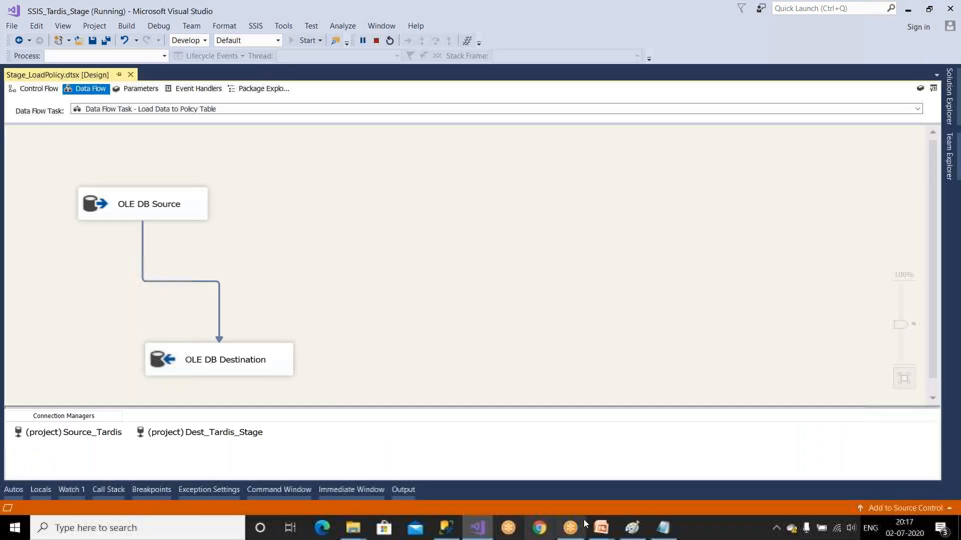
pyautogui.click(663, 528)
pyautogui.click(632, 528)
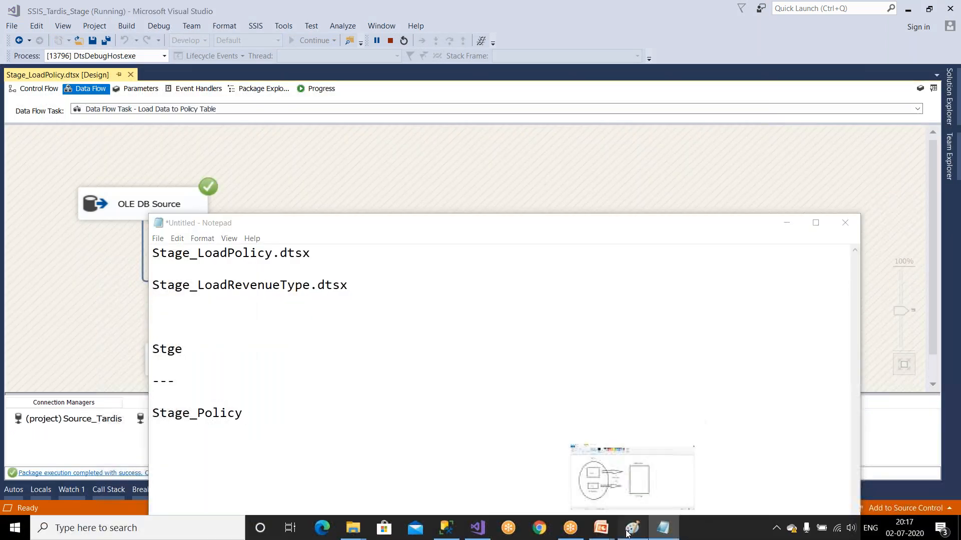
pyautogui.click(389, 368)
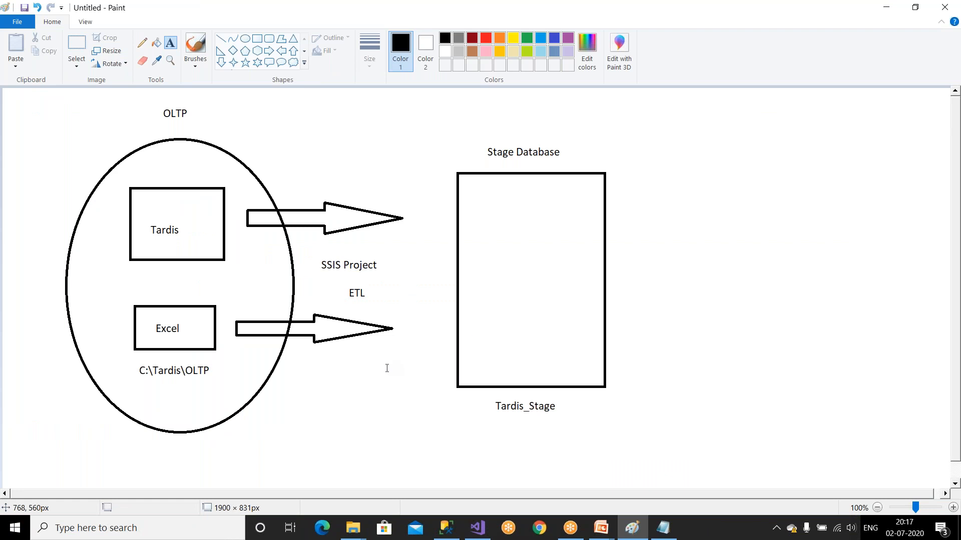
# Return to Visual Studio, show the package's control flow and switch back to design mode
pyautogui.click(481, 536)
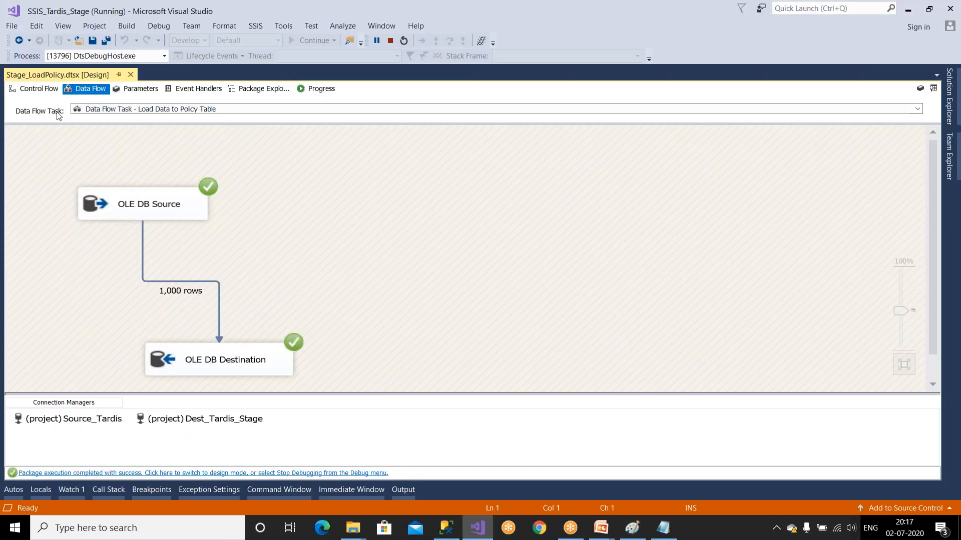
pyautogui.click(35, 88)
pyautogui.click(218, 473)
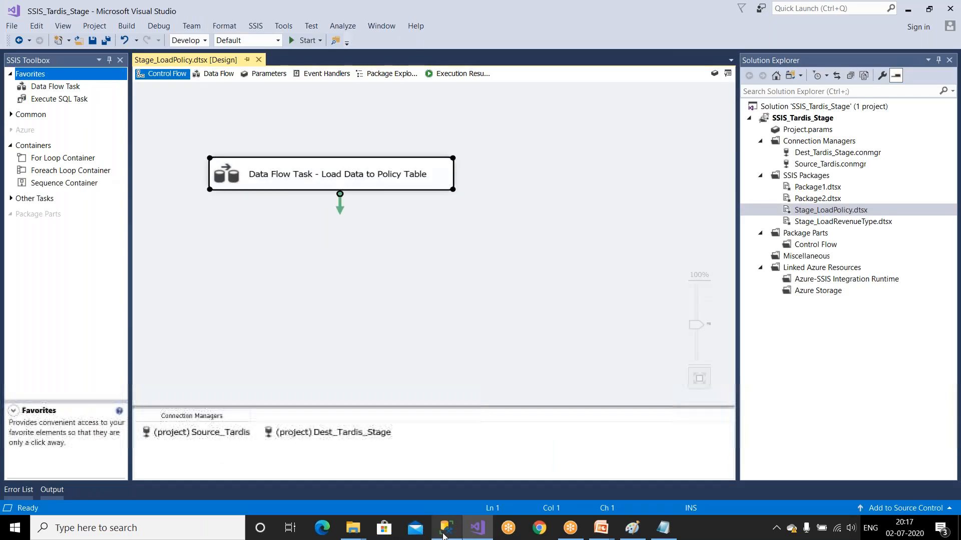
# Switch to SQL Server Management Studio, execute the Stage_Policy query again and examine the last rows of the results
pyautogui.click(444, 531)
pyautogui.click(179, 57)
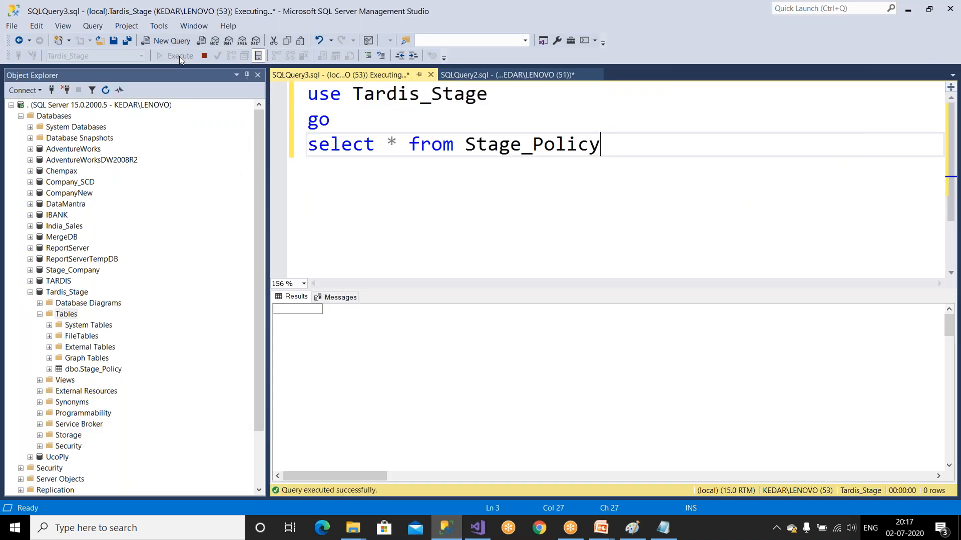
pyautogui.click(387, 398)
pyautogui.moveTo(947, 326); pyautogui.dragTo(948, 458)
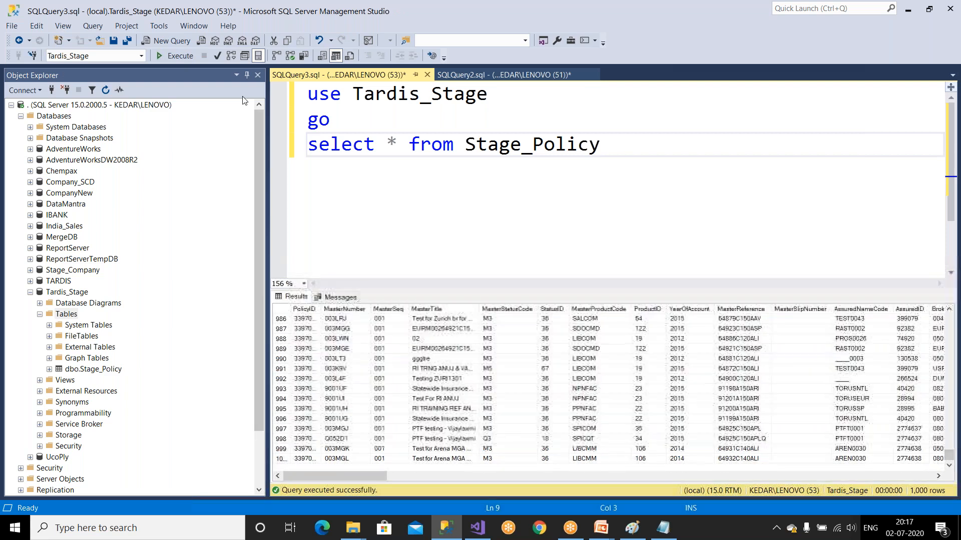
# Auto-hide Object Explorer and insert an empty line between "go" and the select statement
pyautogui.click(248, 76)
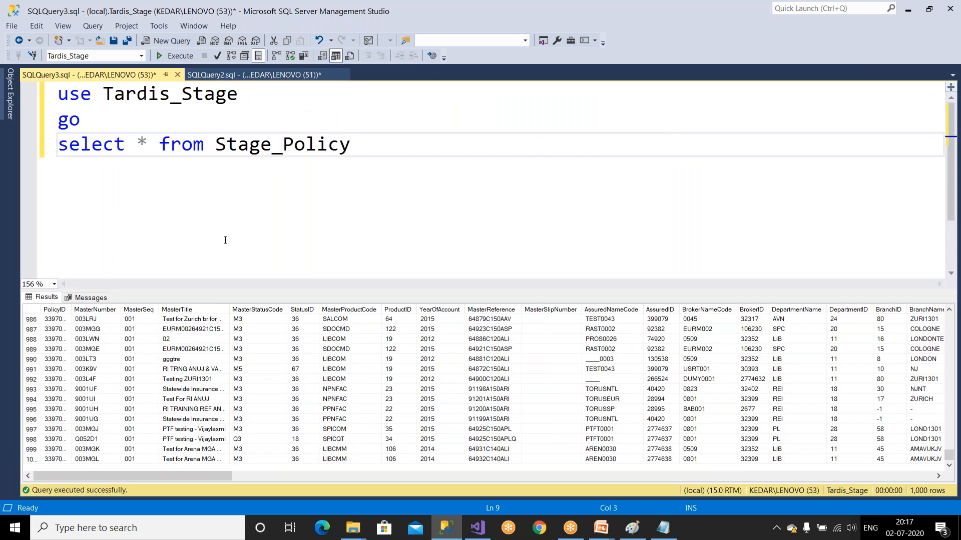
pyautogui.click(140, 130)
pyautogui.press('Return')
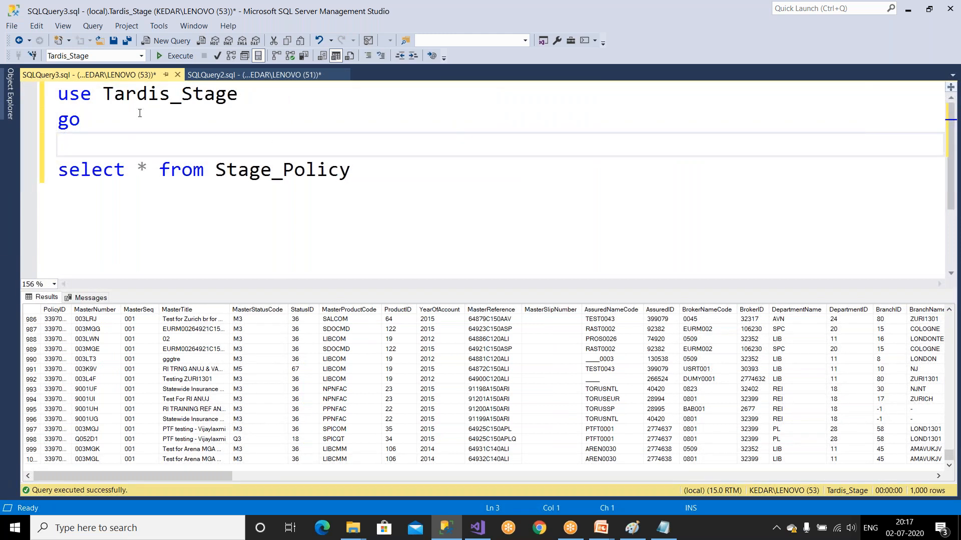
# Switch to Visual Studio, run the Stage_LoadPolicy package again and show its data flow
pyautogui.click(478, 528)
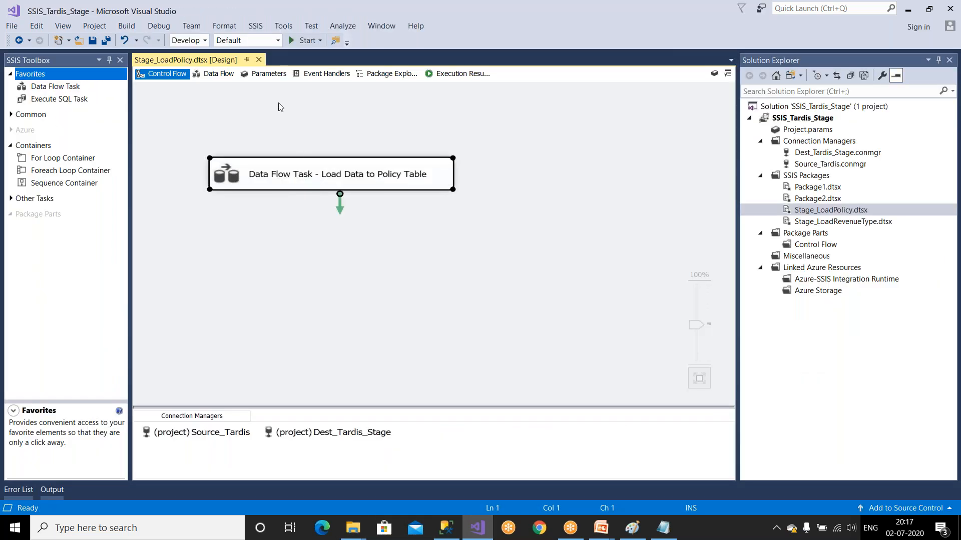
pyautogui.click(304, 40)
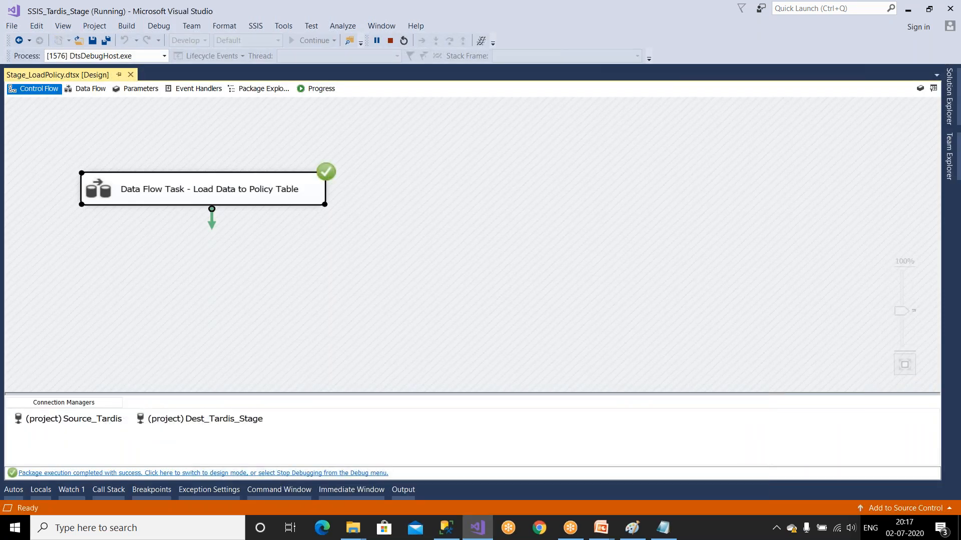
pyautogui.click(83, 88)
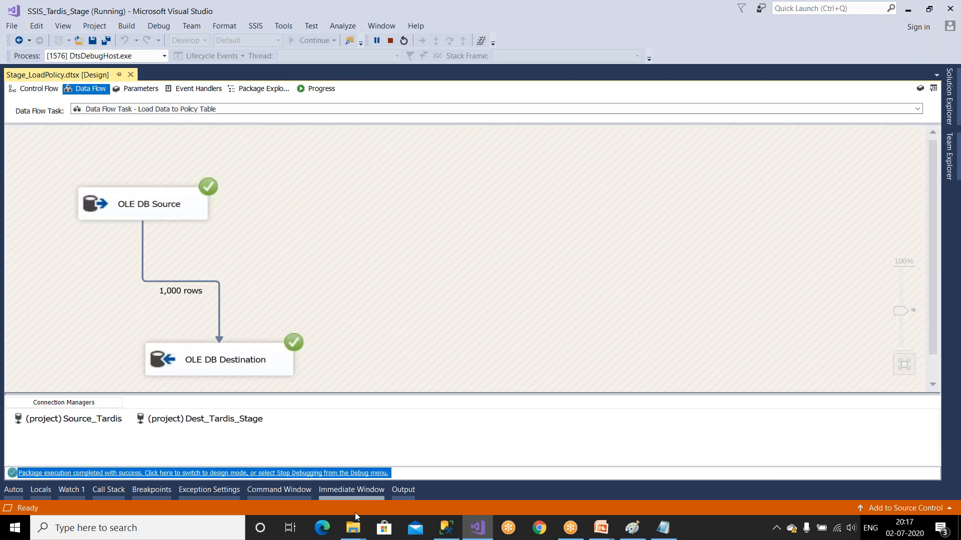
# Switch to SQL Server Management Studio and rerun the Stage_Policy query to check the loaded rows
pyautogui.click(446, 528)
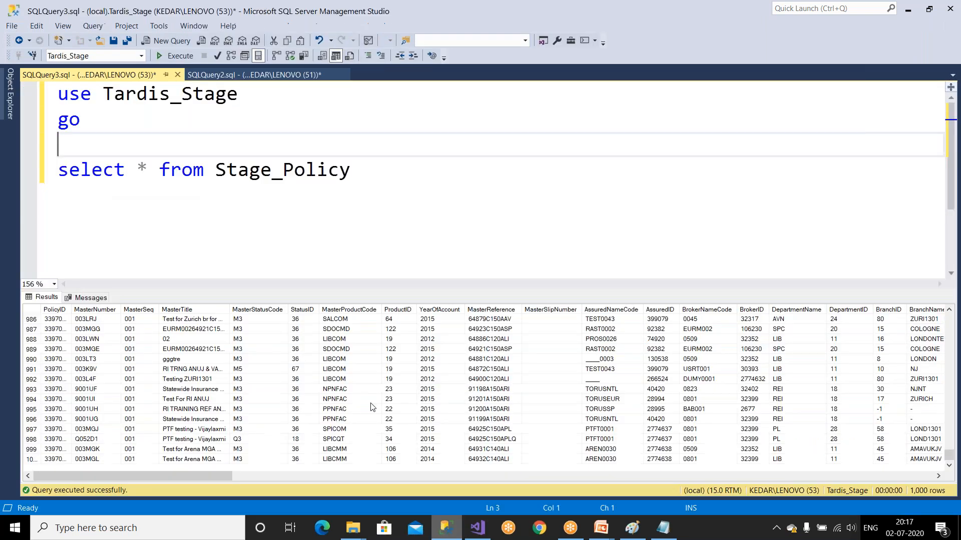
pyautogui.click(175, 56)
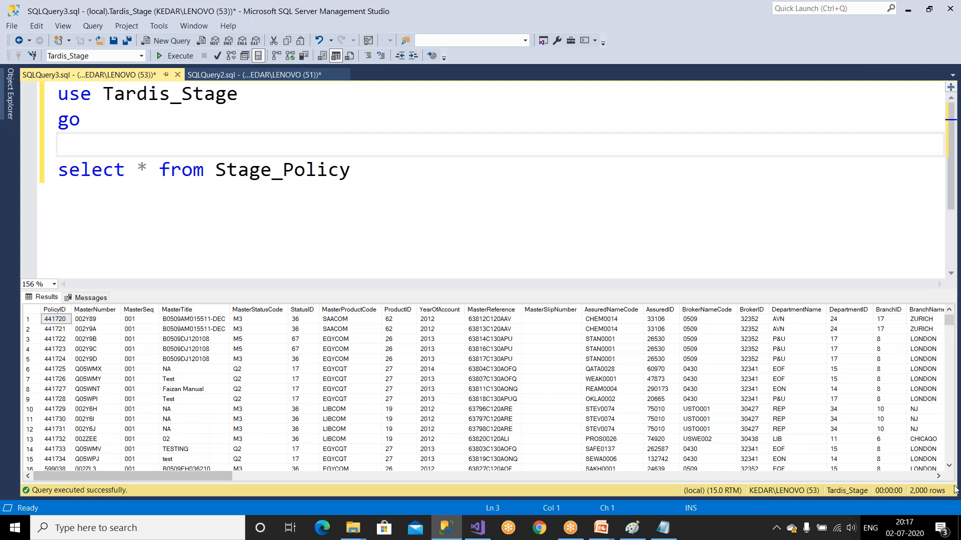
# Switch to Visual Studio, run the Stage_LoadPolicy package once more and stop debugging
pyautogui.click(478, 528)
pyautogui.click(303, 40)
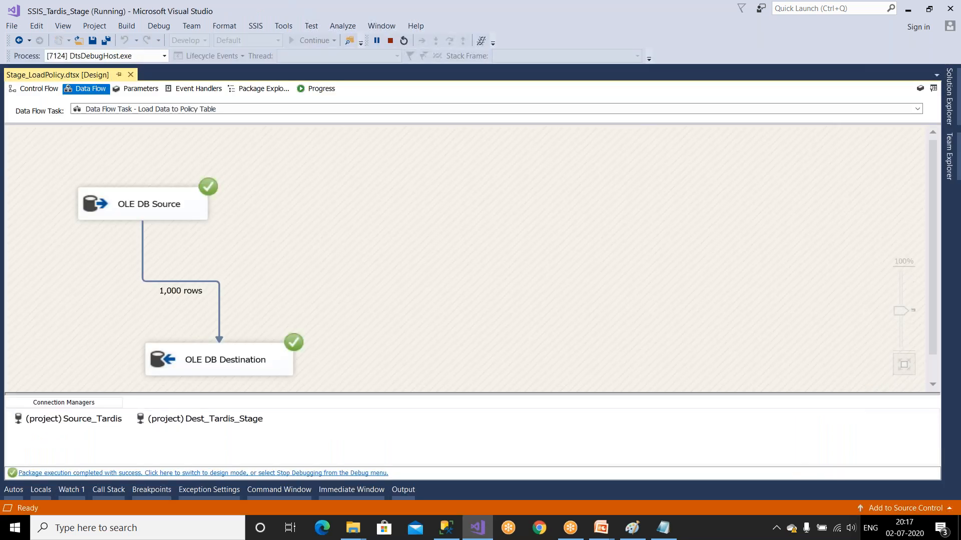
pyautogui.click(390, 40)
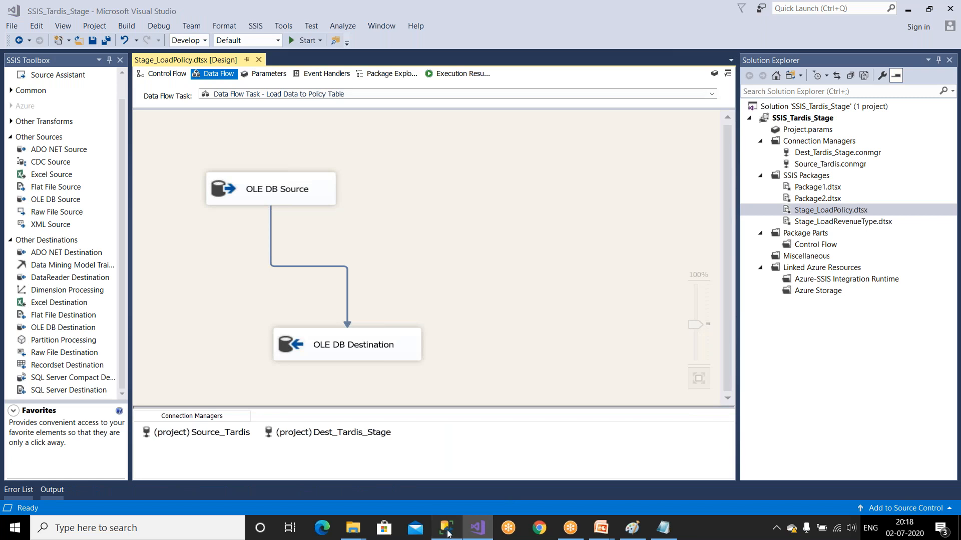
# Rerun the Stage_Policy query in SQL Server Management Studio and examine the last rows, widening the row number column
pyautogui.click(446, 527)
pyautogui.press('F5')
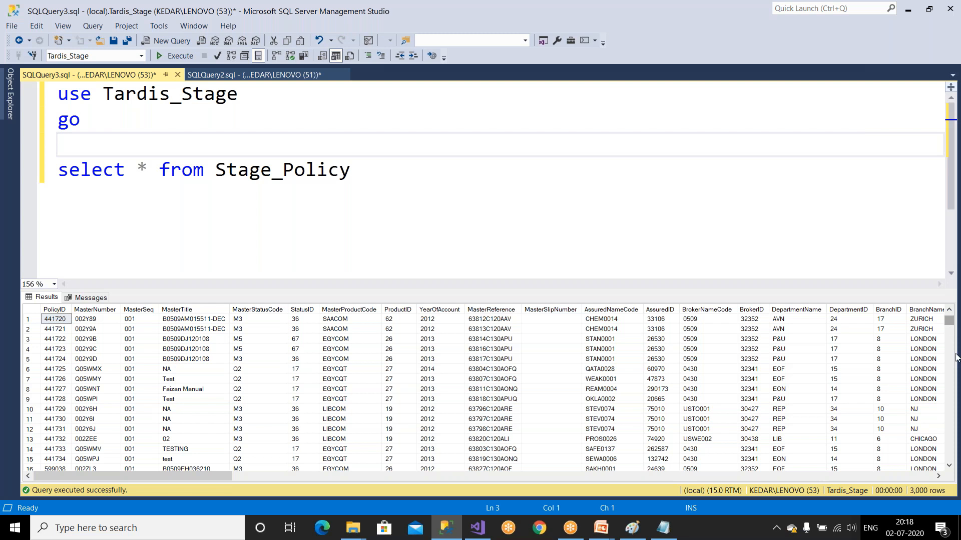
pyautogui.moveTo(949, 320); pyautogui.dragTo(955, 461)
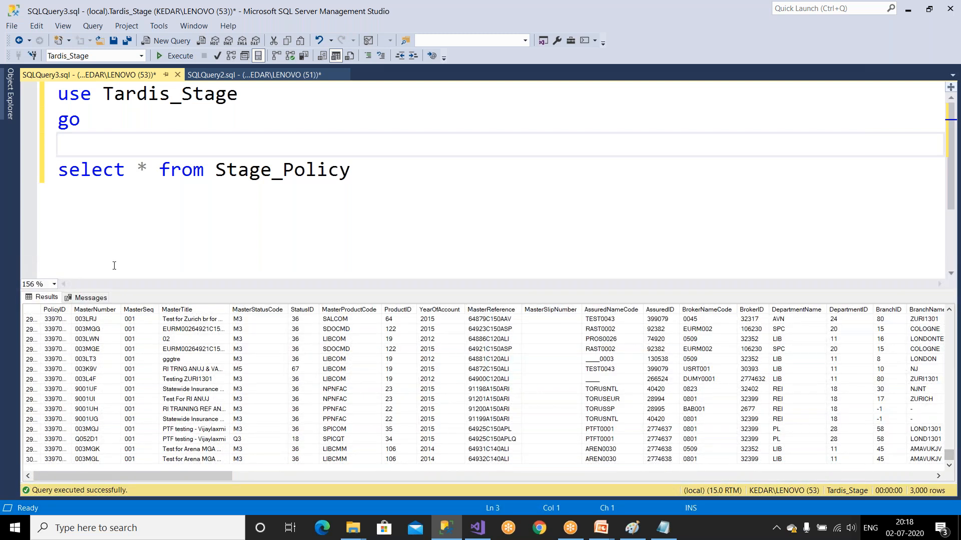
pyautogui.moveTo(41, 311); pyautogui.dragTo(91, 312)
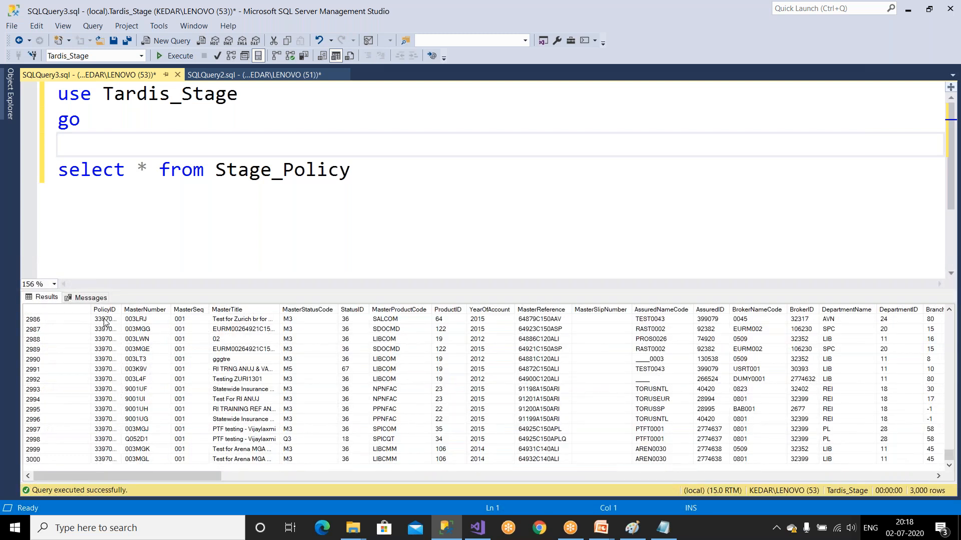
# Start a "Truncate Table" statement below the select statement, leaving two empty lines between them
pyautogui.click(388, 169)
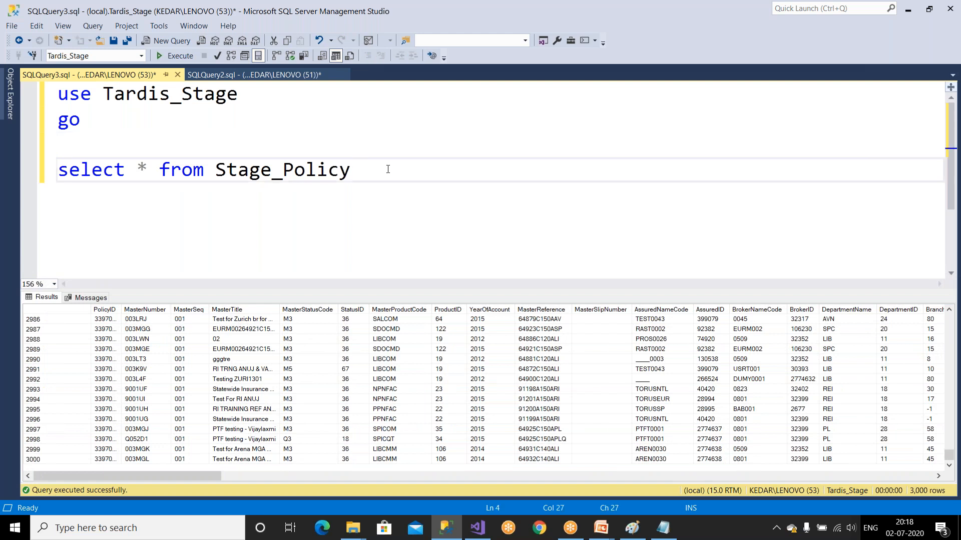
pyautogui.hotkey('shift', 'Left')
pyautogui.hotkey('shift', 'Left')
pyautogui.hotkey('shift', 'Left')
pyautogui.hotkey('shift', 'Left')
pyautogui.hotkey('shift', 'Left')
pyautogui.hotkey('shift', 'Left')
pyautogui.hotkey('shift', 'Left')
pyautogui.hotkey('shift', 'Left')
pyautogui.hotkey('shift', 'Left')
pyautogui.hotkey('shift', 'Left')
pyautogui.hotkey('shift', 'Left')
pyautogui.hotkey('shift', 'Left')
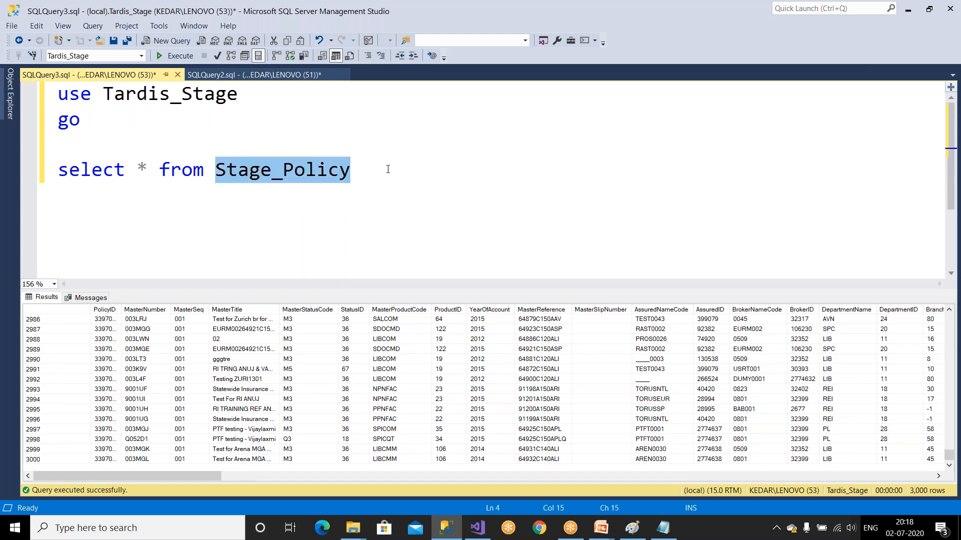
pyautogui.press('End')
pyautogui.press('Return')
pyautogui.press('Return')
pyautogui.press('Return')
pyautogui.write('T')
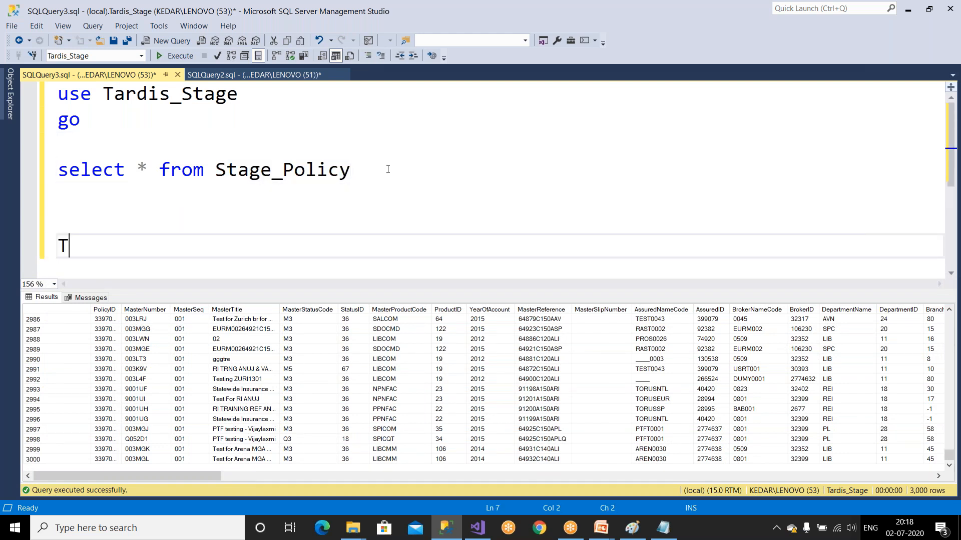
pyautogui.write('runcate Ta')
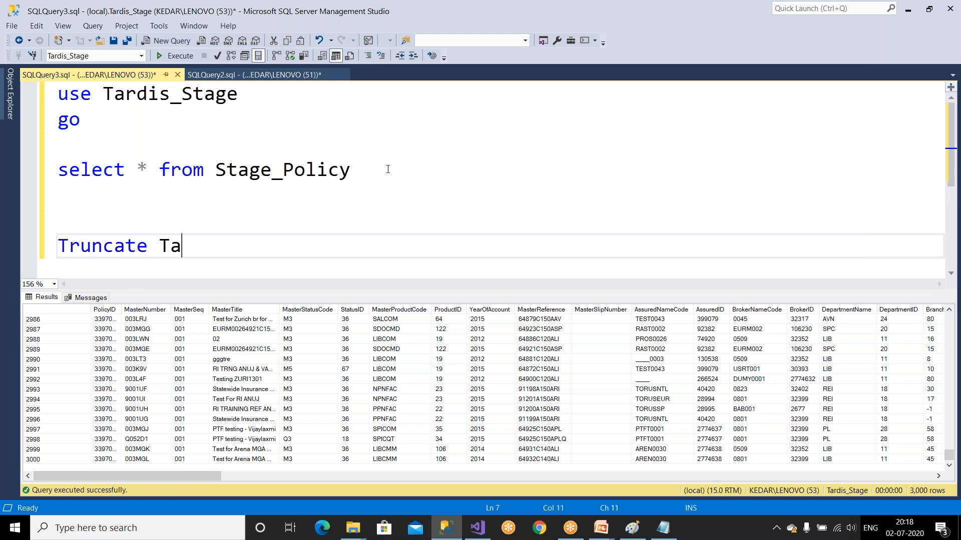
pyautogui.write('ble')
# Complete the Truncate Table statement with Stage_Policy, add a "go" line below it and copy both lines
pyautogui.hotkey('ctrl', 'b')
pyautogui.hotkey('ctrl', 'v')
pyautogui.doubleClick(336, 161)
pyautogui.hotkey('ctrl', 'c')
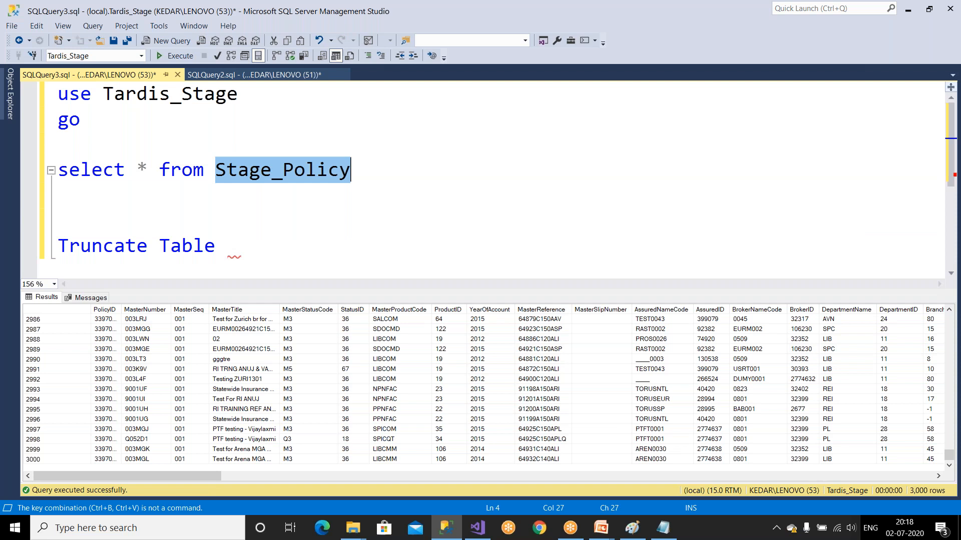
pyautogui.click(301, 234)
pyautogui.hotkey('ctrl', 'v')
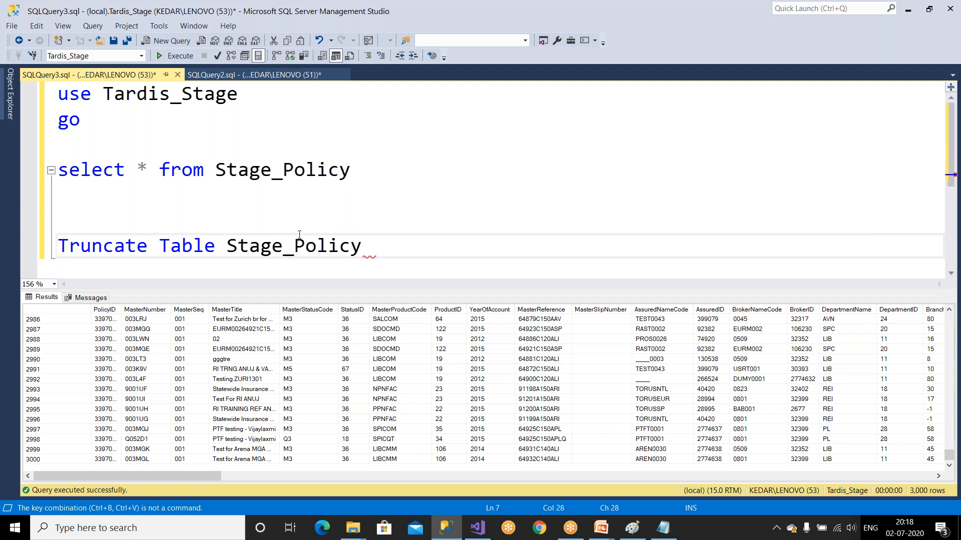
pyautogui.press('Return')
pyautogui.write('go')
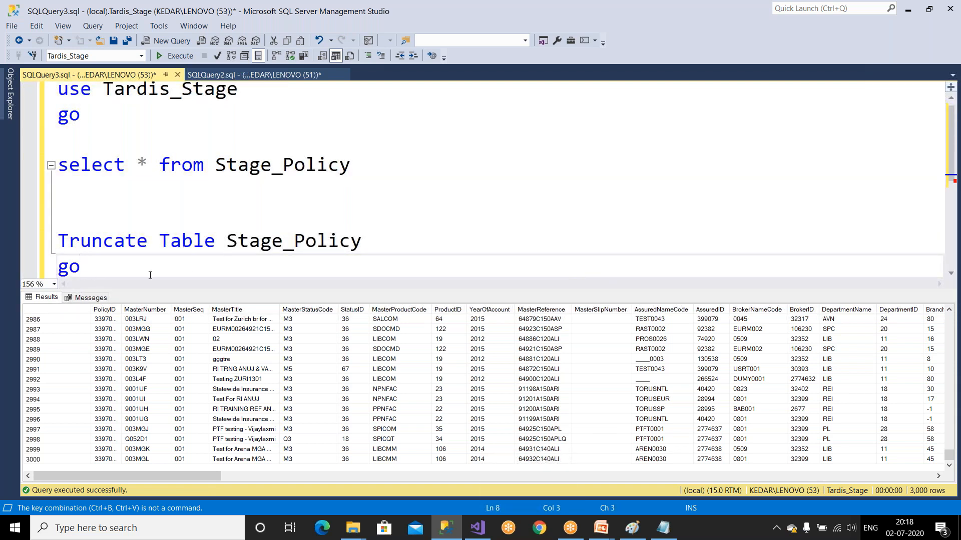
pyautogui.moveTo(90, 269); pyautogui.dragTo(56, 240)
pyautogui.rightClick(78, 245)
pyautogui.click(89, 254)
# Switch to Visual Studio and add an Execute SQL Task above the data flow task in the Stage_LoadPolicy control flow
pyautogui.click(478, 528)
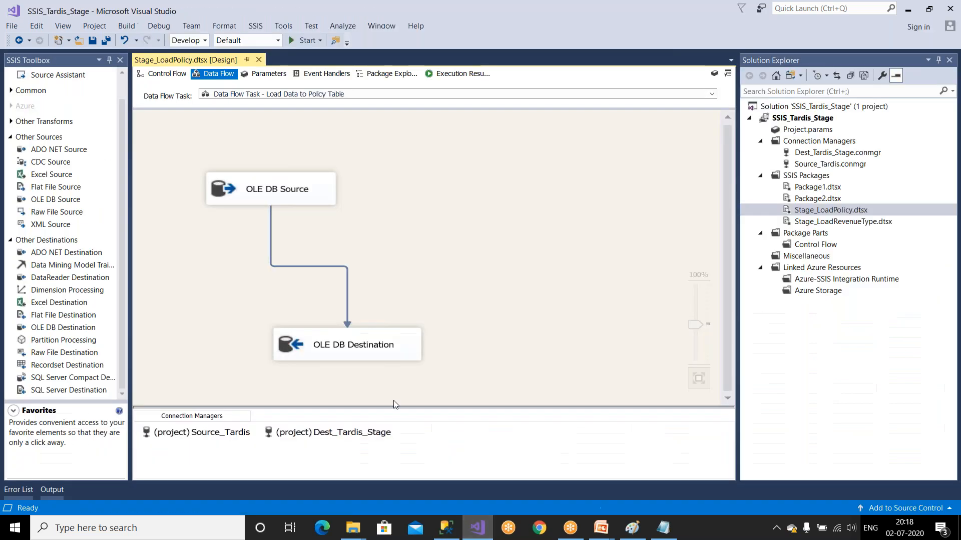
pyautogui.click(162, 74)
pyautogui.moveTo(308, 178); pyautogui.dragTo(339, 249)
pyautogui.moveTo(88, 98); pyautogui.dragTo(325, 132)
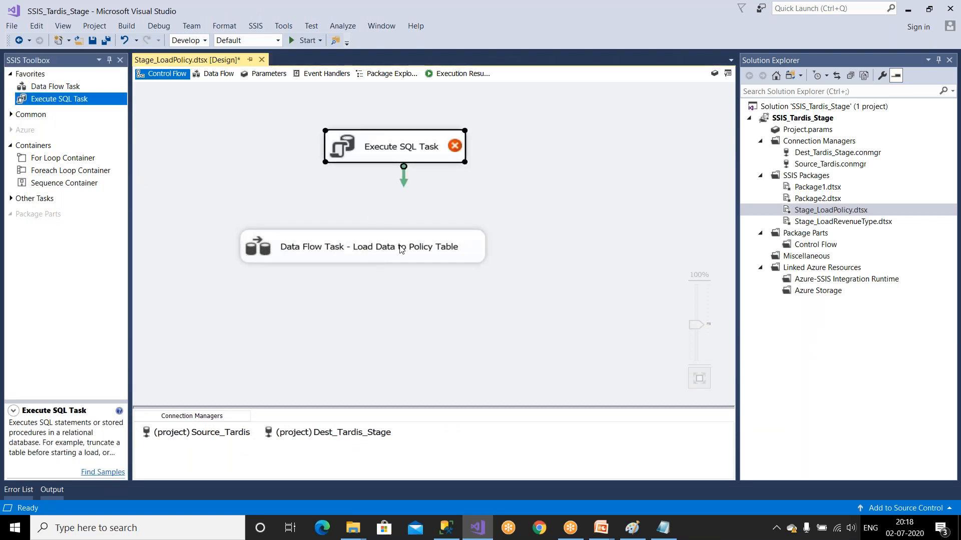
# Configure the Execute SQL Task with connection Dest_Tardis_Stage and the copied "Truncate Table Stage_Policy" and "go" lines as its SQL statement
pyautogui.doubleClick(434, 152)
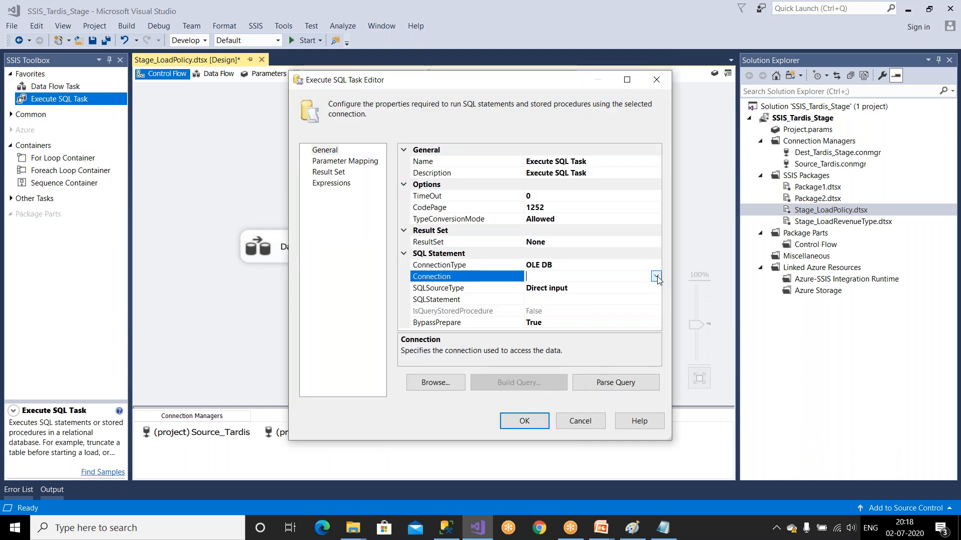
pyautogui.click(656, 277)
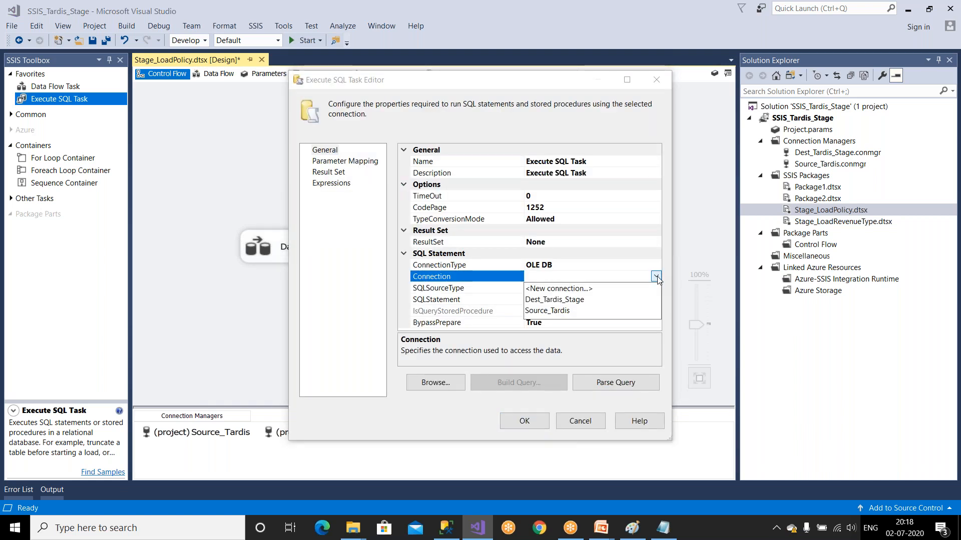
pyautogui.click(544, 303)
pyautogui.click(595, 299)
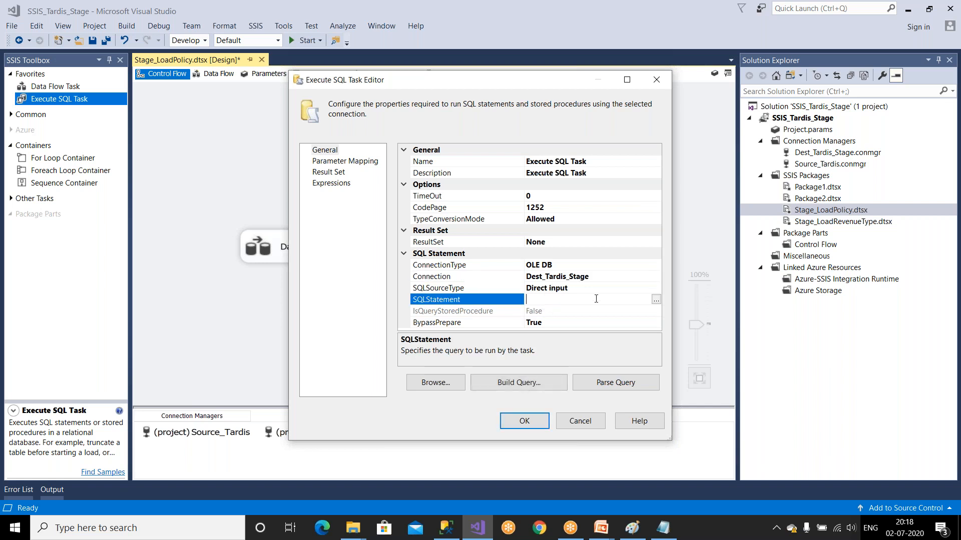
pyautogui.click(656, 299)
pyautogui.hotkey('ctrl', 'v')
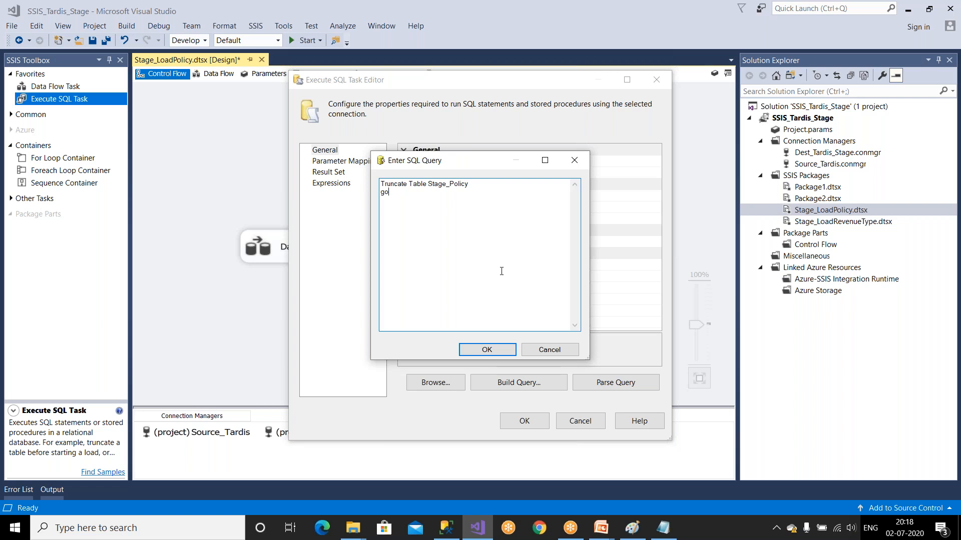
pyautogui.click(482, 349)
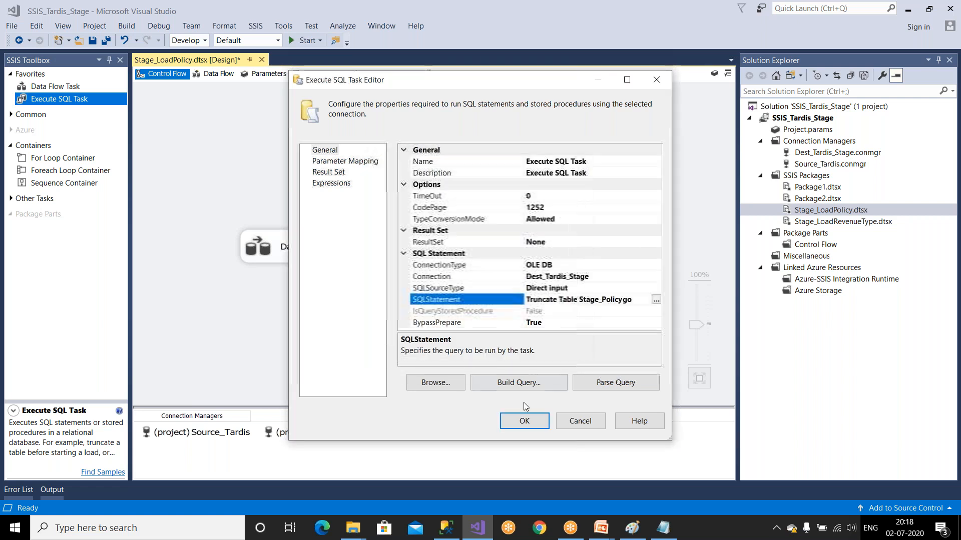
pyautogui.click(524, 418)
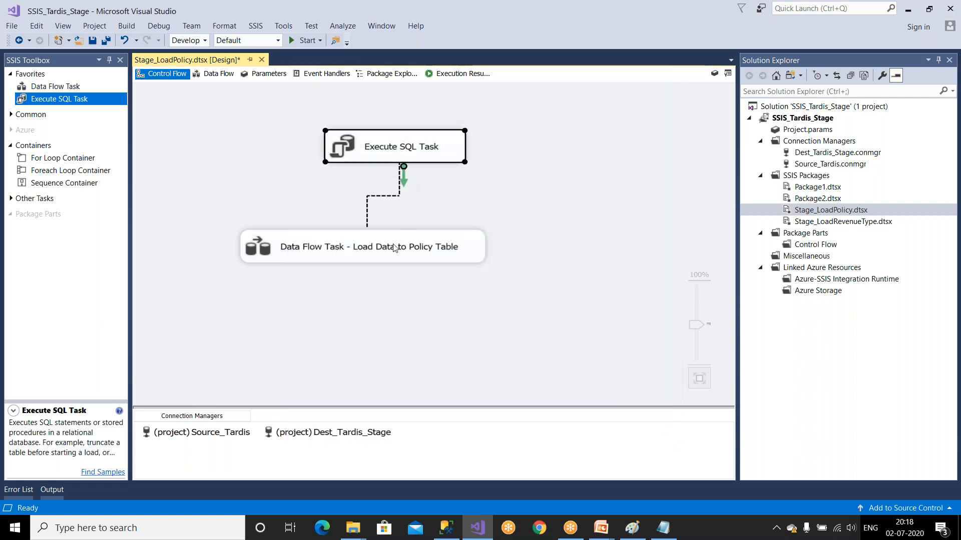
# Link the Execute SQL Task to the data flow task and rename it "Execute SQL Task - Delete all Data from Stage_Policy Table"
pyautogui.click(435, 153)
pyautogui.rightClick(435, 153)
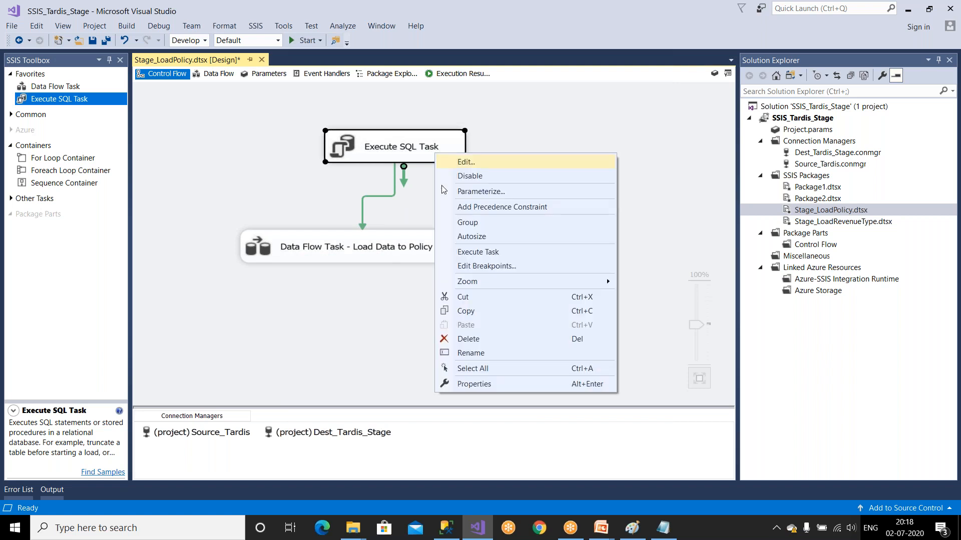
pyautogui.click(472, 353)
pyautogui.press('End')
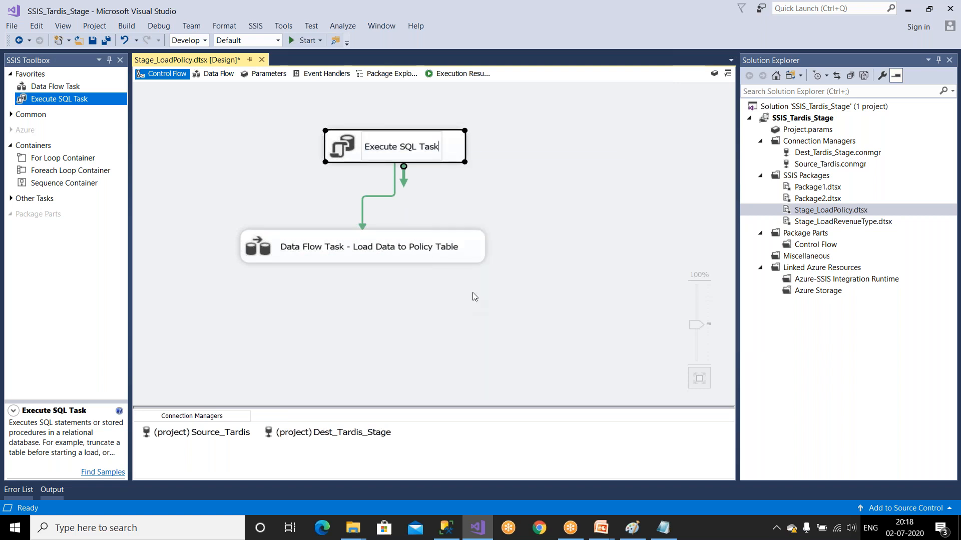
pyautogui.write('- Dele')
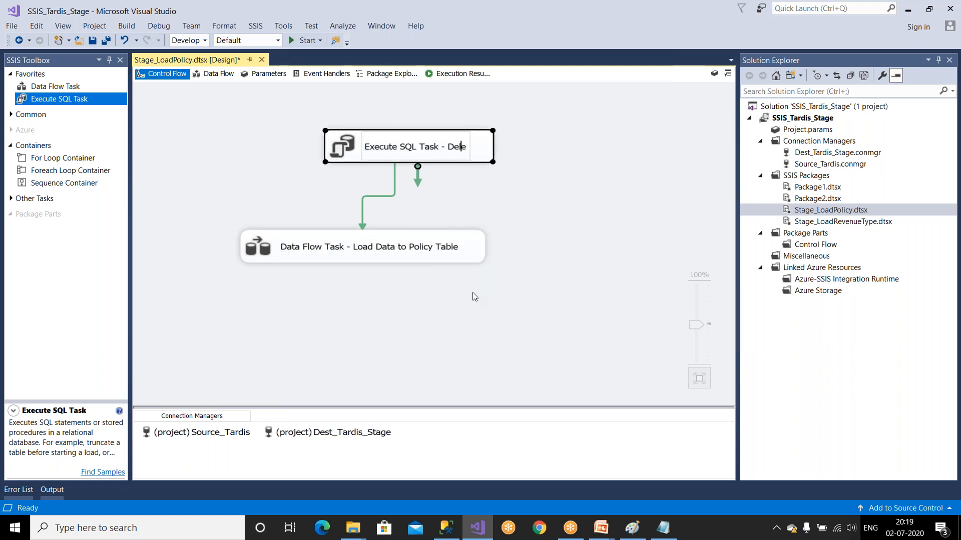
pyautogui.write('te all R')
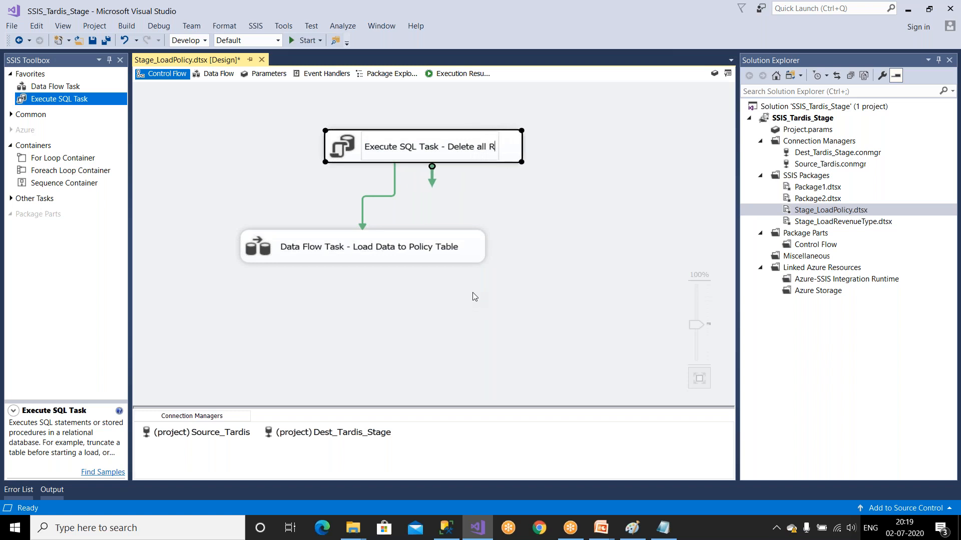
pyautogui.press('BackSpace')
pyautogui.write('Data')
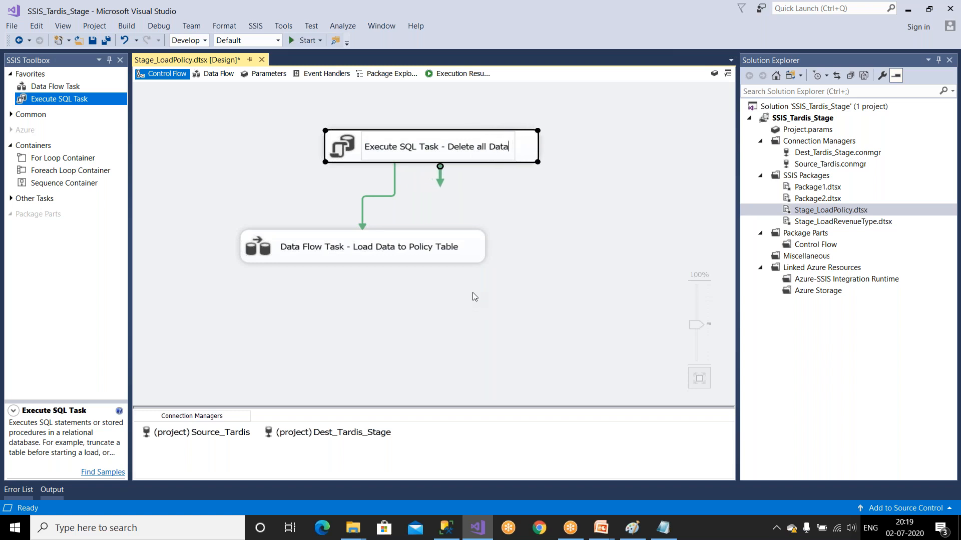
pyautogui.write(' from')
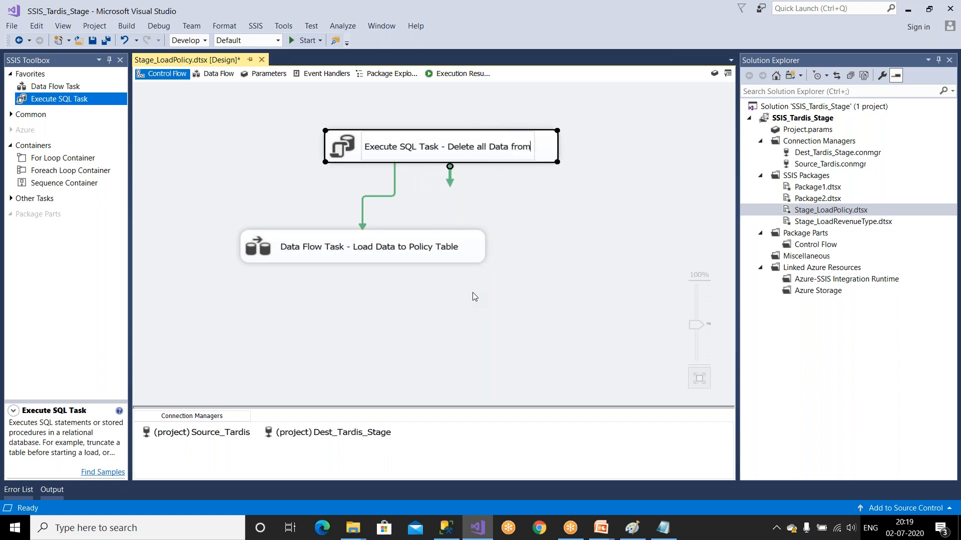
pyautogui.write(' Po')
pyautogui.write('cy')
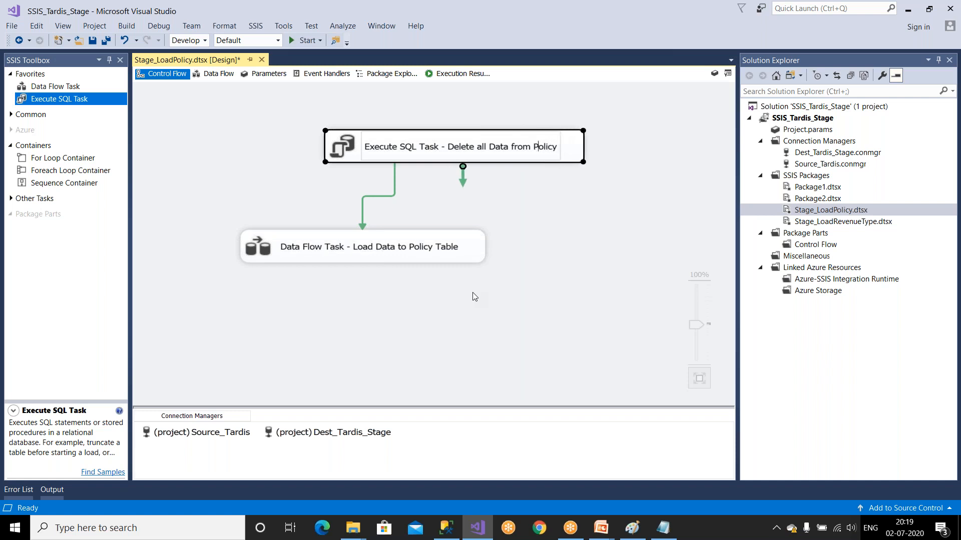
pyautogui.write('Stage_')
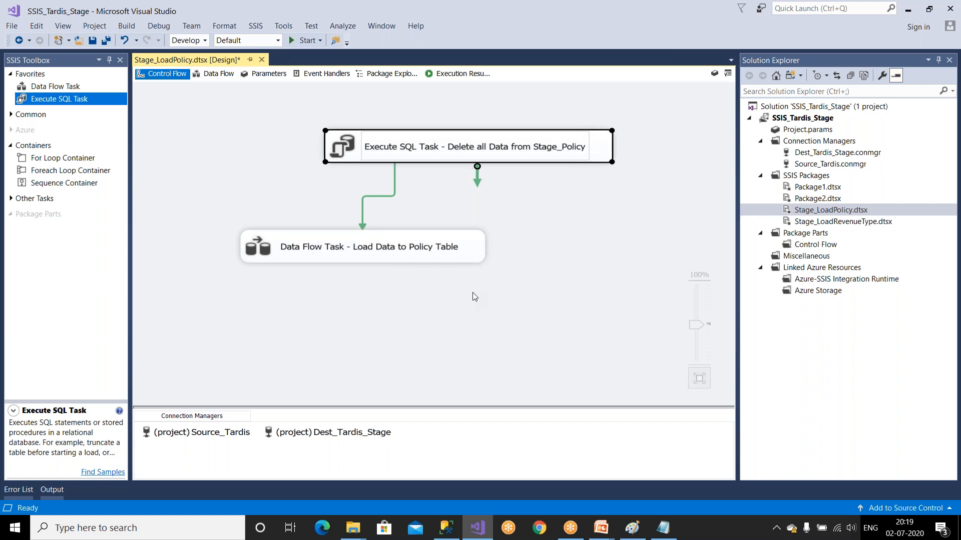
pyautogui.press('End')
pyautogui.write('Table')
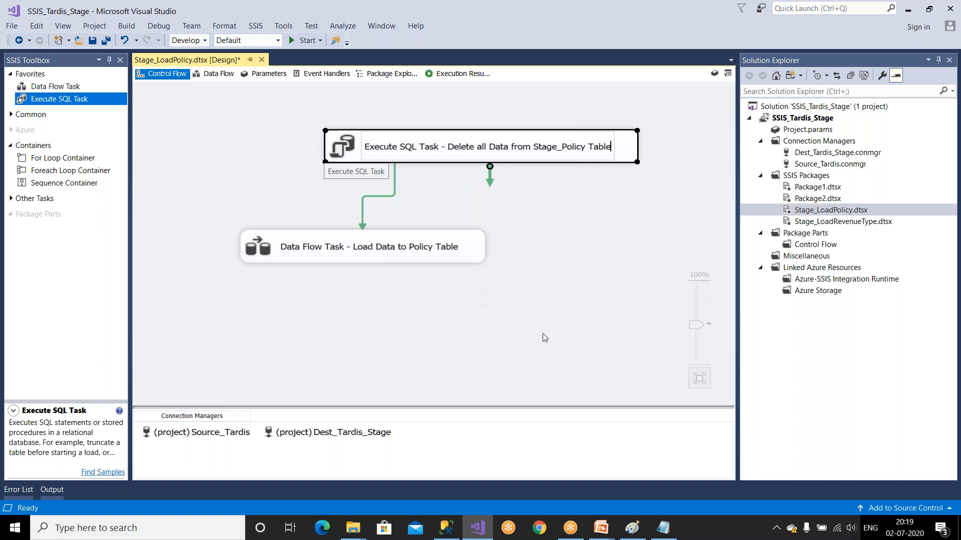
pyautogui.click(545, 337)
# Save and run the Stage_LoadPolicy package, check its data flow and stop debugging
pyautogui.click(92, 40)
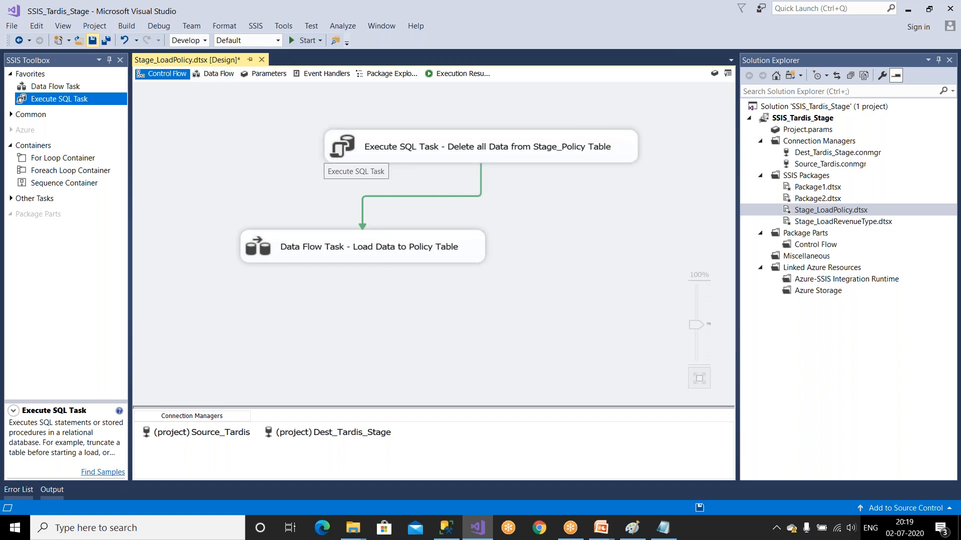
pyautogui.click(303, 40)
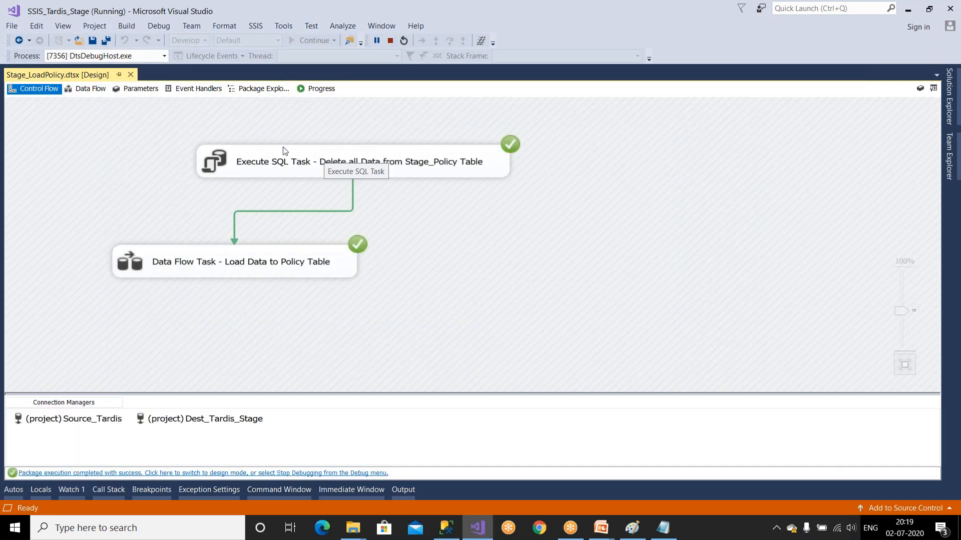
pyautogui.click(102, 89)
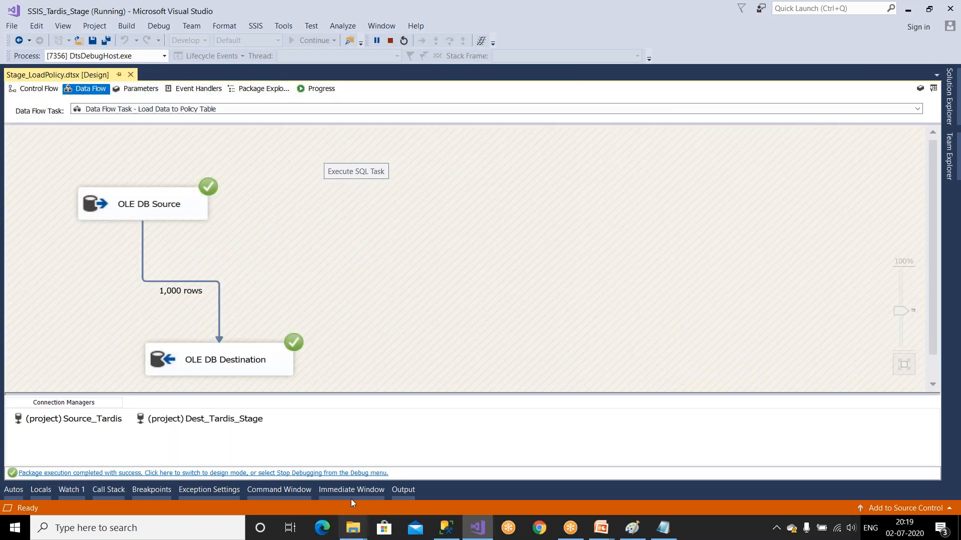
pyautogui.click(361, 474)
# Switch to SQL Server Management Studio, delete the truncate statement with its go line and rerun the Stage_Policy query
pyautogui.click(447, 528)
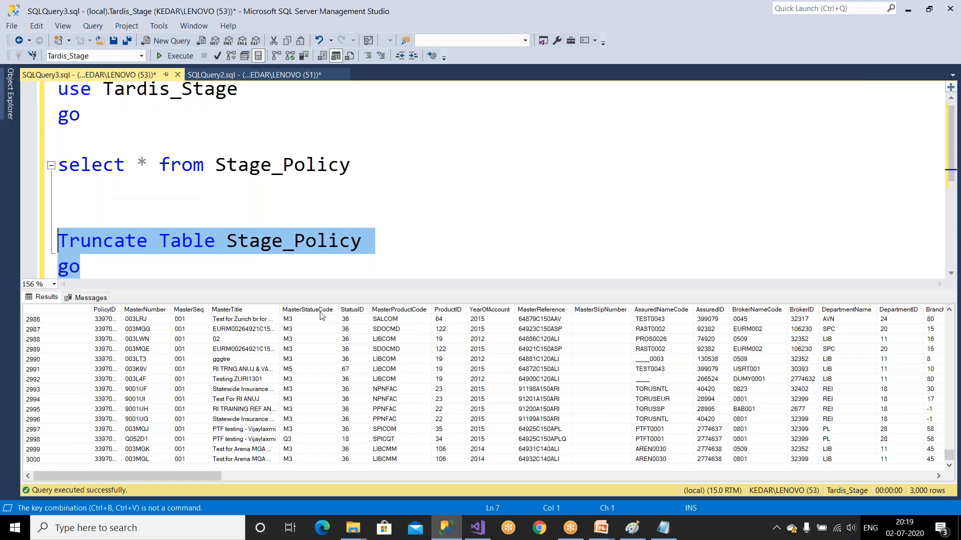
pyautogui.press('Delete')
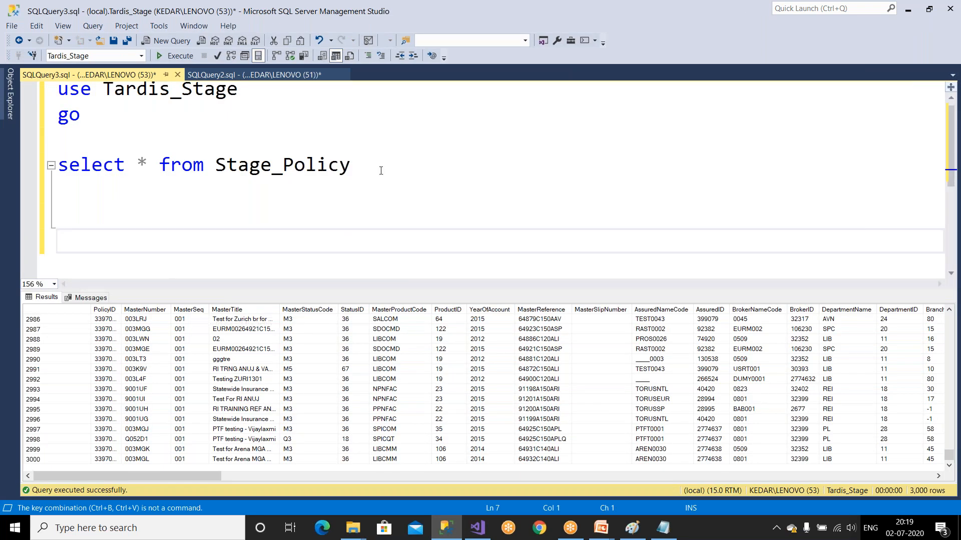
pyautogui.moveTo(377, 167); pyautogui.dragTo(37, 95)
pyautogui.click(176, 55)
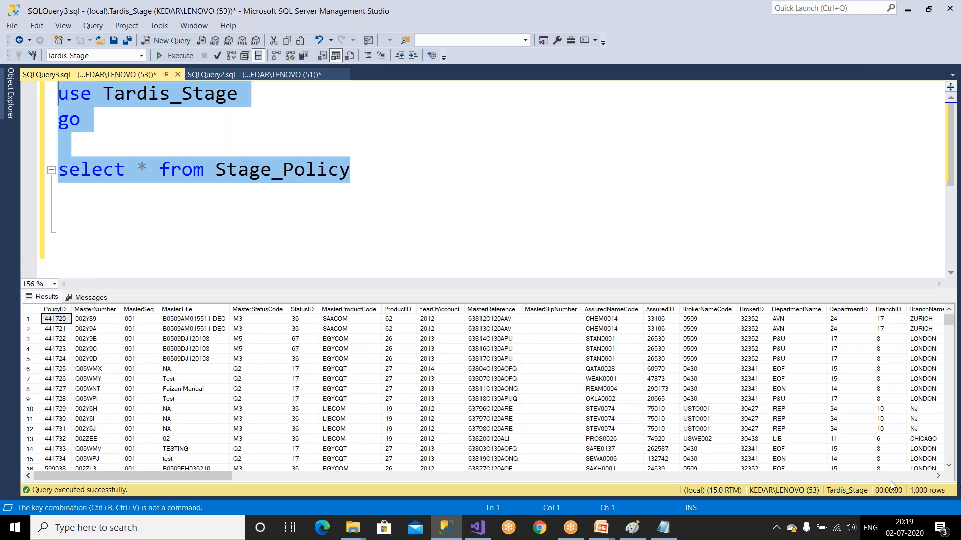
# Switch to Visual Studio, run the package again, check the control flow tasks and return to design mode
pyautogui.hotkey('alt', 'Tab')
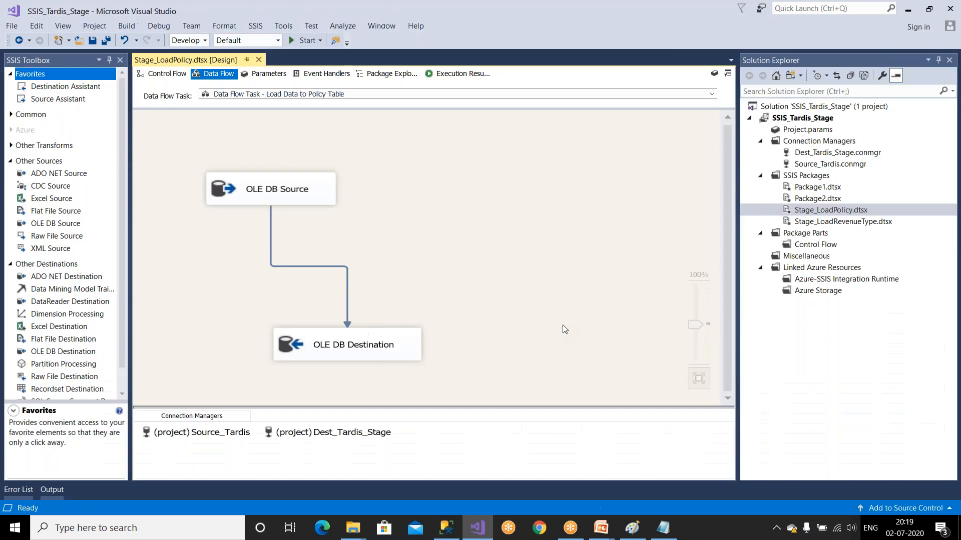
pyautogui.click(302, 44)
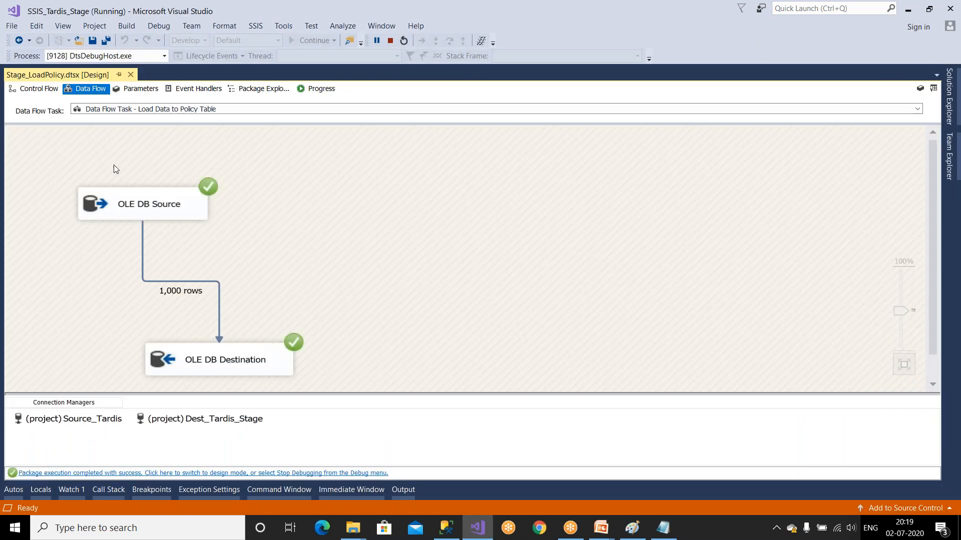
pyautogui.click(38, 89)
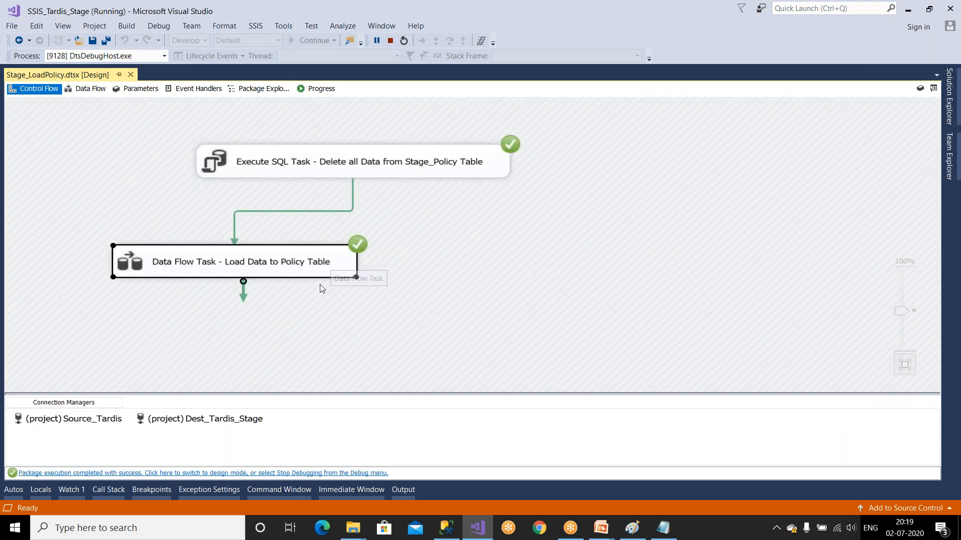
pyautogui.click(295, 473)
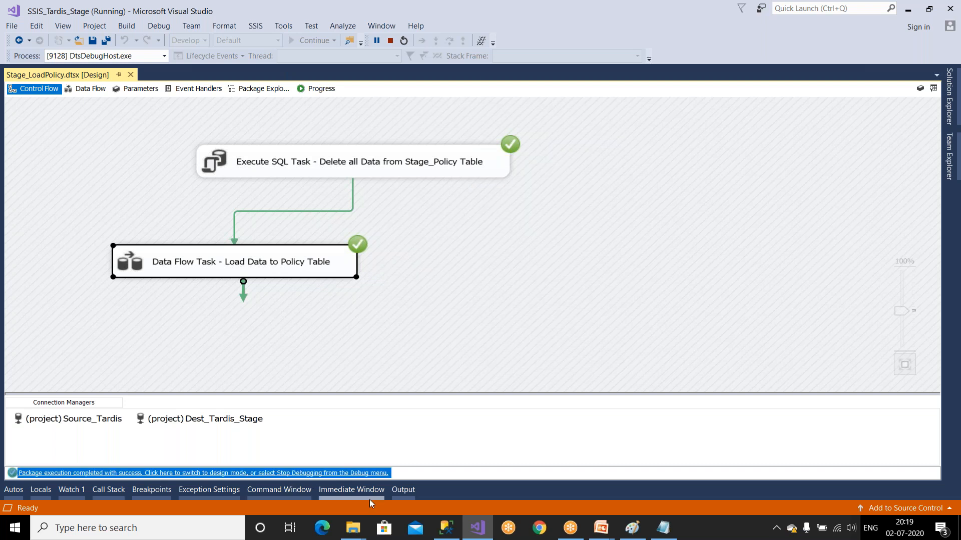
# Switch to SQL Server Management Studio, execute the Stage_Policy query again and look through the returned rows
pyautogui.click(446, 528)
pyautogui.click(180, 56)
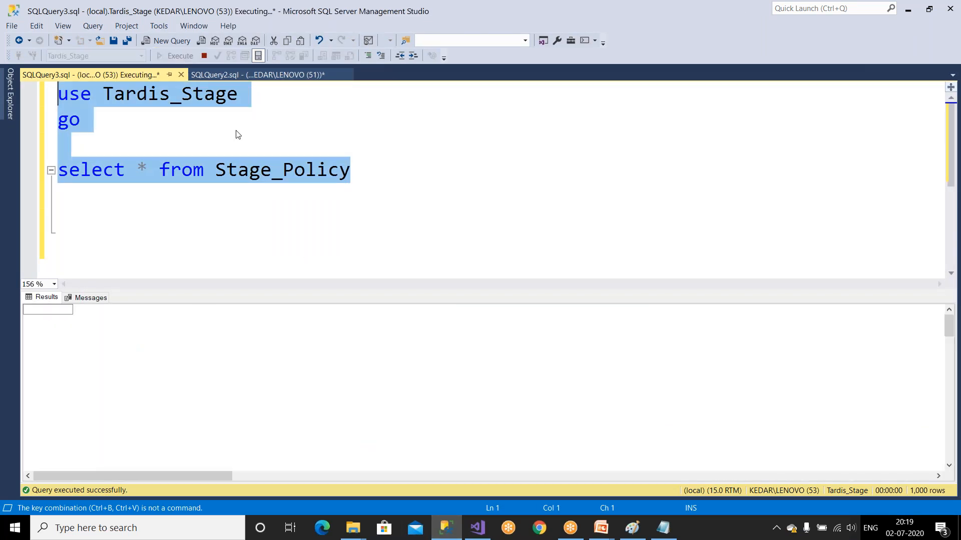
pyautogui.scroll(-20, 459, 398)
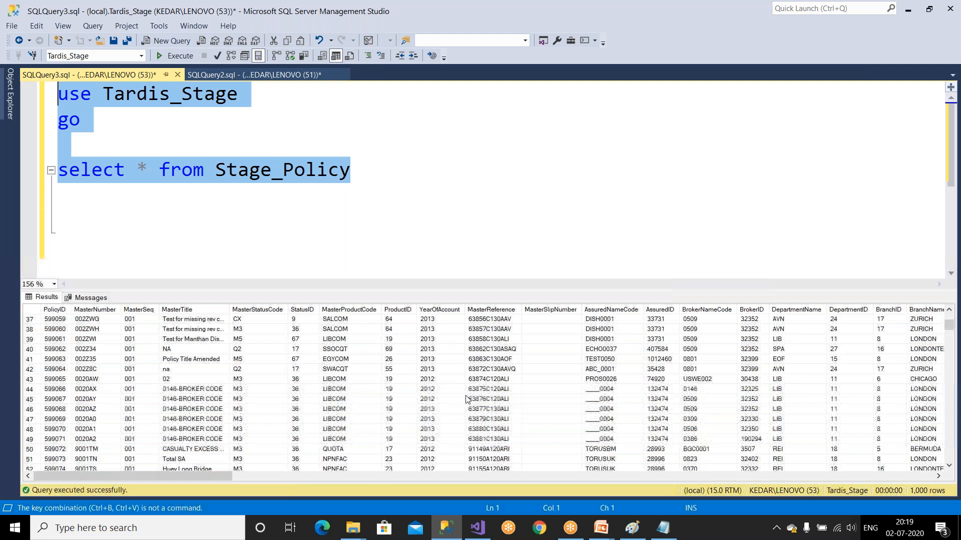
pyautogui.scroll(-3, 465, 463)
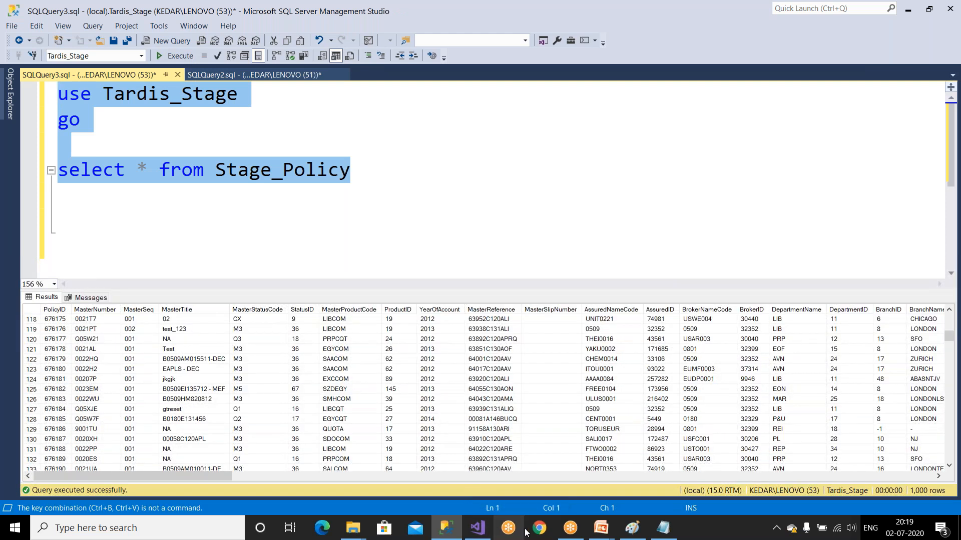
# Switch to the PowerPoint slide show and review the "Tables: OLTP to Stage" slide
pyautogui.moveTo(632, 534)
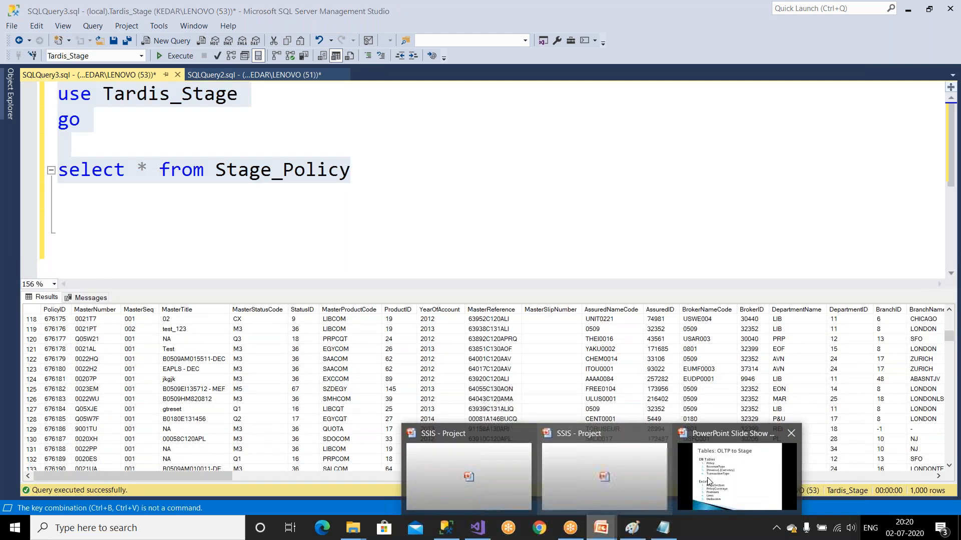
pyautogui.click(710, 473)
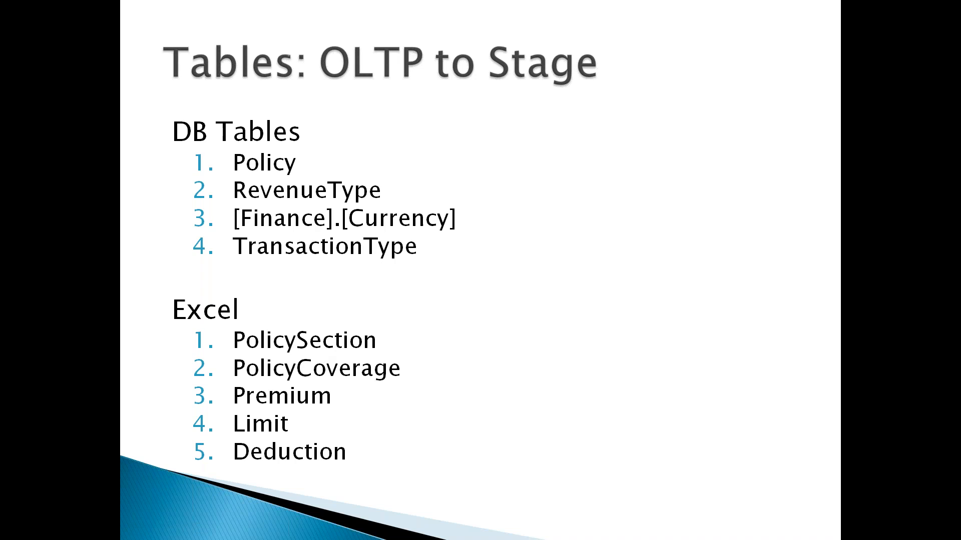
# Switch to Visual Studio, open the Stage_LoadRevenueType.dtsx package and add a Data Flow Task to its control flow
pyautogui.press('super')
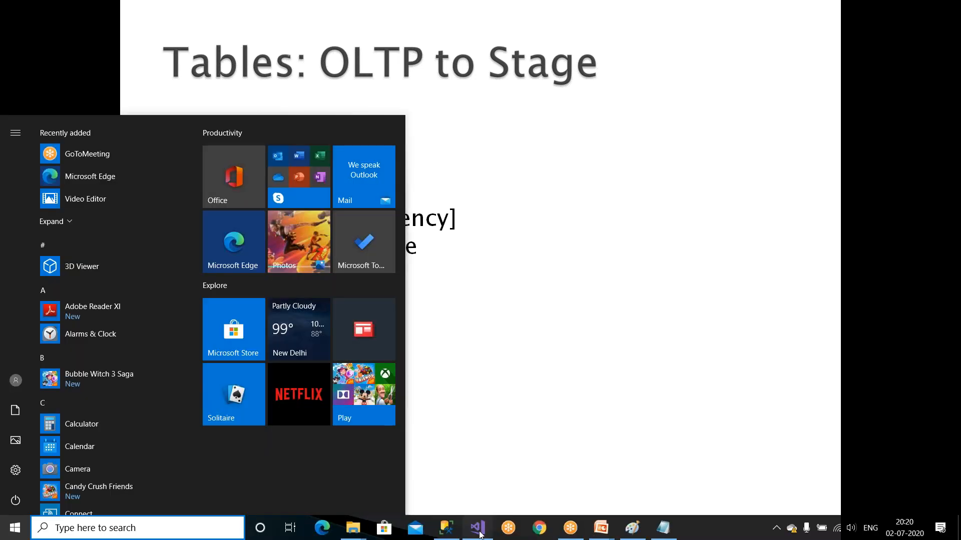
pyautogui.click(477, 528)
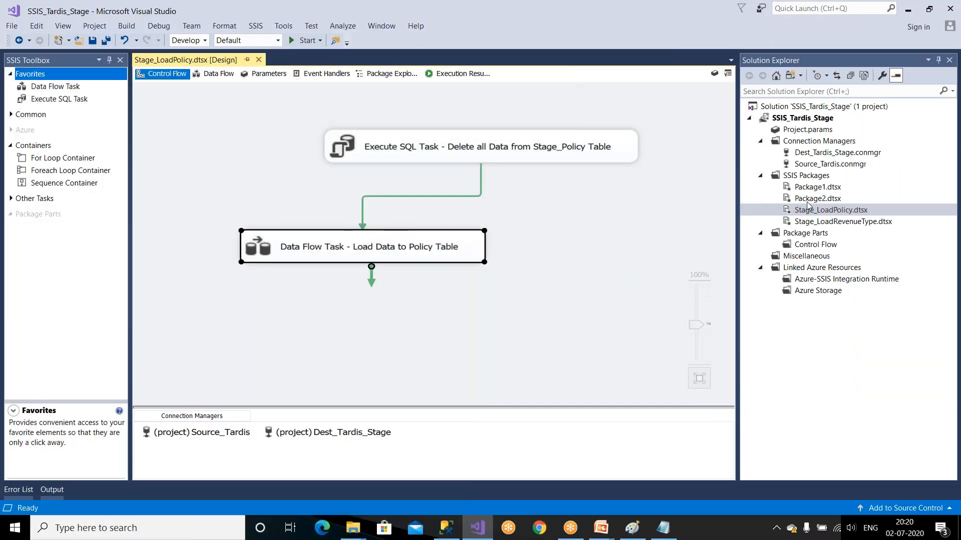
pyautogui.rightClick(810, 180)
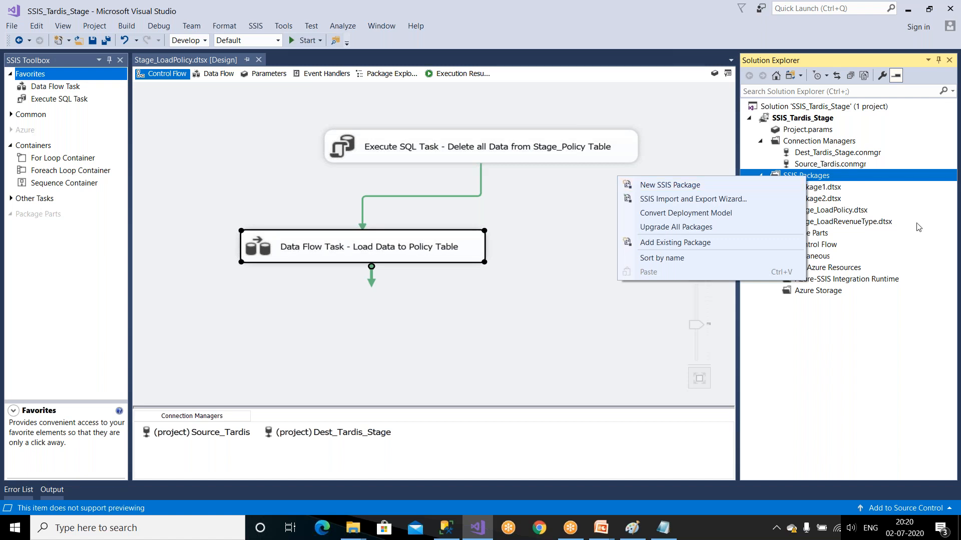
pyautogui.click(916, 243)
pyautogui.doubleClick(856, 222)
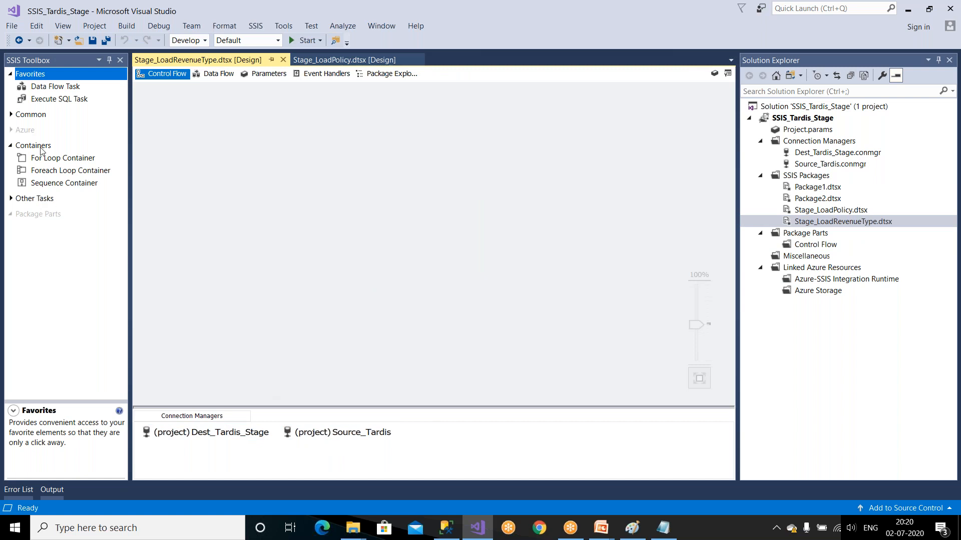
pyautogui.moveTo(54, 88); pyautogui.dragTo(151, 145)
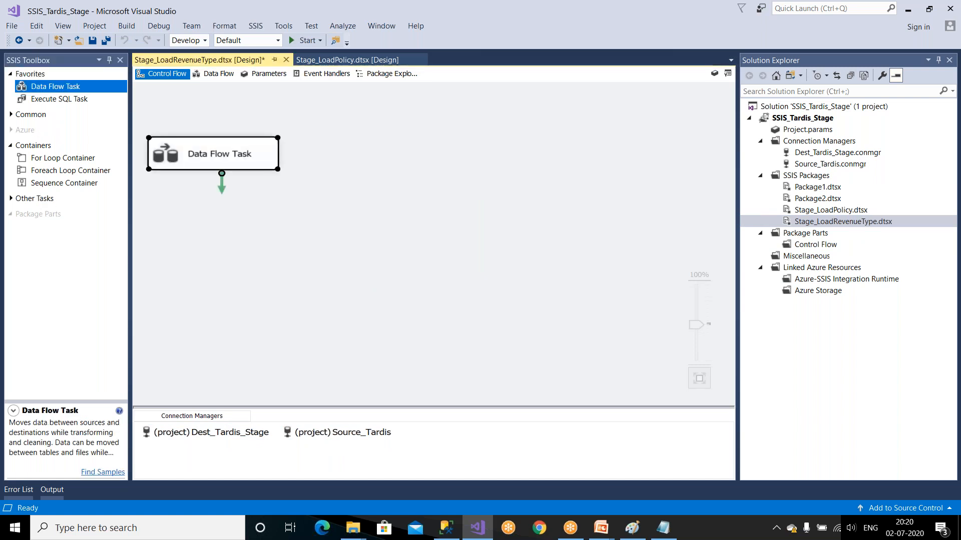
# Add an OLE DB Source inside the Data Flow Task and set its connection manager to Source_Tardis in table or view mode
pyautogui.doubleClick(205, 160)
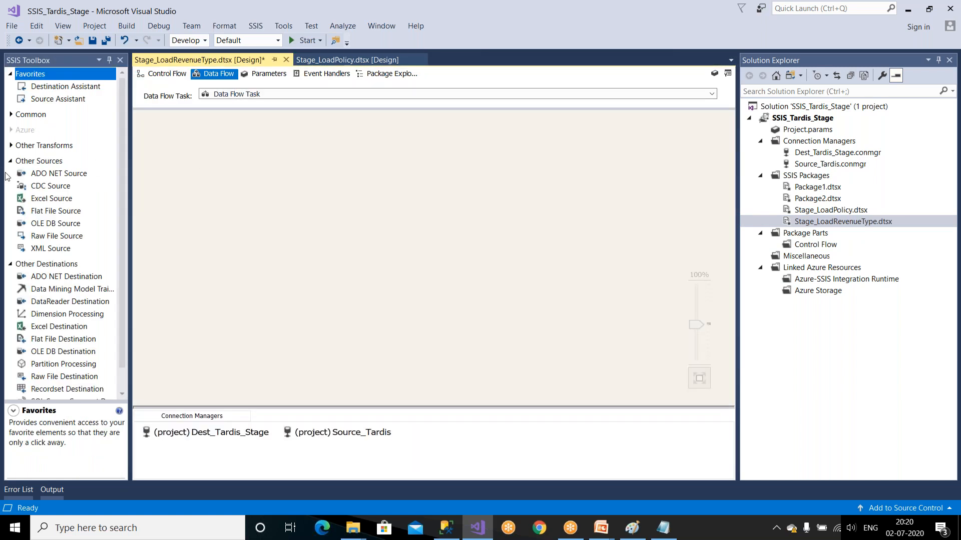
pyautogui.moveTo(50, 227); pyautogui.dragTo(297, 198)
pyautogui.doubleClick(307, 196)
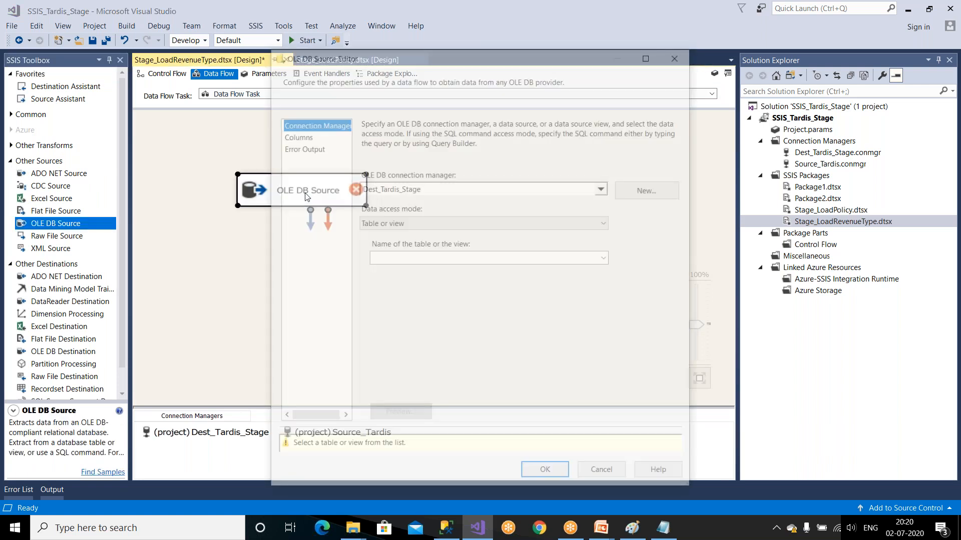
pyautogui.click(458, 189)
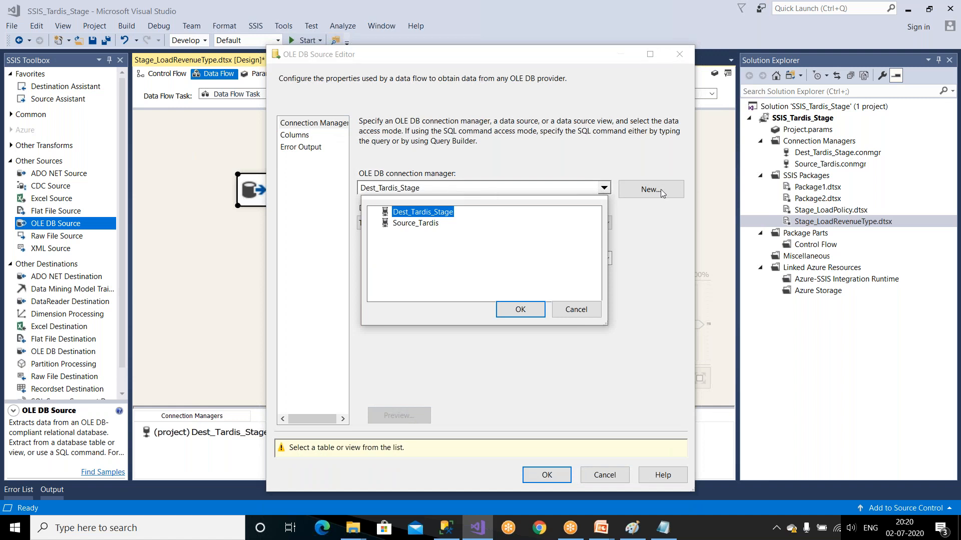
pyautogui.click(413, 224)
pyautogui.click(511, 308)
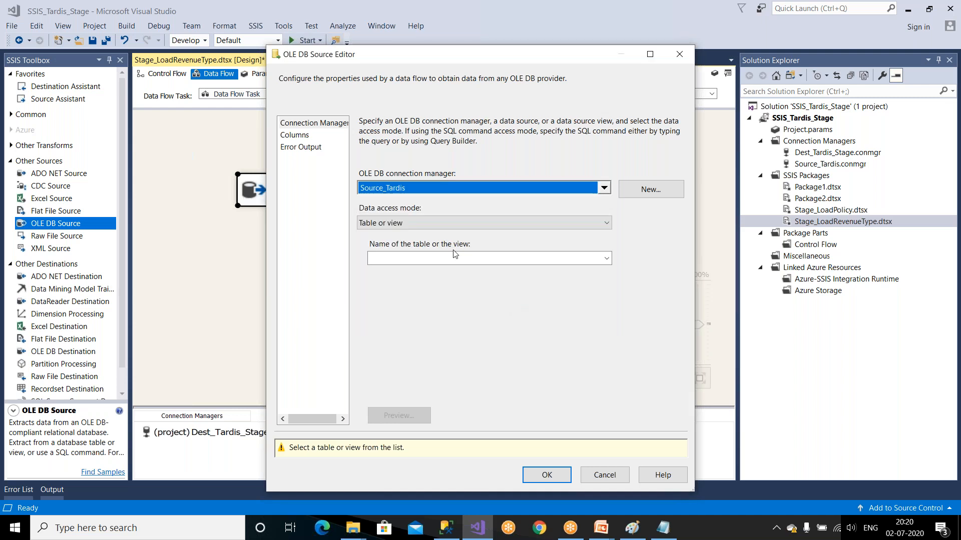
pyautogui.click(423, 228)
pyautogui.click(421, 224)
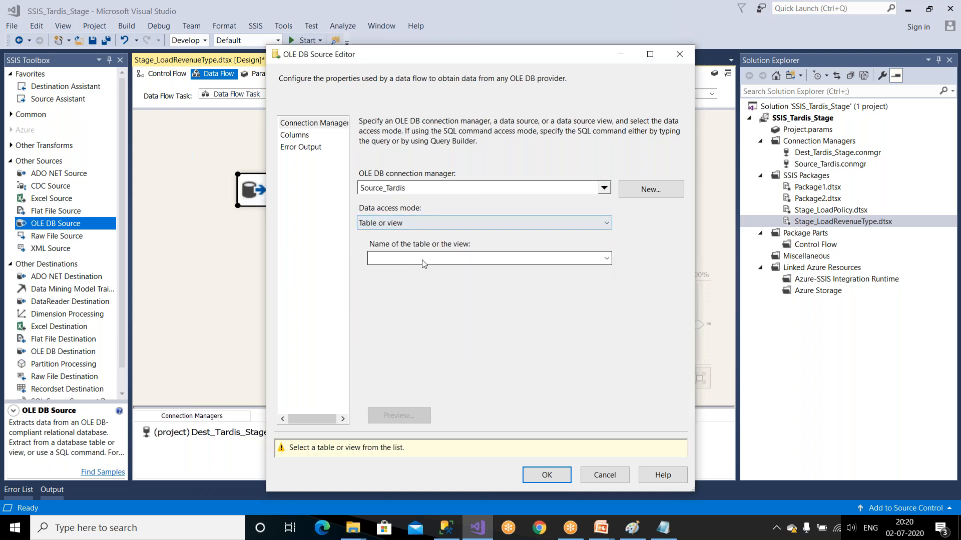
# Check the table list on the PowerPoint slide, return to Visual Studio and choose [dbo].[RevenueType] as the source table with all its columns
pyautogui.moveTo(601, 528)
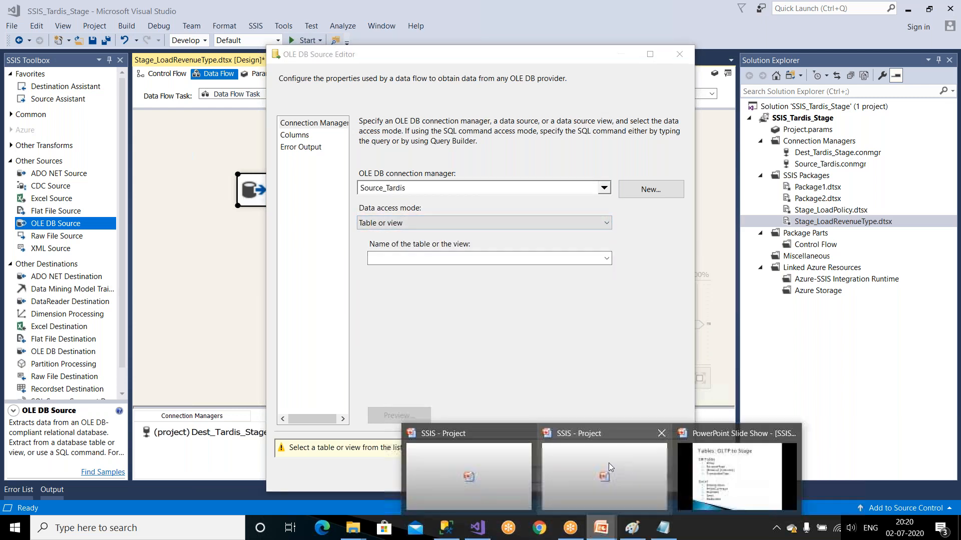
pyautogui.click(711, 478)
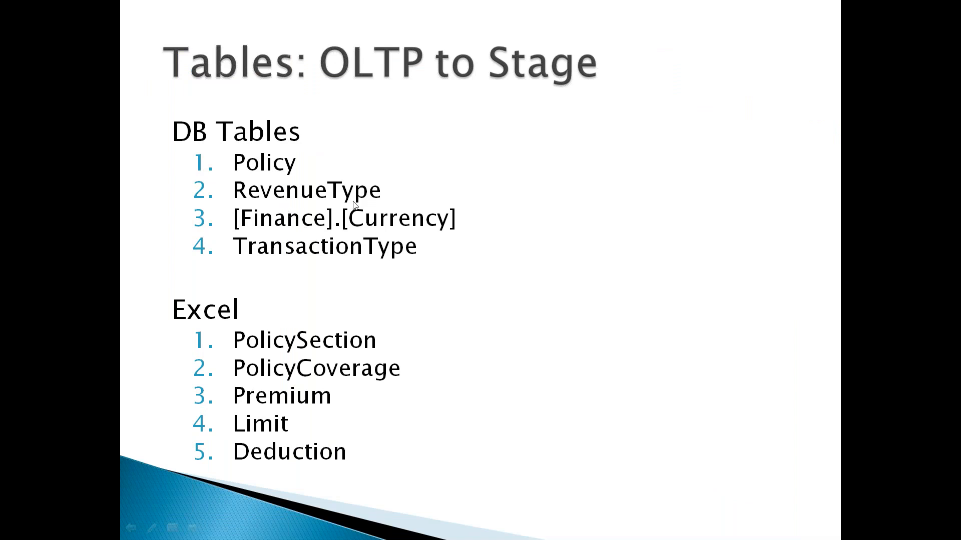
pyautogui.hotkey('alt', 'Tab')
pyautogui.click(441, 264)
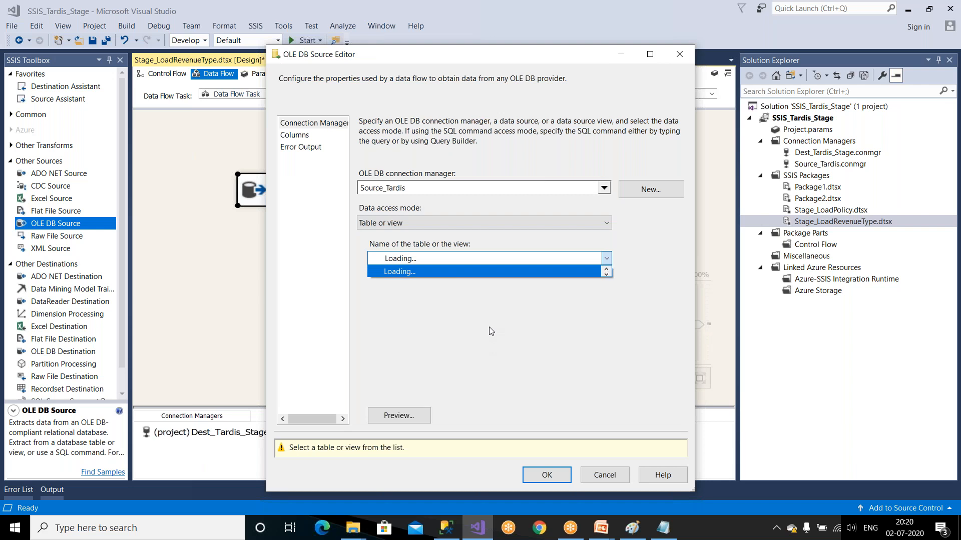
pyautogui.scroll(-1, 468, 336)
pyautogui.scroll(-10, 469, 341)
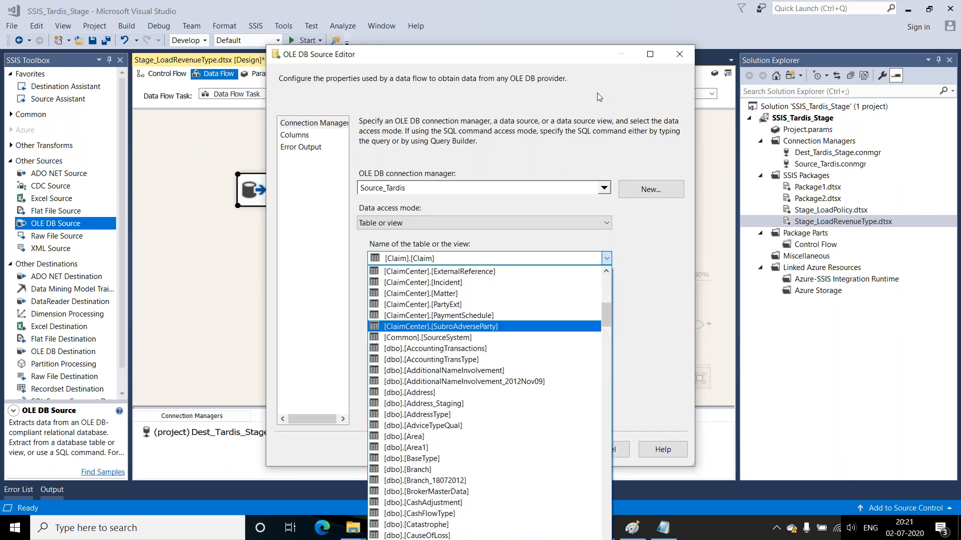
pyautogui.click(650, 55)
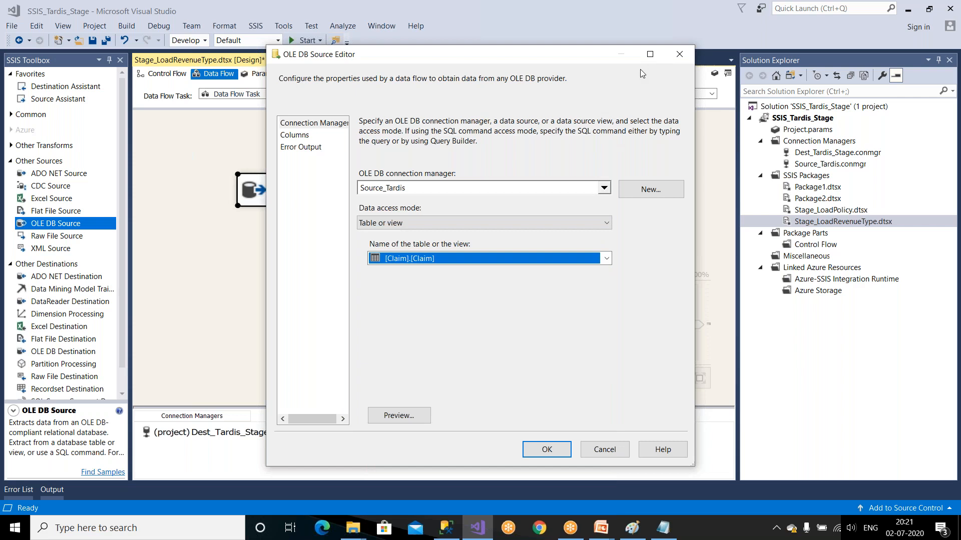
pyautogui.click(650, 55)
pyautogui.click(470, 215)
pyautogui.scroll(-4, 305, 240)
pyautogui.scroll(-20, 285, 255)
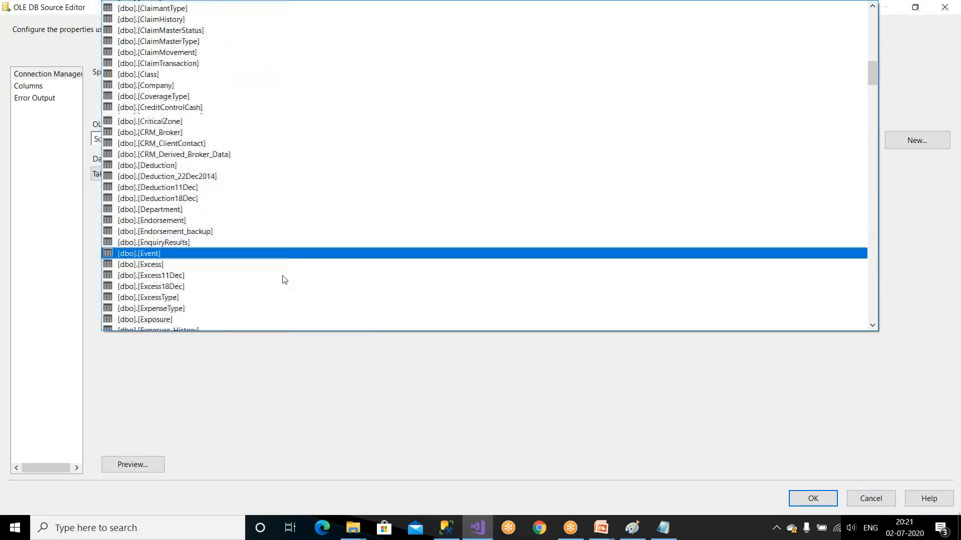
pyautogui.scroll(-15, 285, 289)
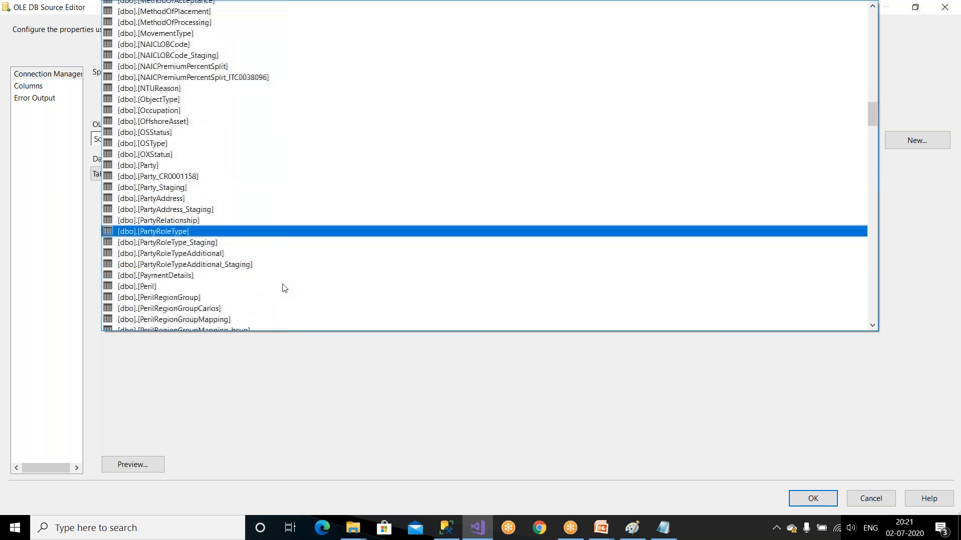
pyautogui.scroll(-11, 280, 283)
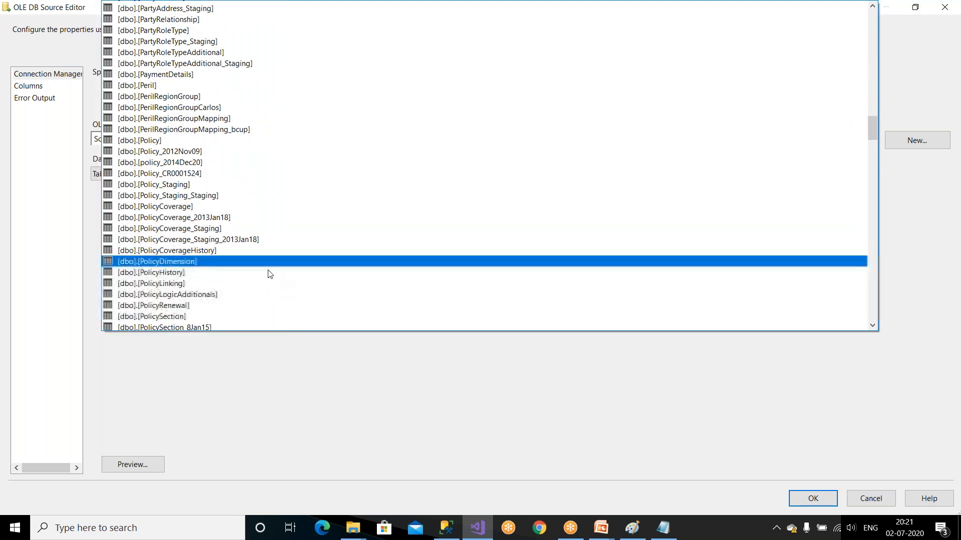
pyautogui.scroll(-4, 270, 274)
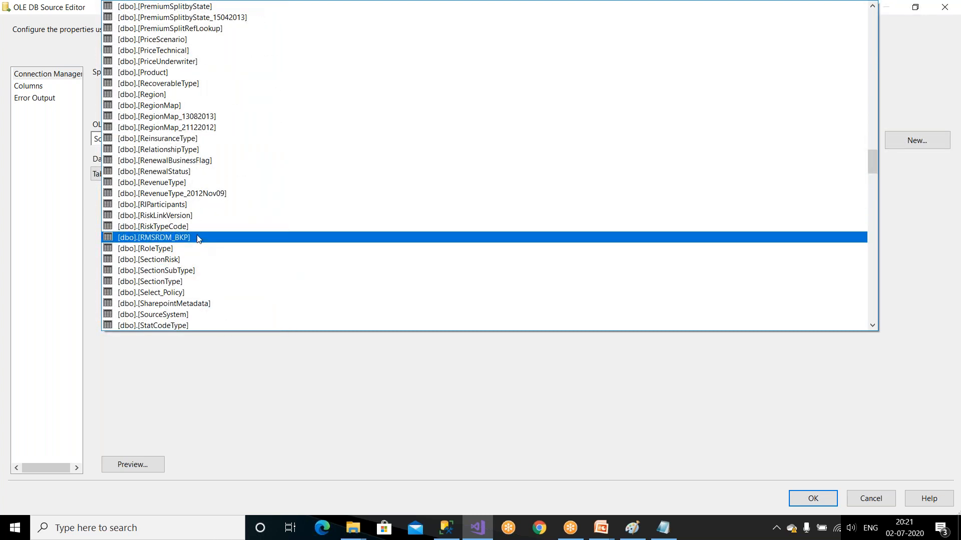
pyautogui.click(192, 183)
pyautogui.click(35, 90)
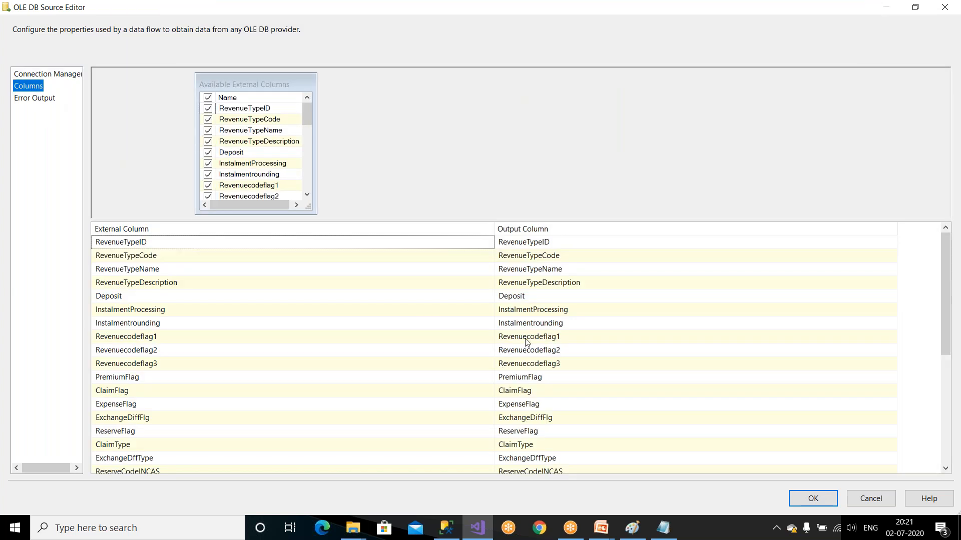
pyautogui.click(804, 500)
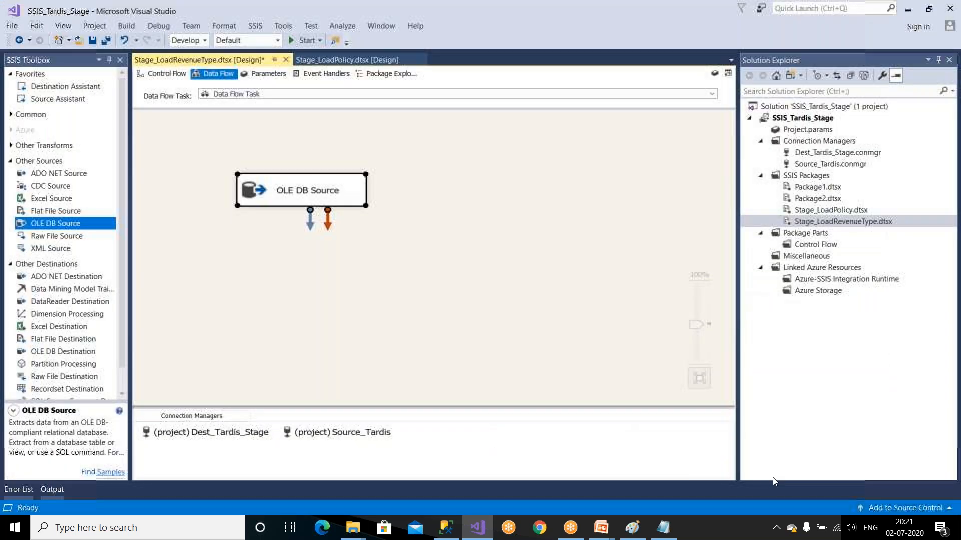
# Add an OLE DB Destination below the OLE DB Source and connect the source's data output to it
pyautogui.click(10, 163)
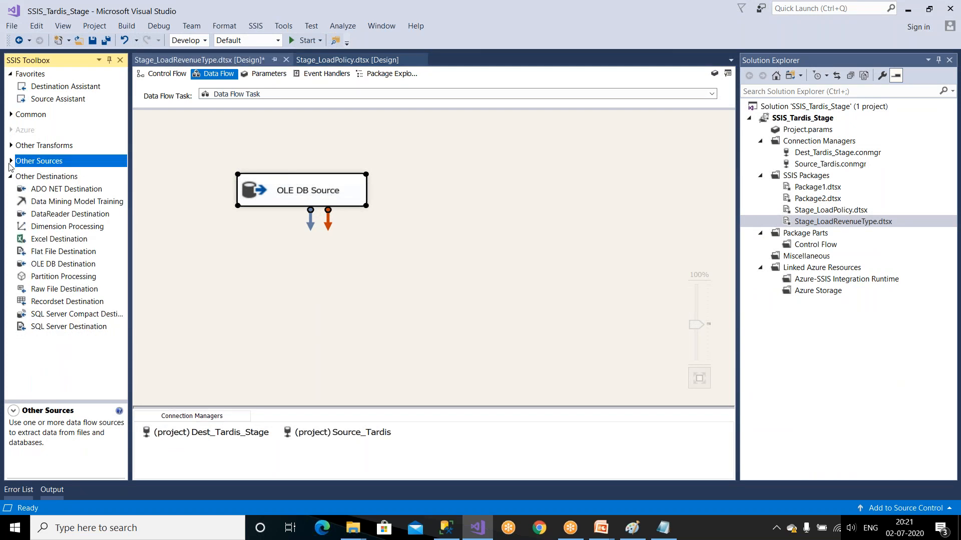
pyautogui.moveTo(59, 264); pyautogui.dragTo(329, 296)
pyautogui.moveTo(311, 224); pyautogui.dragTo(372, 309)
pyautogui.click(429, 322)
# Set the OLE DB Destination's connection manager to Dest_Tardis_Stage and open the create statement for a new destination table
pyautogui.doubleClick(429, 319)
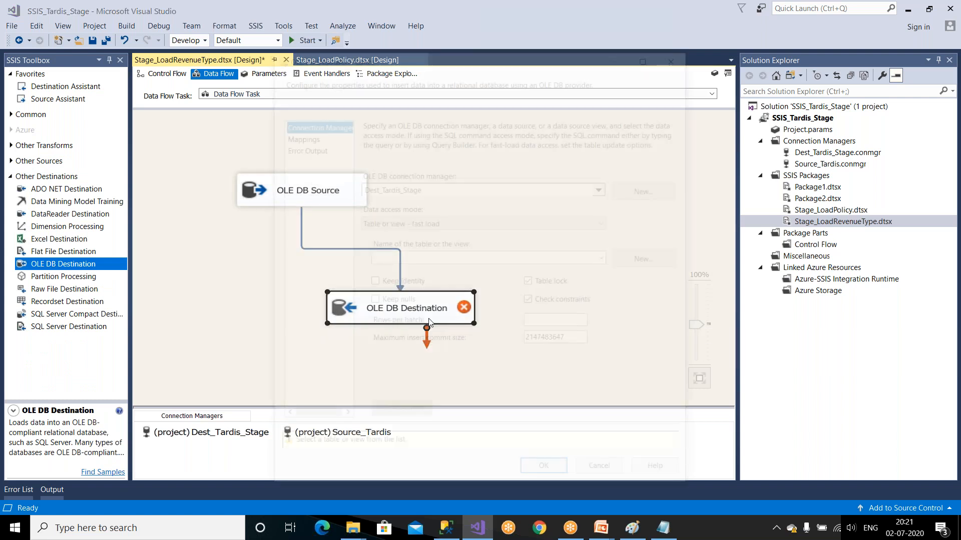
pyautogui.click(577, 190)
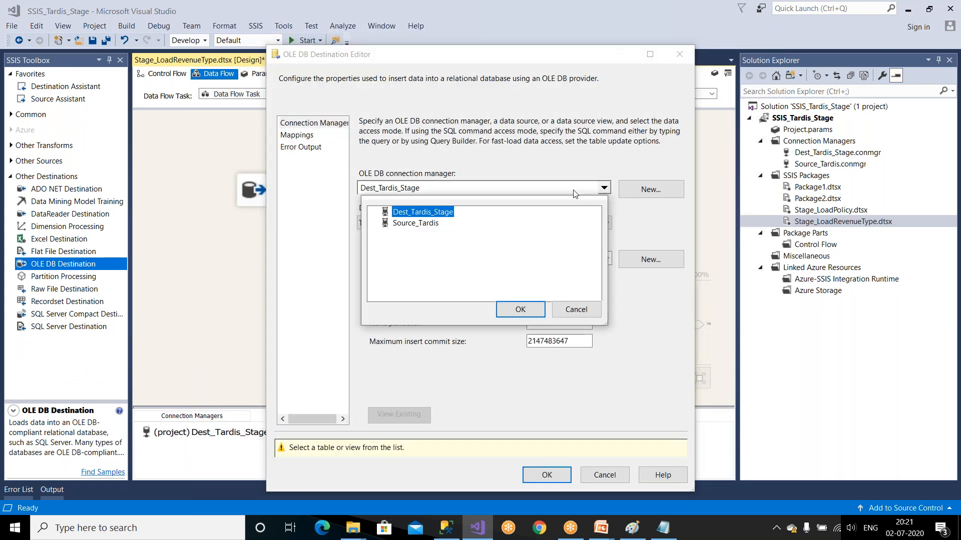
pyautogui.click(511, 306)
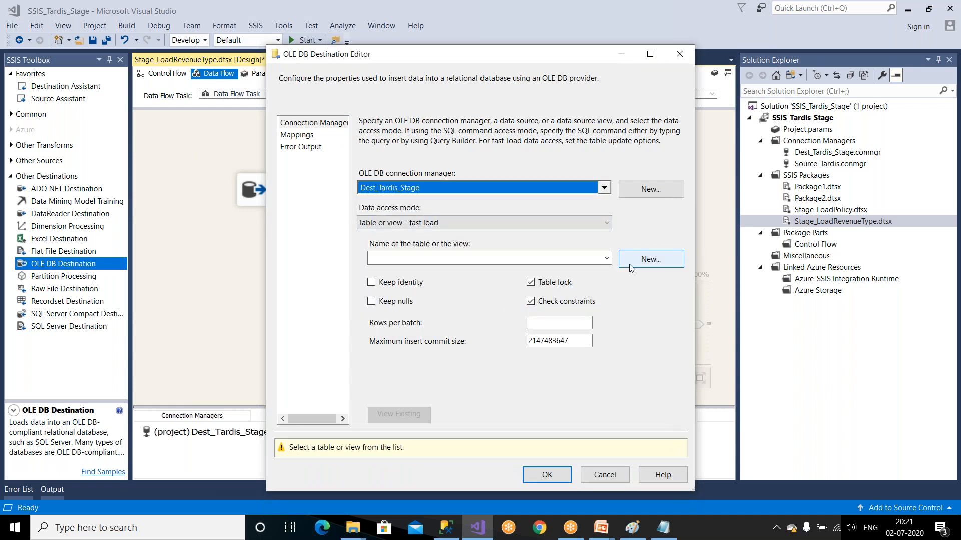
pyautogui.click(644, 264)
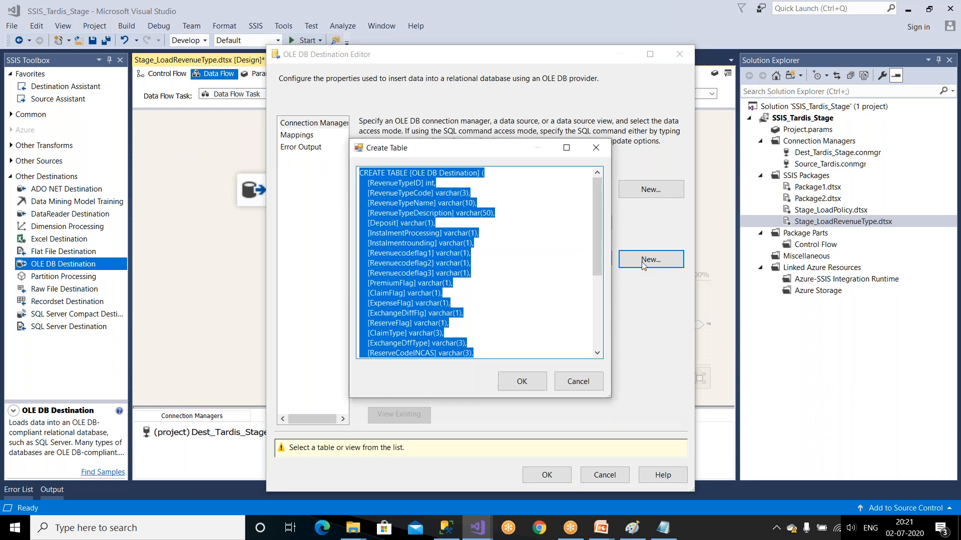
pyautogui.click(554, 263)
# Switch to Notepad, add the table name Stage_RevenueType below Stage_Policy and copy it
pyautogui.click(663, 528)
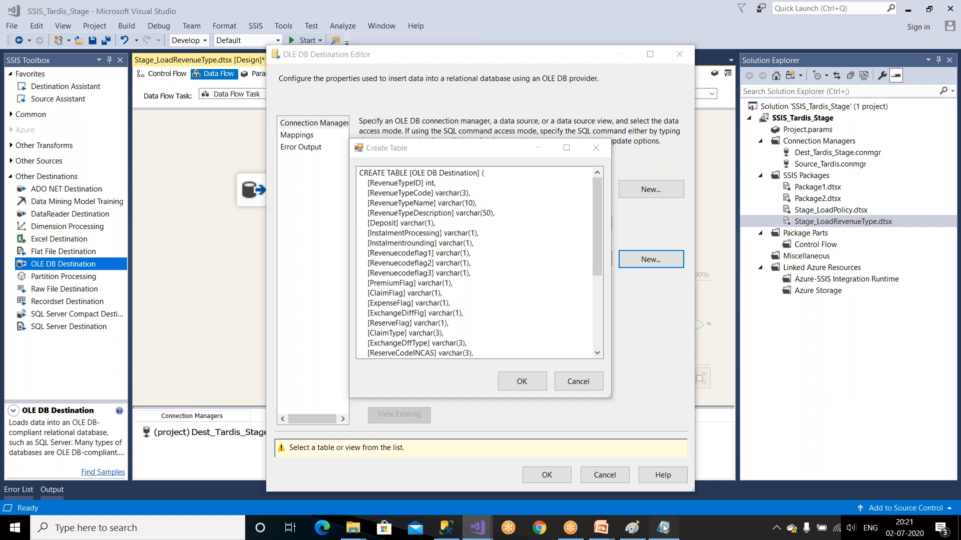
pyautogui.write('Stage_Revenue')
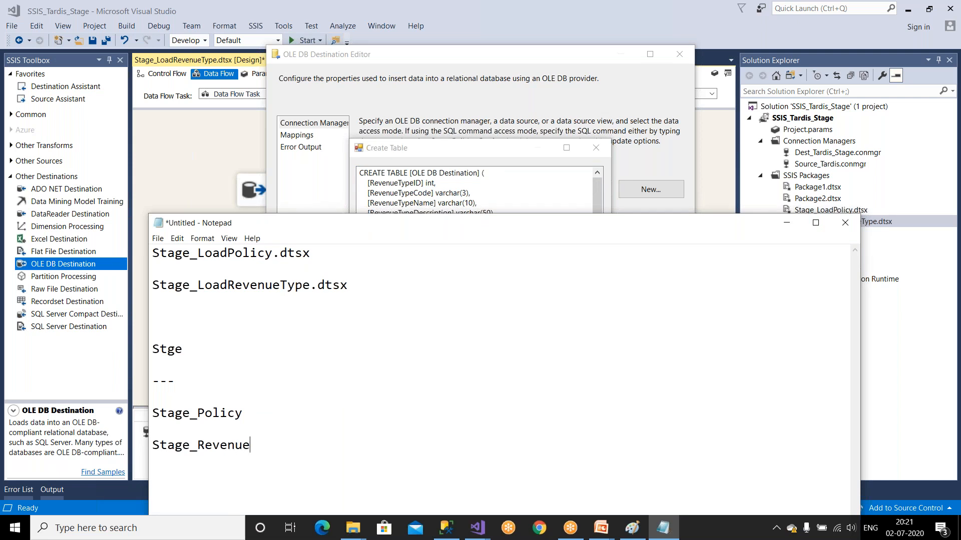
pyautogui.write('Type')
pyautogui.moveTo(280, 447); pyautogui.dragTo(129, 450)
pyautogui.hotkey('ctrl', 'c')
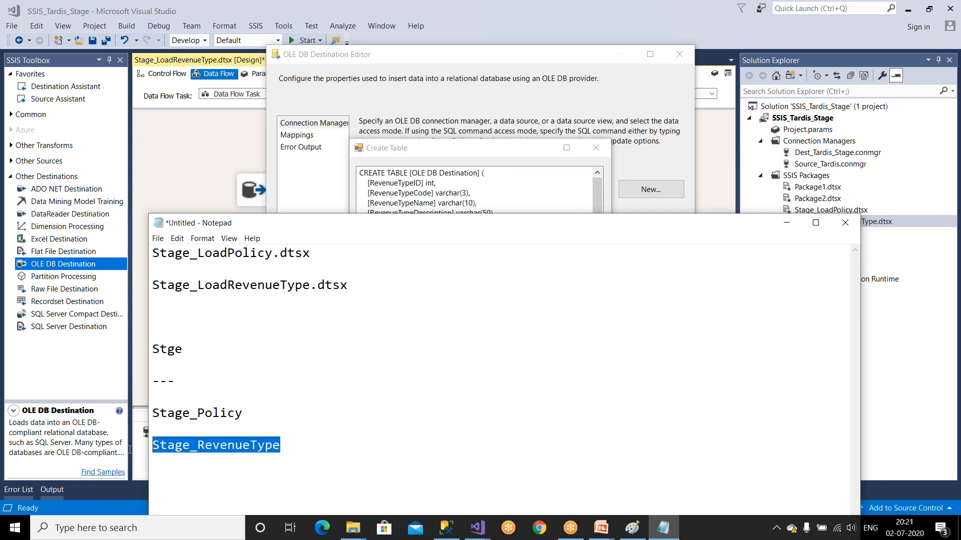
# Return to Visual Studio's Create Table window, replace the table name with Stage_RevenueType, create the table and accept the destination settings
pyautogui.moveTo(604, 535)
pyautogui.moveTo(477, 531)
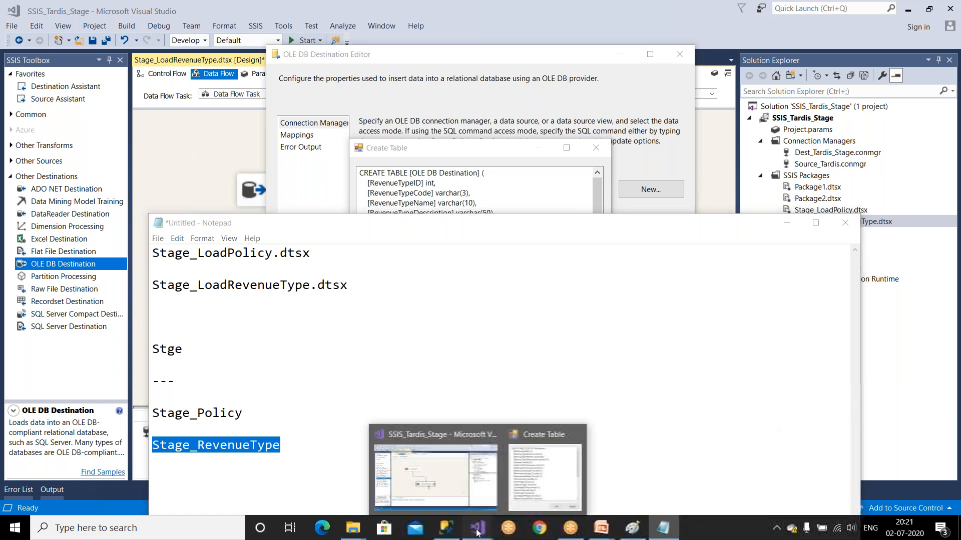
pyautogui.click(544, 475)
pyautogui.moveTo(412, 174); pyautogui.dragTo(475, 175)
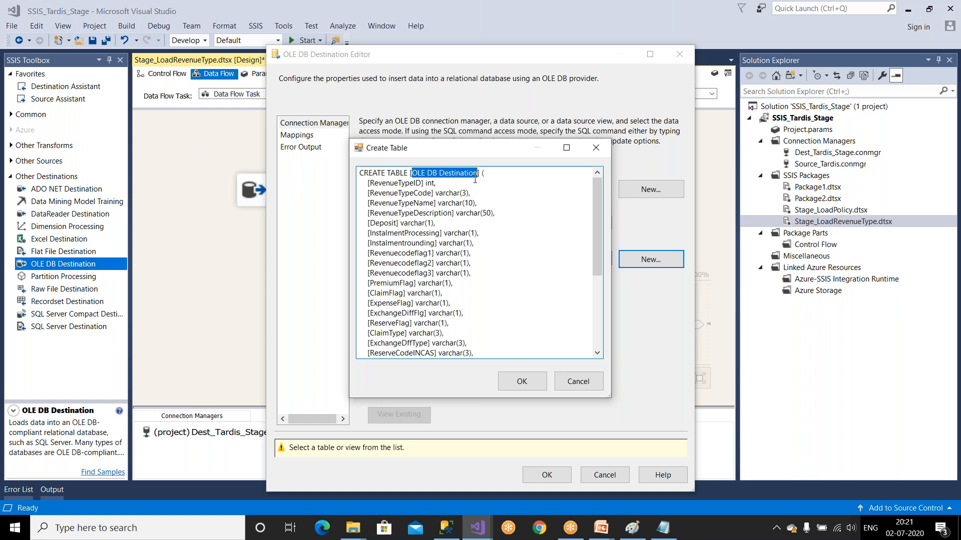
pyautogui.hotkey('ctrl', 'v')
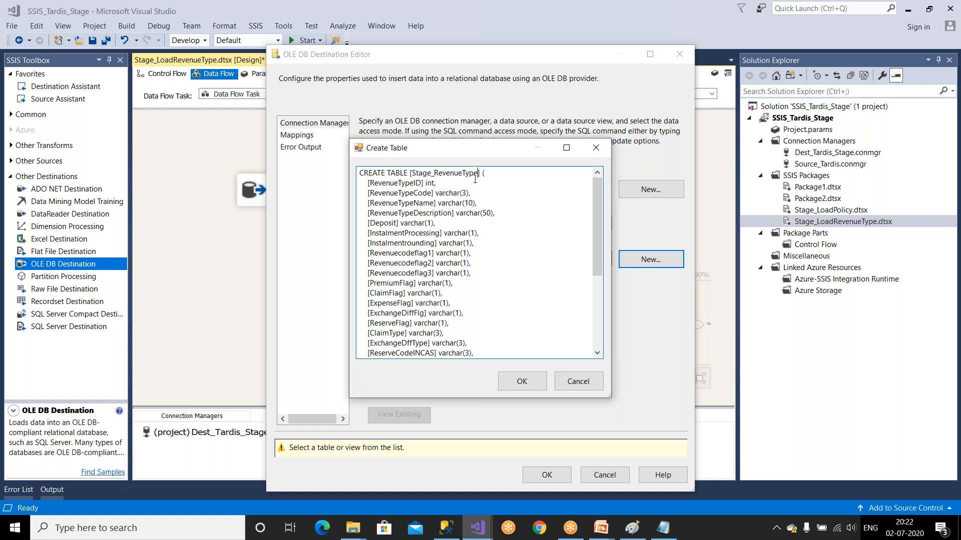
pyautogui.click(522, 381)
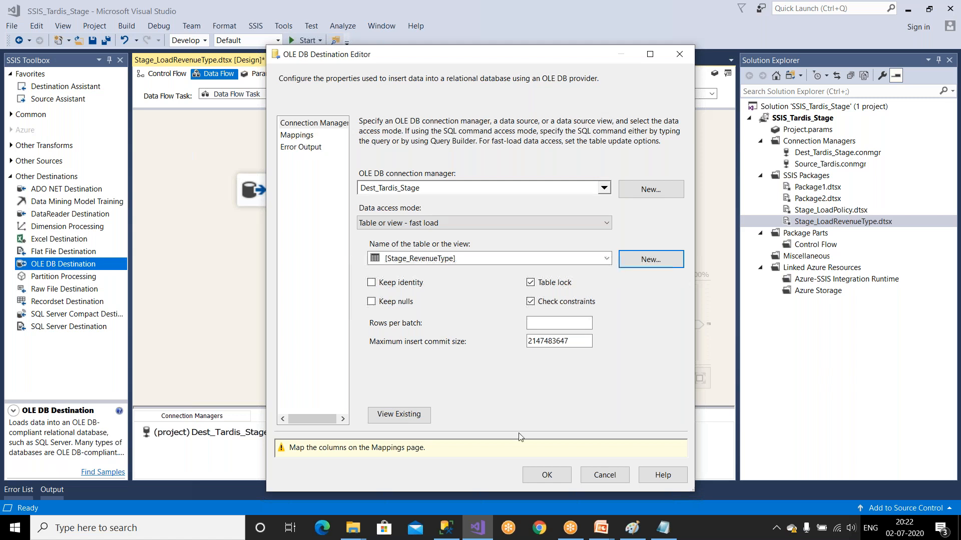
pyautogui.click(547, 476)
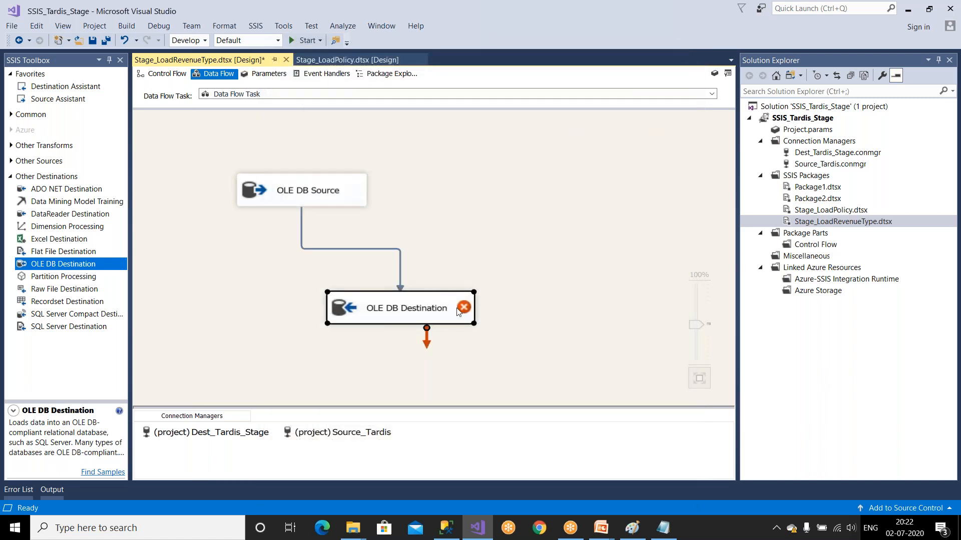
# Map the columns of the OLE DB Destination for Stage_RevenueType and accept its settings
pyautogui.doubleClick(459, 312)
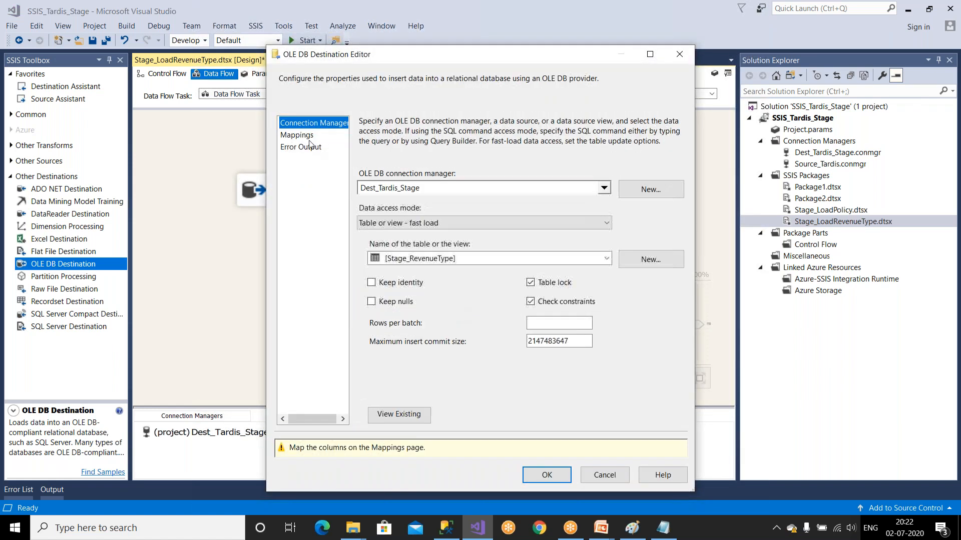
pyautogui.click(300, 136)
pyautogui.click(543, 449)
pyautogui.doubleClick(459, 315)
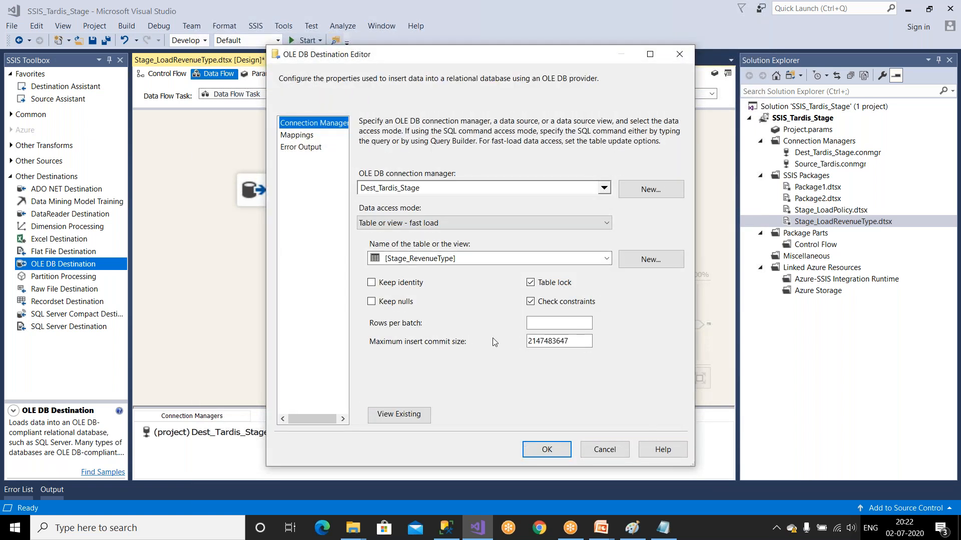
pyautogui.click(551, 450)
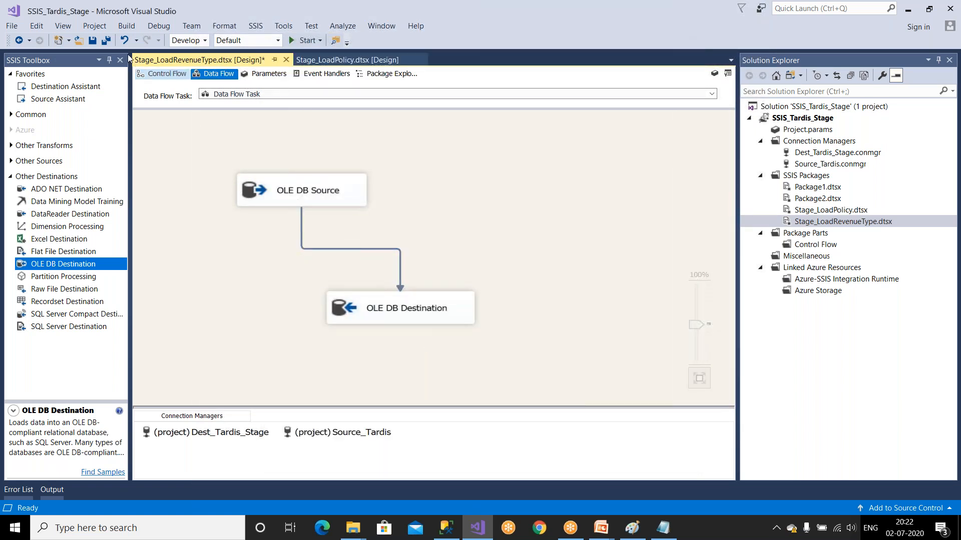
# Save the package, return to its control flow and move the Data Flow Task toward the middle of the canvas
pyautogui.click(92, 40)
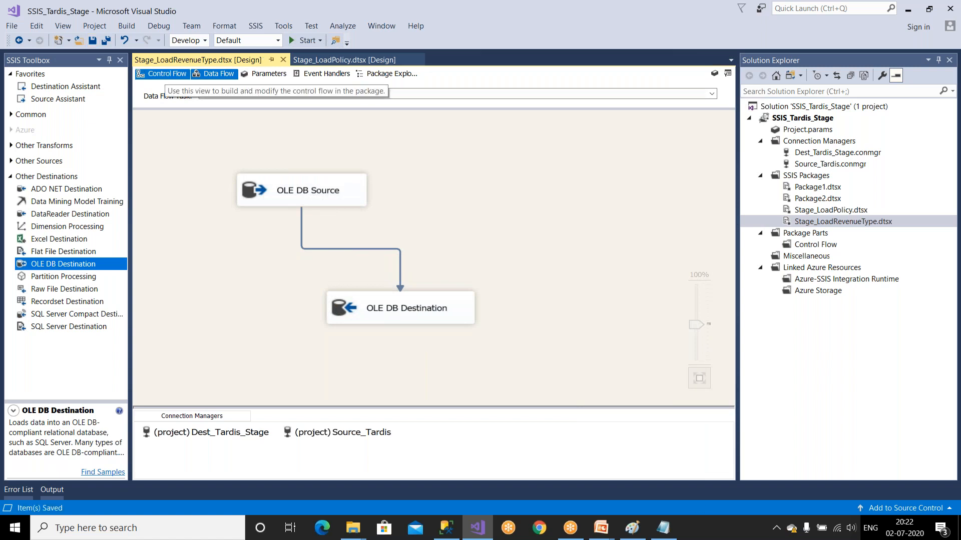
pyautogui.click(165, 74)
pyautogui.moveTo(233, 159); pyautogui.dragTo(385, 258)
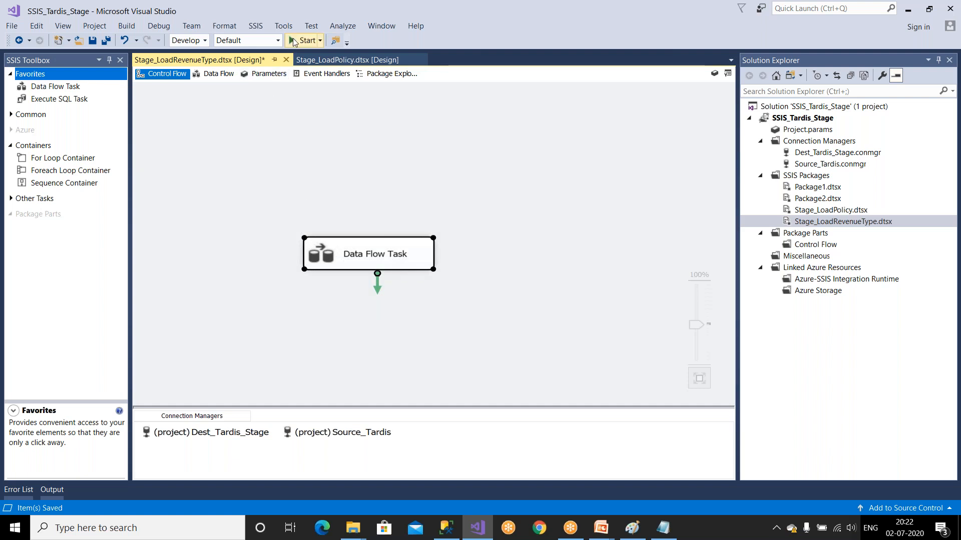
# Close all open documents except Stage_LoadRevenueType and run the package
pyautogui.rightClick(250, 64)
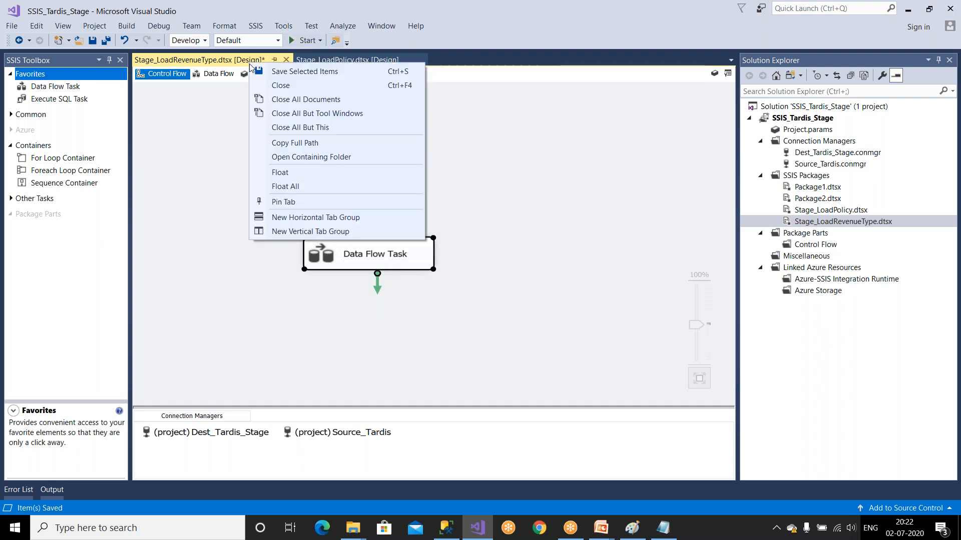
pyautogui.click(288, 131)
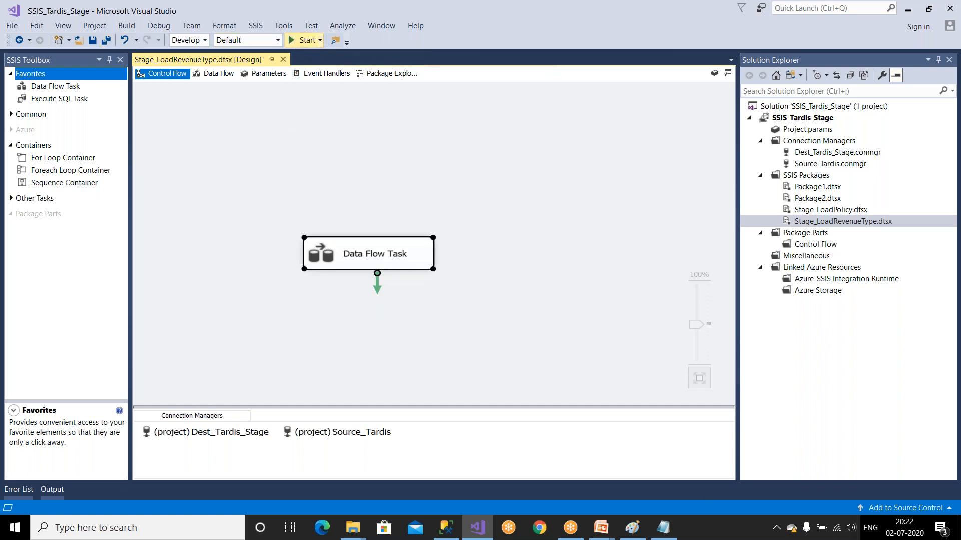
pyautogui.click(303, 40)
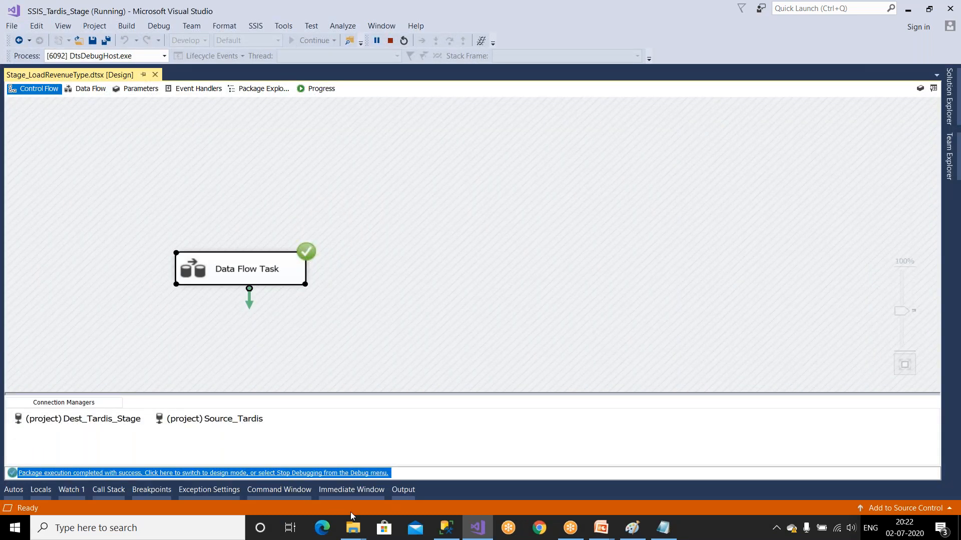
# Switch to SQL Server Management Studio and start a "select * from" line below the Stage_Policy query
pyautogui.click(446, 528)
pyautogui.click(365, 174)
pyautogui.press('Return')
pyautogui.write('seledt')
pyautogui.press('BackSpace')
pyautogui.press('BackSpace')
pyautogui.write('ct *I from')
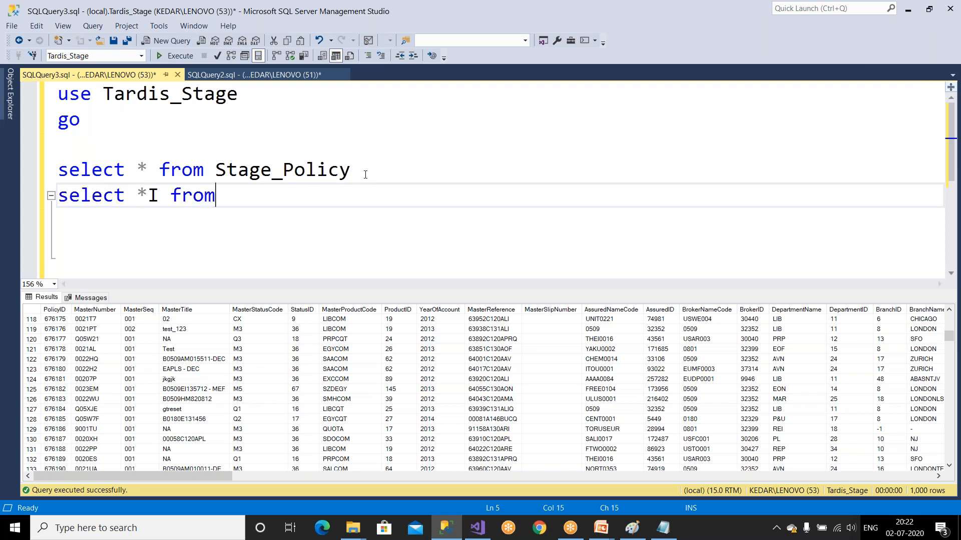
pyautogui.click(155, 192)
# Refresh the Tardis_Stage database, expand its tables and insert the Stage_RevenueType table name into the query
pyautogui.click(9, 93)
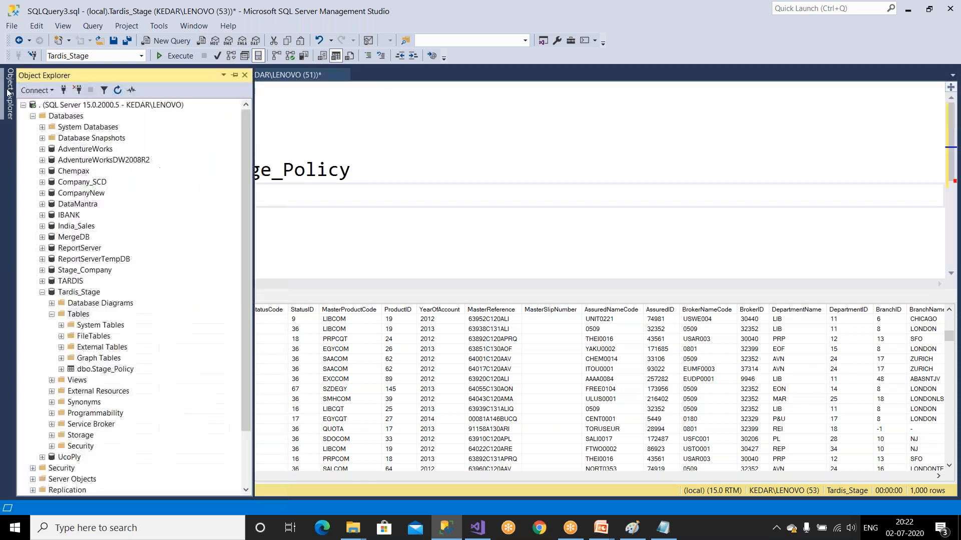
pyautogui.click(70, 293)
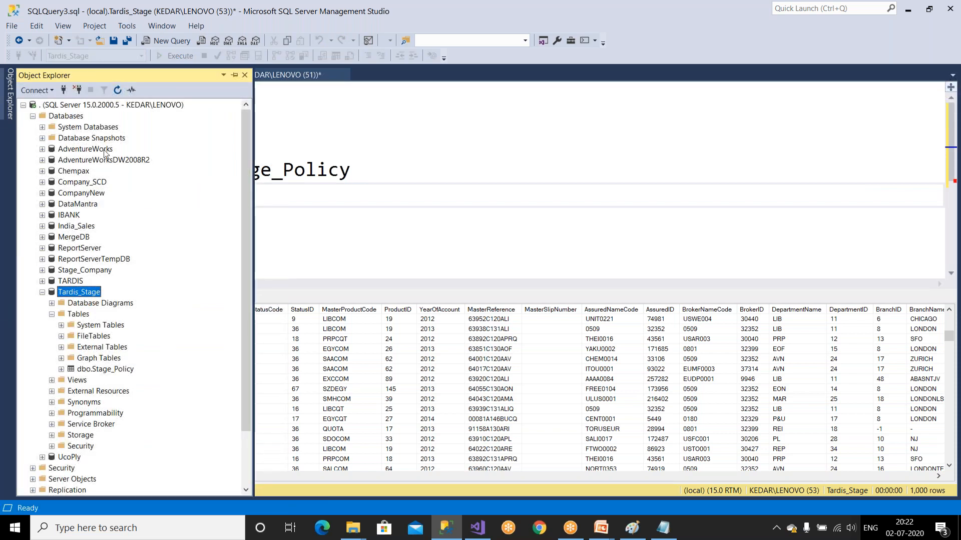
pyautogui.click(118, 90)
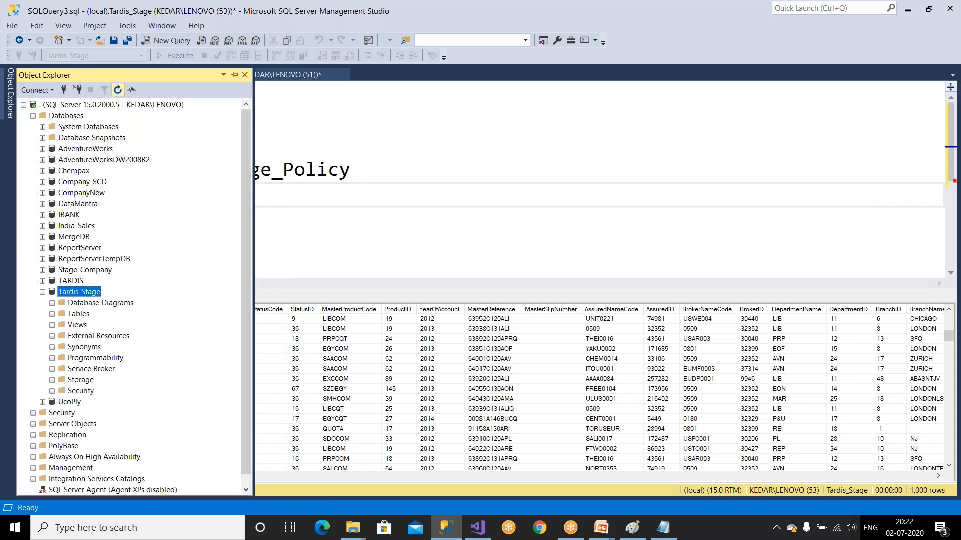
pyautogui.doubleClick(78, 314)
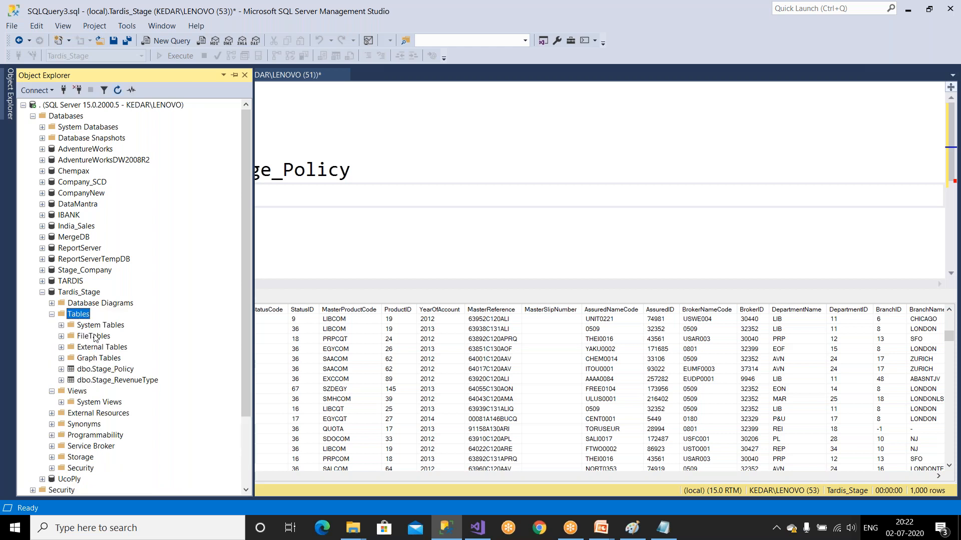
pyautogui.moveTo(114, 382); pyautogui.dragTo(292, 217)
# Remove the blank lines, dbo prefix and brackets so the query reads "select * from Stage_RevenueType"
pyautogui.click(260, 181)
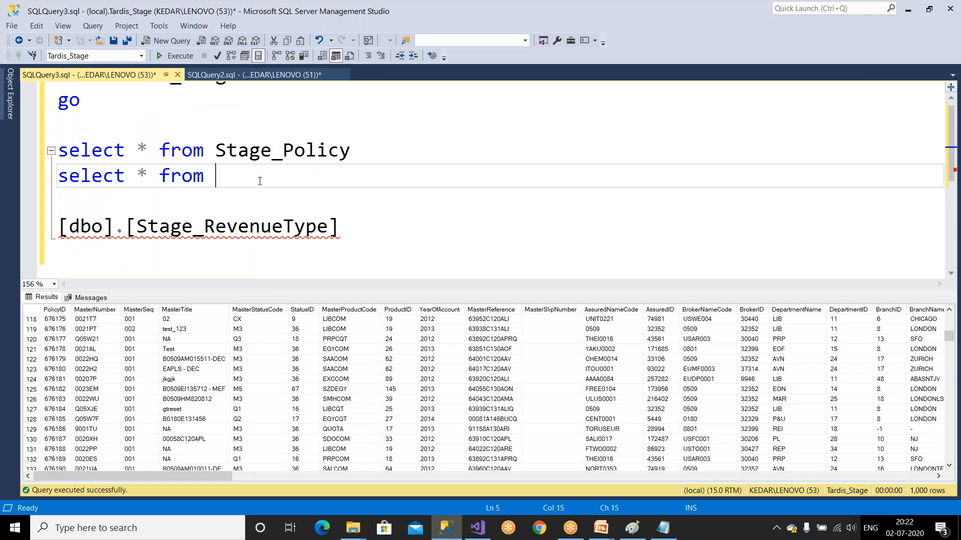
pyautogui.press('Delete')
pyautogui.press('Delete')
pyautogui.press('Delete')
pyautogui.press('Delete')
pyautogui.press('Delete')
pyautogui.press('Delete')
pyautogui.press('Delete')
pyautogui.press('Delete')
pyautogui.press('Delete')
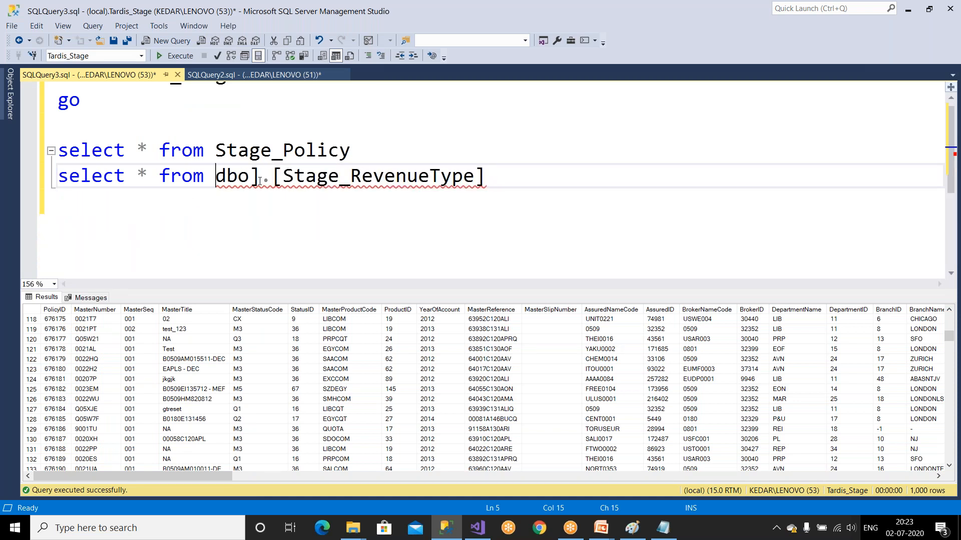
pyautogui.press('Right')
pyautogui.press('Right')
pyautogui.press('Right')
pyautogui.press('Right')
pyautogui.press('Right')
pyautogui.press('Right')
pyautogui.press('Right')
pyautogui.press('Right')
pyautogui.press('Right')
pyautogui.press('Right')
pyautogui.press('Right')
pyautogui.press('Right')
pyautogui.press('Right')
pyautogui.press('Right')
pyautogui.press('Right')
pyautogui.press('Right')
pyautogui.press('Right')
pyautogui.press('Right')
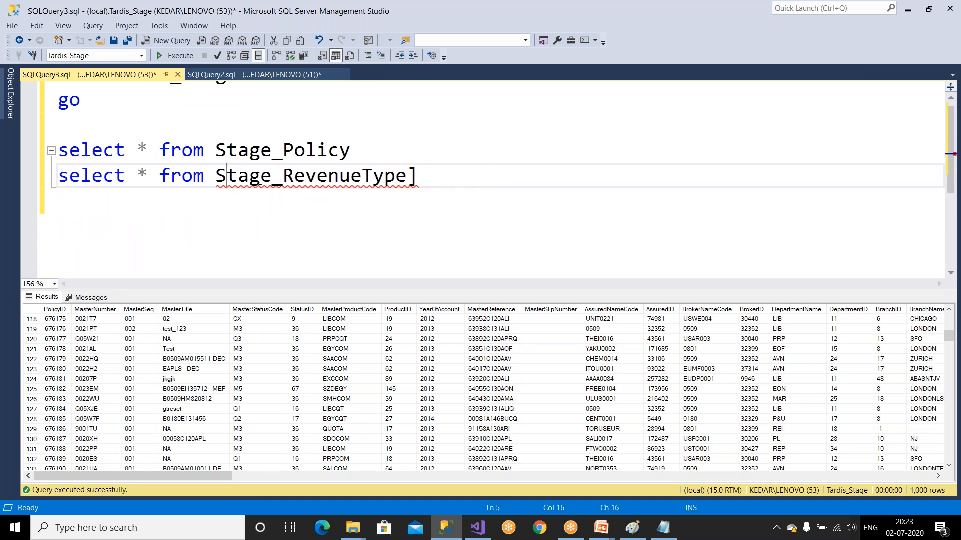
pyautogui.press('BackSpace')
# Run only the Stage_RevenueType select query and check the loaded rows
pyautogui.hotkey('shift', 'Home')
pyautogui.click(173, 57)
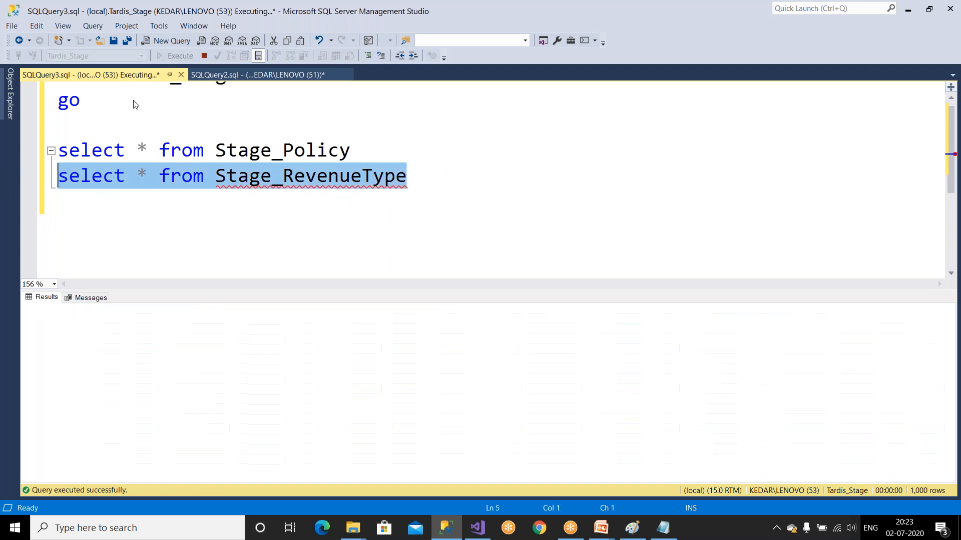
pyautogui.scroll(1, 133, 105)
pyautogui.moveTo(83, 121); pyautogui.dragTo(58, 95)
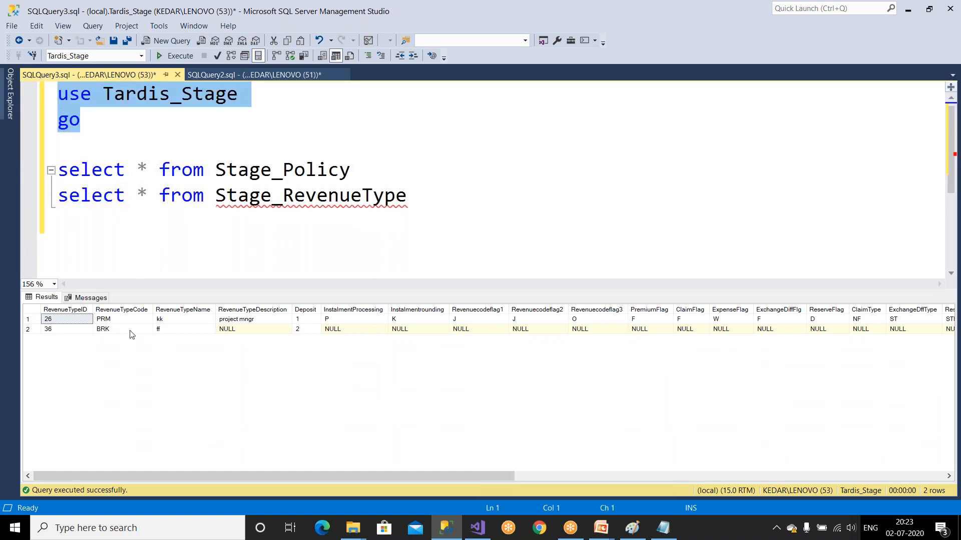
# Switch back to Visual Studio, run the Stage_LoadRevenueType package again and return to design mode
pyautogui.click(476, 526)
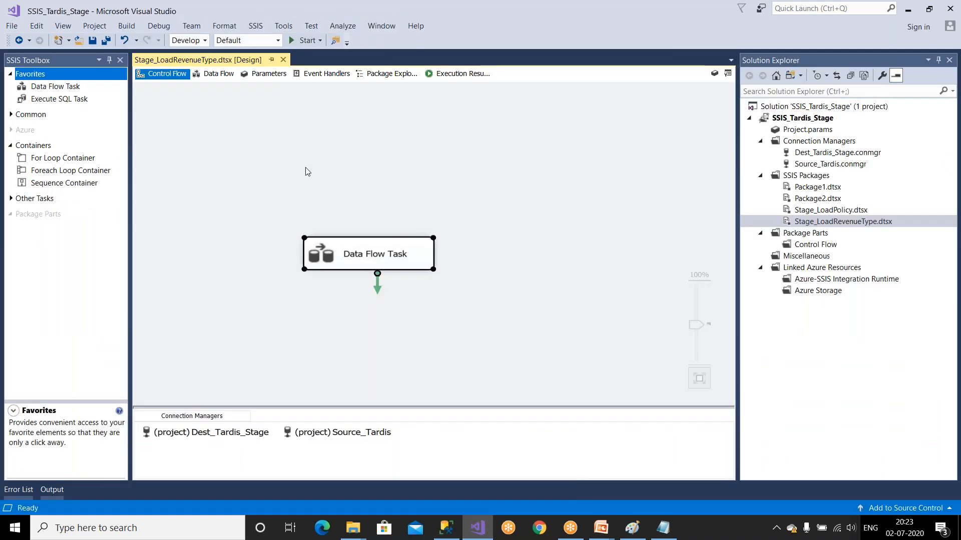
pyautogui.press('F5')
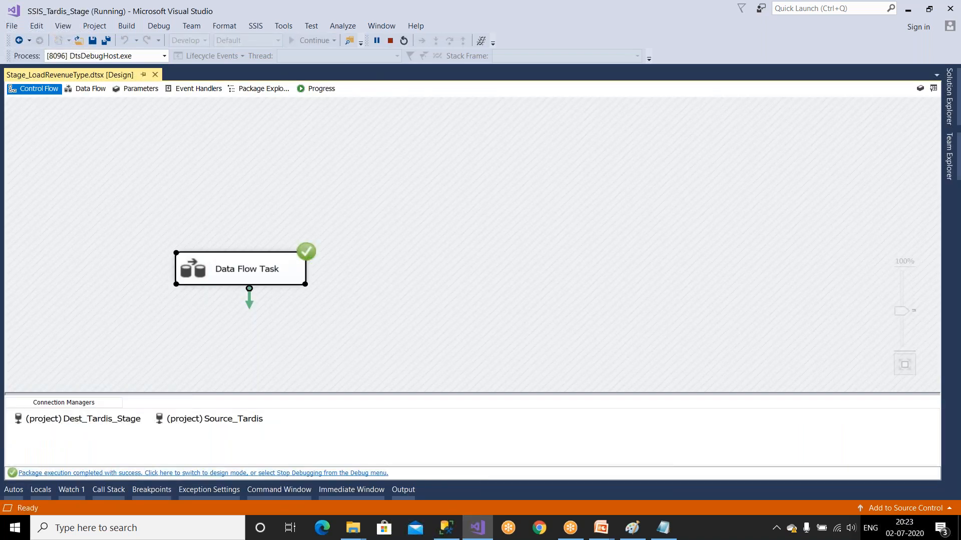
pyautogui.click(339, 473)
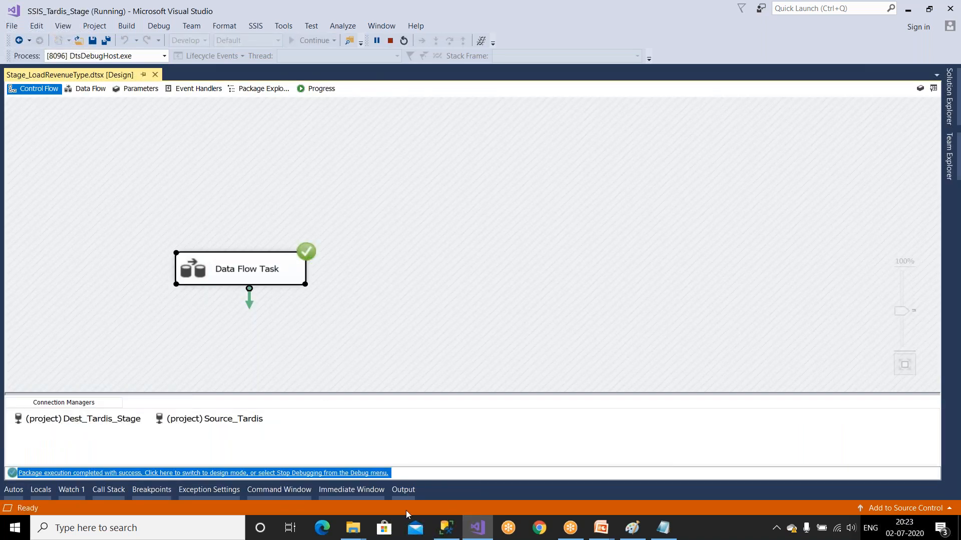
# Switch to SQL Server Management Studio and rerun only the Stage_RevenueType select query to check for duplicate rows
pyautogui.click(437, 529)
pyautogui.moveTo(407, 196); pyautogui.dragTo(58, 196)
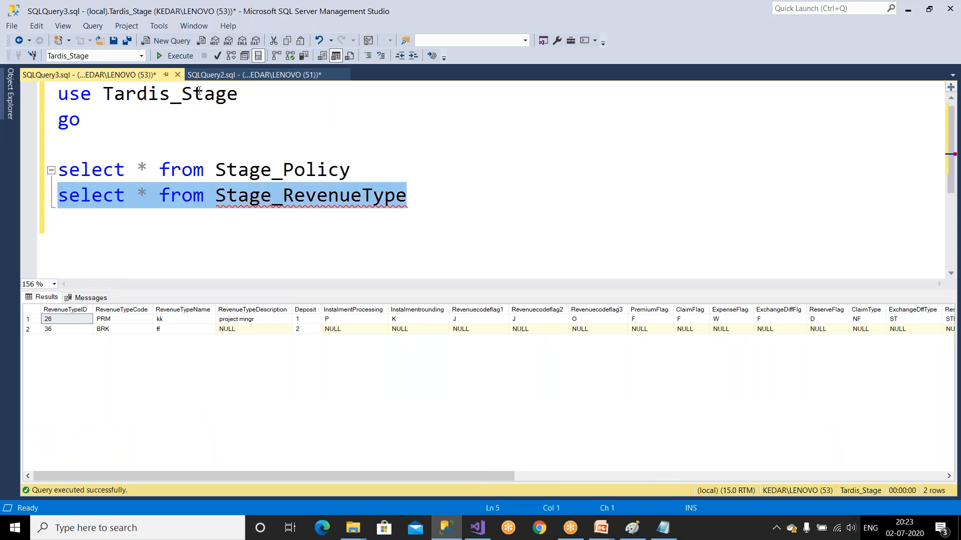
pyautogui.press('F5')
# Write "Truncate Table Stage_RevenueType" followed by "go" below the select queries
pyautogui.click(361, 220)
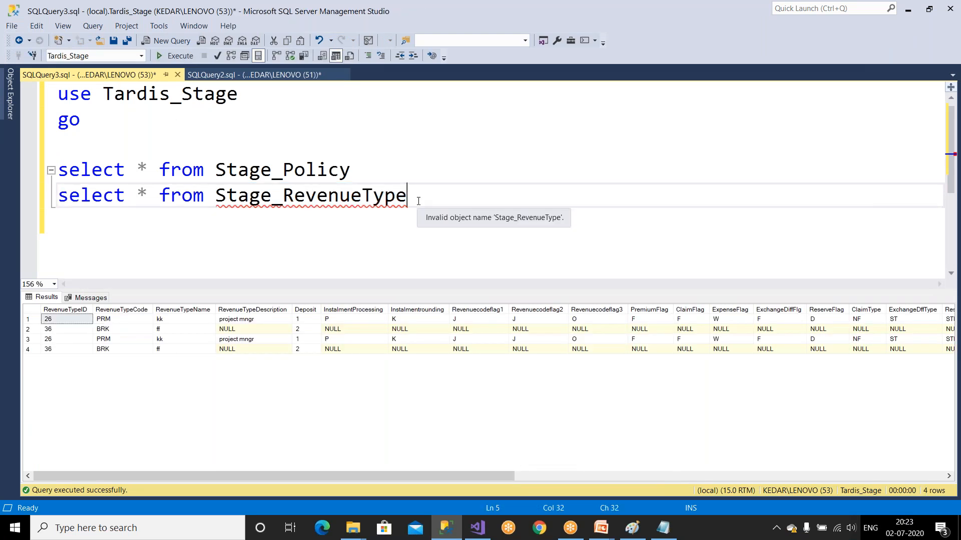
pyautogui.press('Return')
pyautogui.write('Trun')
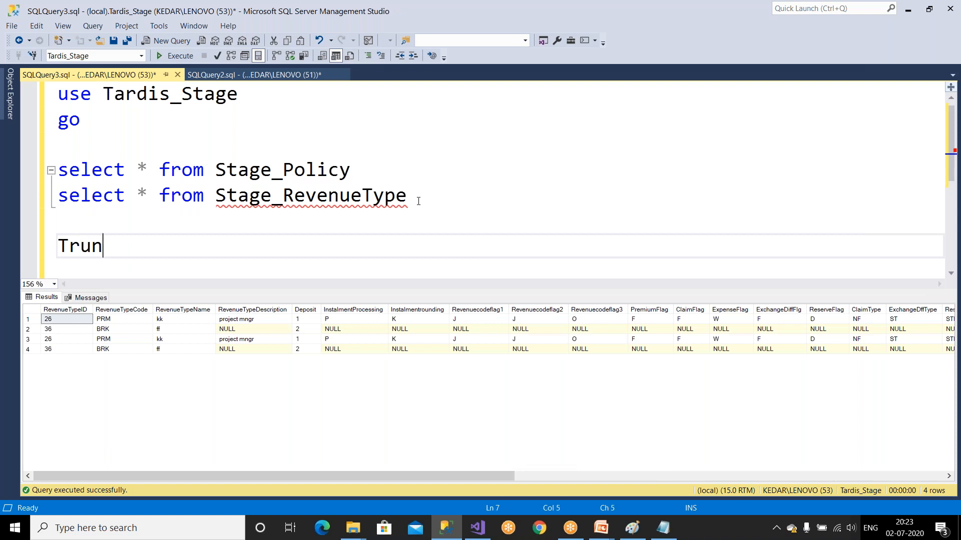
pyautogui.write('cate Table')
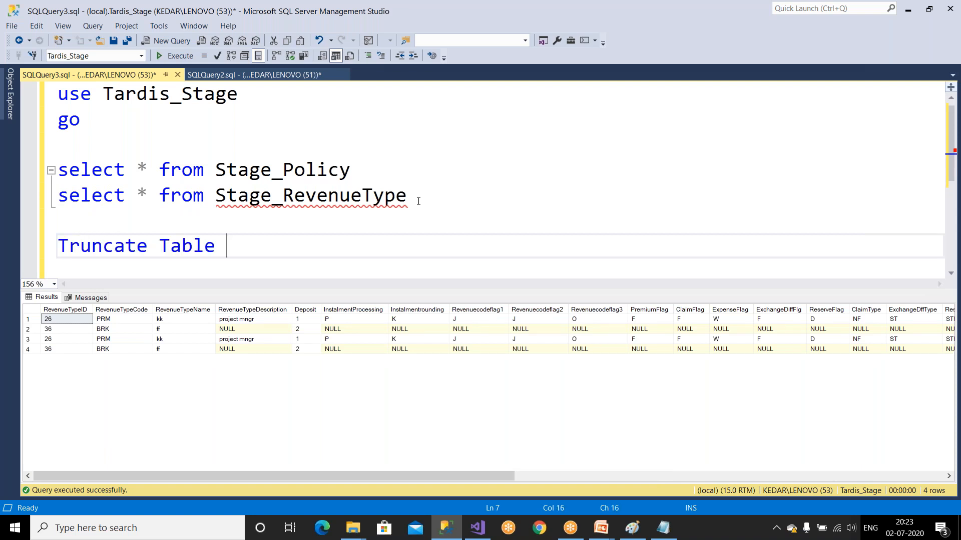
pyautogui.click(316, 195)
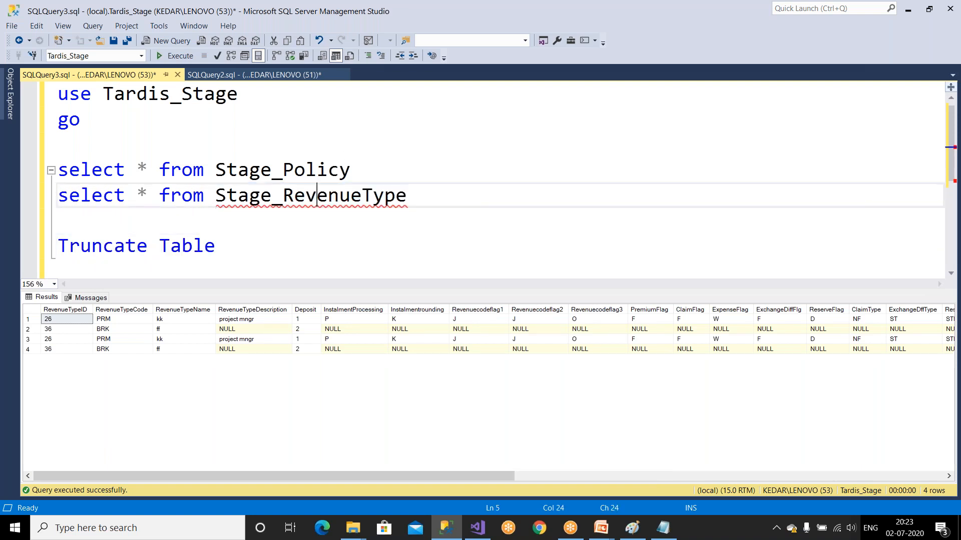
pyautogui.doubleClick(317, 197)
pyautogui.hotkey('ctrl', 'c')
pyautogui.click(255, 249)
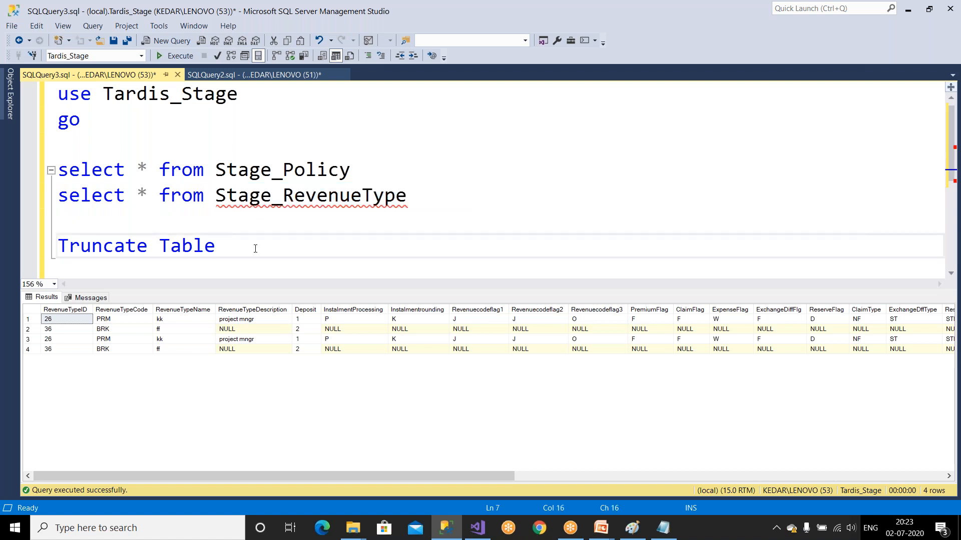
pyautogui.hotkey('ctrl', 'v')
pyautogui.press('Return')
pyautogui.write('go')
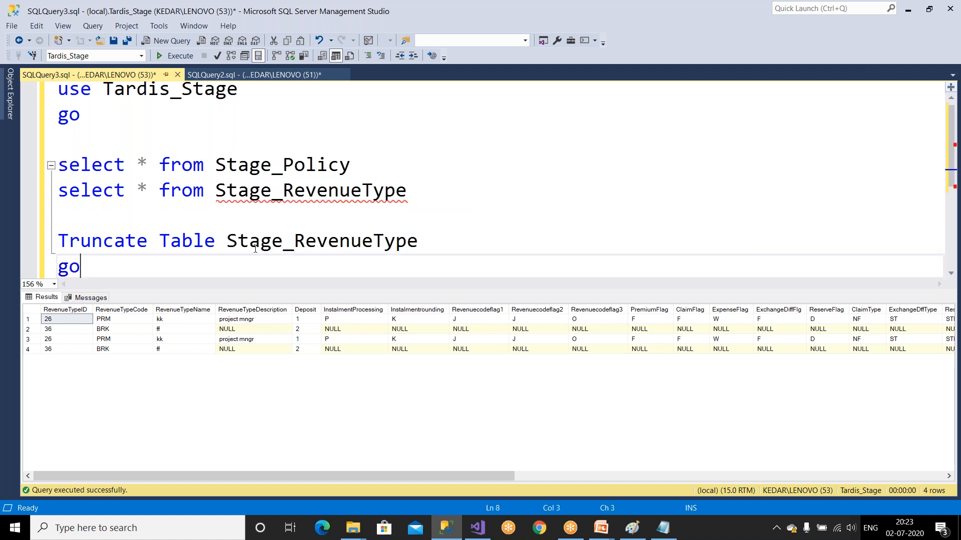
# Copy the truncate statement together with its go line
pyautogui.hotkey('shift', 'Up')
pyautogui.hotkey('shift', 'Home')
pyautogui.rightClick(76, 246)
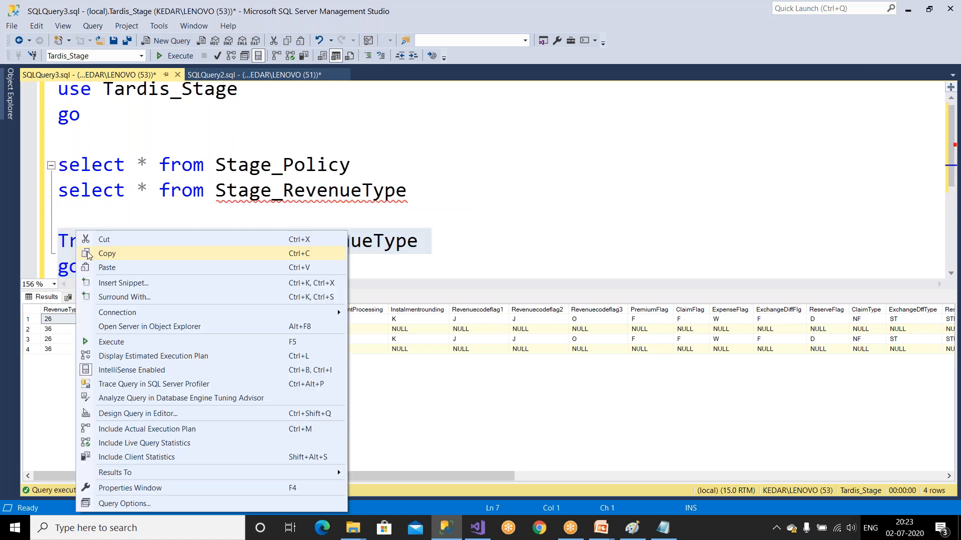
pyautogui.click(96, 254)
# Return to Visual Studio, add an Execute SQL Task above the Data Flow Task and connect it to that task
pyautogui.click(492, 532)
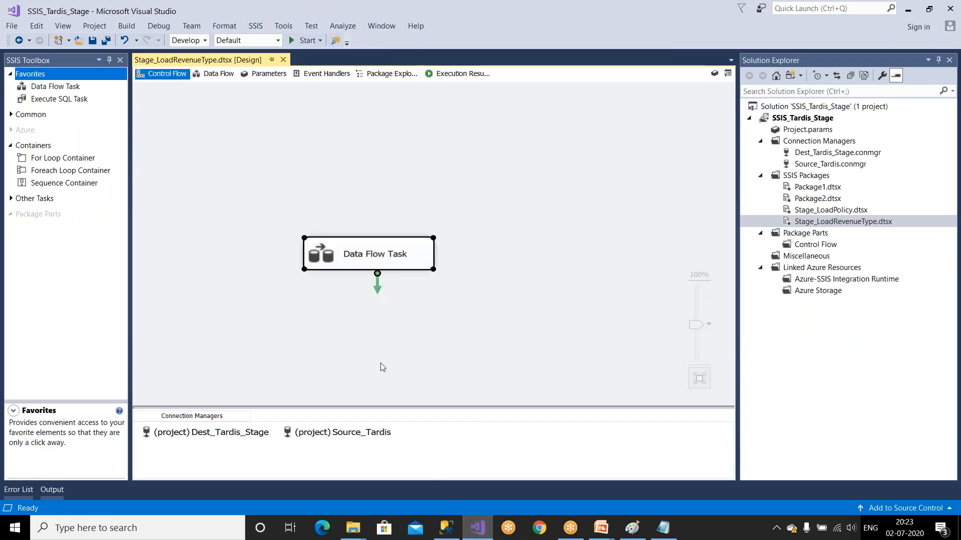
pyautogui.moveTo(76, 98); pyautogui.dragTo(306, 124)
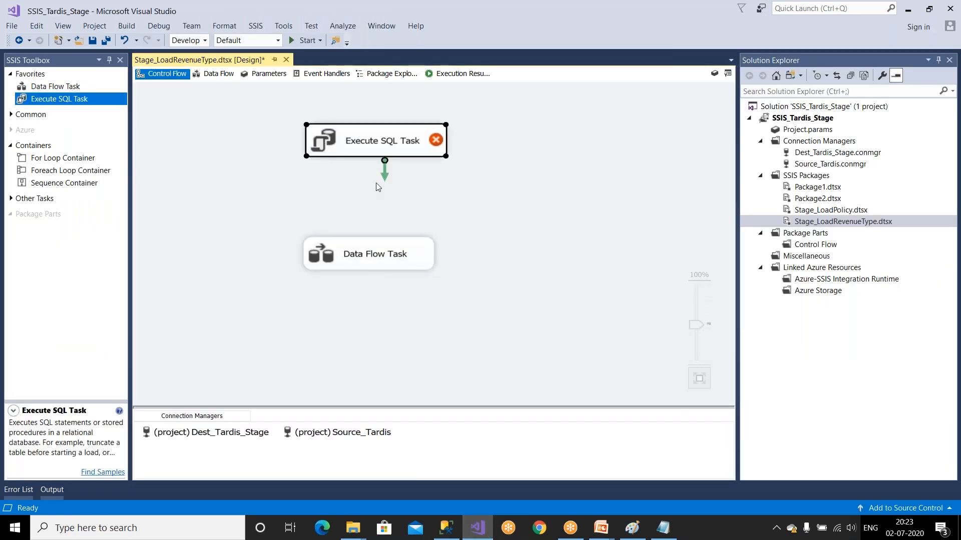
pyautogui.moveTo(376, 173); pyautogui.dragTo(376, 240)
pyautogui.click(385, 149)
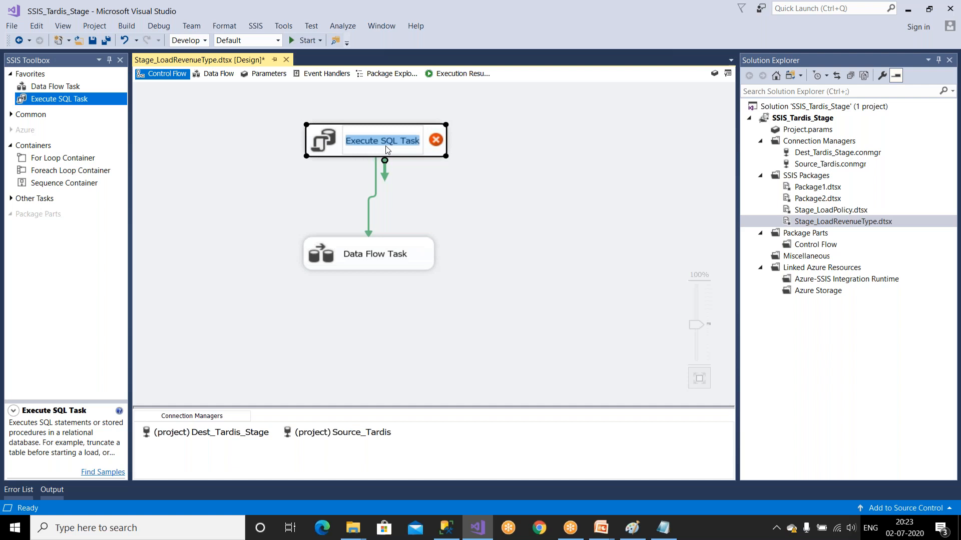
# Open the Execute SQL Task's settings and set its connection to Dest_Tardis_Stage
pyautogui.doubleClick(434, 150)
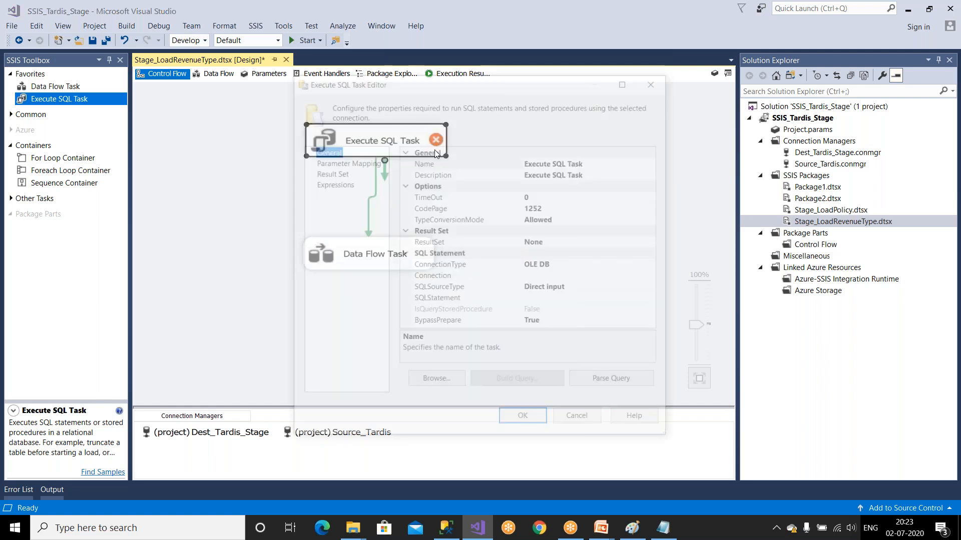
pyautogui.click(645, 277)
pyautogui.click(656, 277)
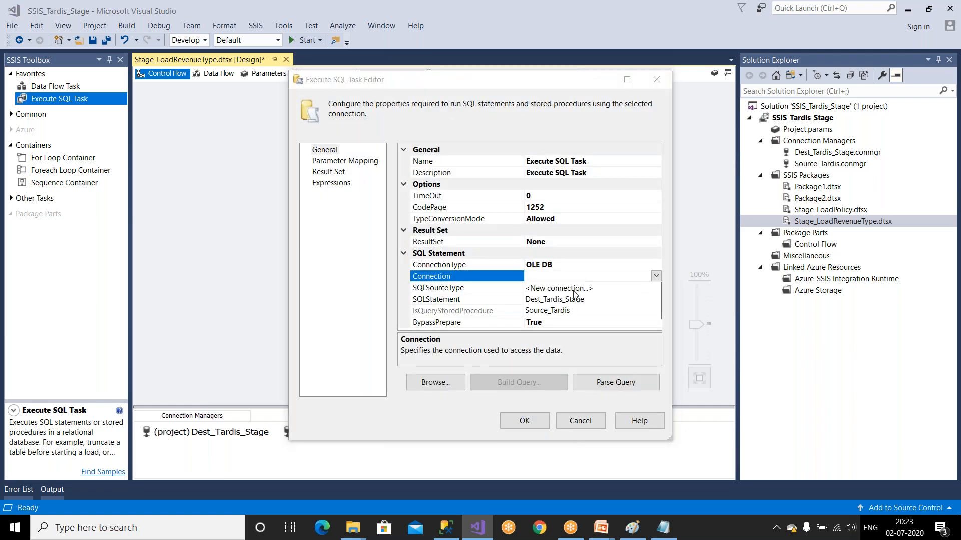
pyautogui.click(557, 300)
pyautogui.click(557, 299)
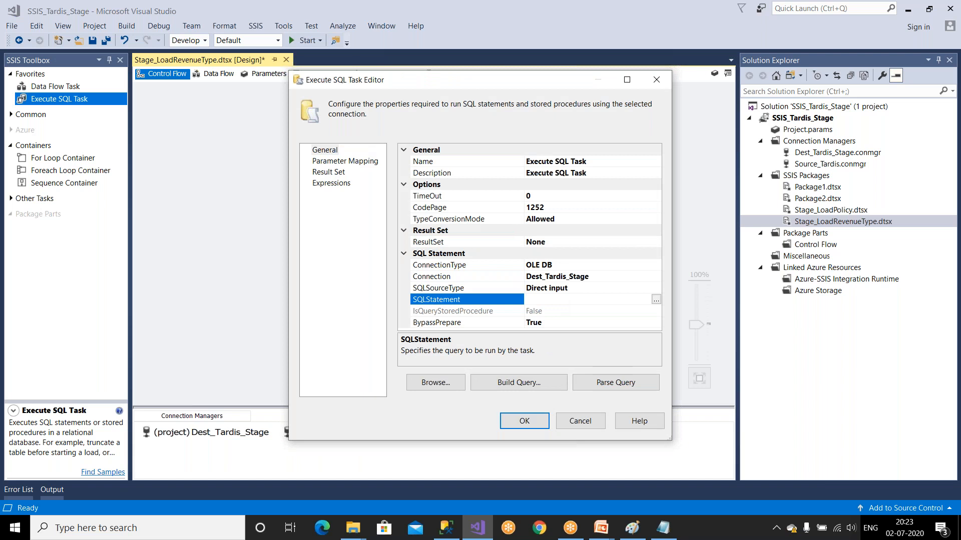
# Paste the copied truncate statement as the Execute SQL Task's SQL statement, then save and run the Stage_LoadRevenueType package
pyautogui.hotkey('ctrl', 'v')
pyautogui.click(533, 414)
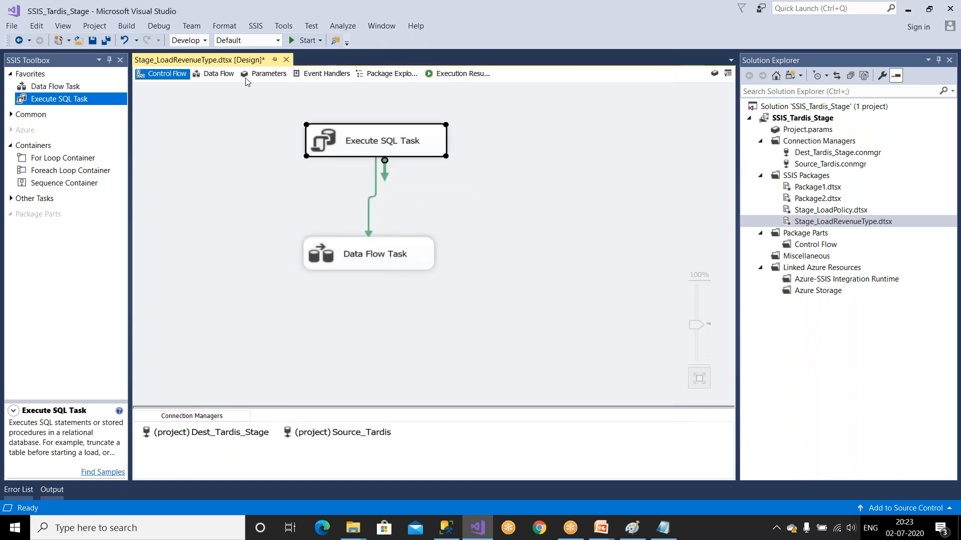
pyautogui.click(92, 40)
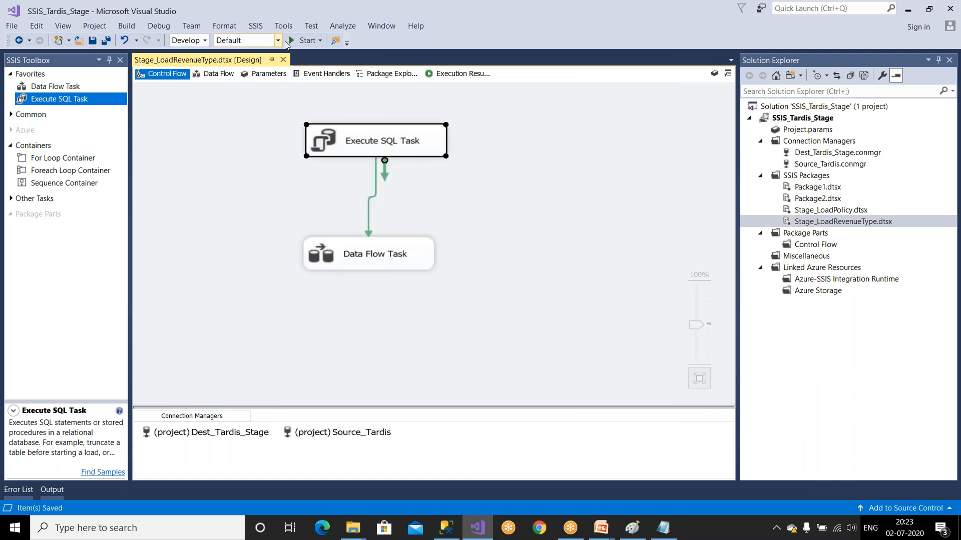
pyautogui.click(304, 40)
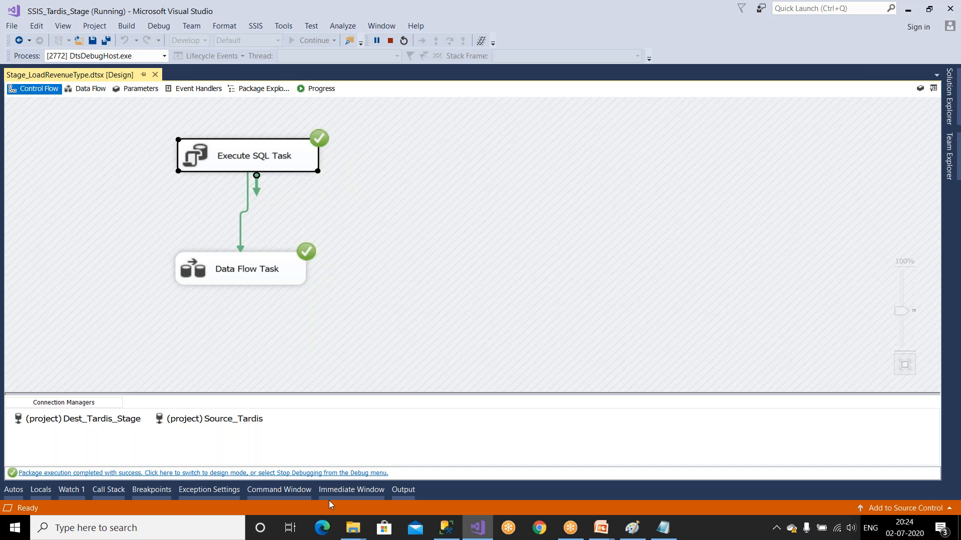
# Switch to SQL Server Management Studio, delete the truncate statement with its go line, and run only the Stage_RevenueType select query
pyautogui.click(437, 526)
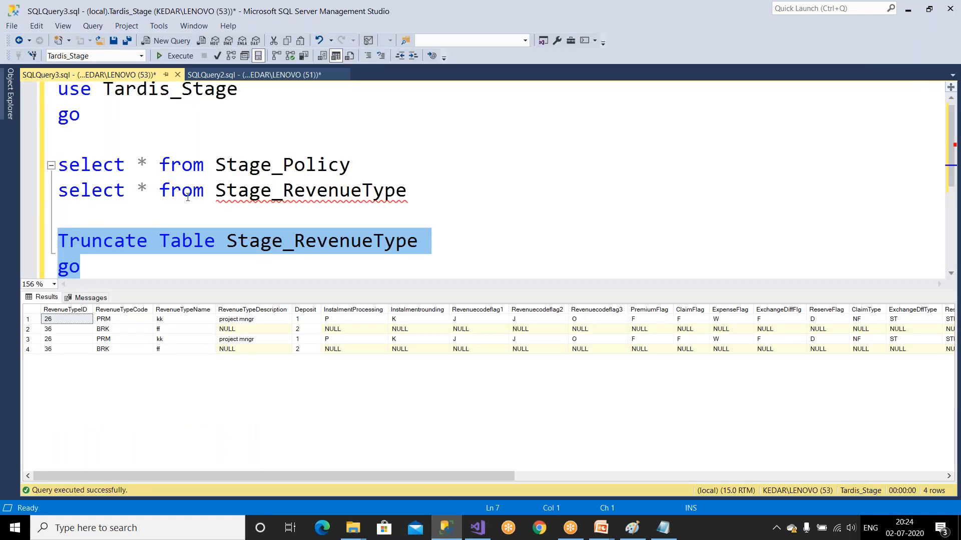
pyautogui.press('Delete')
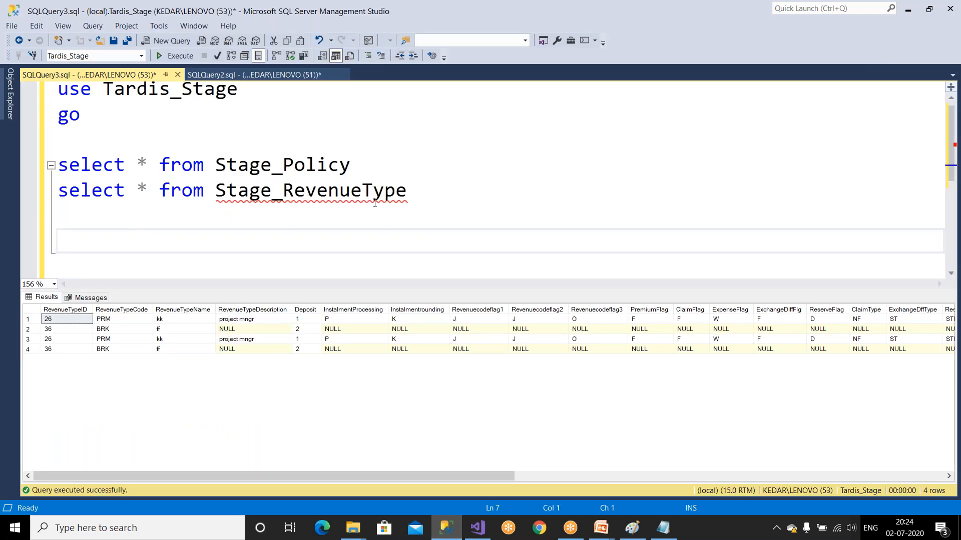
pyautogui.moveTo(428, 193); pyautogui.dragTo(58, 193)
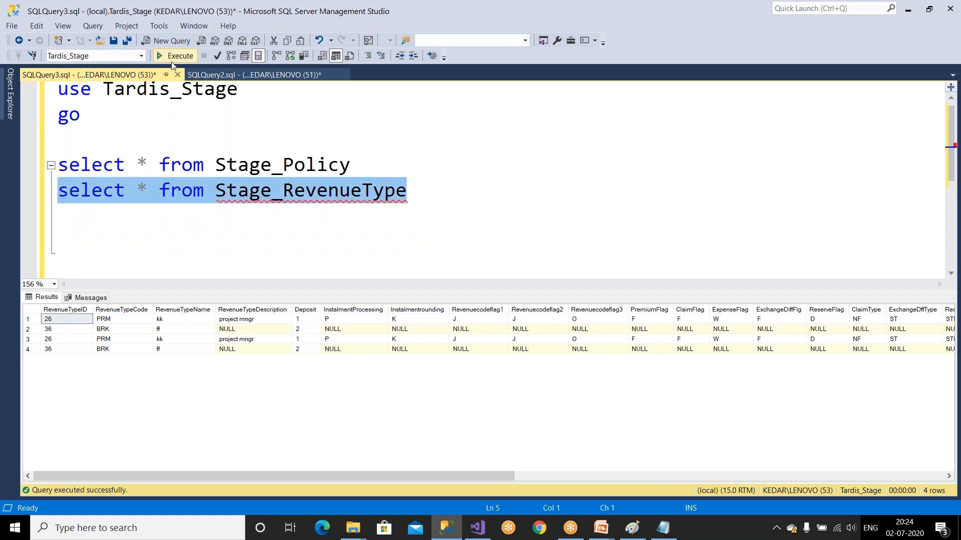
pyautogui.click(172, 56)
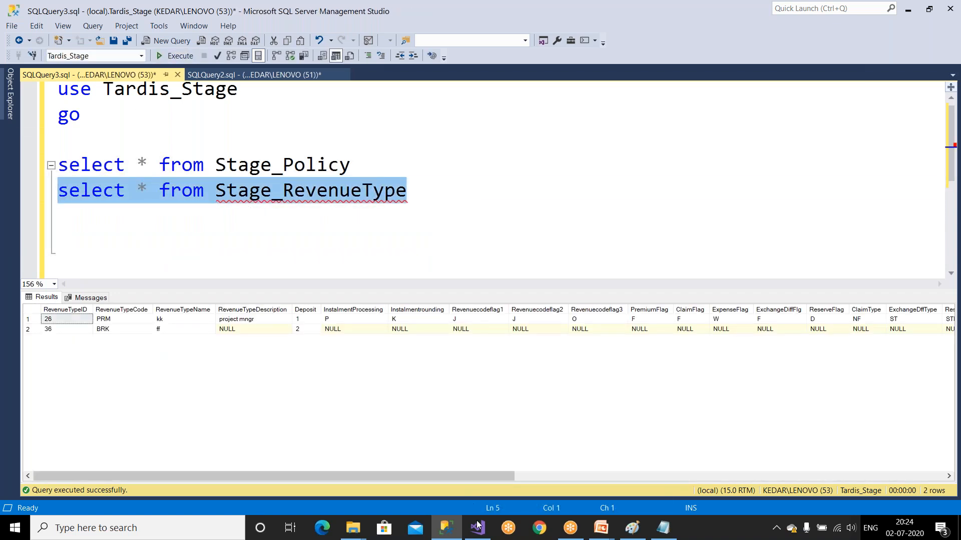
# Switch to the PowerPoint slide show and go back from the table list through the project slides to the title slide
pyautogui.click(478, 531)
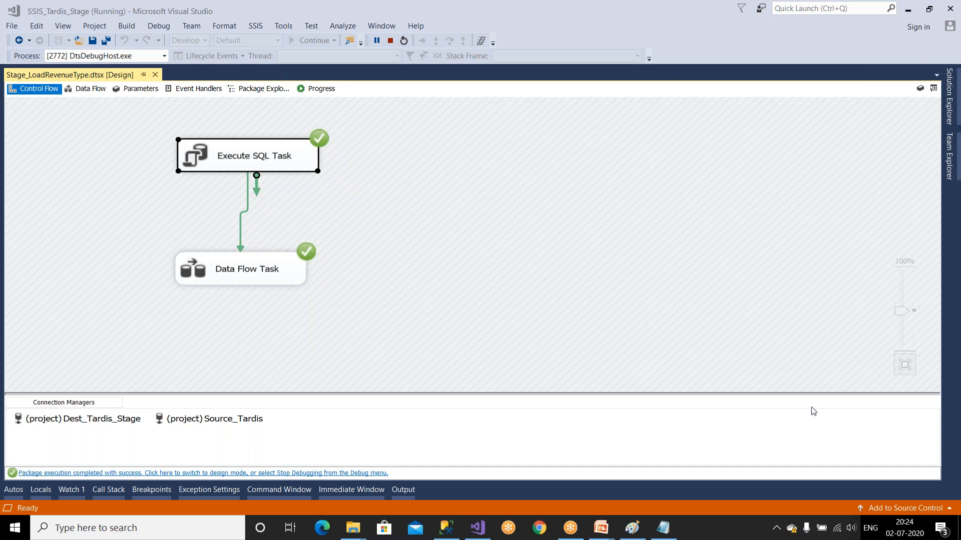
pyautogui.moveTo(601, 528)
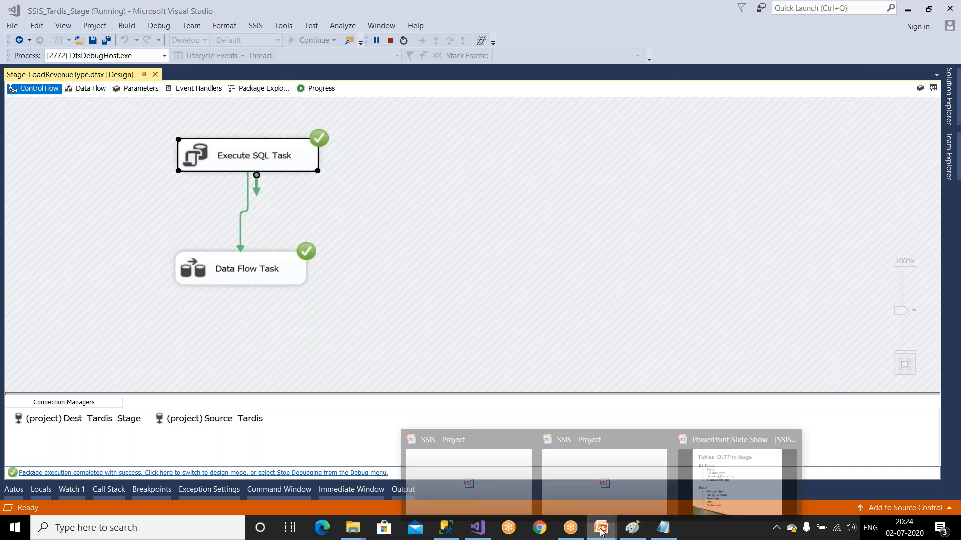
pyautogui.click(703, 484)
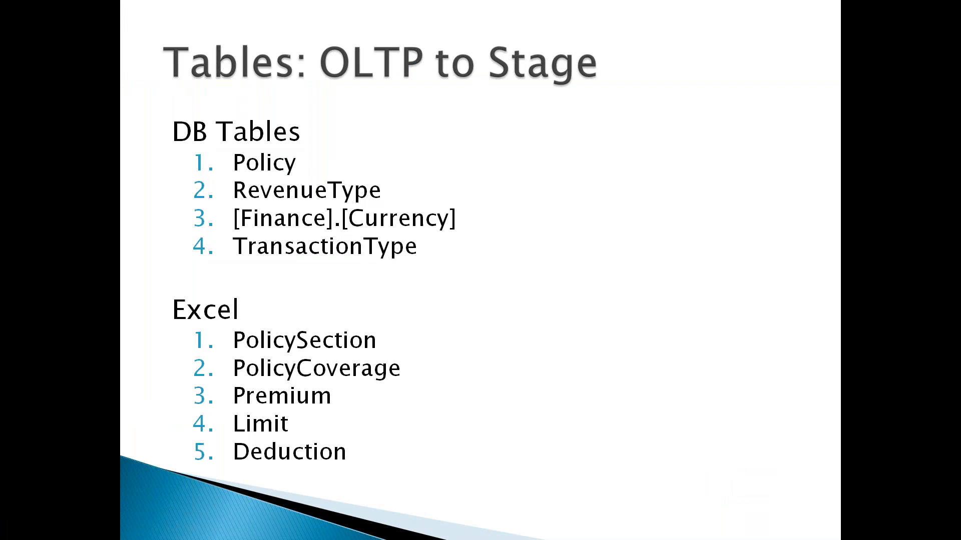
pyautogui.press('Left')
pyautogui.press('Left')
pyautogui.press('Left')
pyautogui.press('Left')
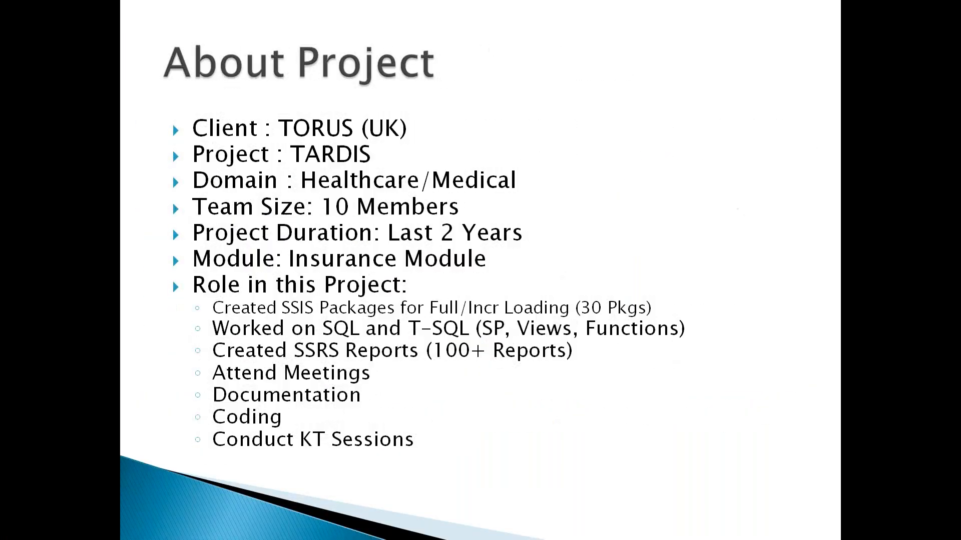
pyautogui.press('Left')
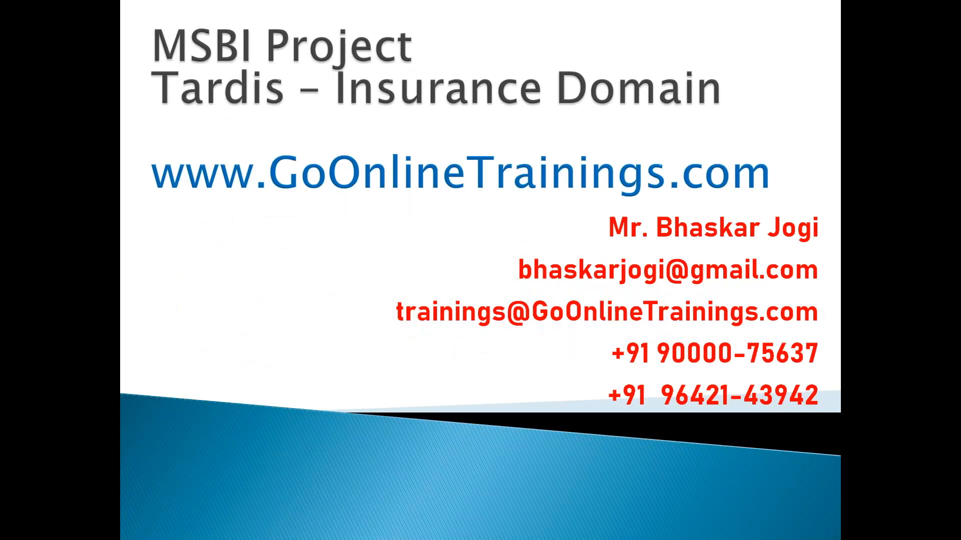
# Return to SQL Server Management Studio and review the table queries and Excel source list in SQLQuery2.sql with the results hidden
pyautogui.press('super')
pyautogui.click(446, 527)
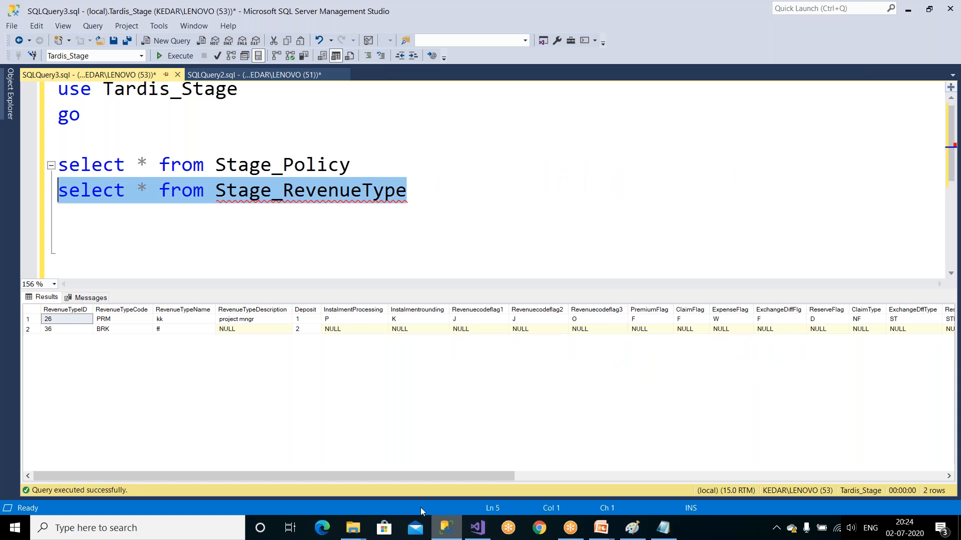
pyautogui.click(254, 75)
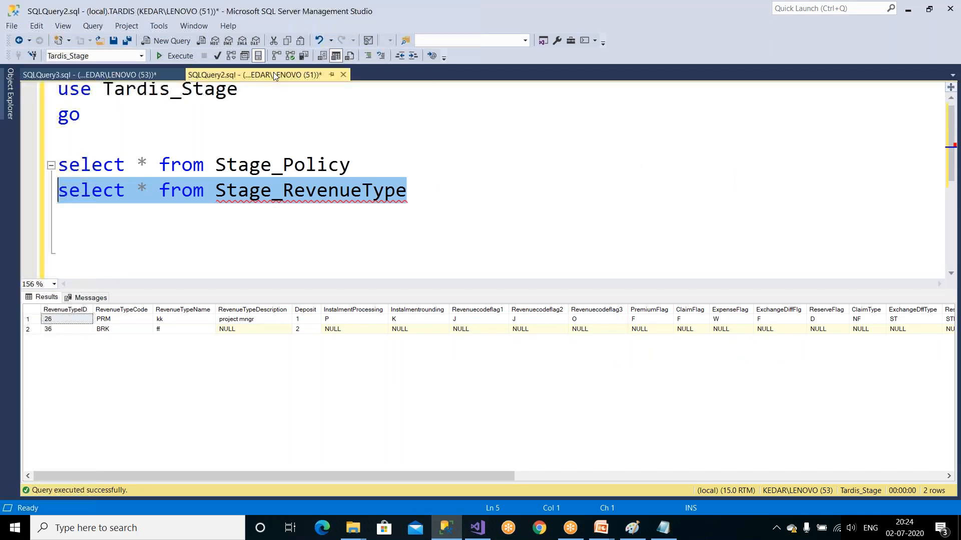
pyautogui.hotkey('ctrl', 'r')
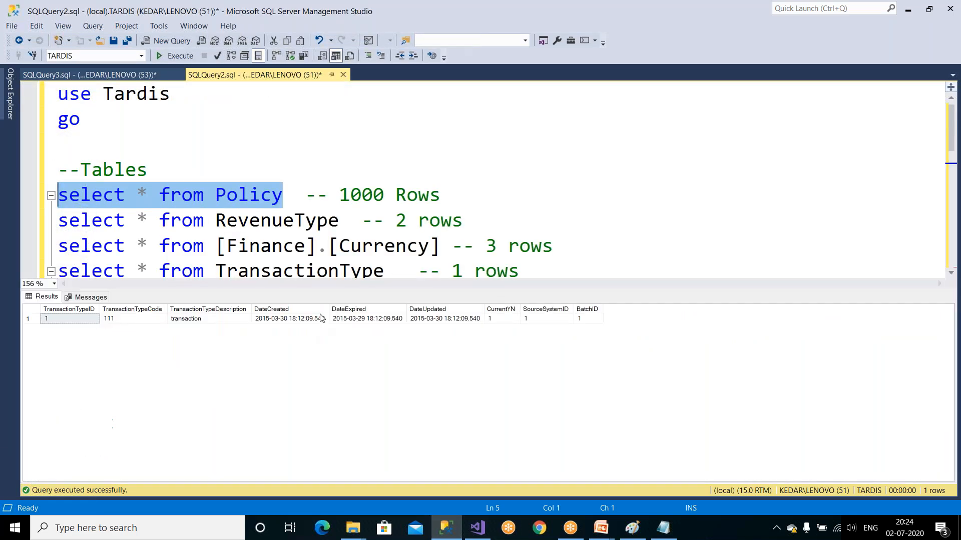
pyautogui.hotkey('ctrl', 'r')
pyautogui.moveTo(395, 271); pyautogui.dragTo(53, 203)
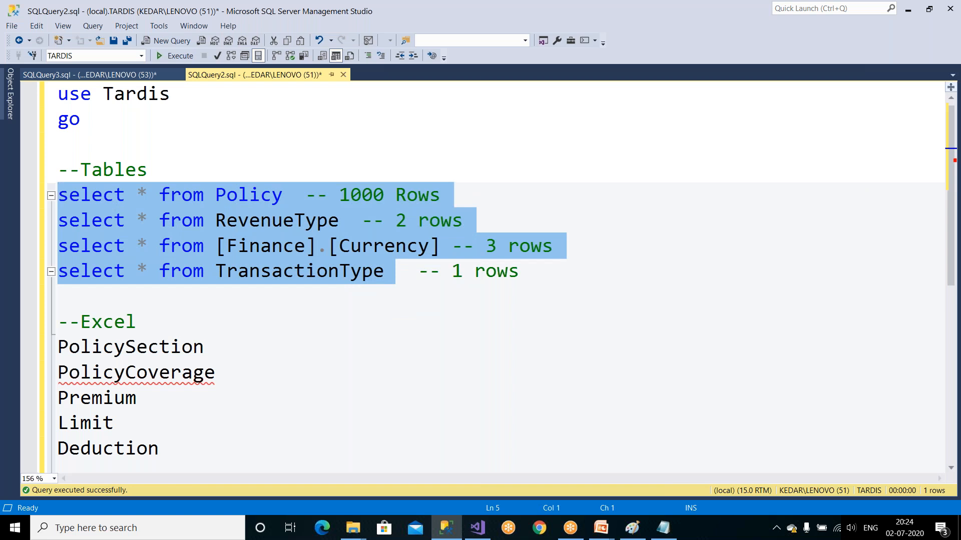
pyautogui.scroll(-1, 36, 297)
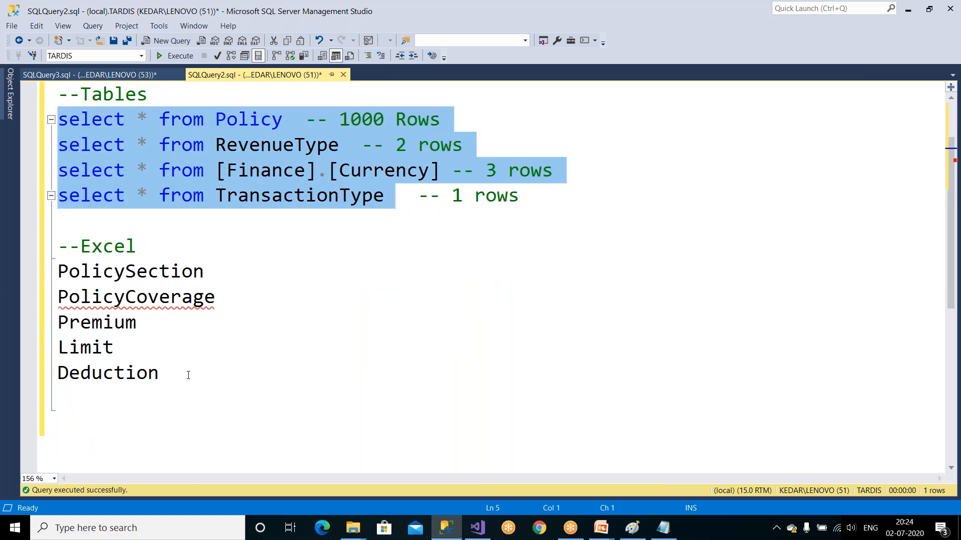
pyautogui.moveTo(188, 374); pyautogui.dragTo(54, 278)
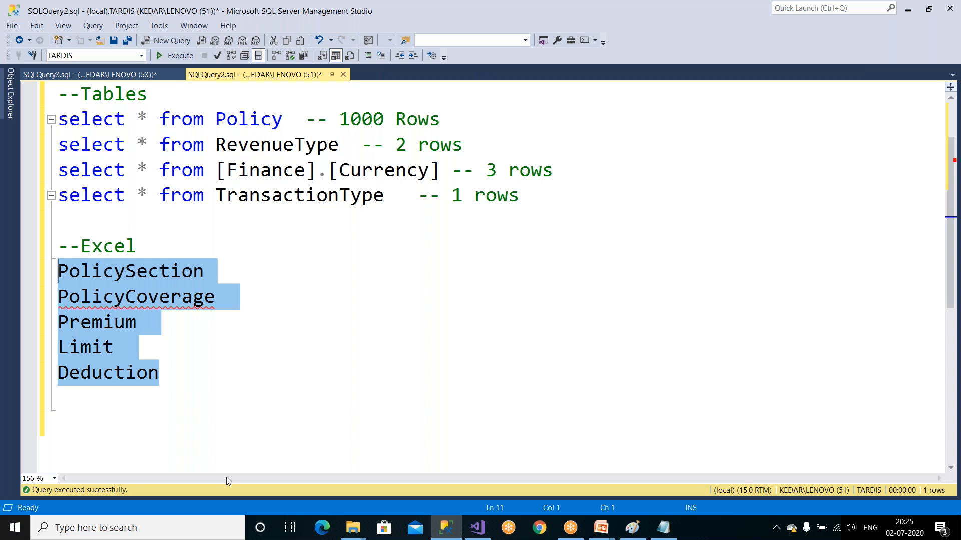
# Switch back to the PowerPoint slide show's title slide
pyautogui.click(603, 529)
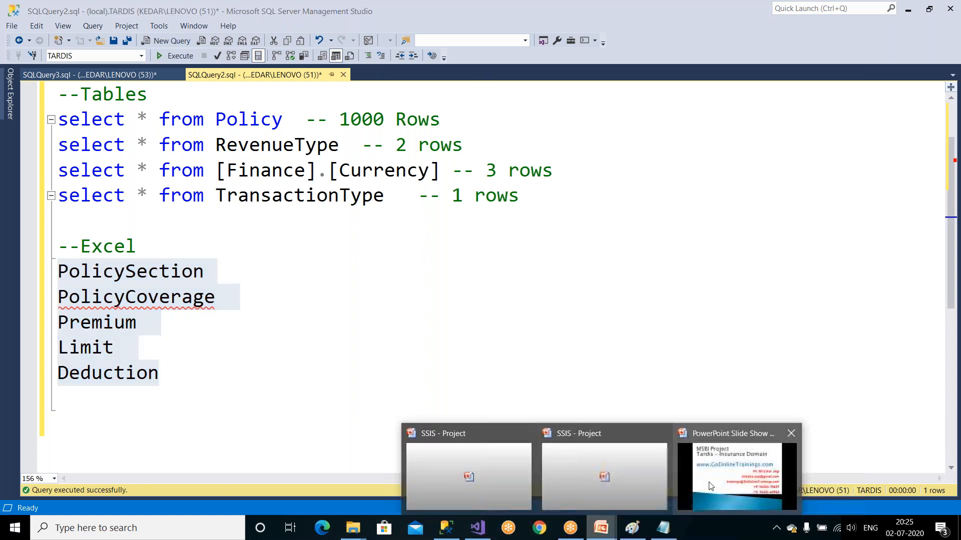
pyautogui.click(710, 482)
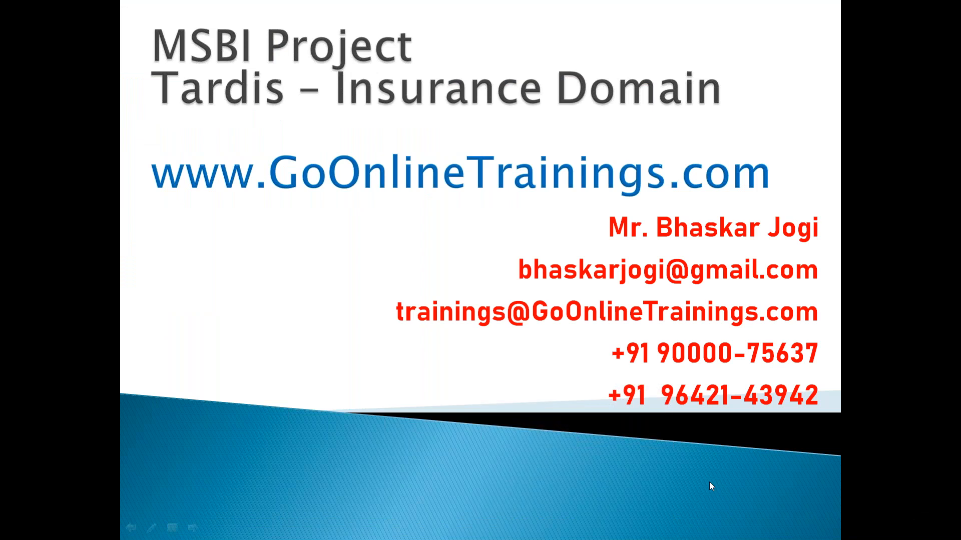